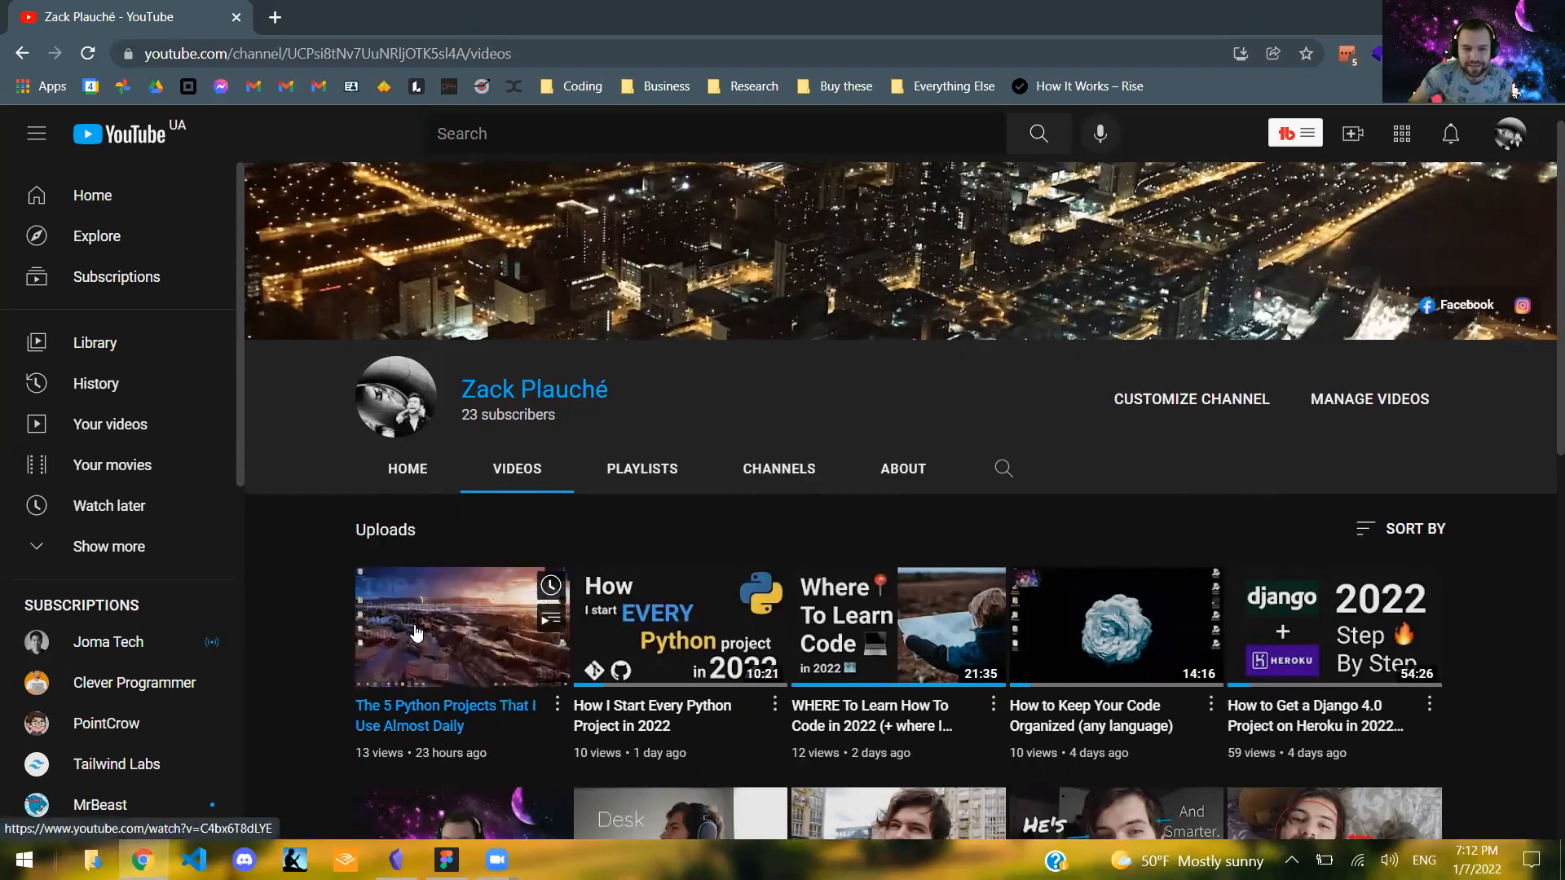
# - Switch to Figma and look over the existing thumbnail frames on the canvas
pyautogui.click(446, 860)
pyautogui.scroll(-1, 938, 379)
pyautogui.scroll(1, 872, 357)
pyautogui.moveTo(290, 308); pyautogui.dragTo(719, 541)
pyautogui.click(756, 456)
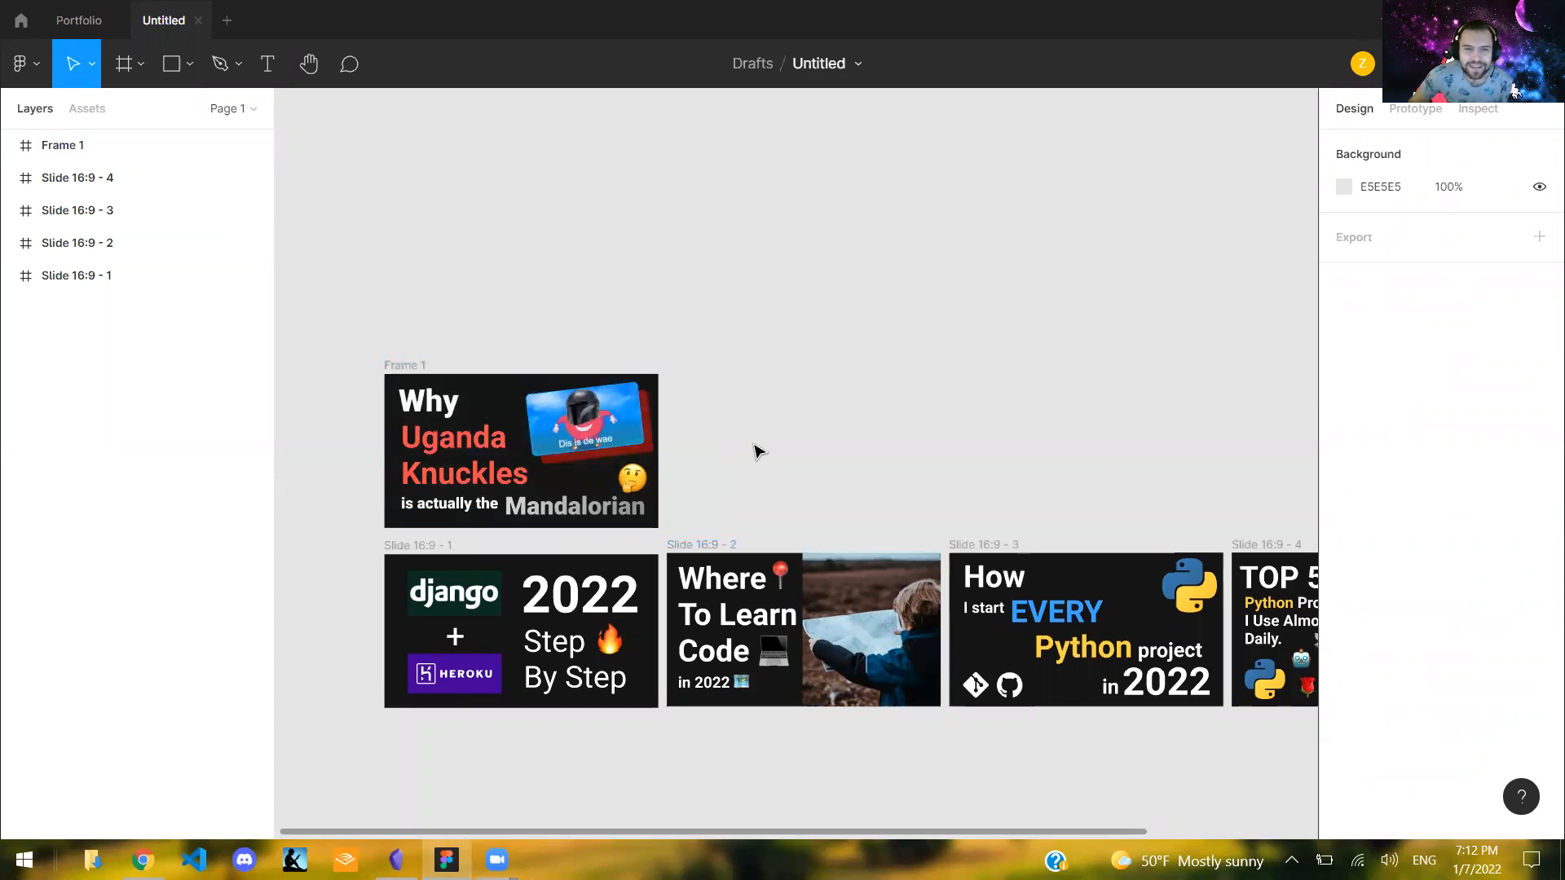
pyautogui.moveTo(349, 314); pyautogui.dragTo(682, 542)
pyautogui.click(681, 544)
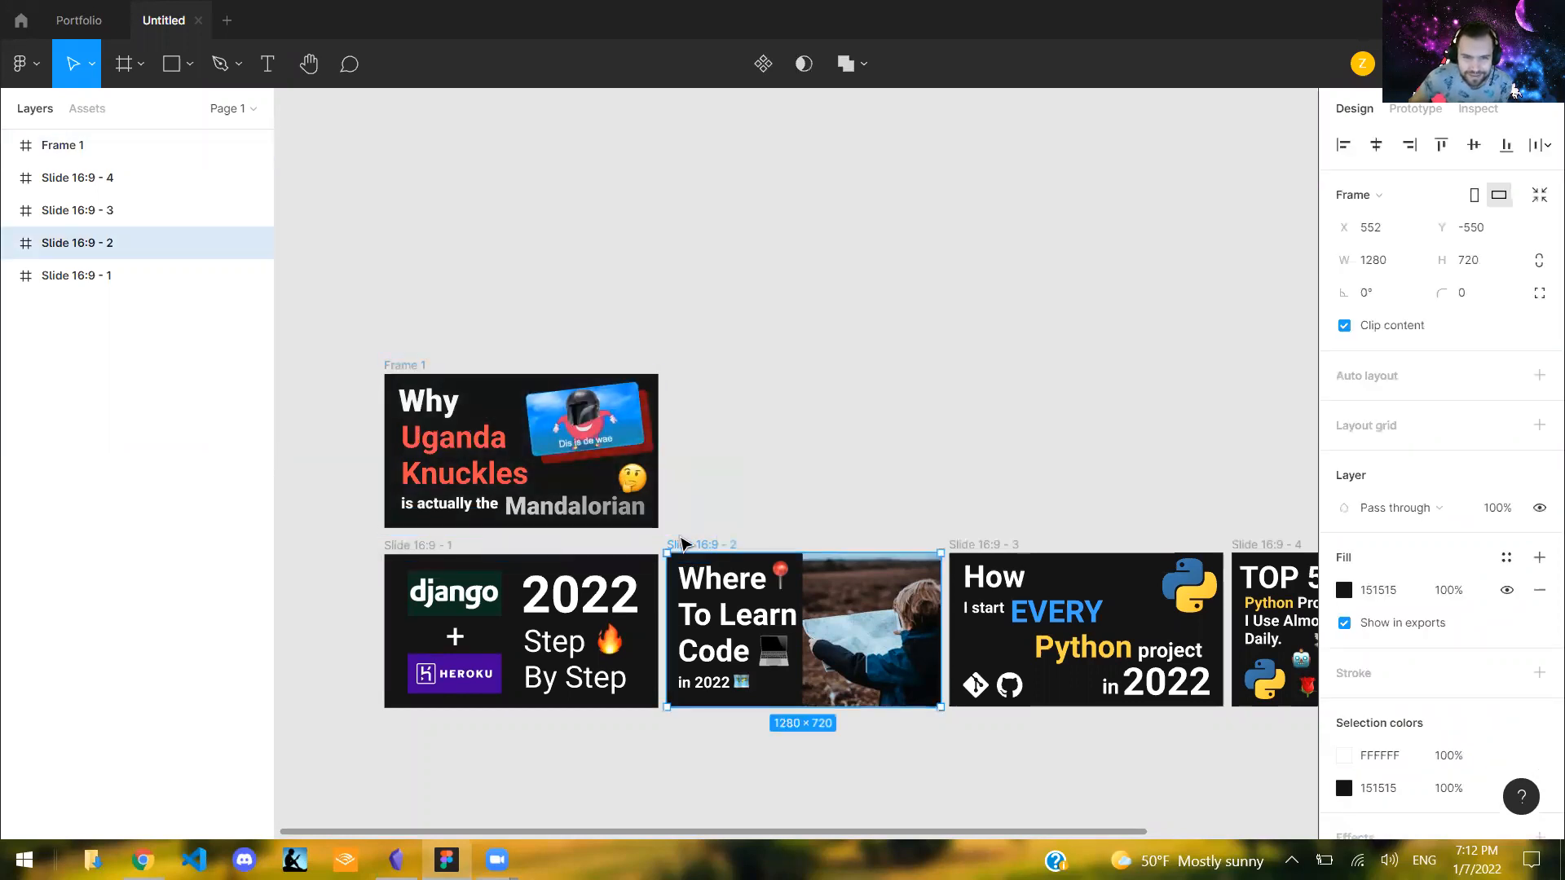
pyautogui.click(722, 519)
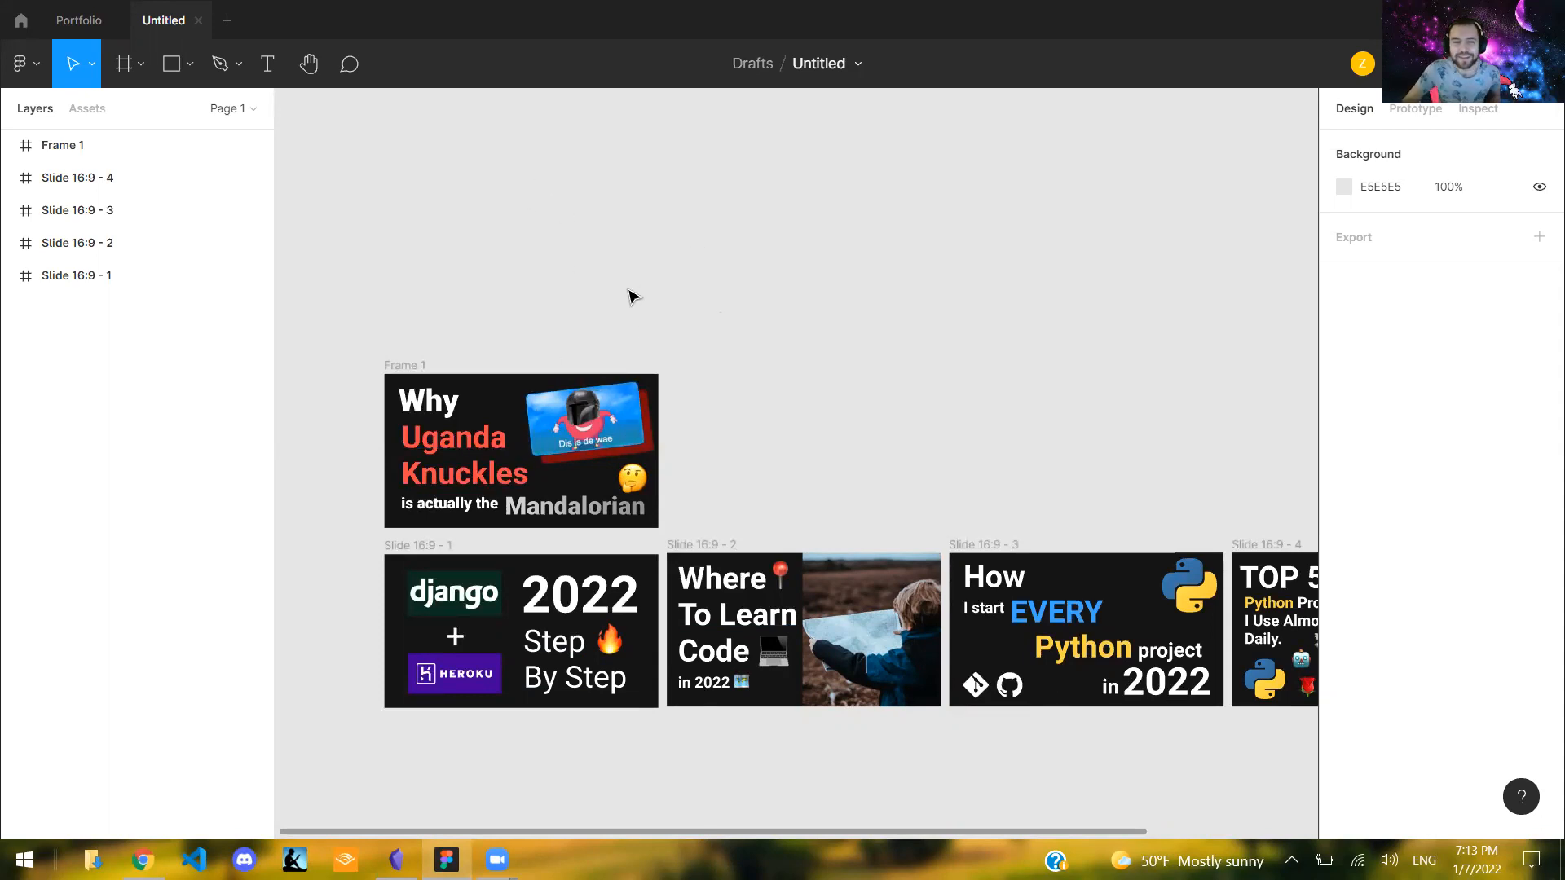
pyautogui.scroll(1, 729, 384)
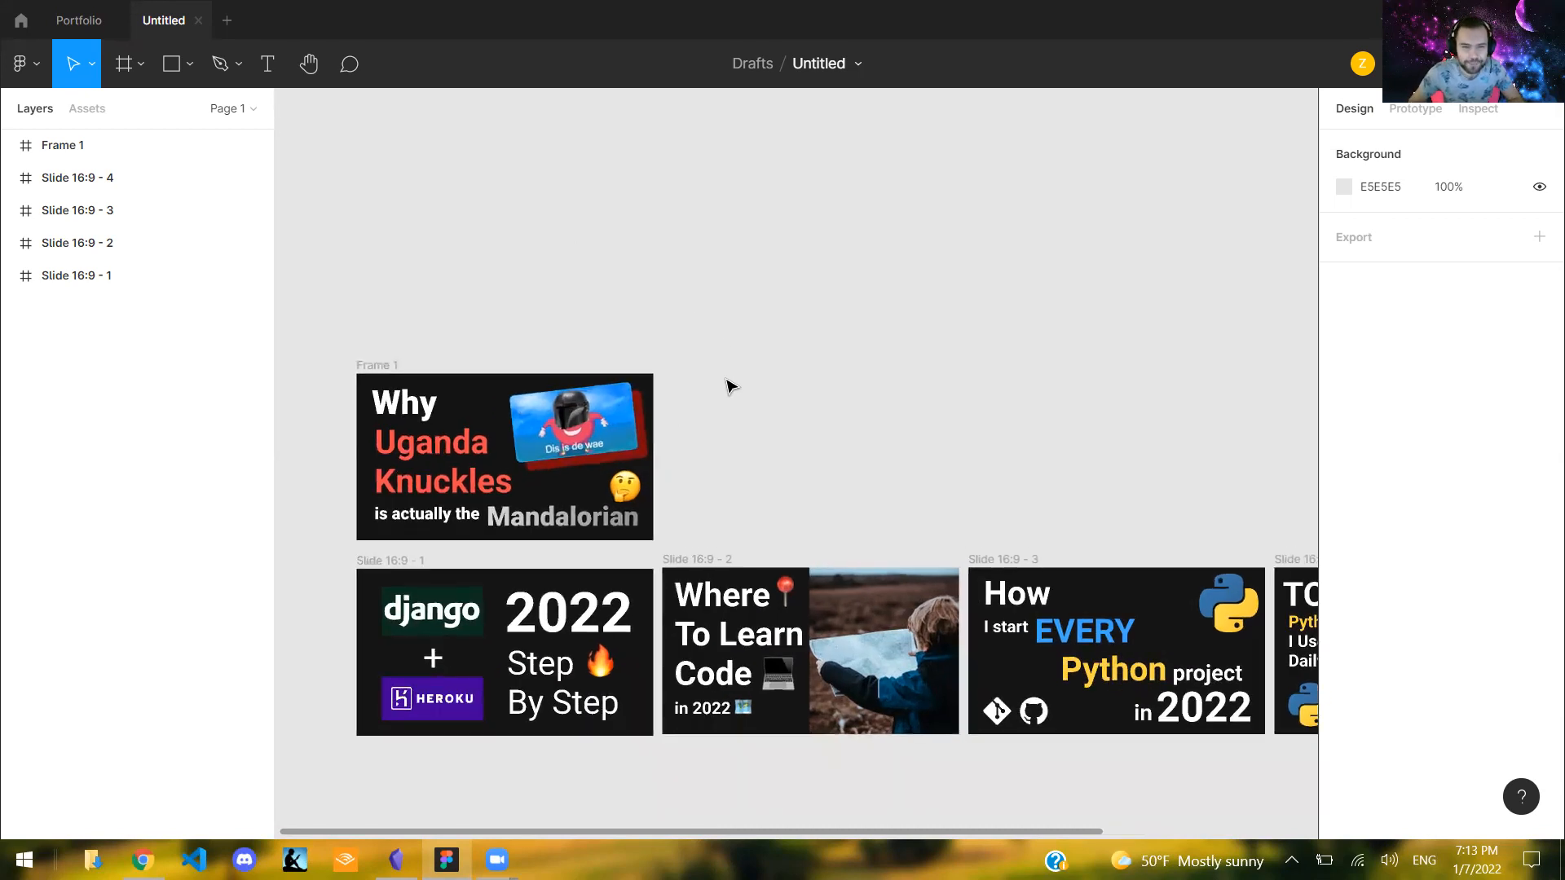
pyautogui.scroll(-2, 728, 385)
pyautogui.moveTo(664, 834); pyautogui.dragTo(547, 836)
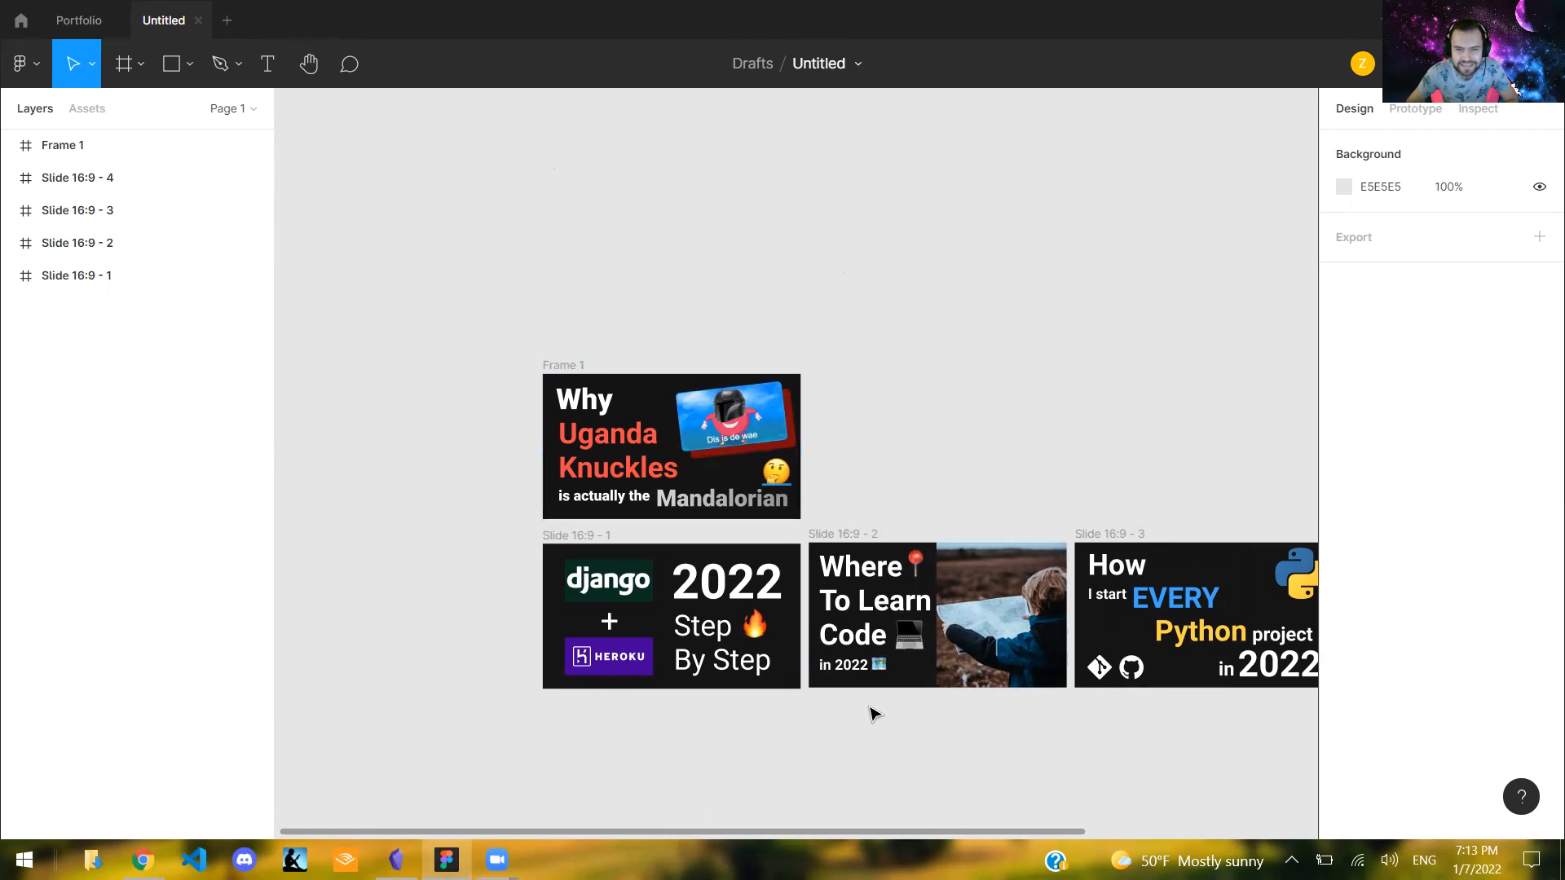
pyautogui.moveTo(907, 833); pyautogui.dragTo(995, 832)
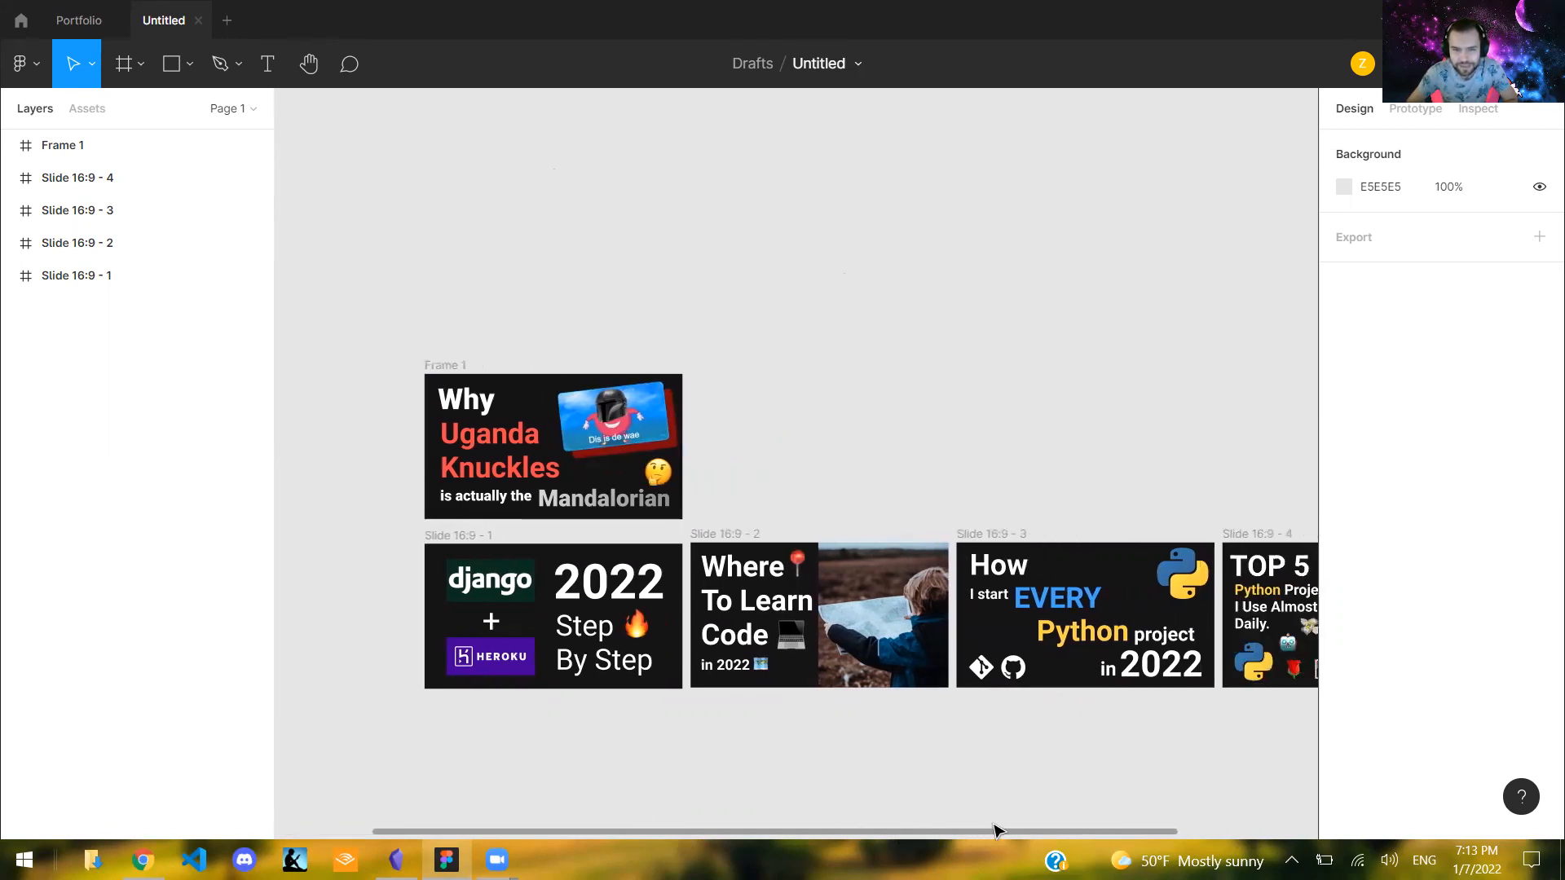
# - Draw a new frame in the empty space beside Frame 1 and set its size to 1280 × 720
pyautogui.click(122, 65)
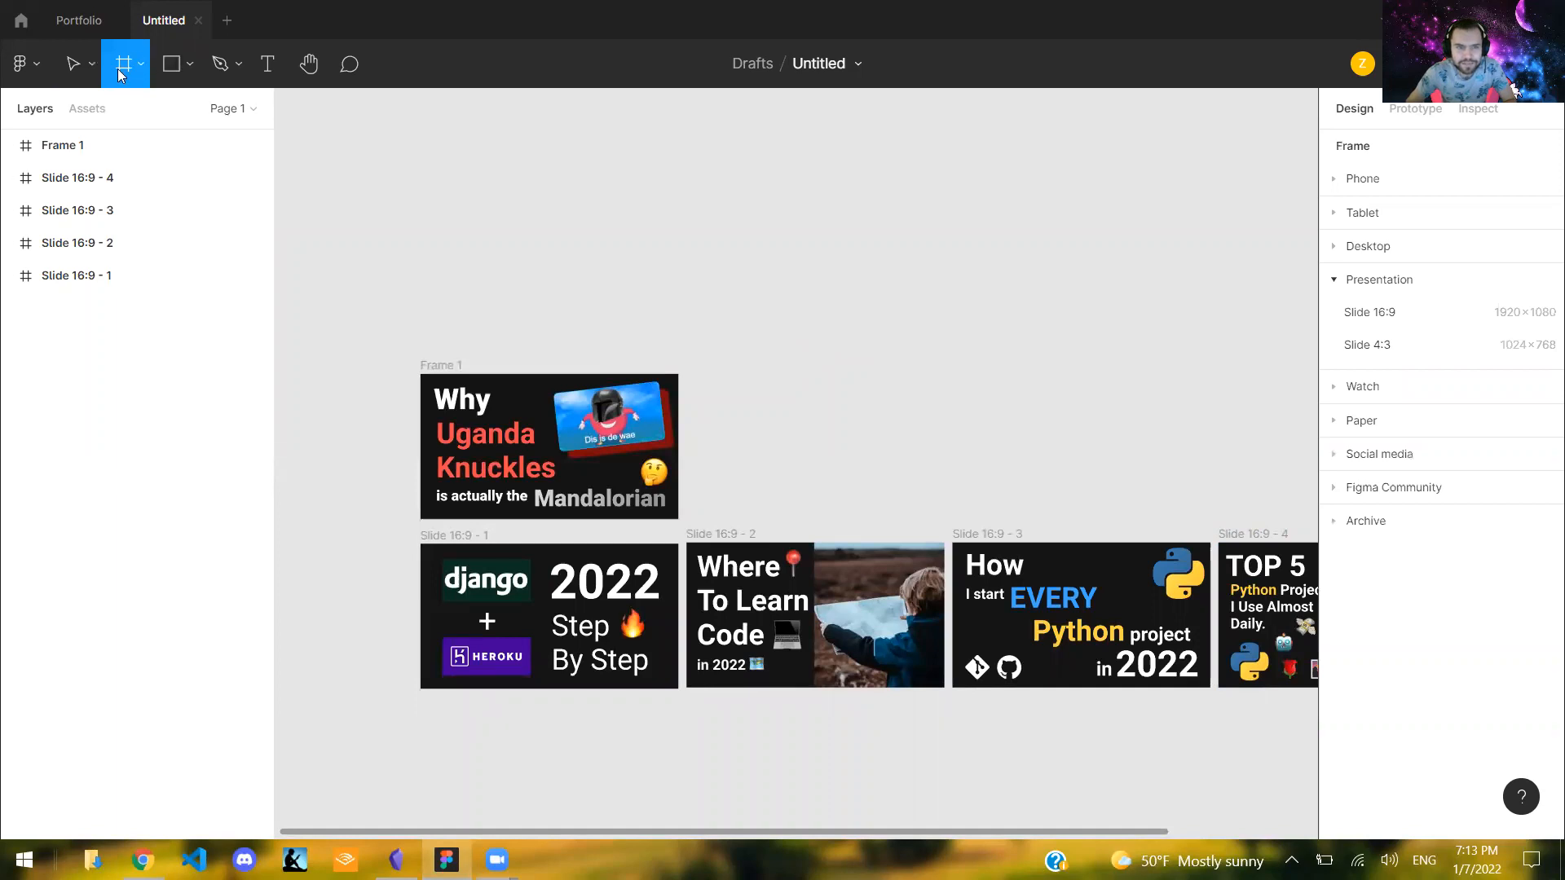
pyautogui.moveTo(750, 373); pyautogui.dragTo(1081, 484)
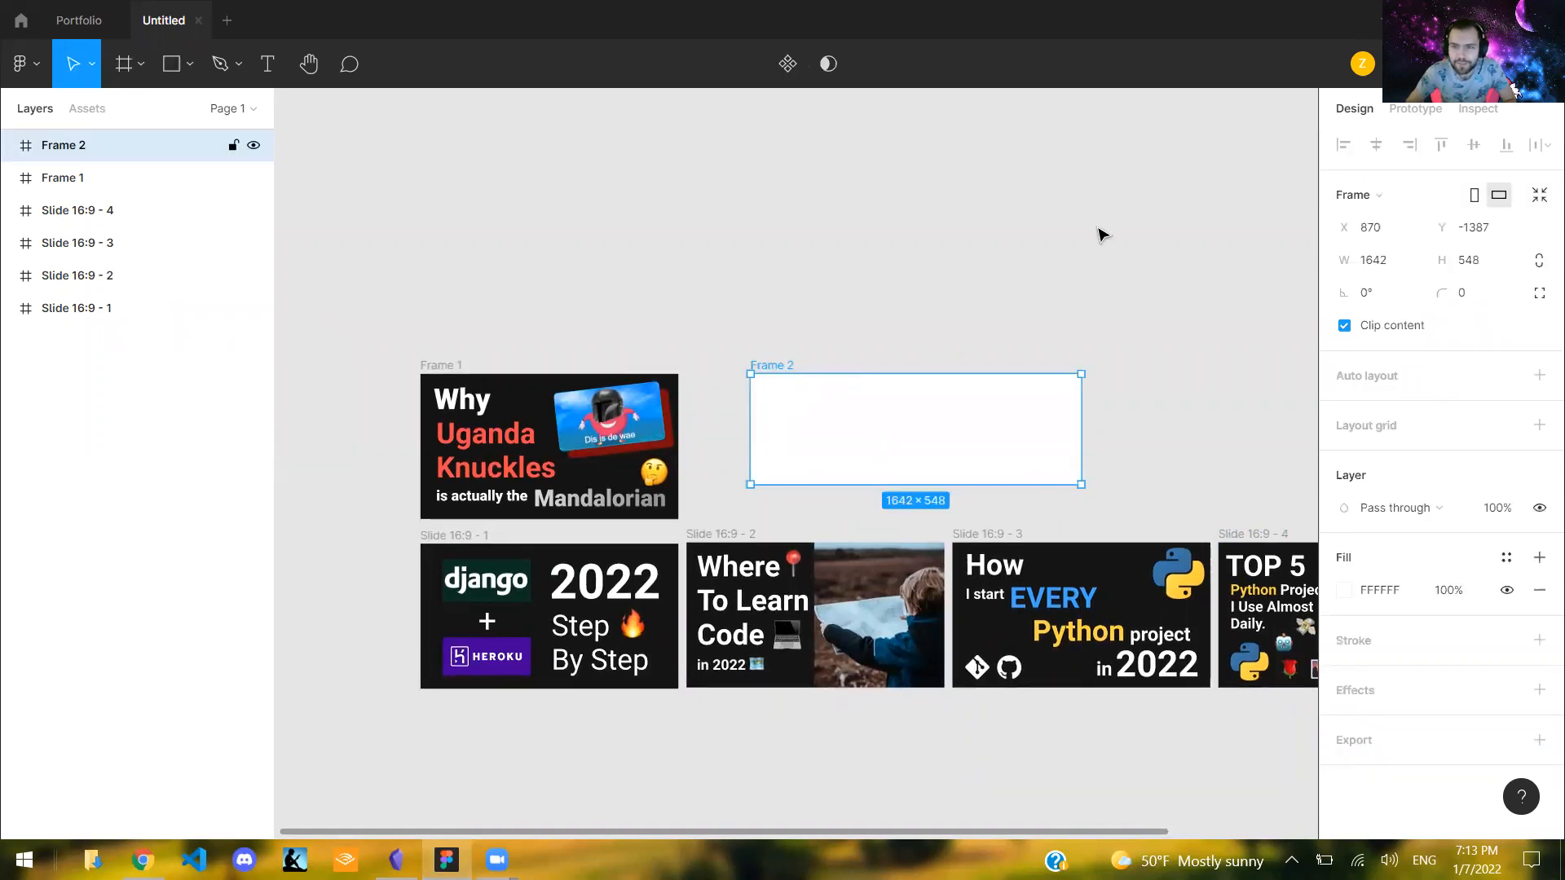
pyautogui.click(1376, 260)
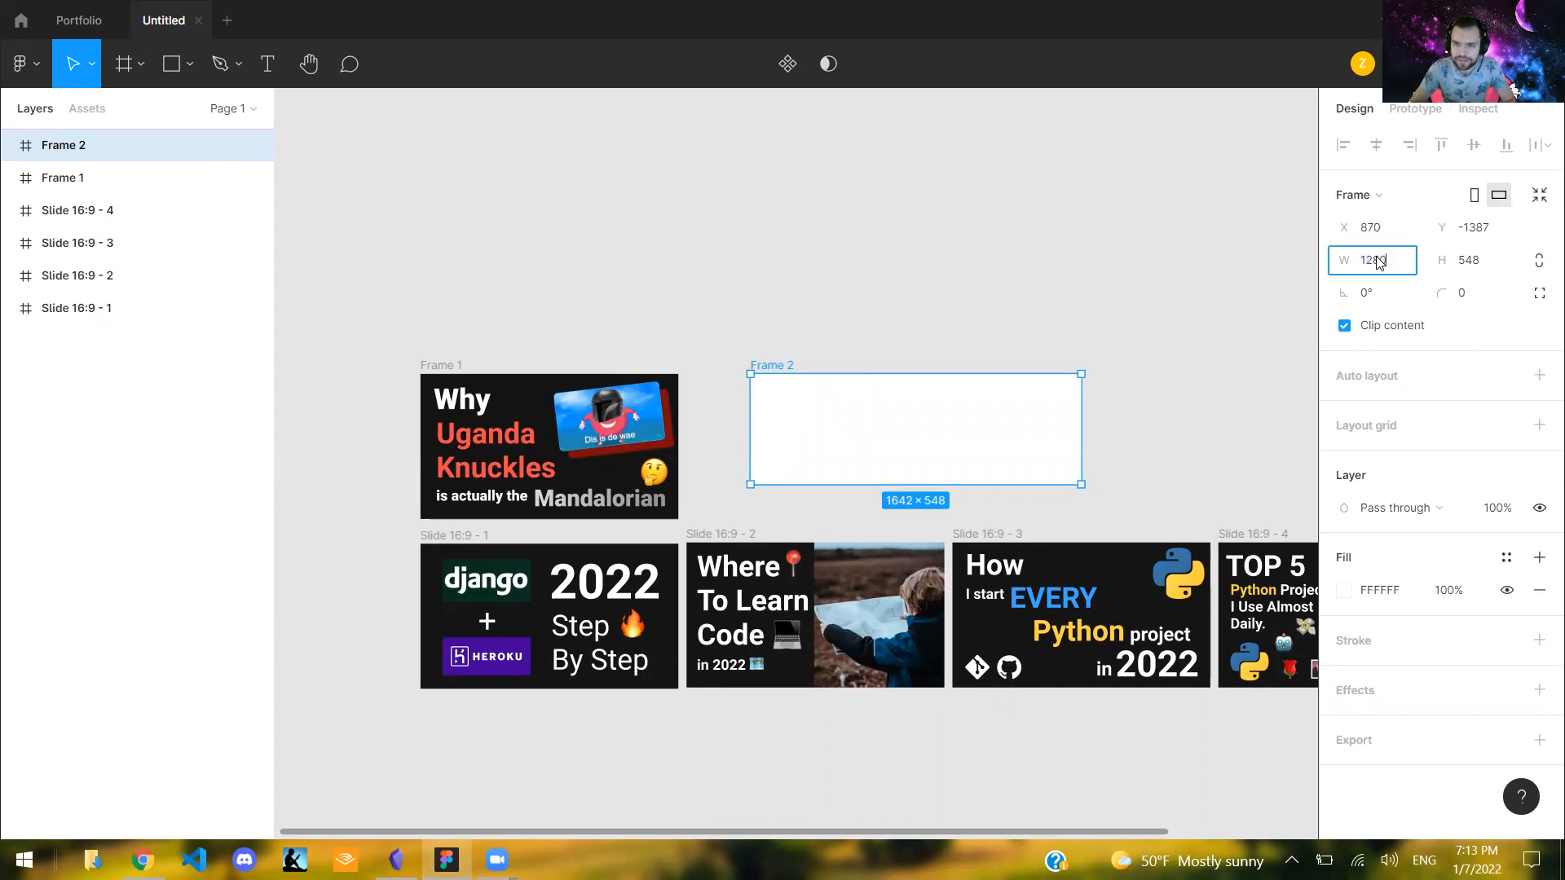
pyautogui.write('1280')
pyautogui.press('Return')
pyautogui.click(1475, 260)
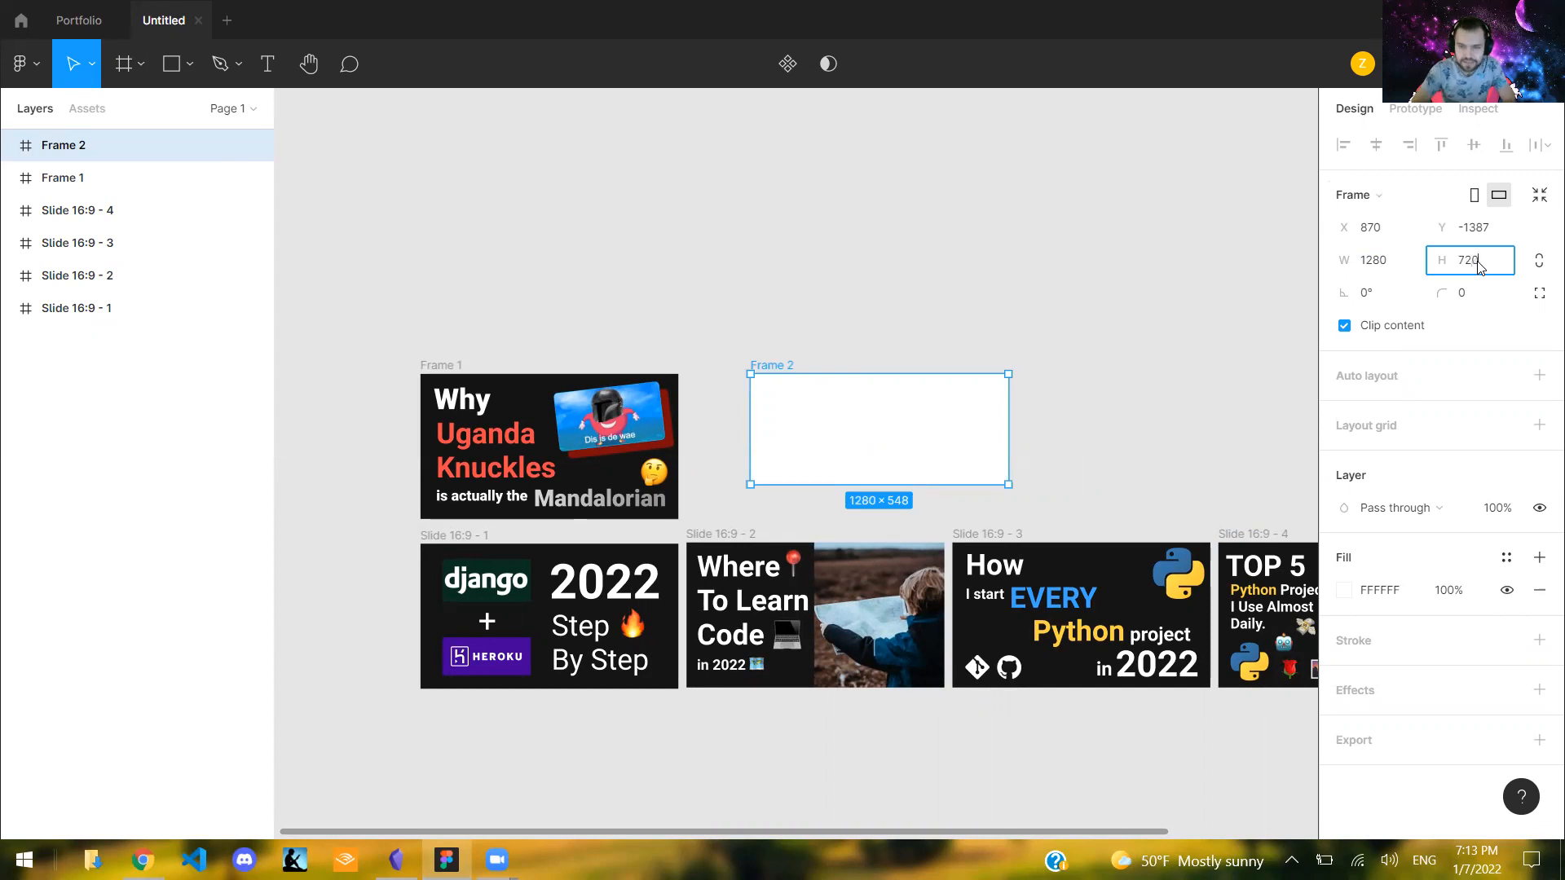
pyautogui.write('720')
pyautogui.press('Return')
pyautogui.click(839, 315)
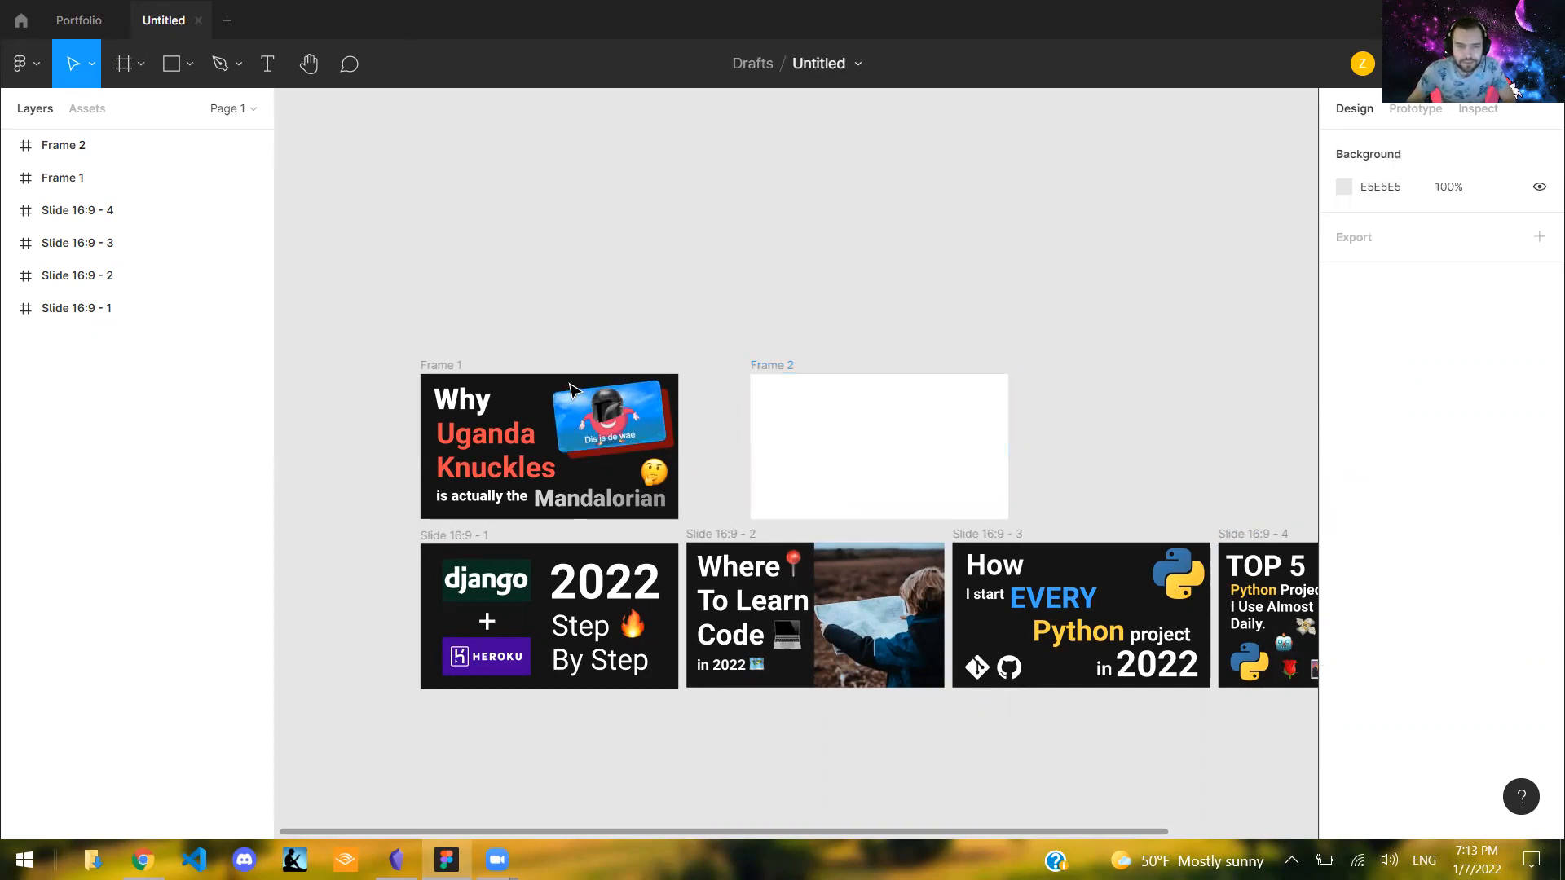
# - Try out positions for the blank white frame in the empty canvas area beside Frame 1
pyautogui.click(428, 364)
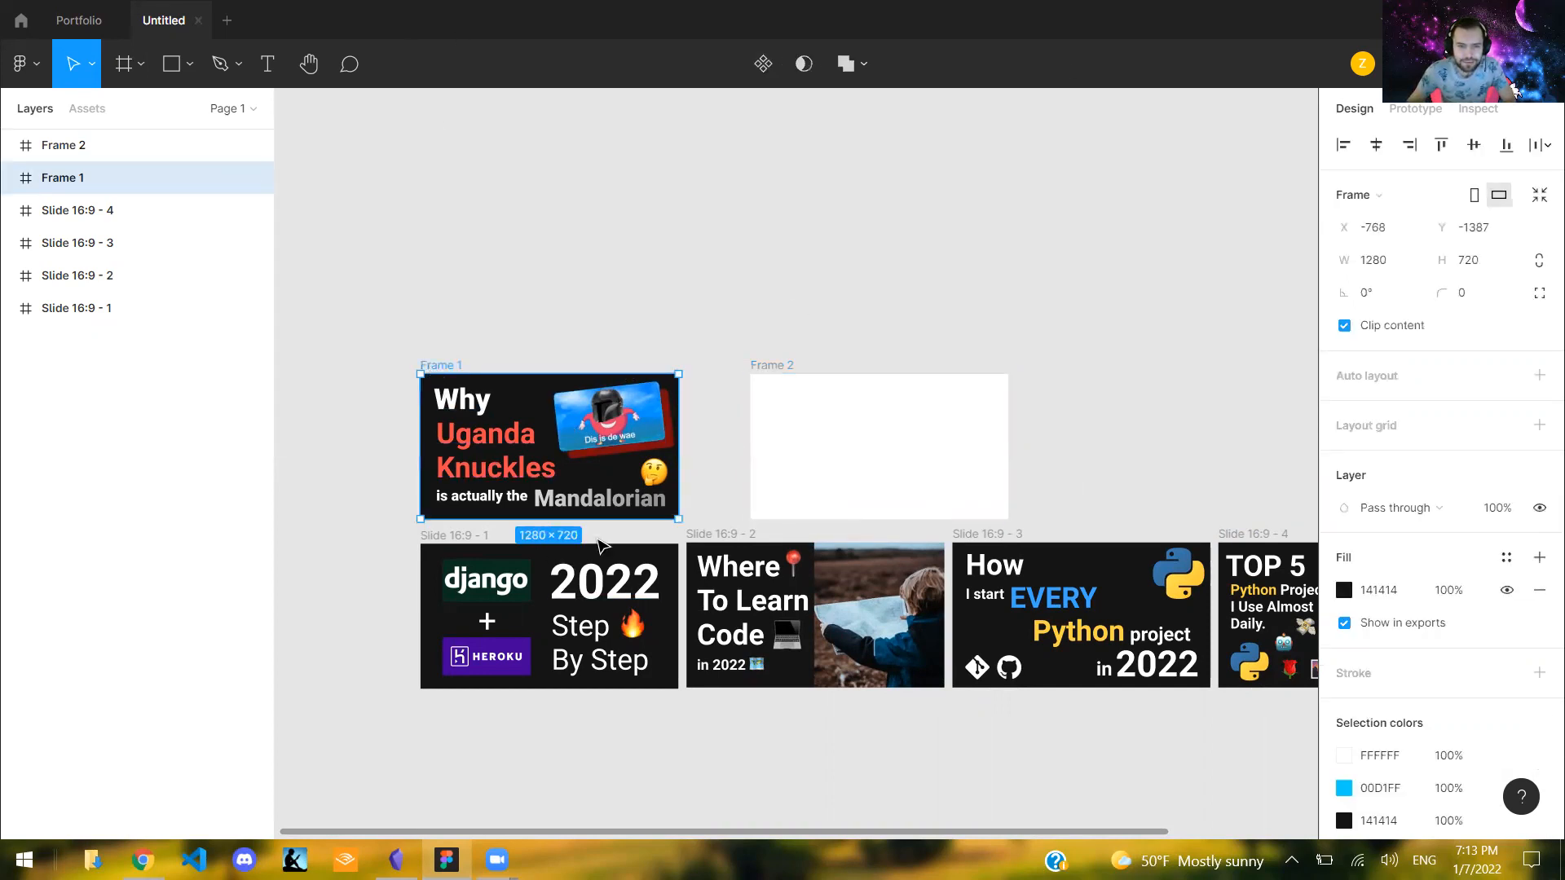
pyautogui.moveTo(846, 414); pyautogui.dragTo(888, 322)
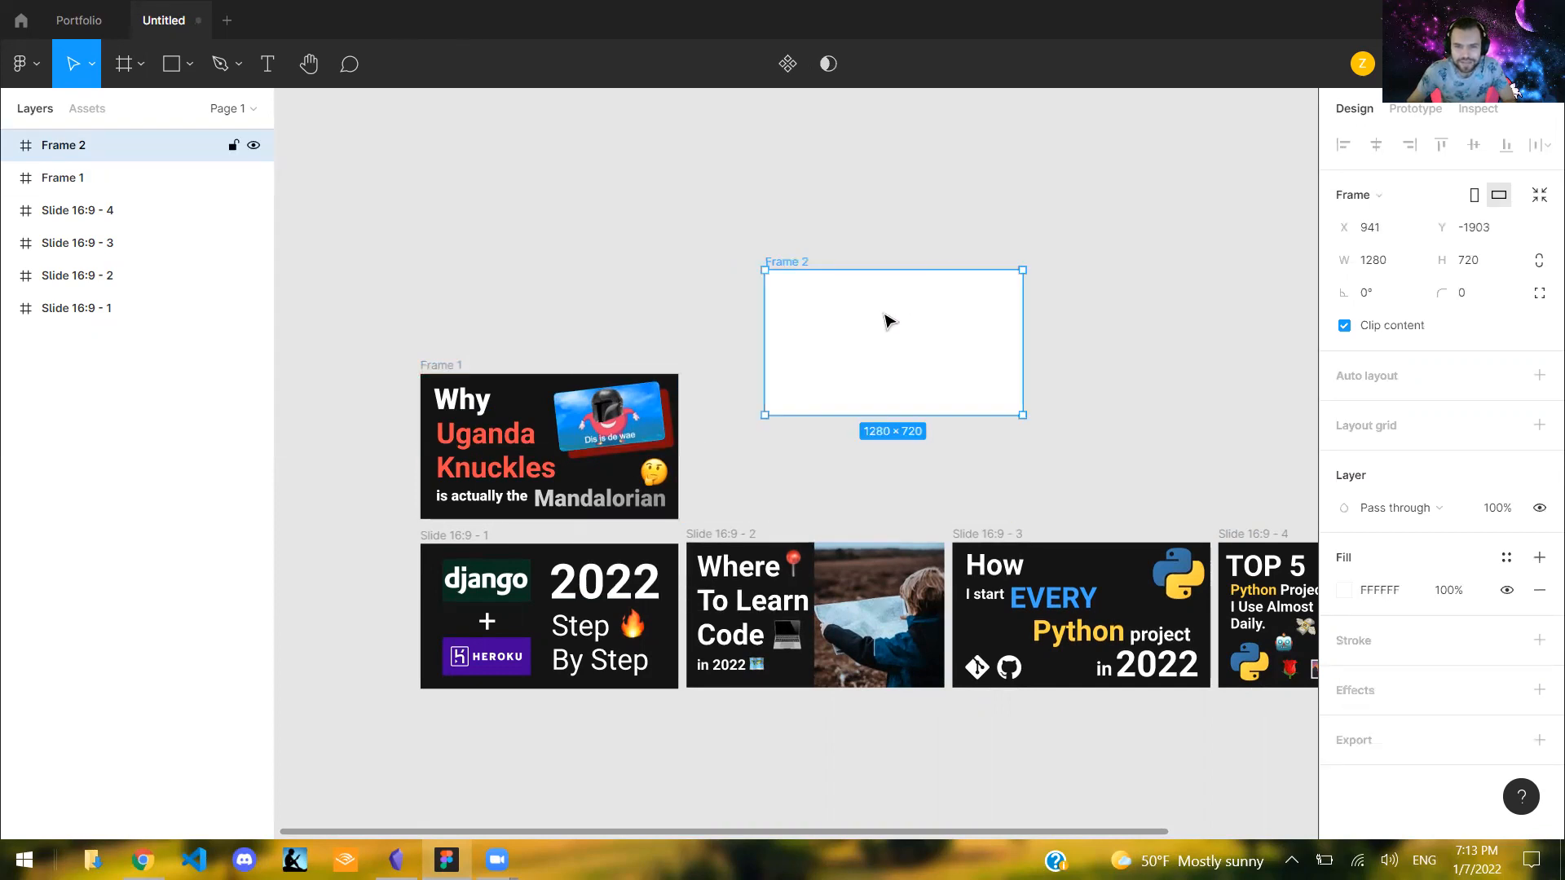
pyautogui.click(939, 245)
pyautogui.scroll(-2, 937, 261)
pyautogui.scroll(1, 937, 277)
pyautogui.moveTo(948, 248); pyautogui.dragTo(931, 326)
pyautogui.click(1177, 185)
pyautogui.click(985, 260)
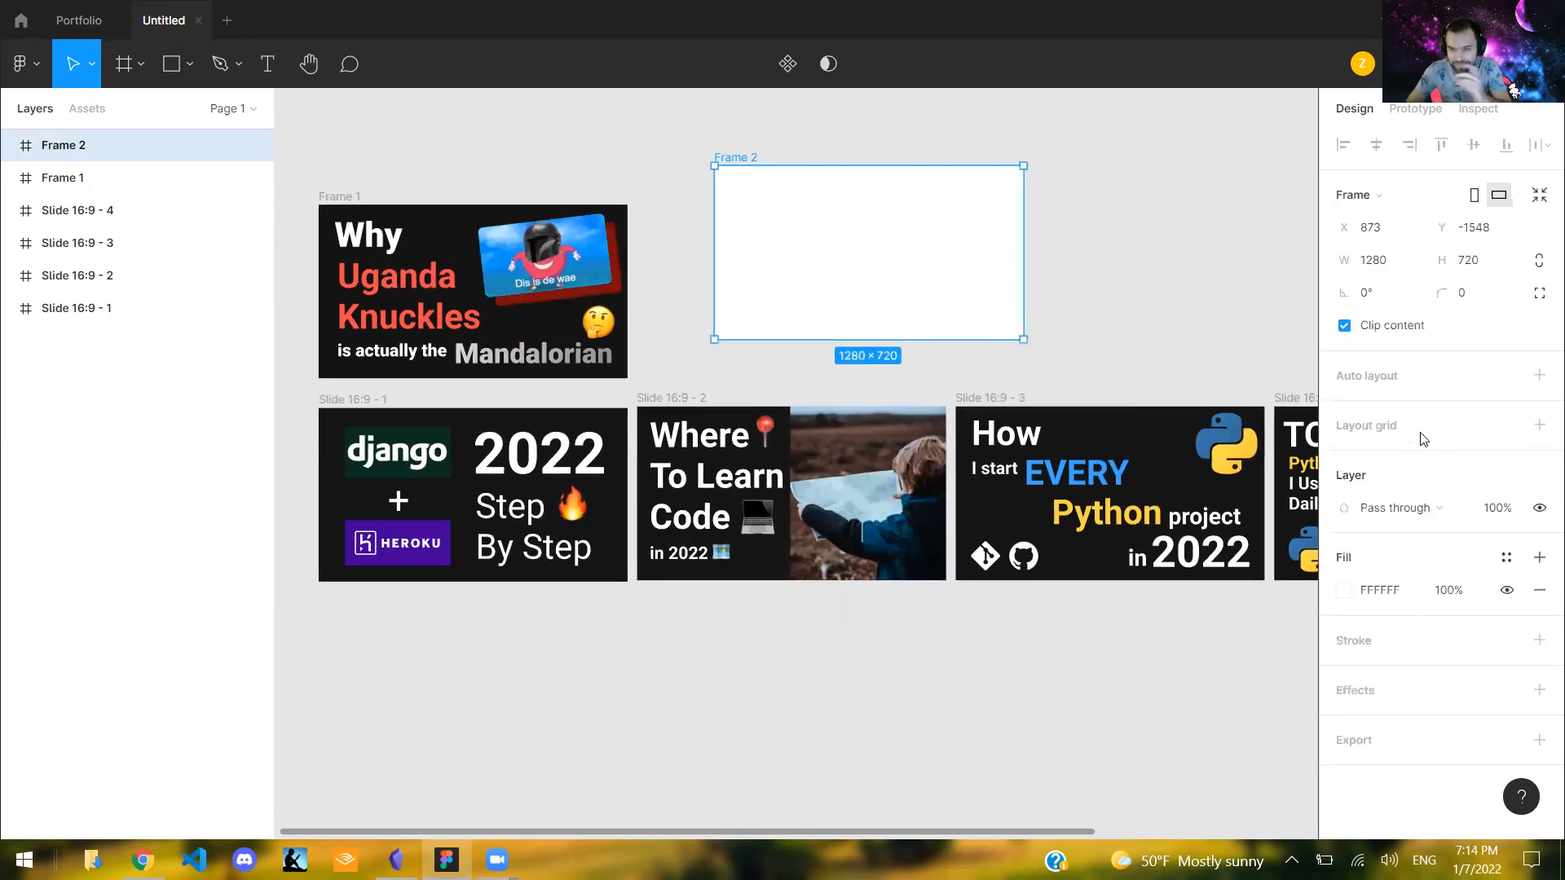
pyautogui.click(1108, 261)
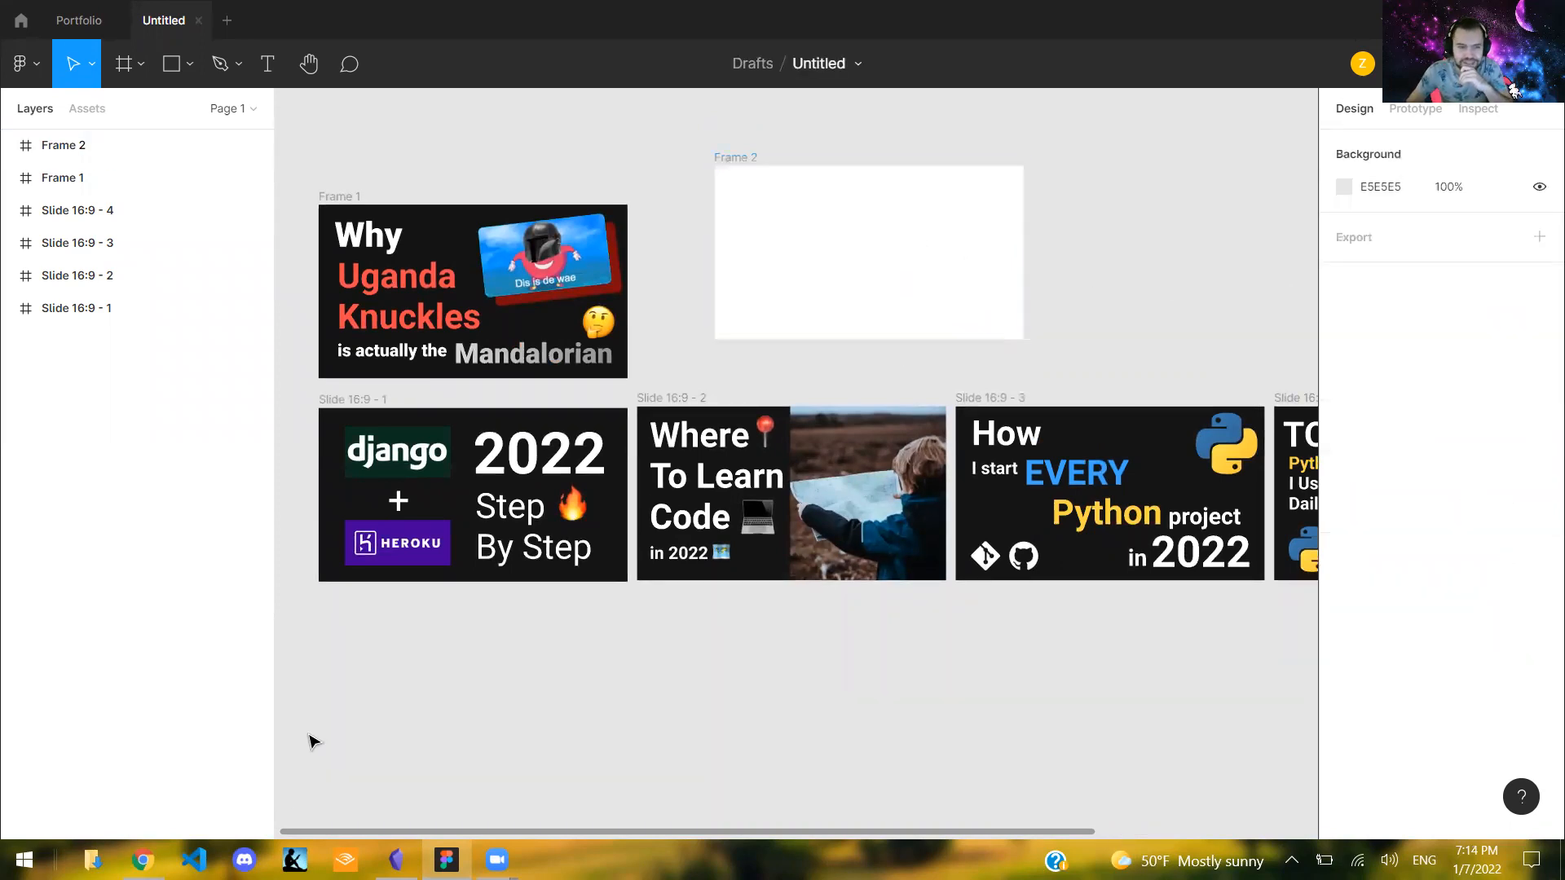
pyautogui.moveTo(861, 270); pyautogui.dragTo(862, 294)
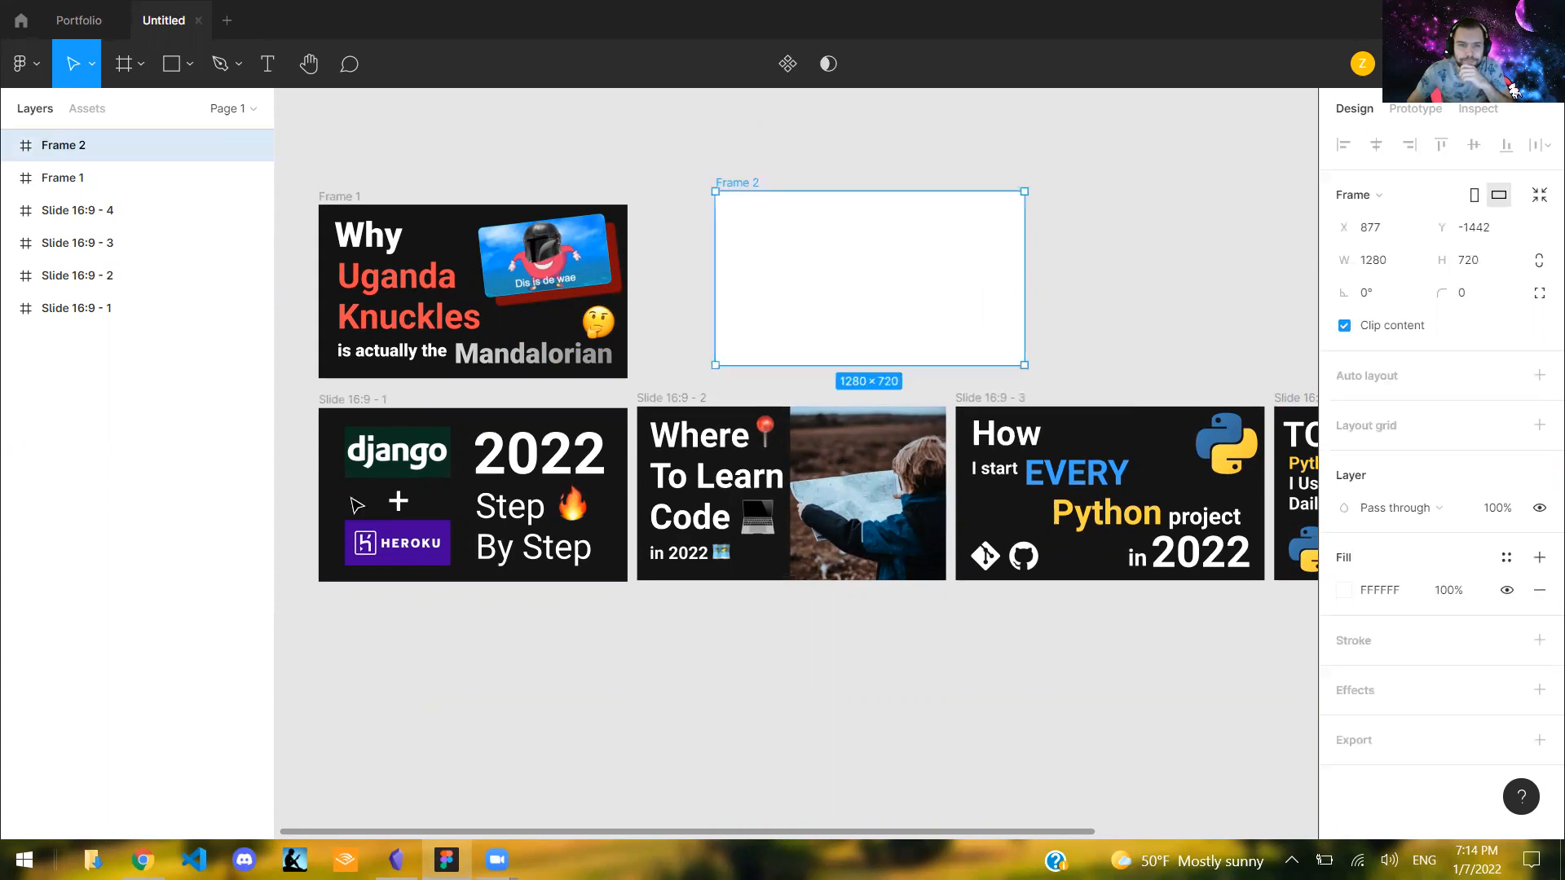
pyautogui.click(981, 180)
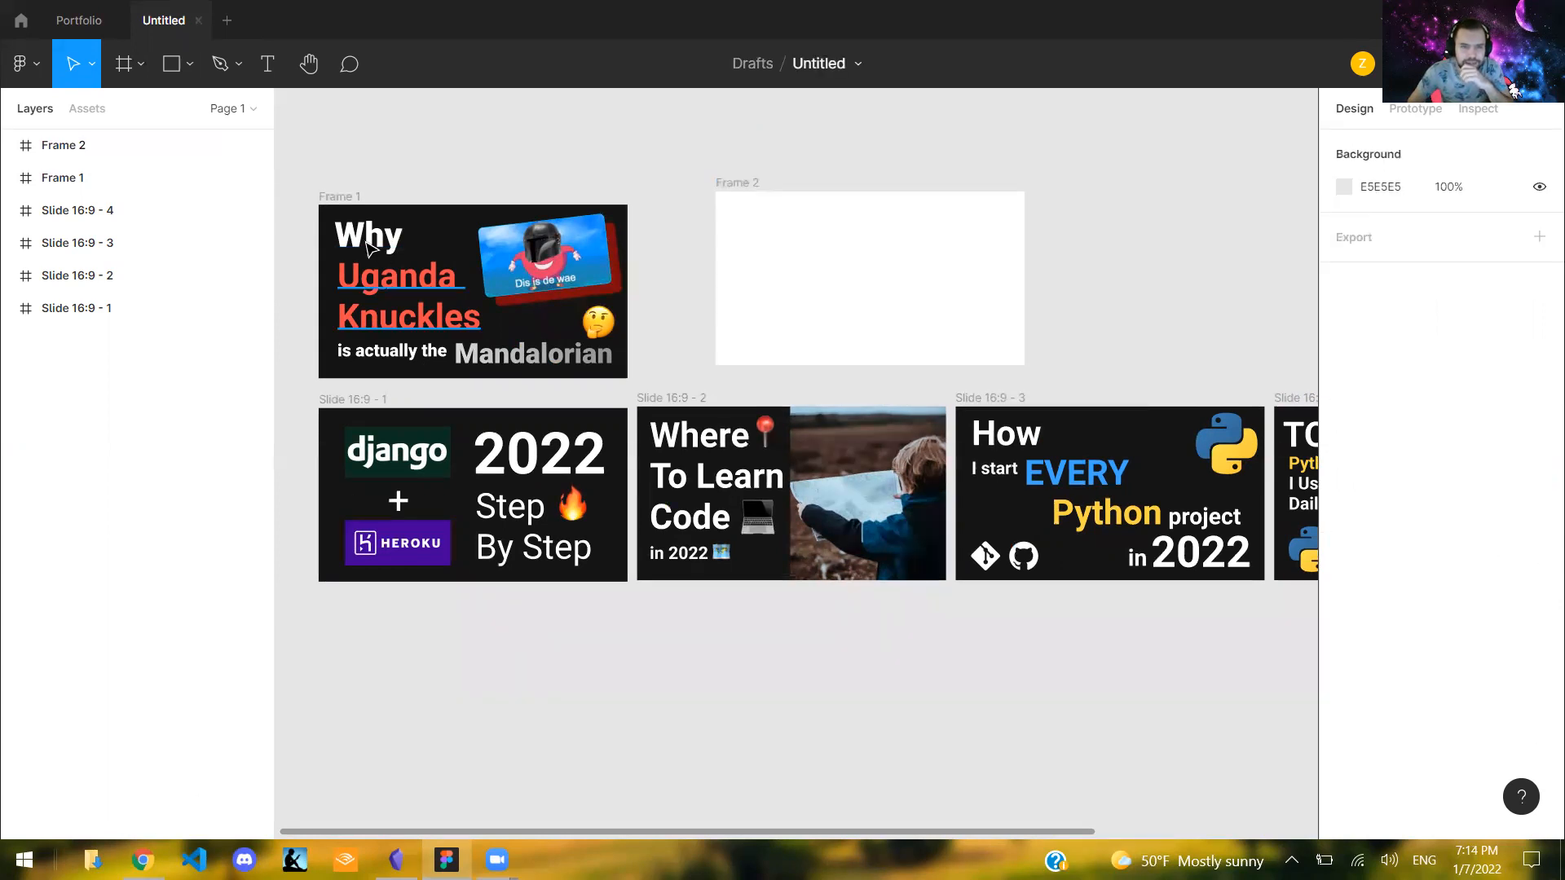
# - Change the white frame's fill to the near-black solid colour 121212
pyautogui.click(749, 301)
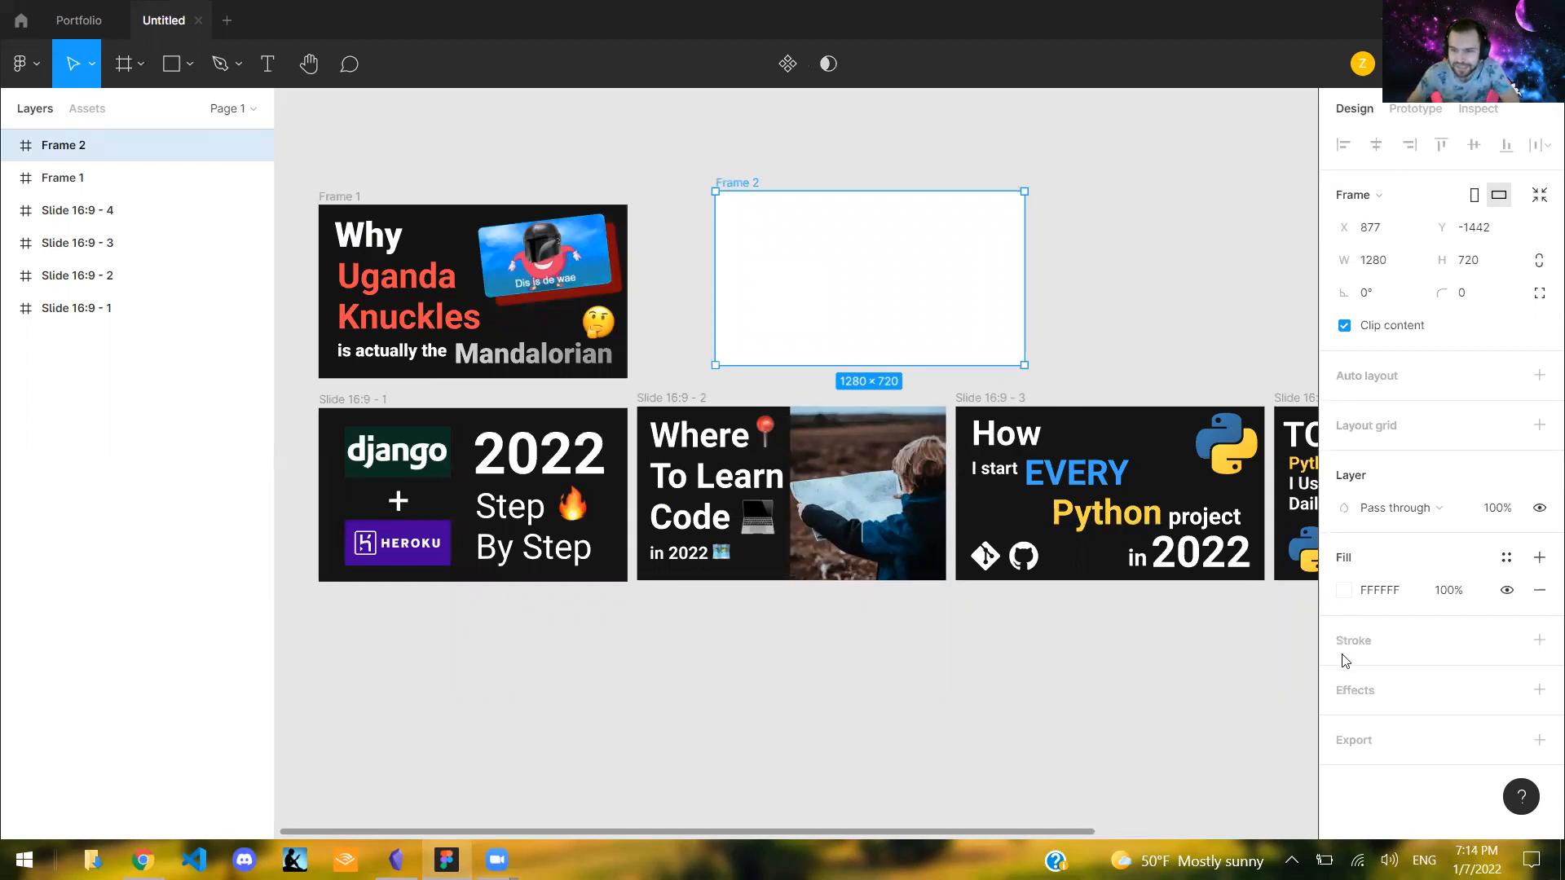
pyautogui.click(1344, 589)
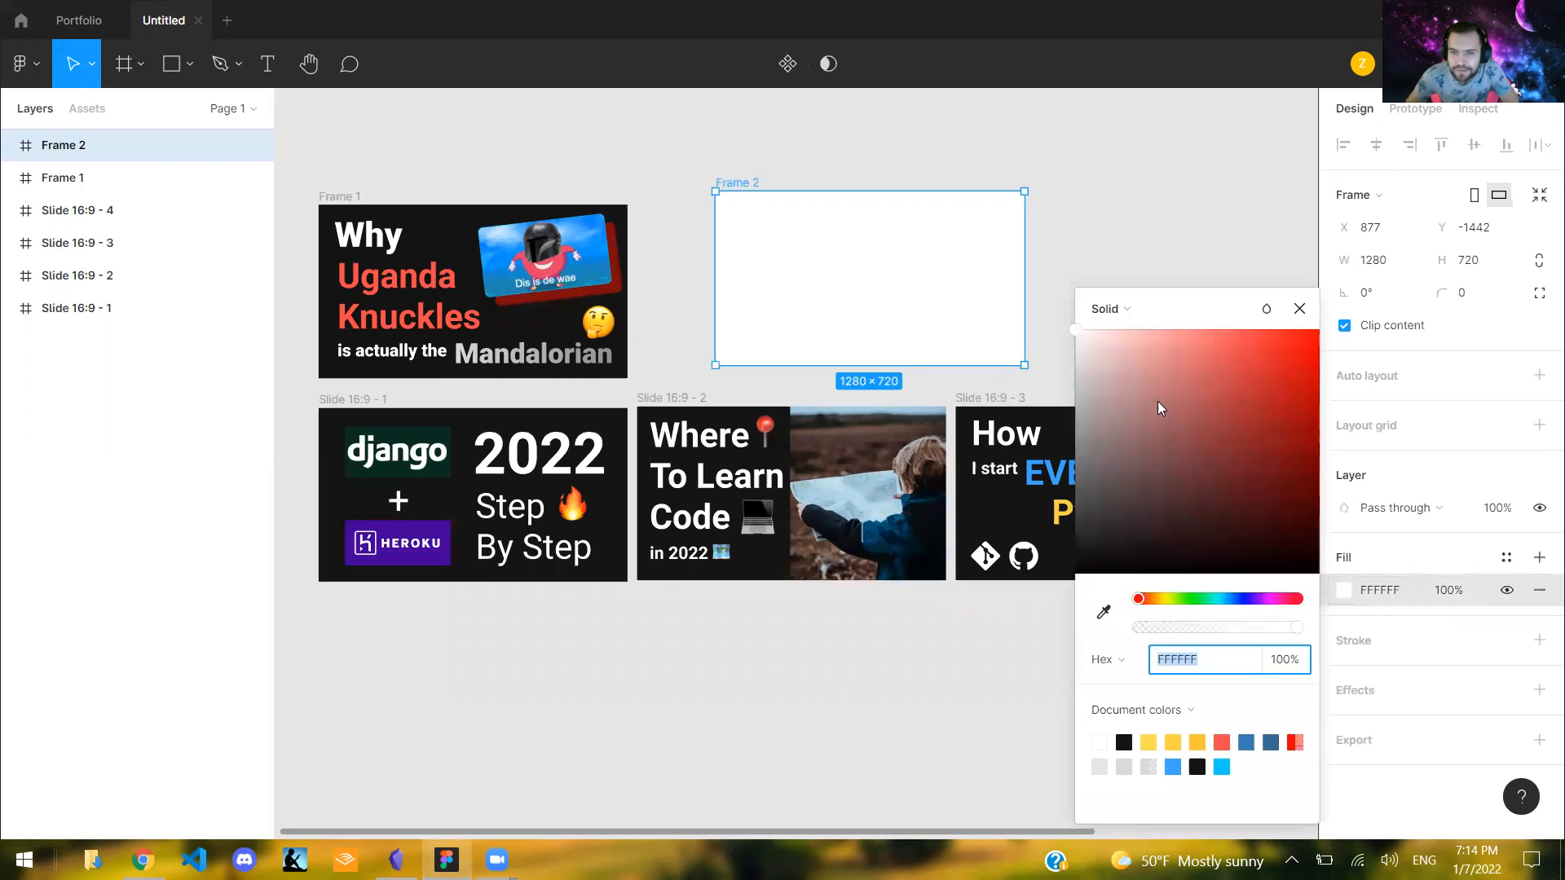
pyautogui.moveTo(1081, 412); pyautogui.dragTo(1054, 565)
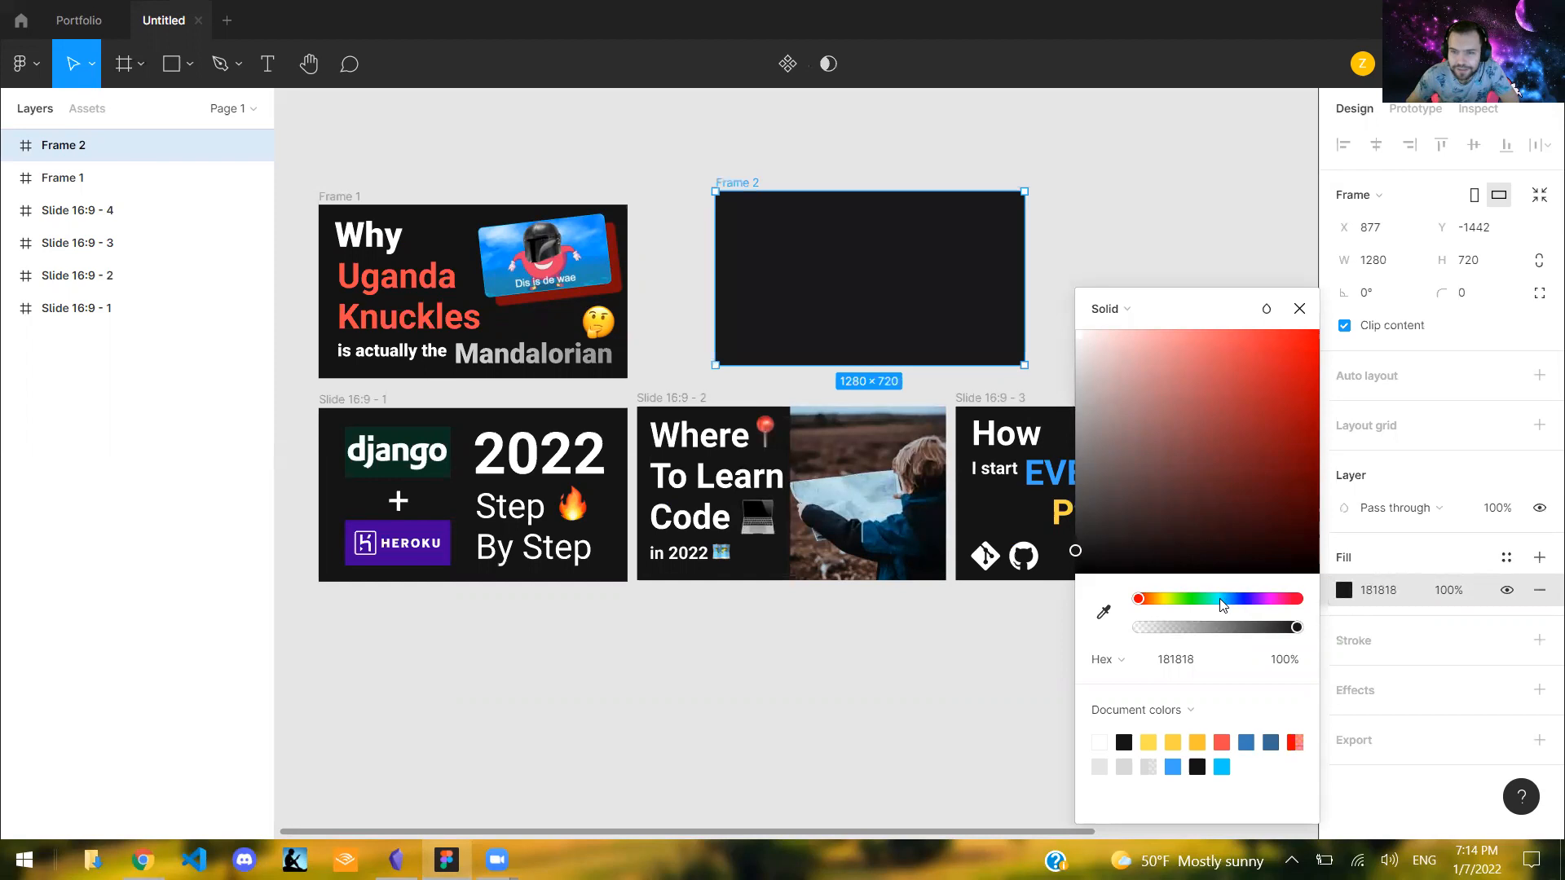
pyautogui.click(1223, 599)
pyautogui.moveTo(1224, 432); pyautogui.dragTo(1286, 361)
pyautogui.moveTo(1243, 472); pyautogui.dragTo(1302, 488)
pyautogui.moveTo(1187, 495); pyautogui.dragTo(1020, 564)
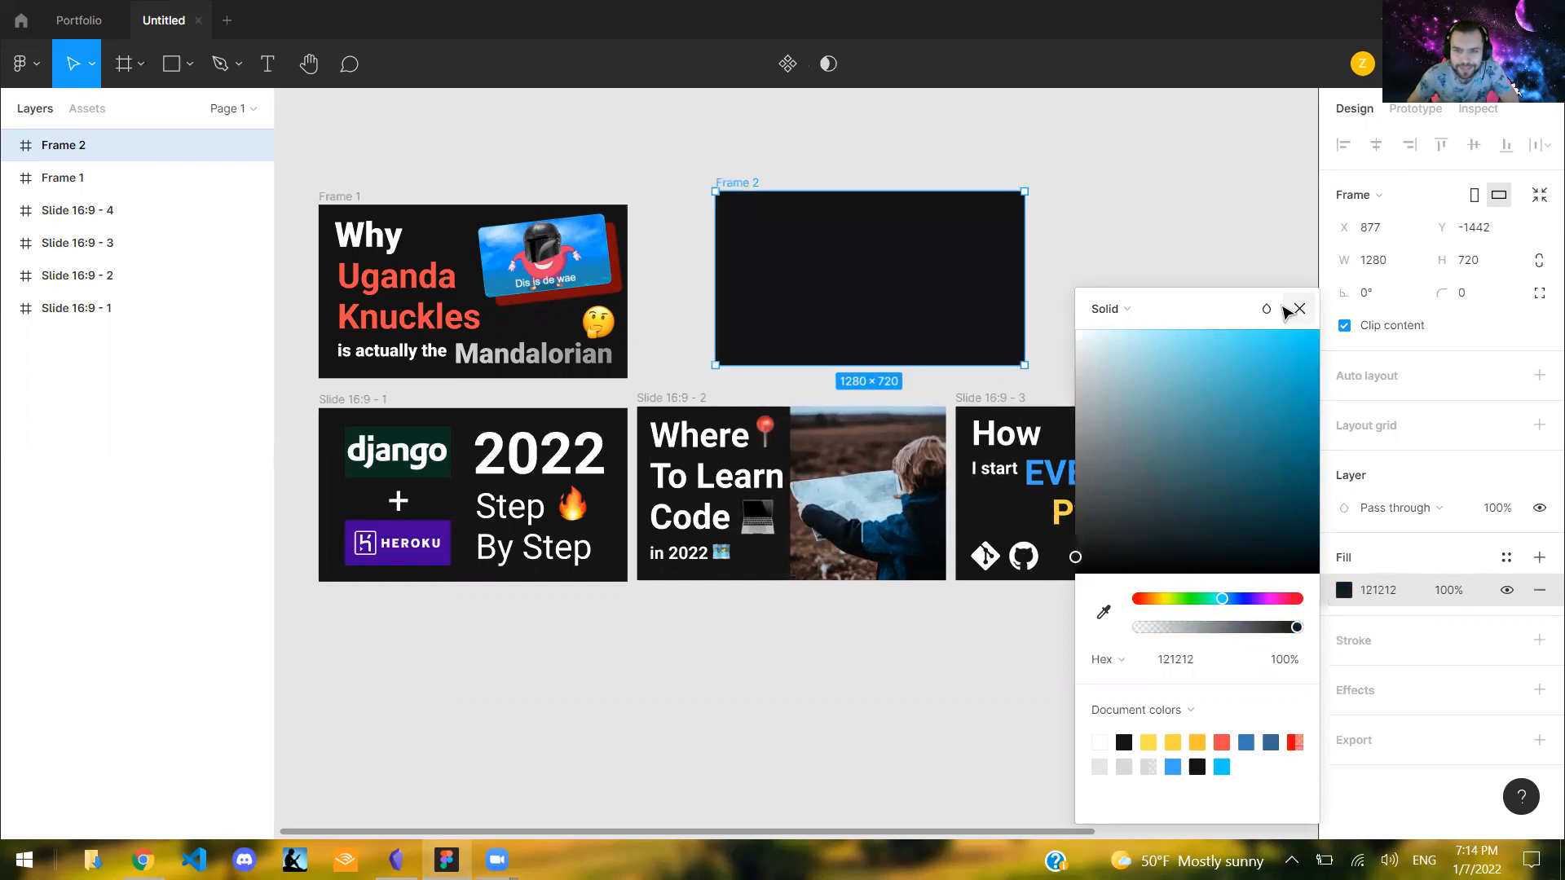
pyautogui.click(1300, 309)
pyautogui.click(1038, 286)
# - Move the dark empty frame level with Frame 1 so their upper edges align, leaving a gap between them
pyautogui.moveTo(1003, 274); pyautogui.dragTo(964, 291)
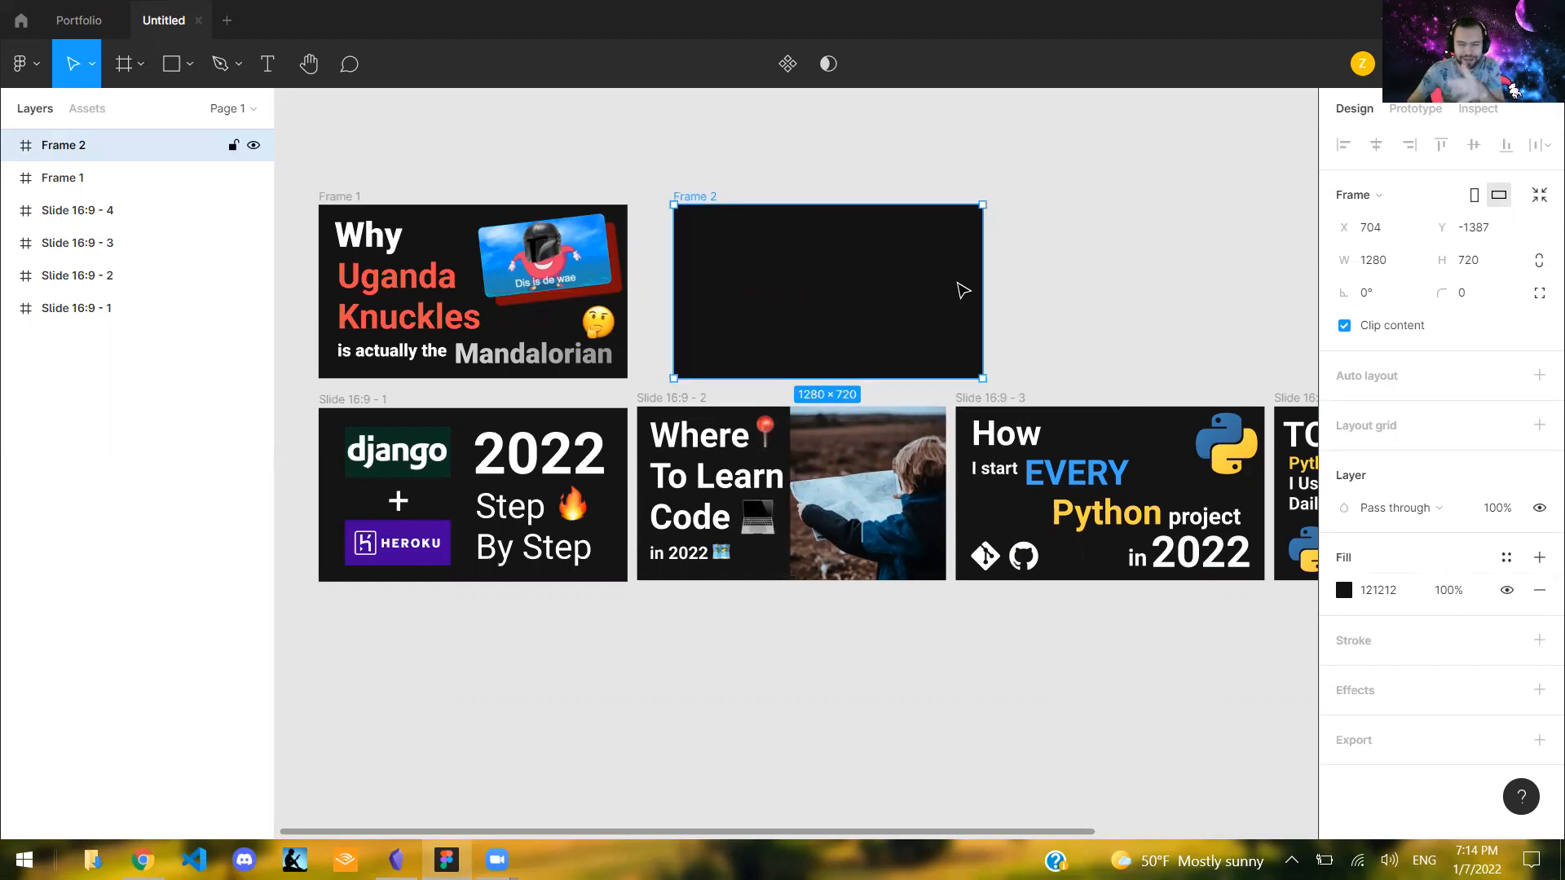
pyautogui.moveTo(963, 291); pyautogui.dragTo(993, 291)
pyautogui.click(1121, 214)
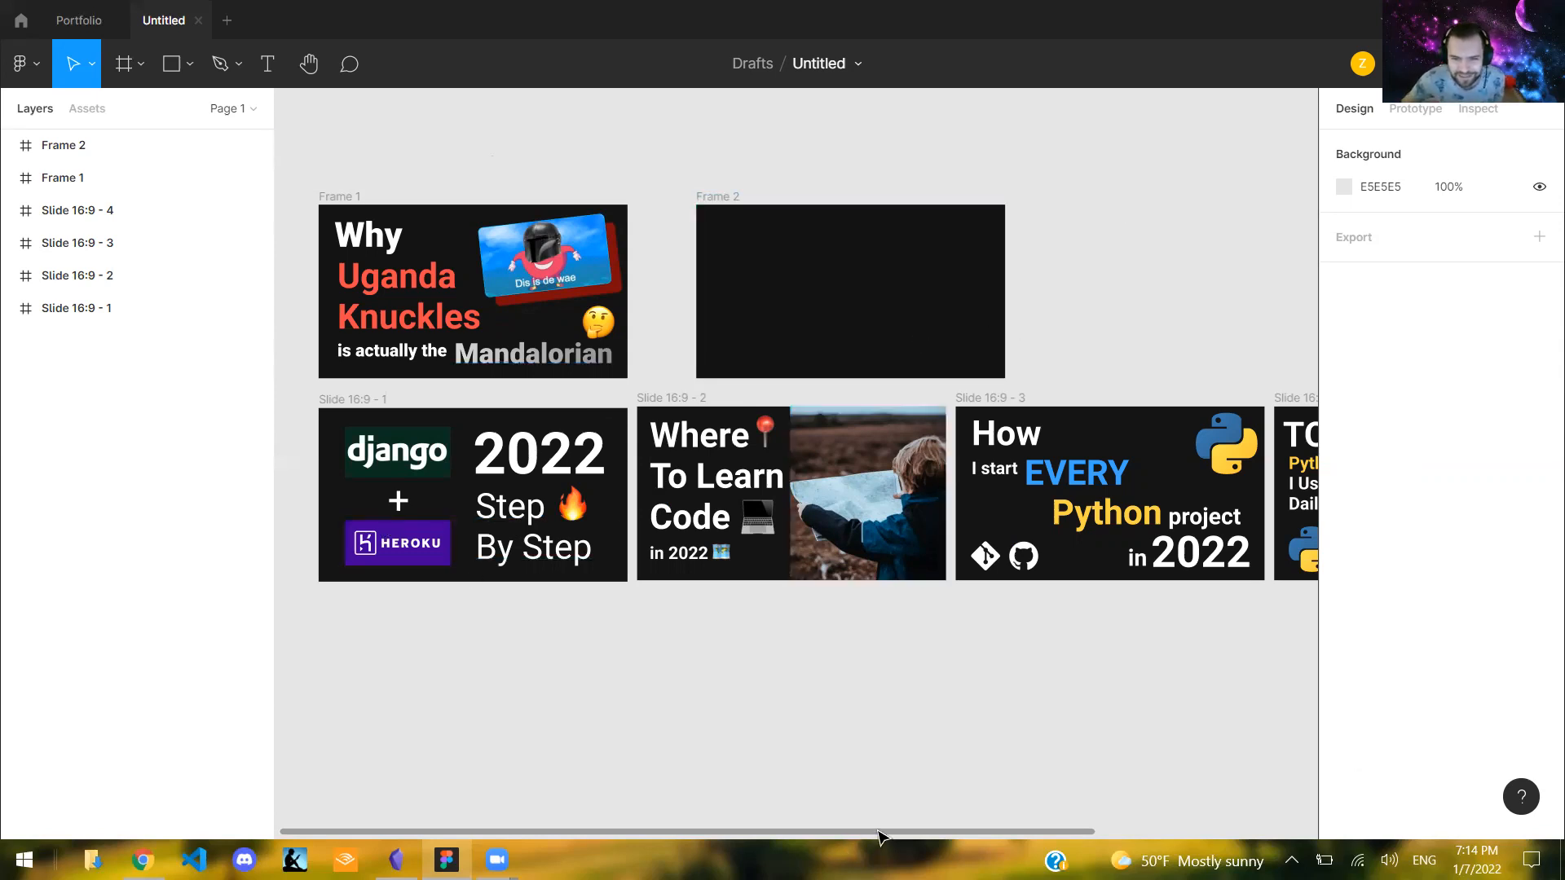
# - Move the dark empty frame closer to Frame 1, aligned directly above the "Where To Learn Code" slide
pyautogui.hscroll(8, 927, 841)
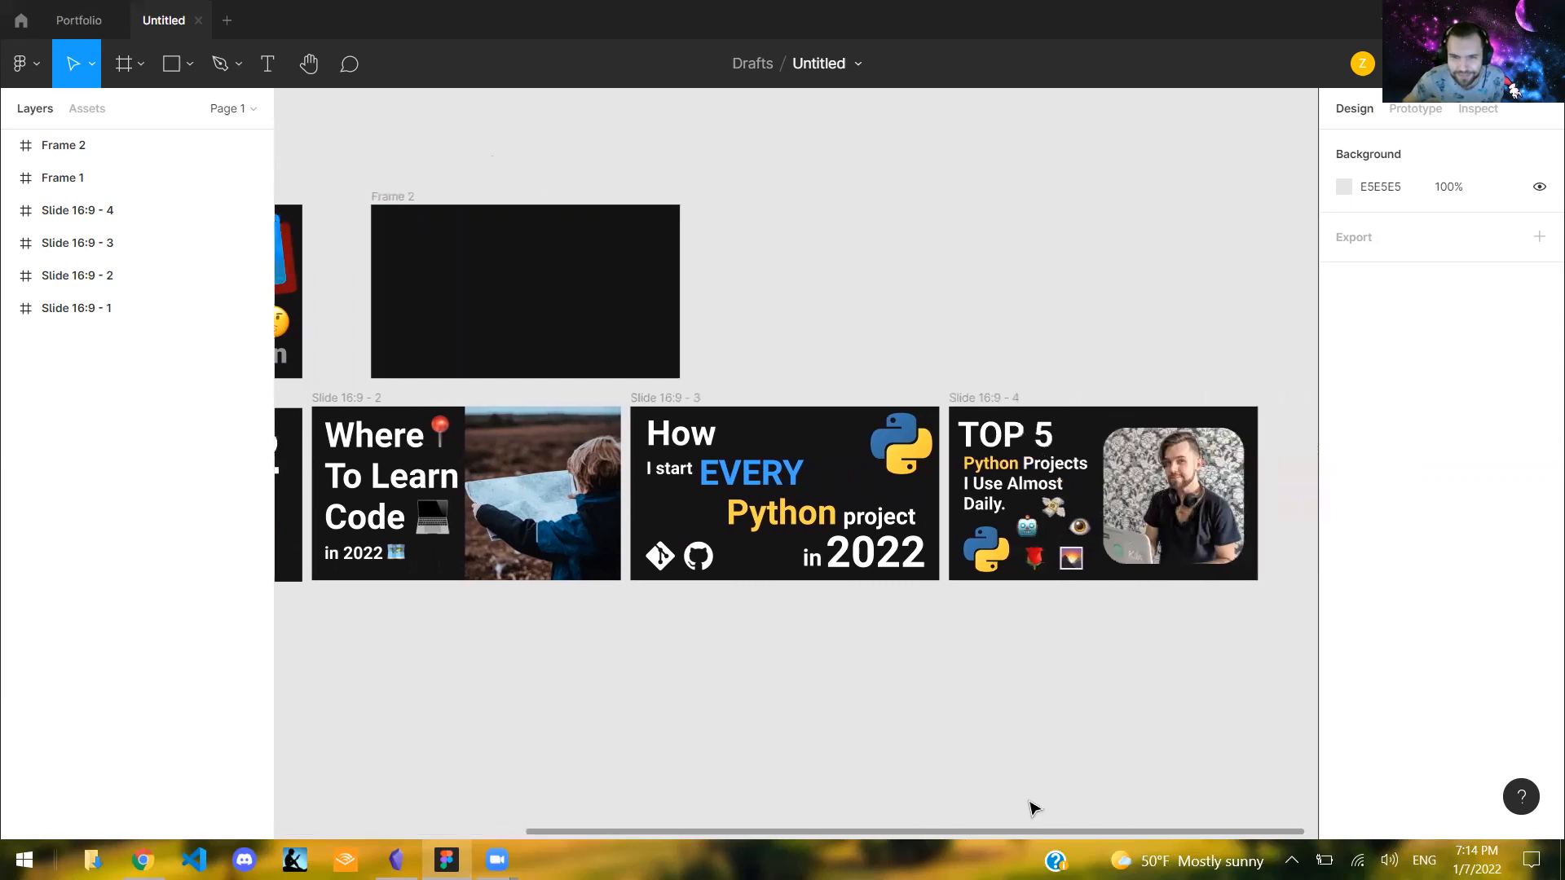
pyautogui.hscroll(-6, 1034, 810)
pyautogui.hscroll(-3, 864, 799)
pyautogui.hscroll(8, 1055, 775)
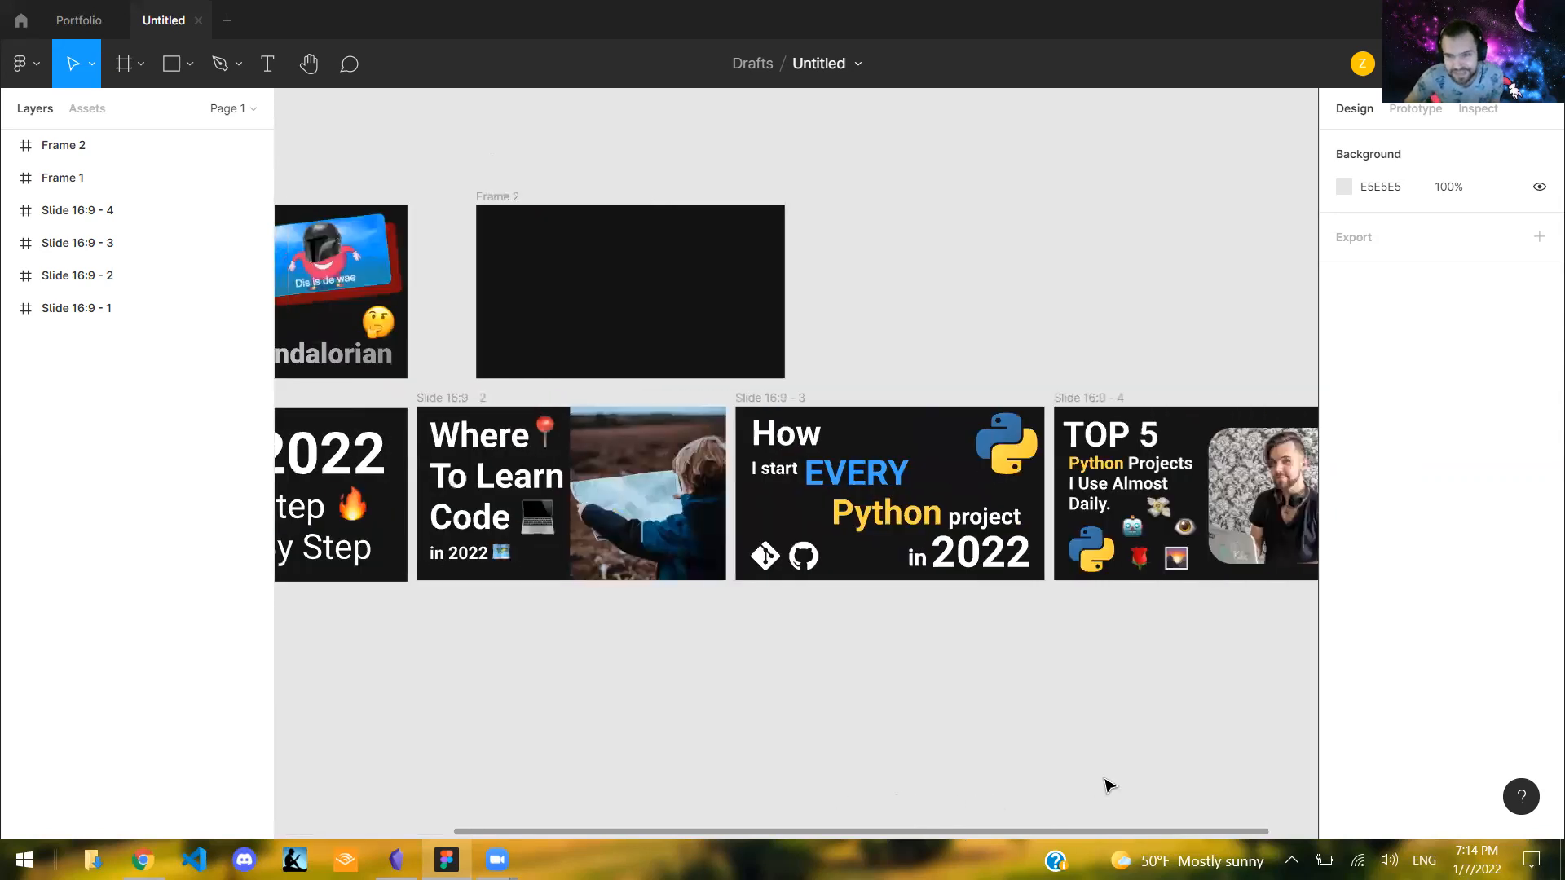
pyautogui.hscroll(-4, 1004, 773)
pyautogui.click(874, 305)
pyautogui.hscroll(-1, 874, 305)
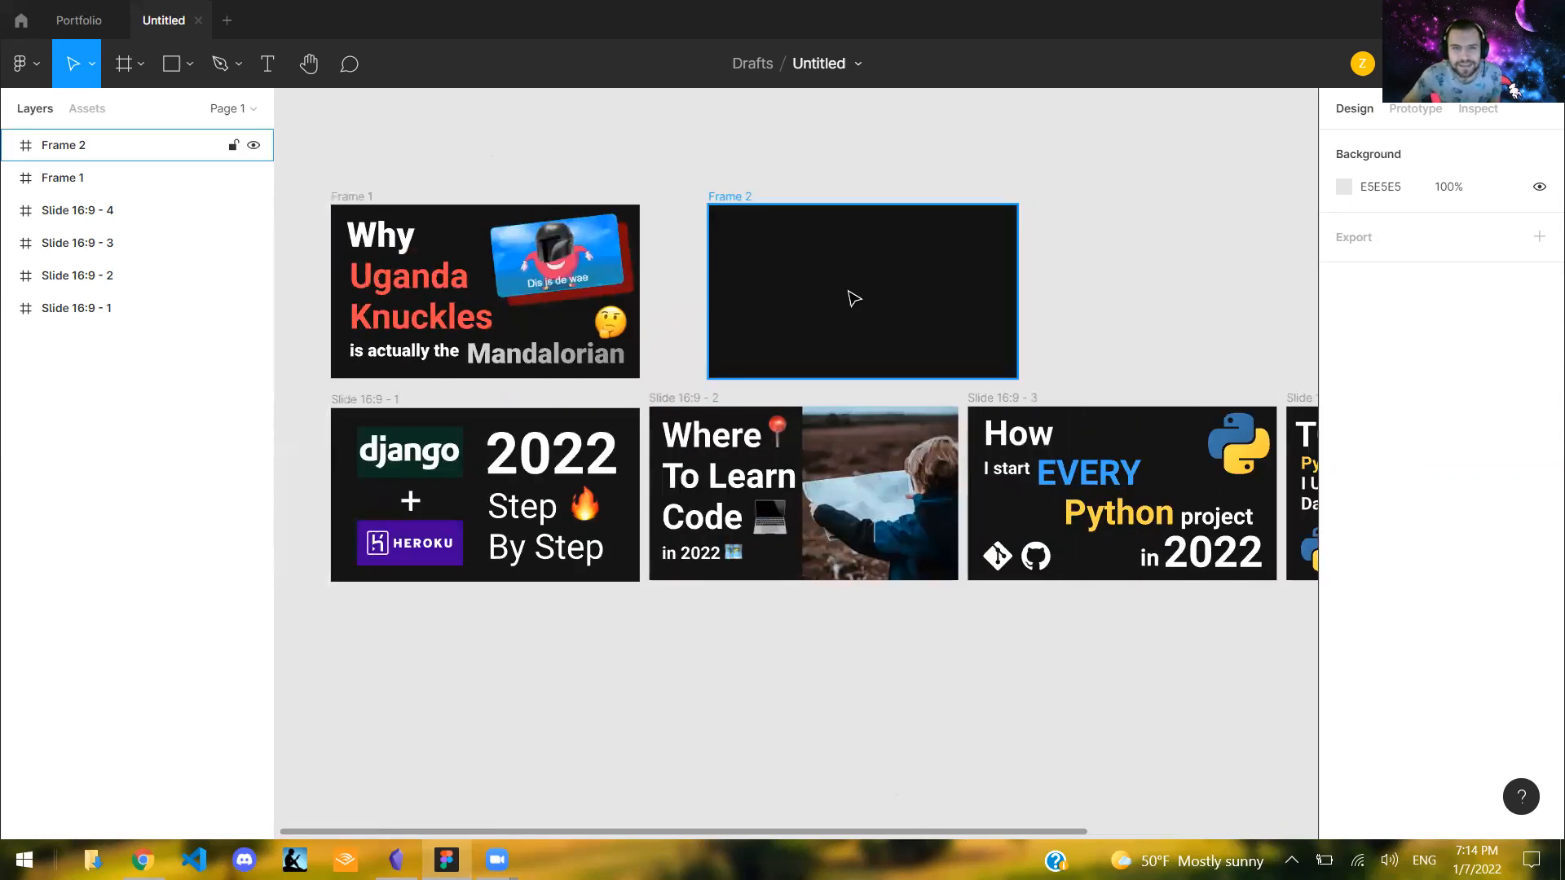
pyautogui.click(854, 298)
pyautogui.moveTo(874, 218)
pyautogui.mouseDown()
pyautogui.moveTo(842, 216)
pyautogui.moveTo(862, 169)
pyautogui.moveTo(855, 216)
pyautogui.mouseUp()
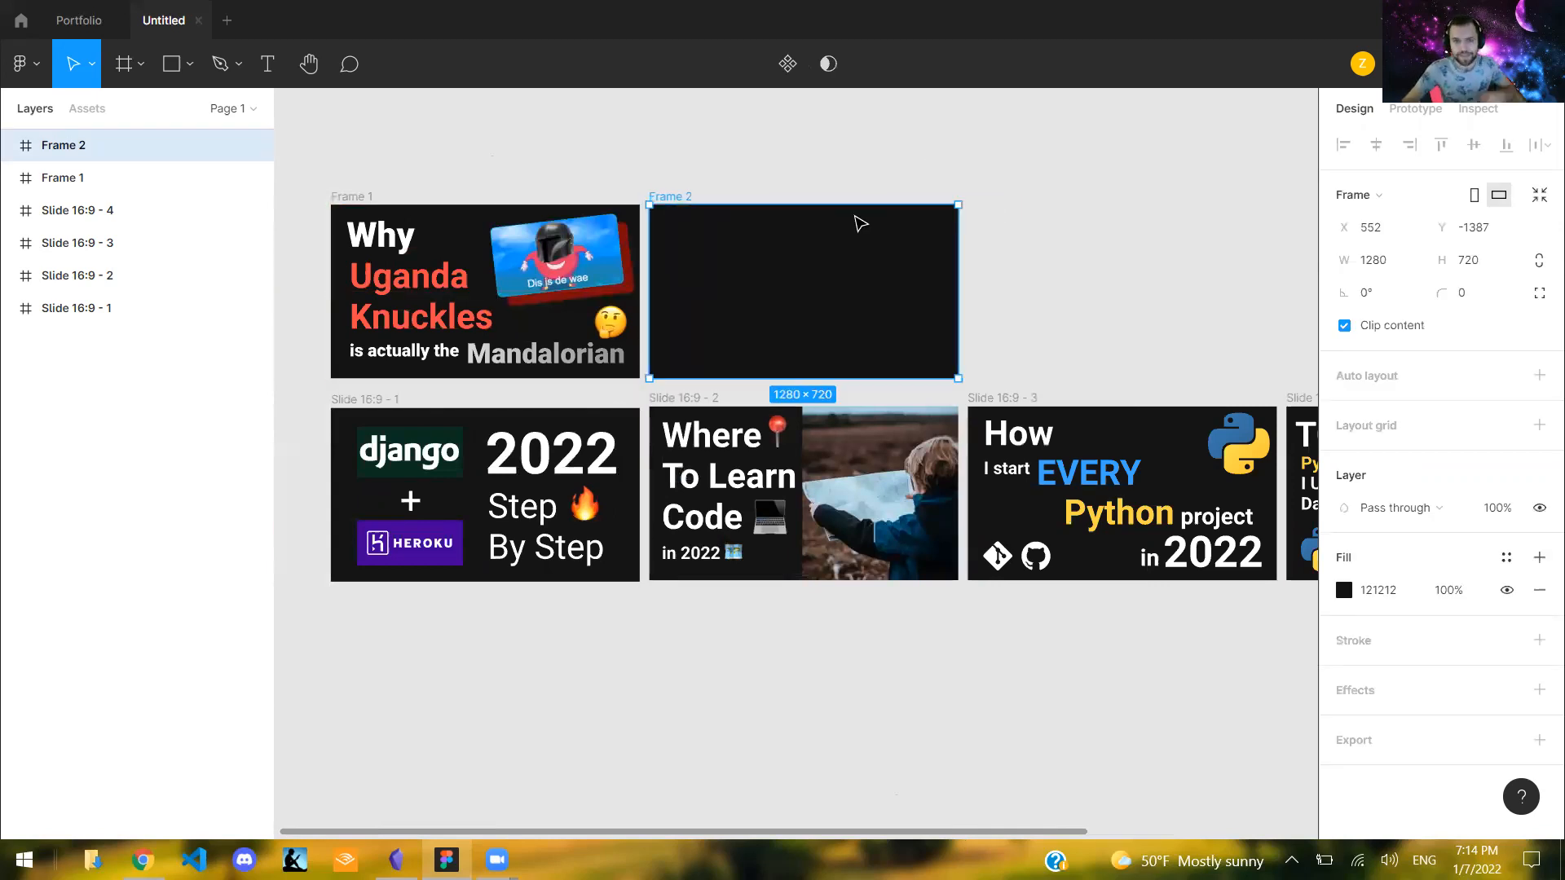
pyautogui.click(651, 186)
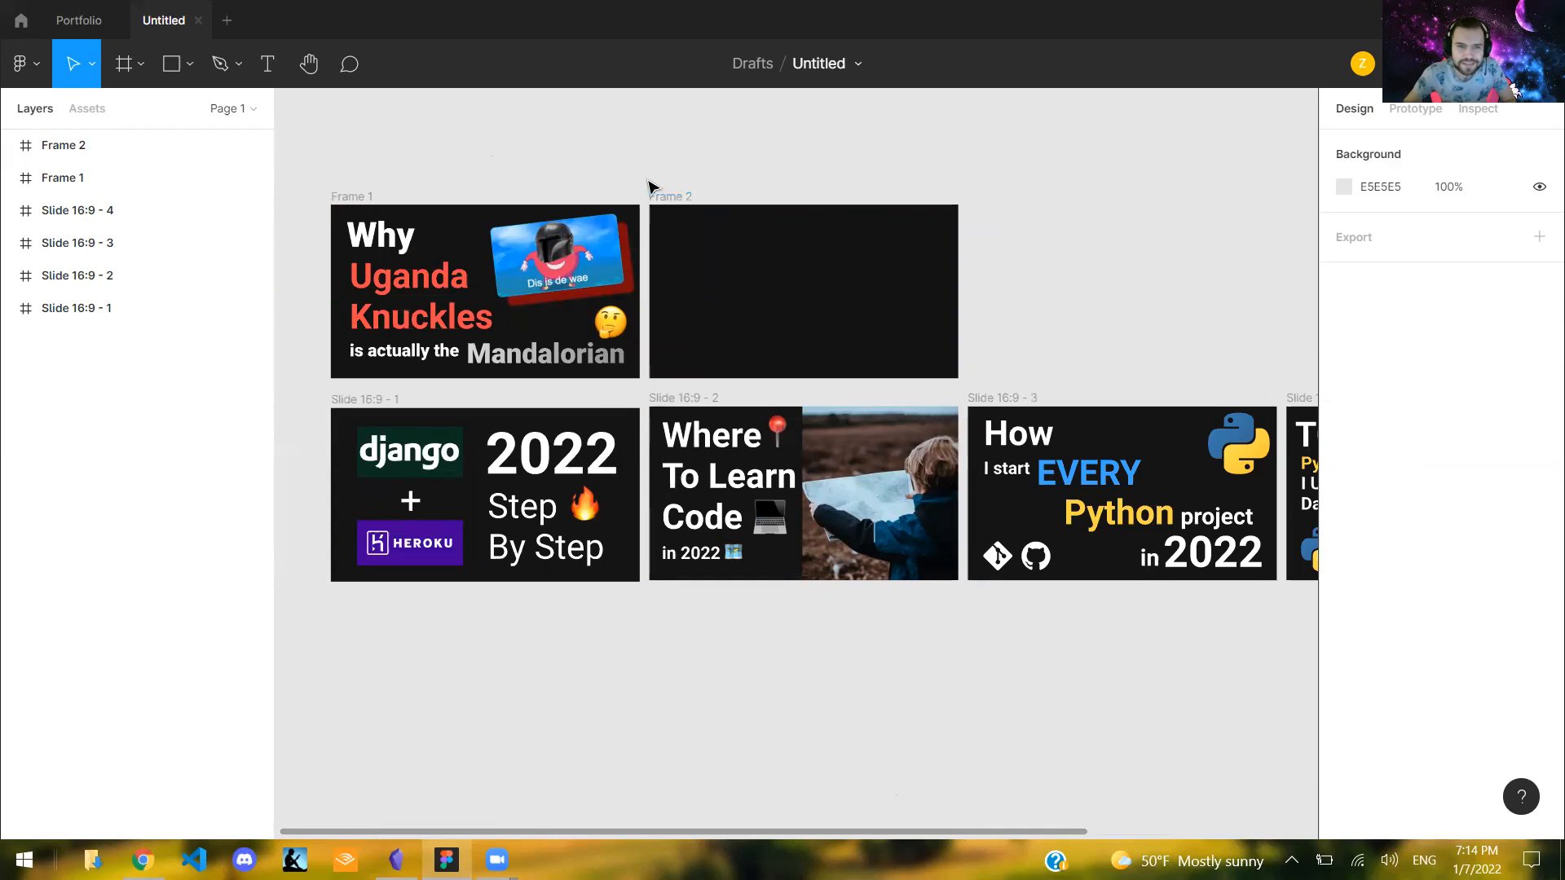
# - Add a text box about 384 × 262 in the upper-left area of Frame 2 and enter "What makes"
pyautogui.click(275, 65)
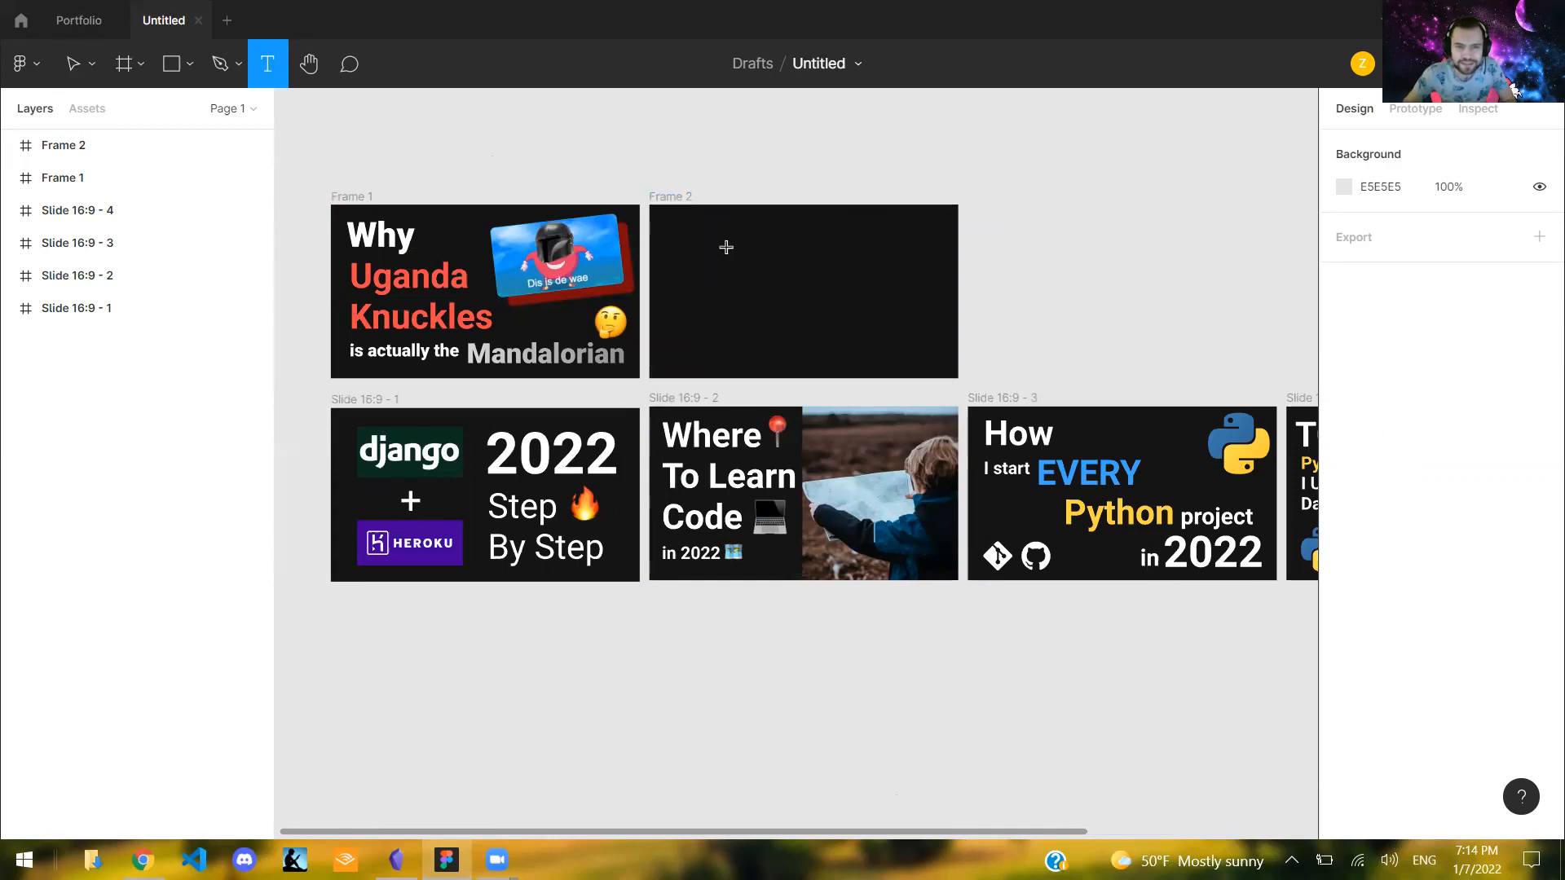
pyautogui.moveTo(769, 282); pyautogui.dragTo(676, 218)
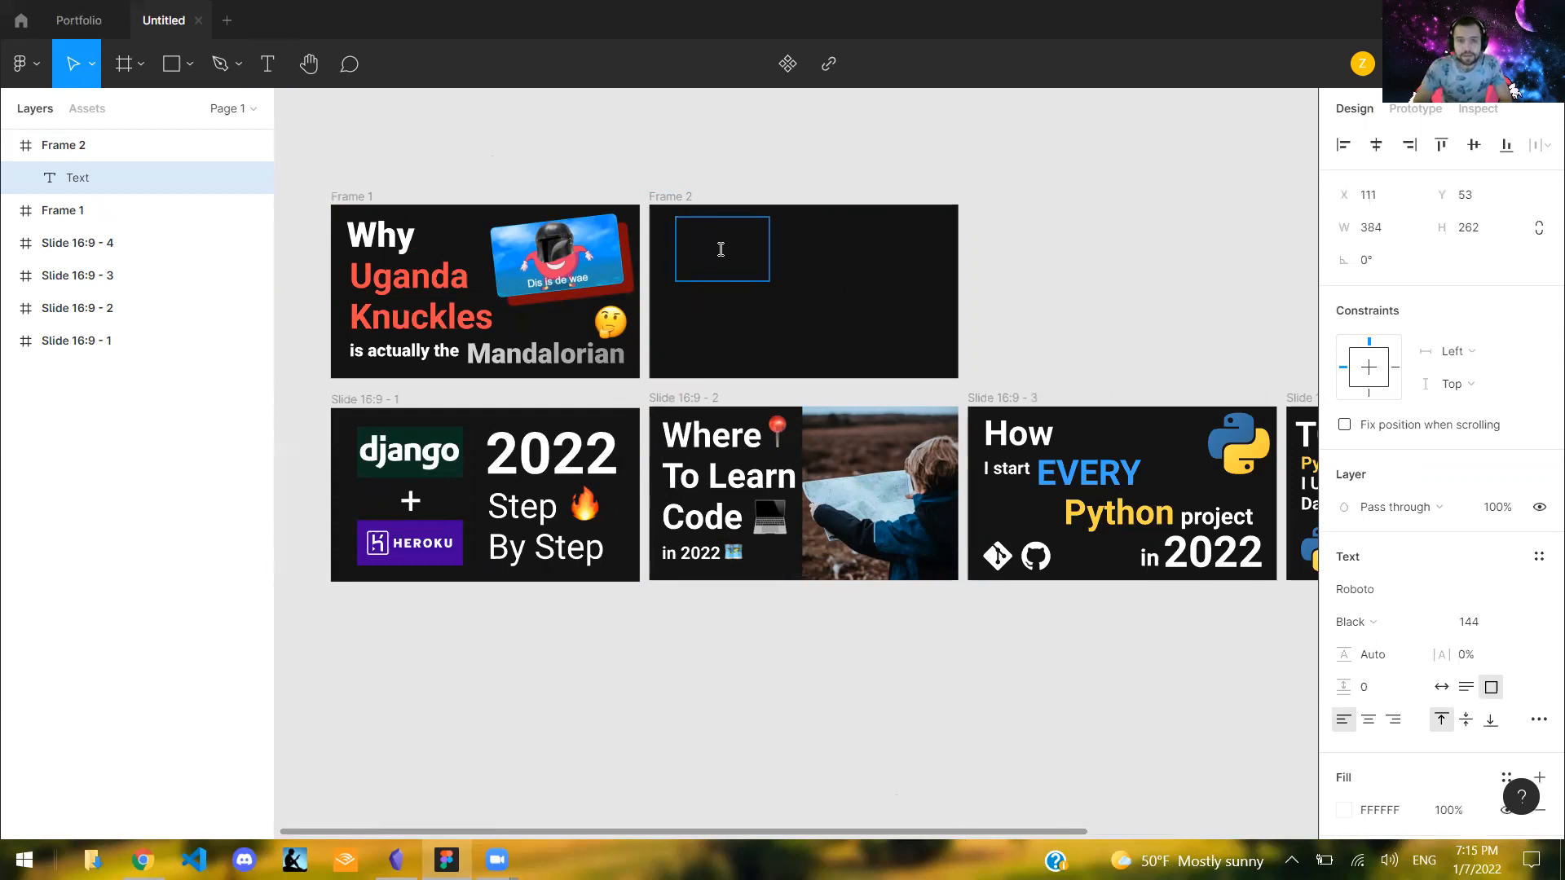
pyautogui.write('What makes')
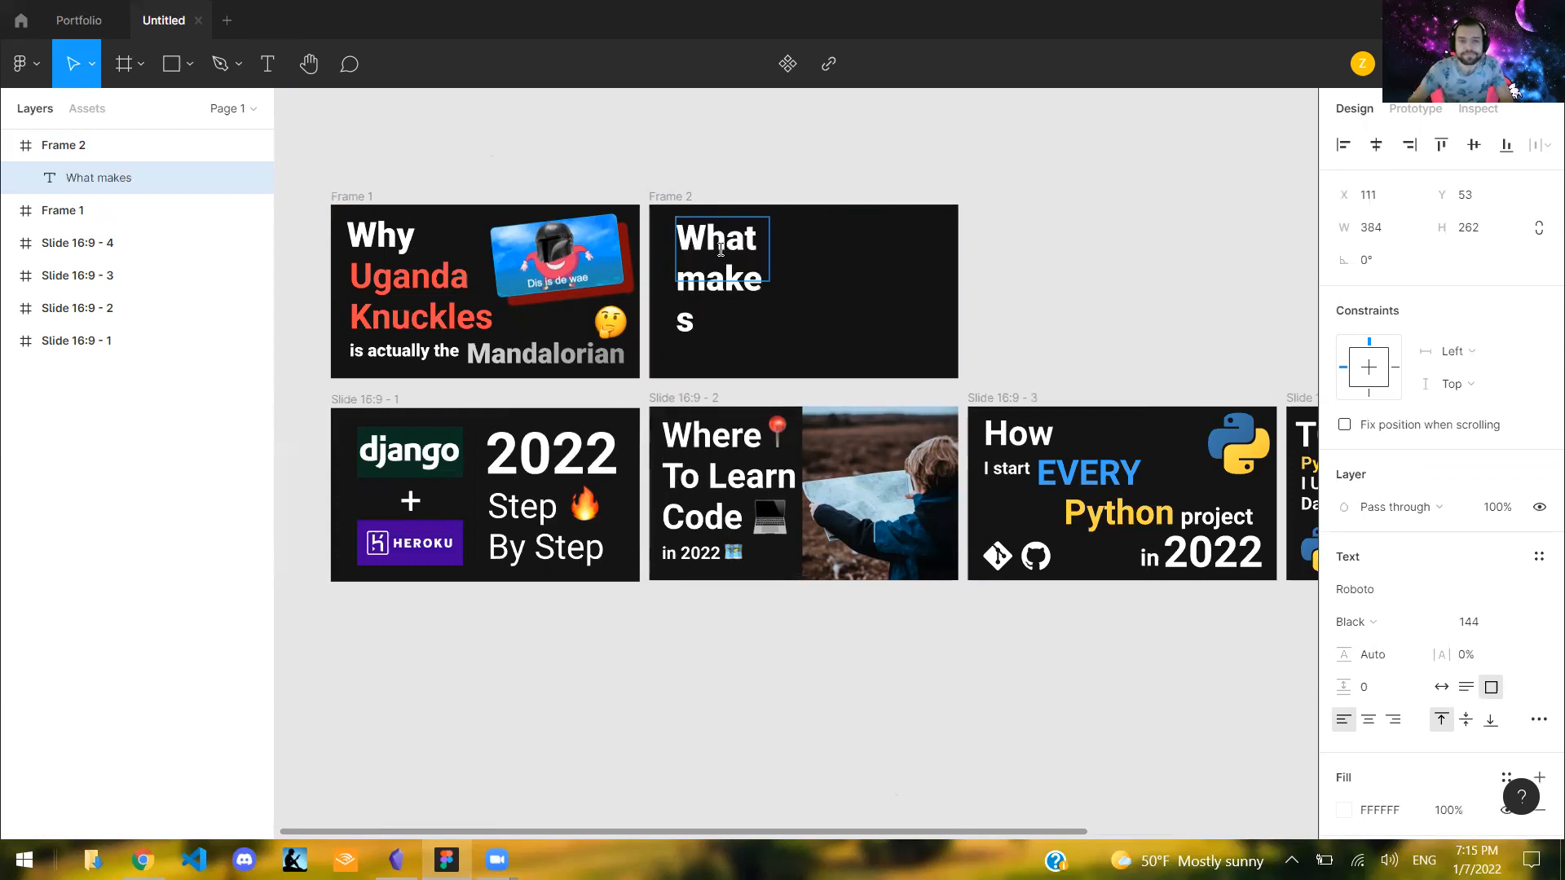
# - Replace the text in Frame 2 with "Why" and reposition its text box at about X 98, Y 98
pyautogui.hotkey('ctrl', 'a')
pyautogui.press('BackSpace')
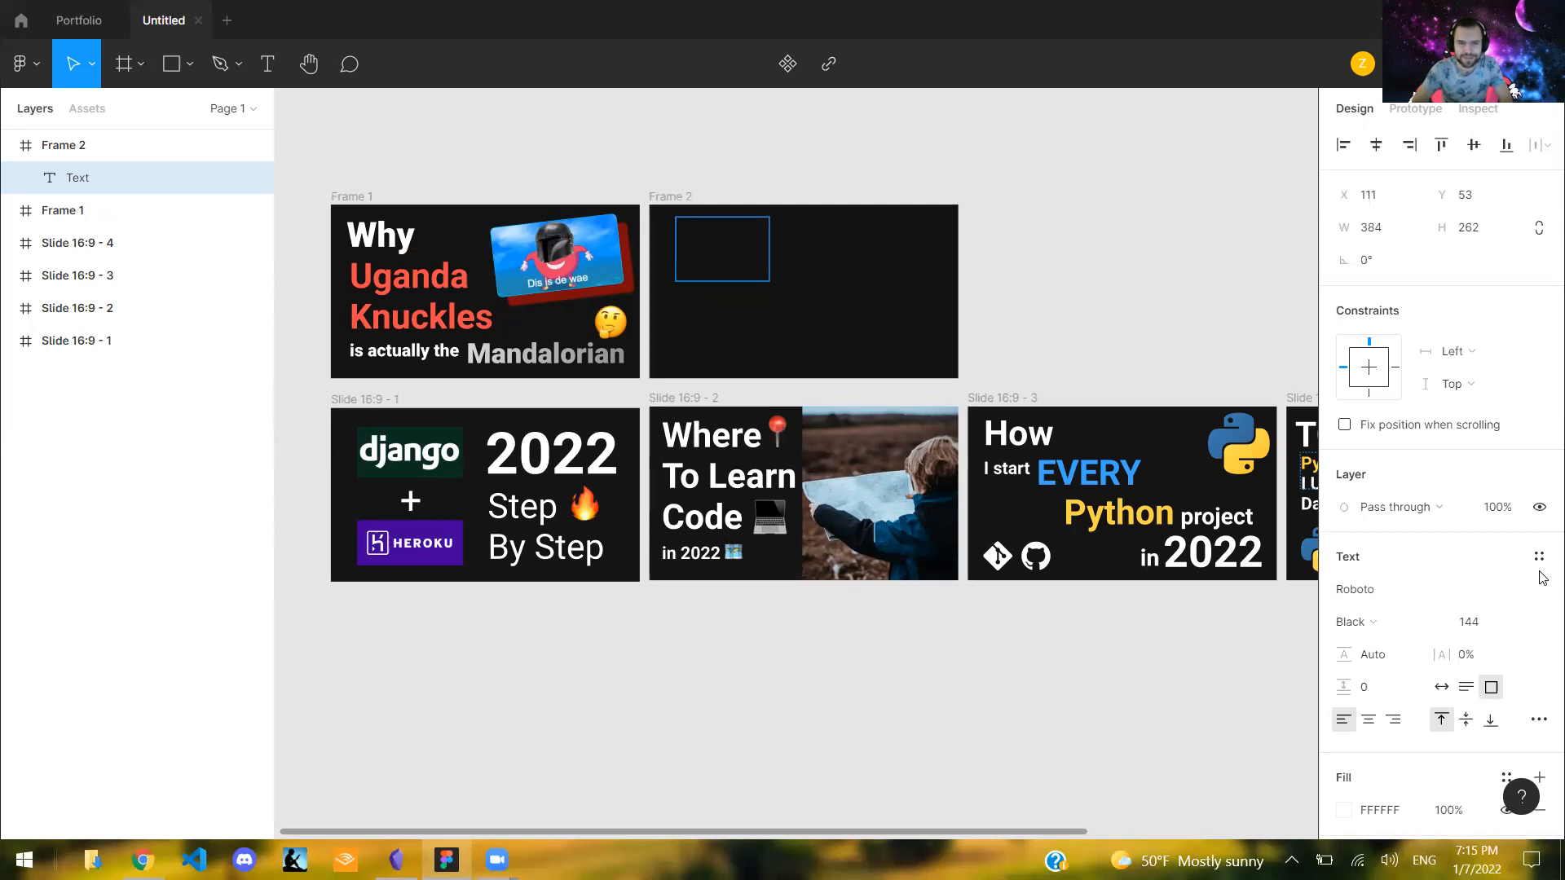
pyautogui.write('Why')
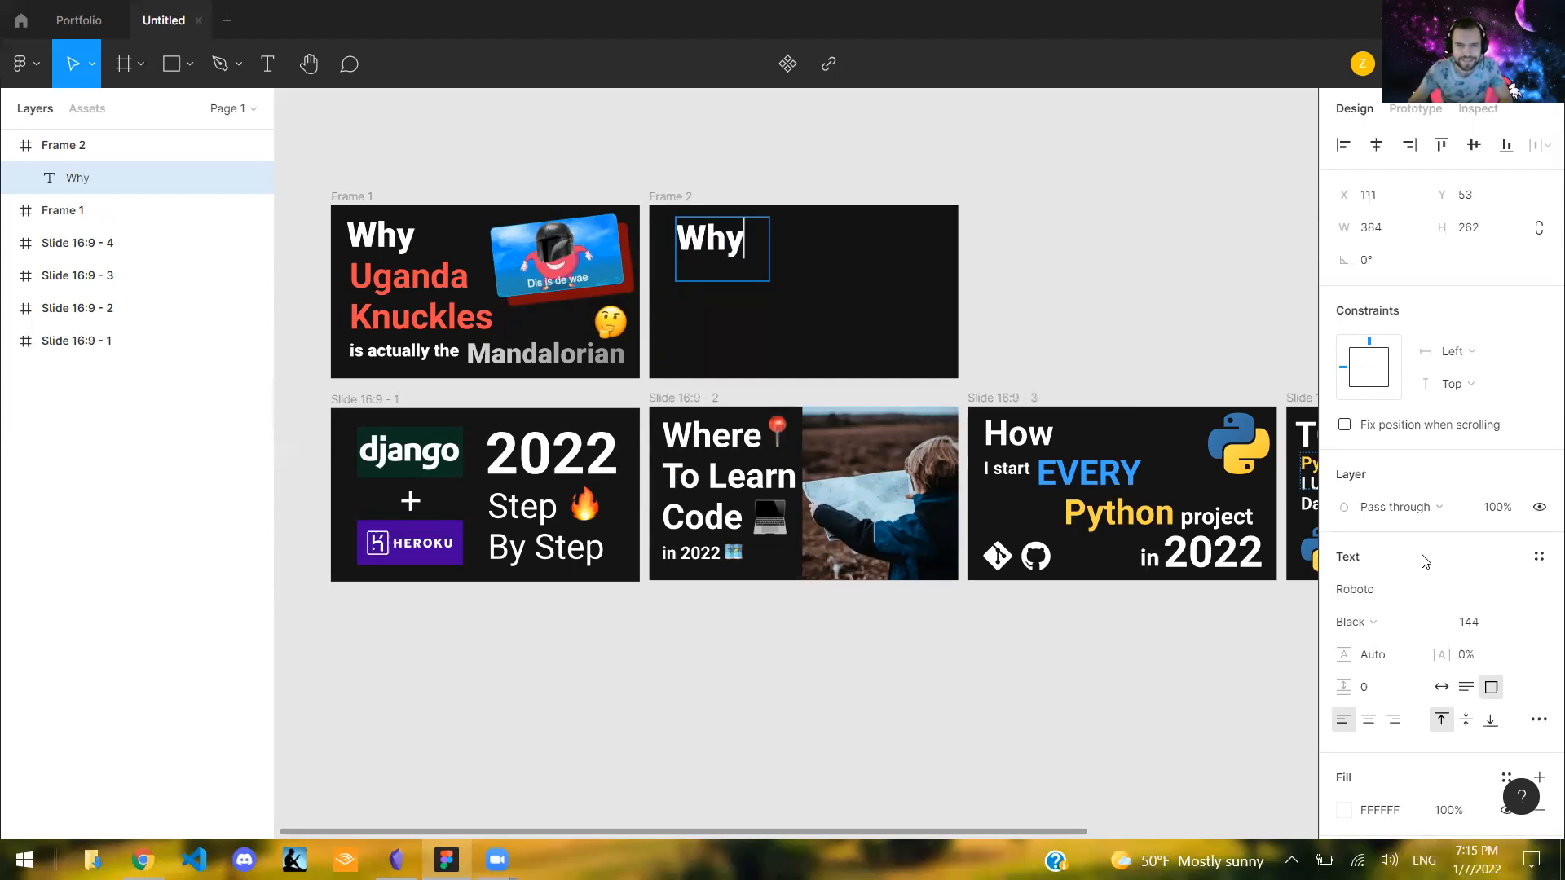
pyautogui.press('Escape')
pyautogui.click(724, 200)
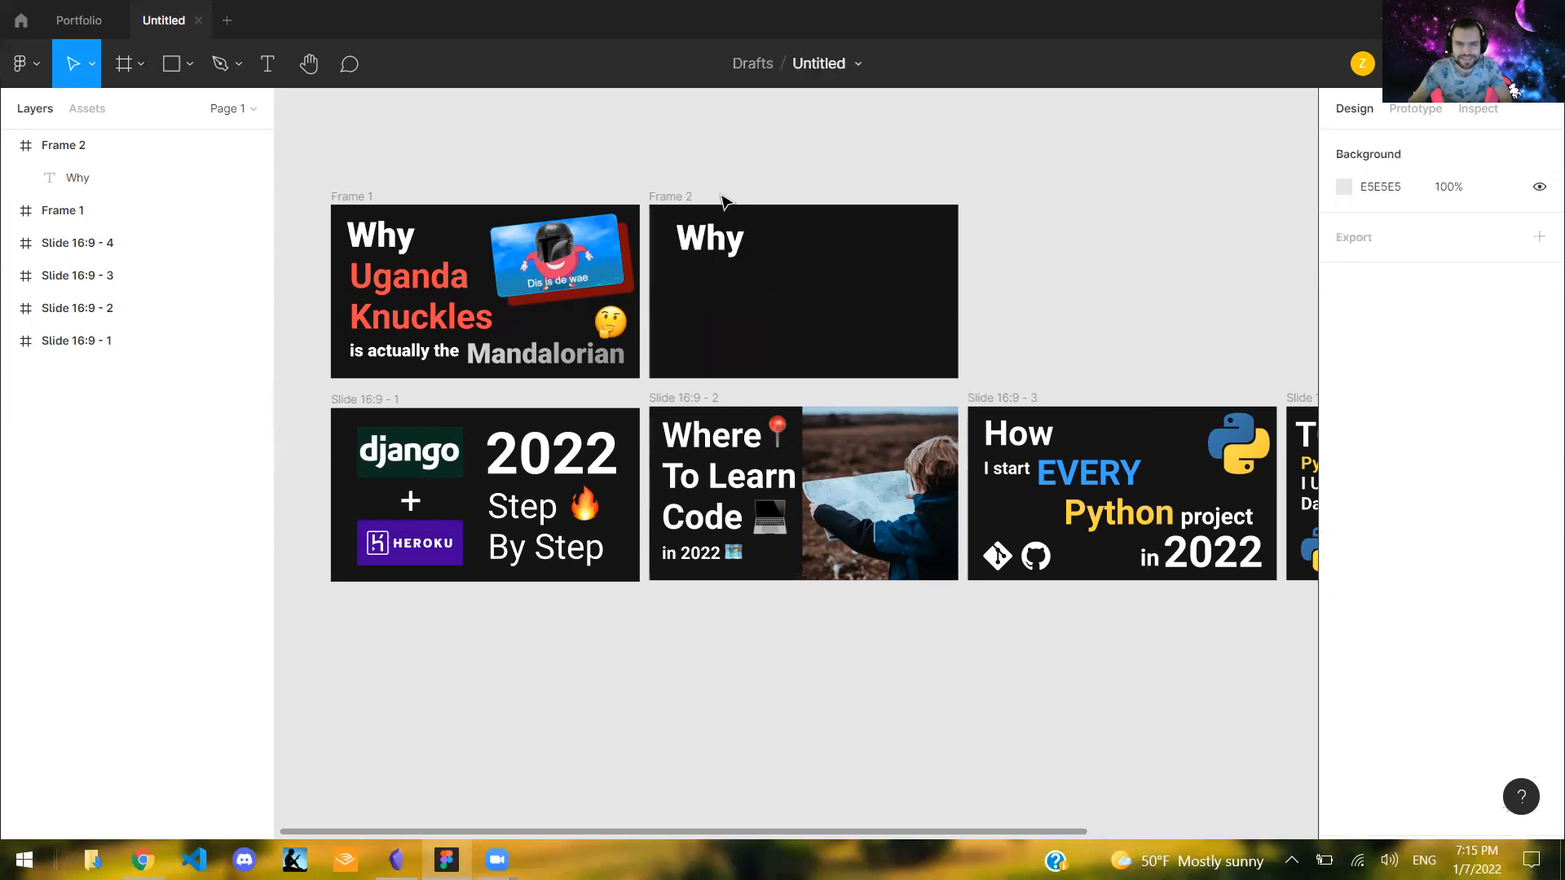
pyautogui.click(709, 245)
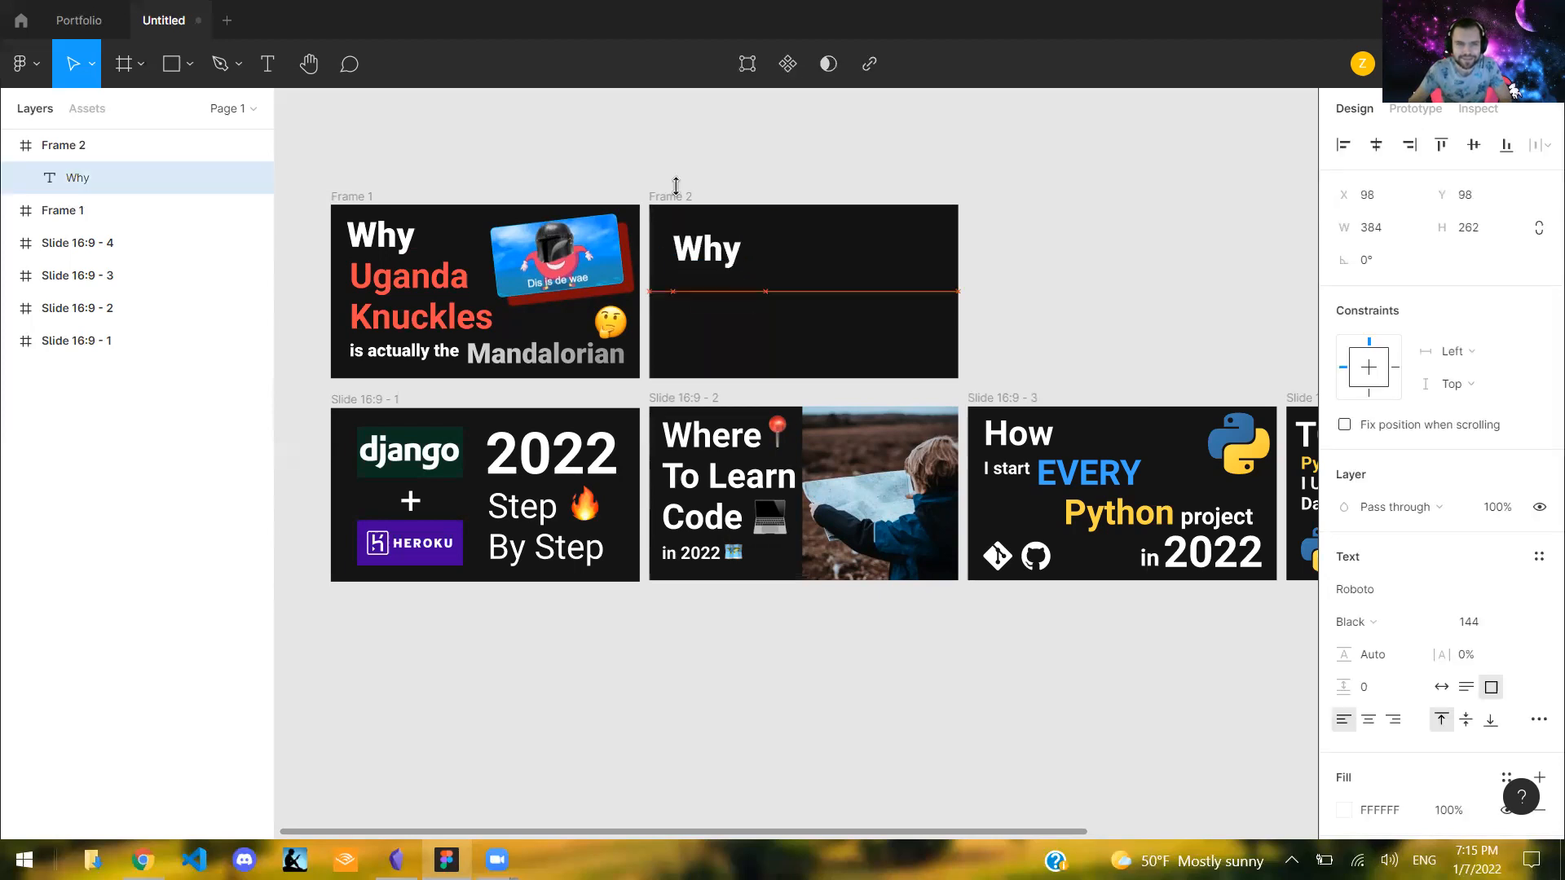
# - Add a text box in the upper-right area of Frame 2, enter "Hello", and widen the box to 418 × 160
pyautogui.click(262, 72)
pyautogui.moveTo(863, 276); pyautogui.dragTo(814, 231)
pyautogui.write('Hello')
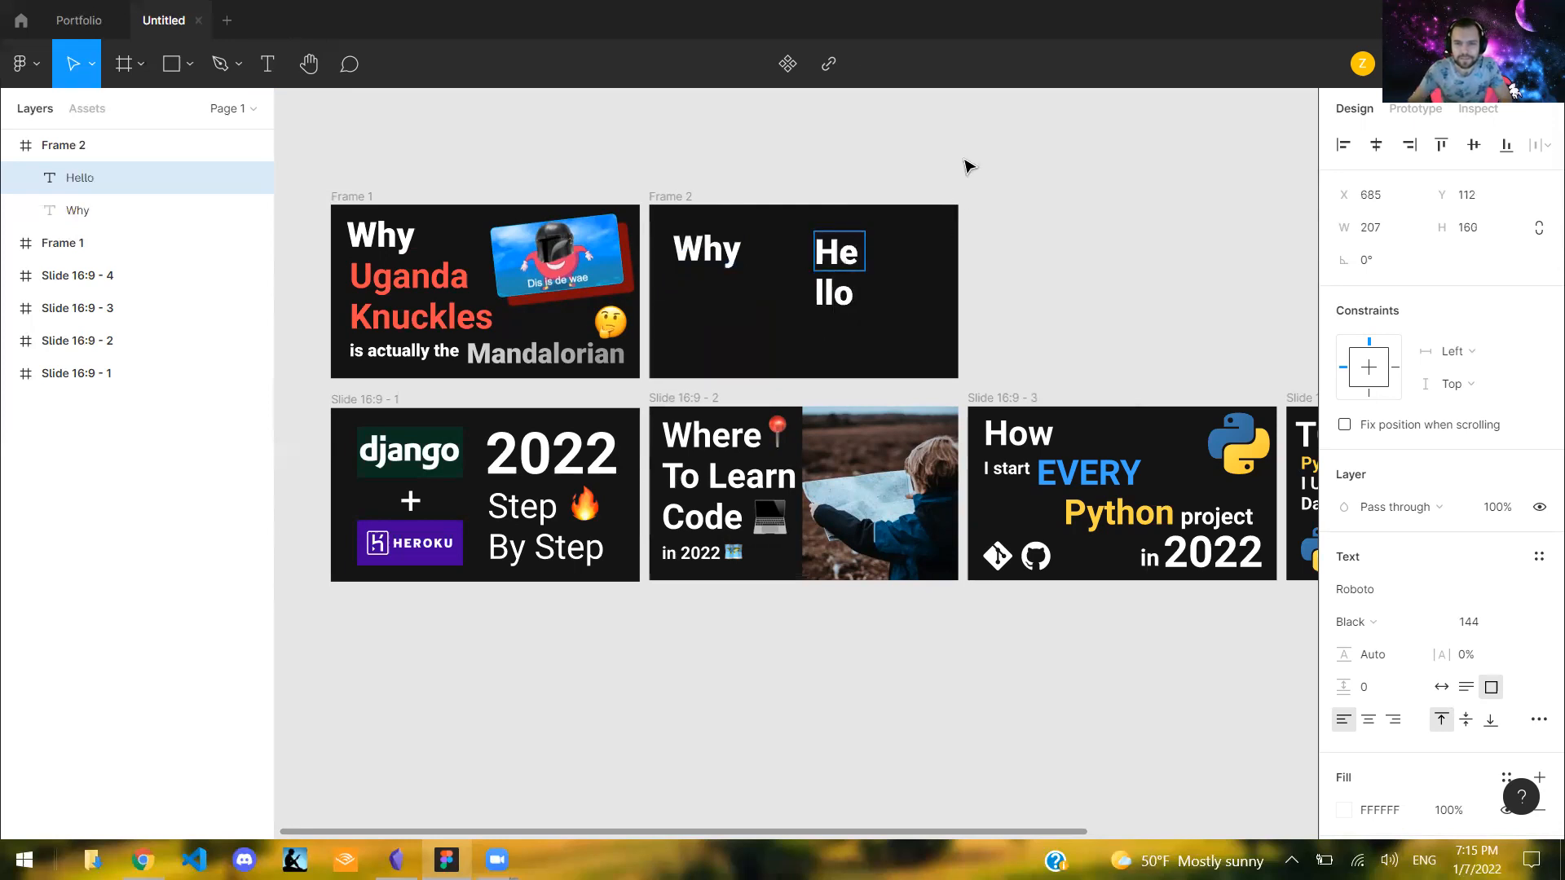
pyautogui.press('Escape')
pyautogui.moveTo(864, 243); pyautogui.dragTo(917, 245)
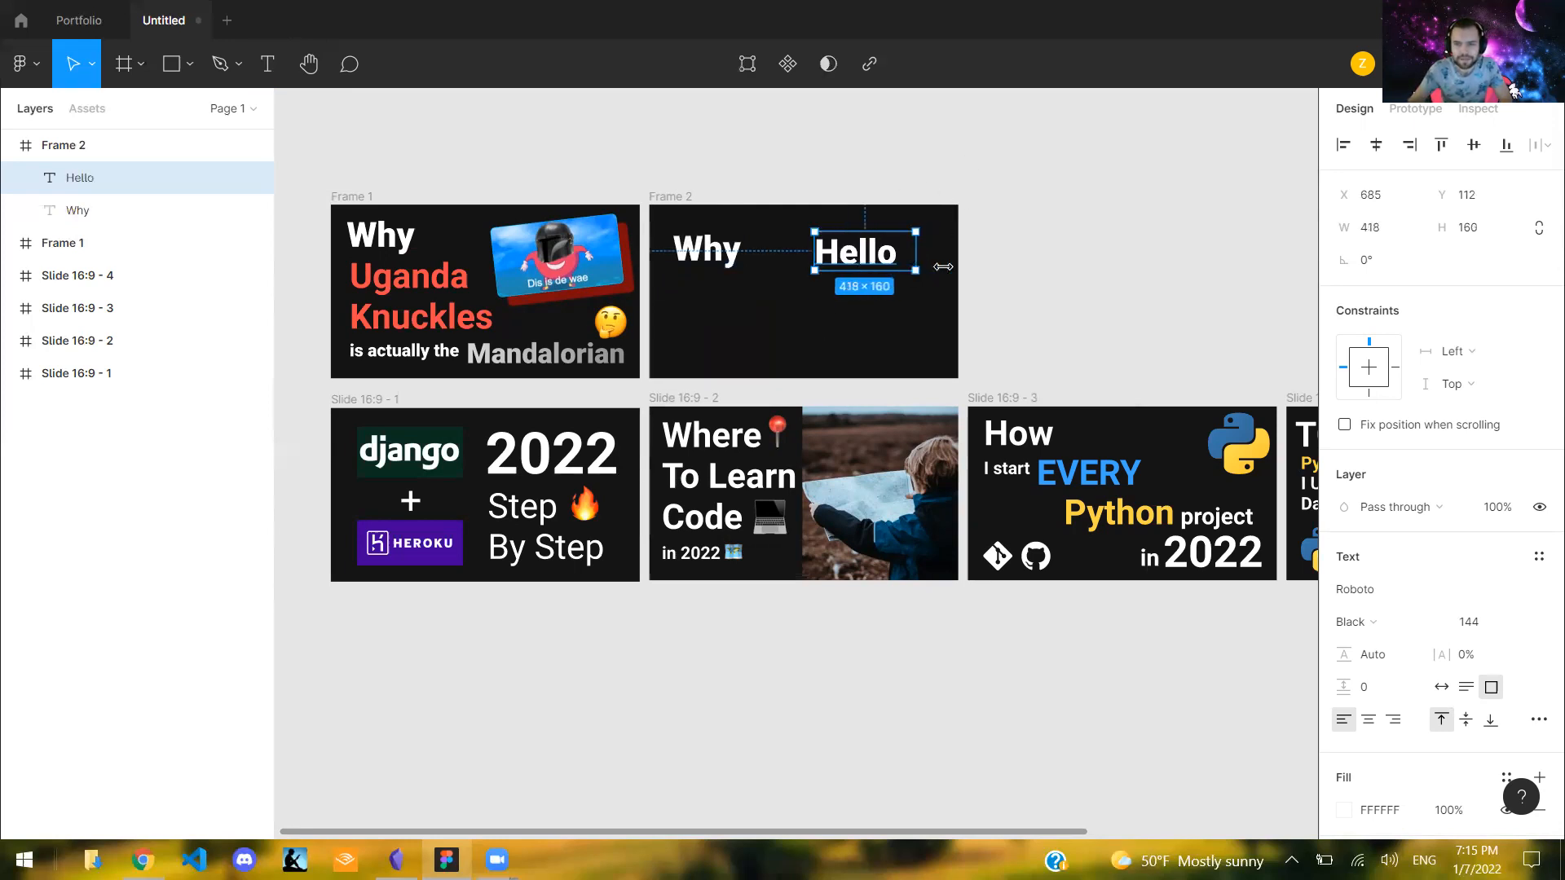
# - Try font size 48 and then 144 on the "Hello" text, and move it to X 640, Y 72
pyautogui.click(1533, 625)
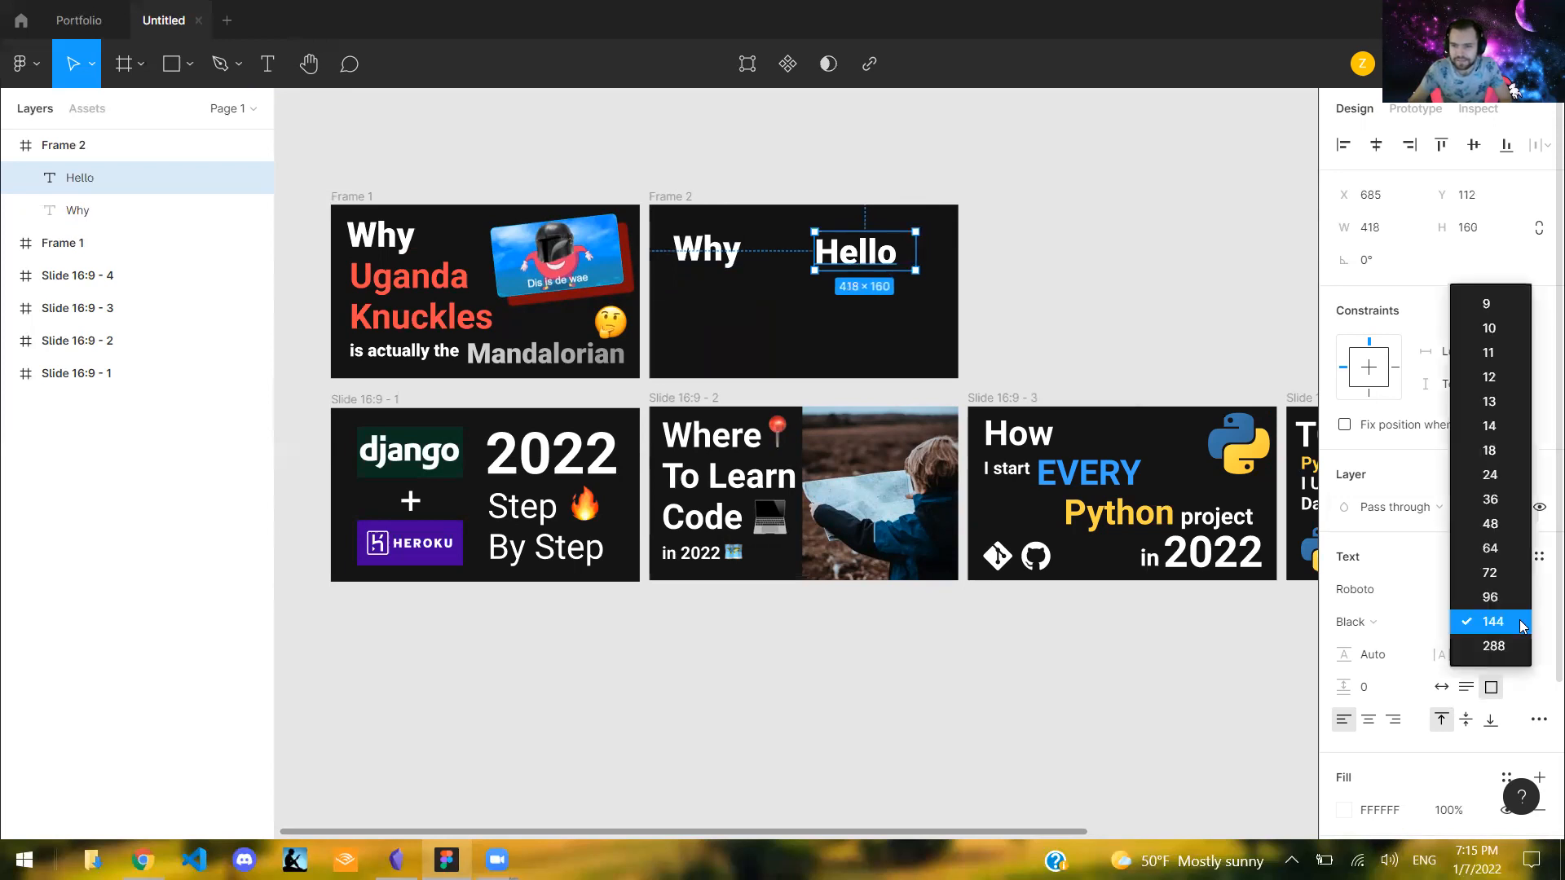
pyautogui.click(1500, 524)
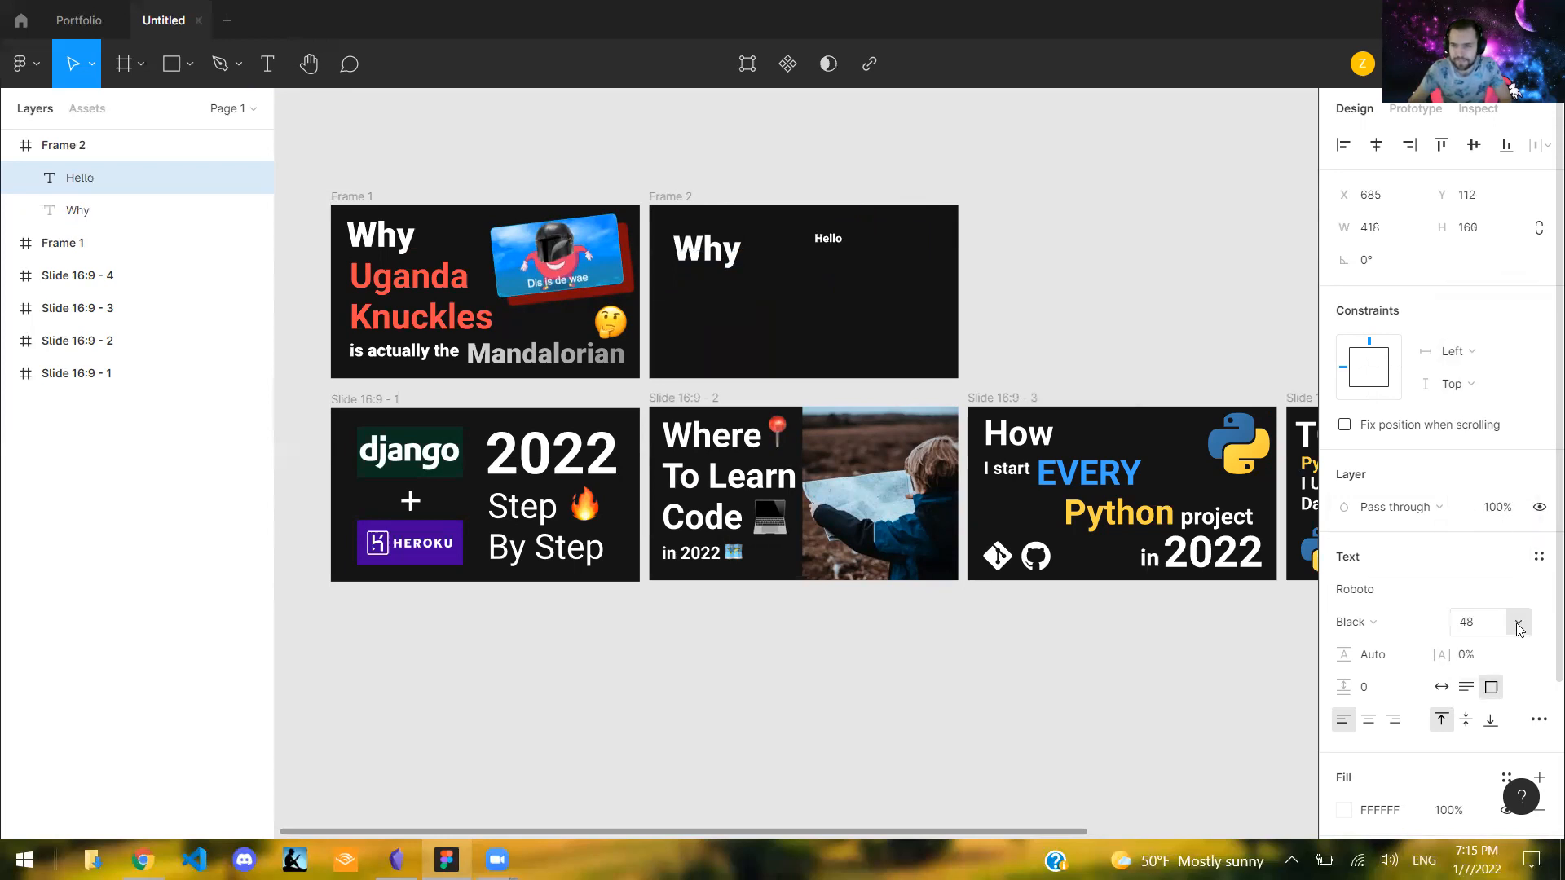
pyautogui.click(1515, 622)
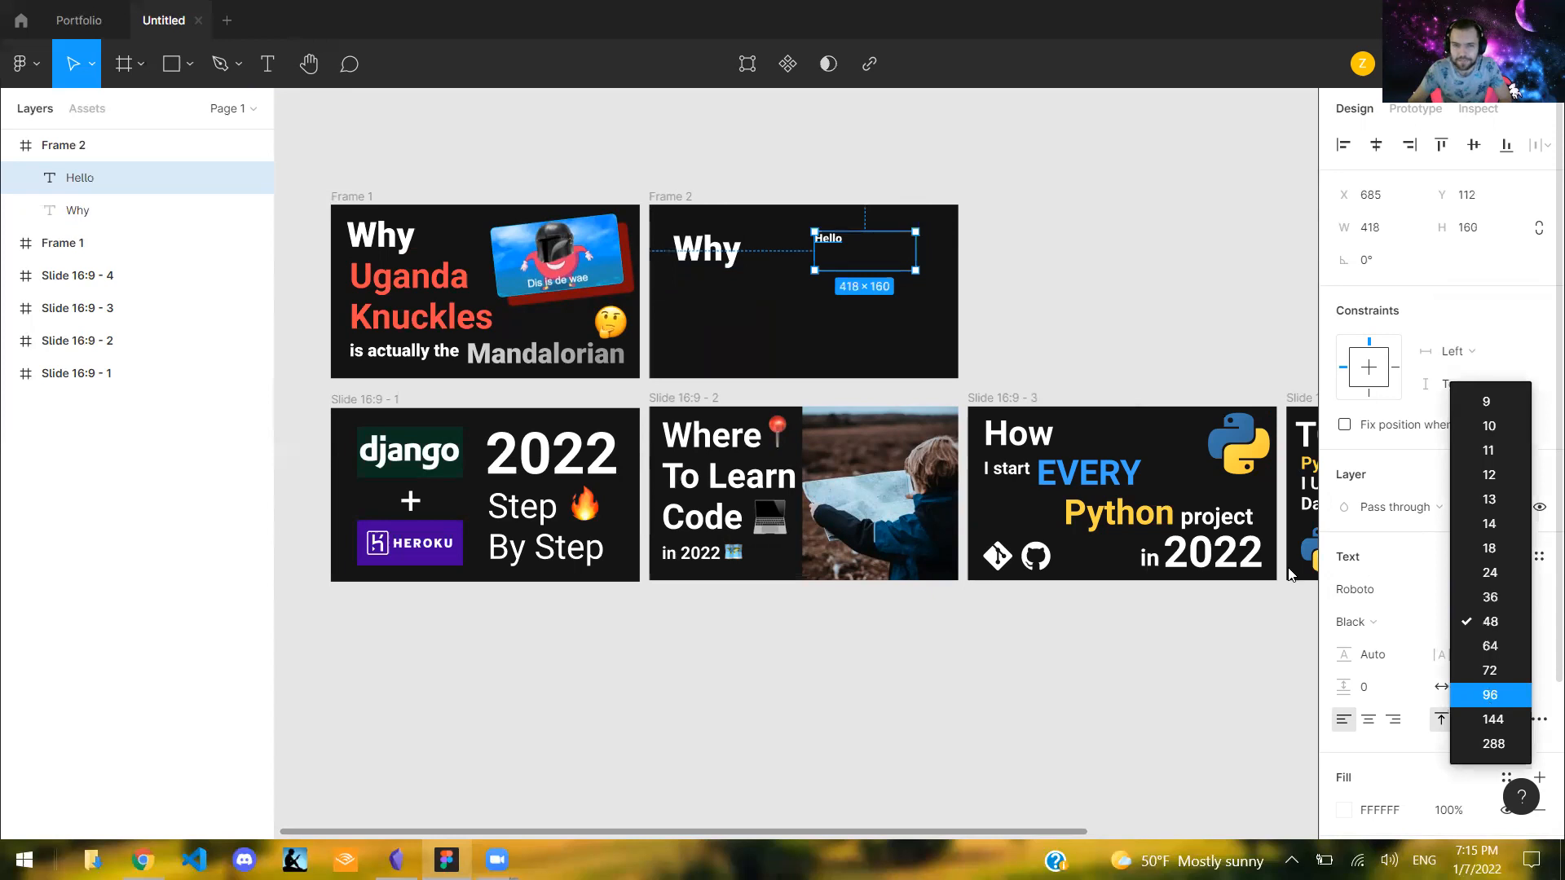
pyautogui.click(1493, 719)
pyautogui.moveTo(851, 258); pyautogui.dragTo(842, 248)
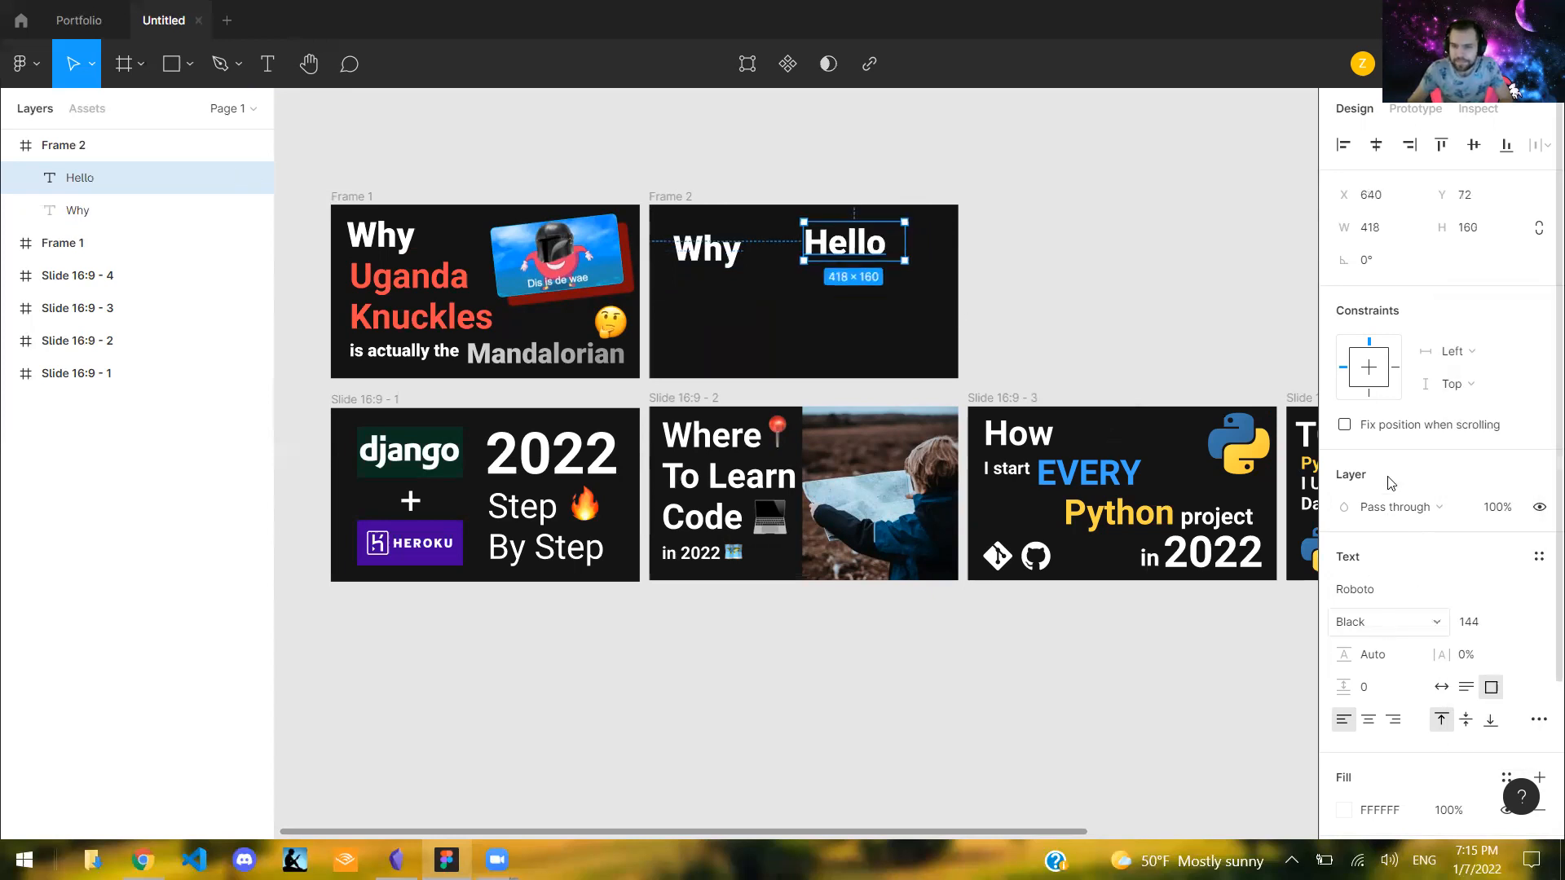
# - Try the Bold and then the Medium font weight on the "Hello" text in Frame 2
pyautogui.click(1389, 622)
pyautogui.click(1389, 496)
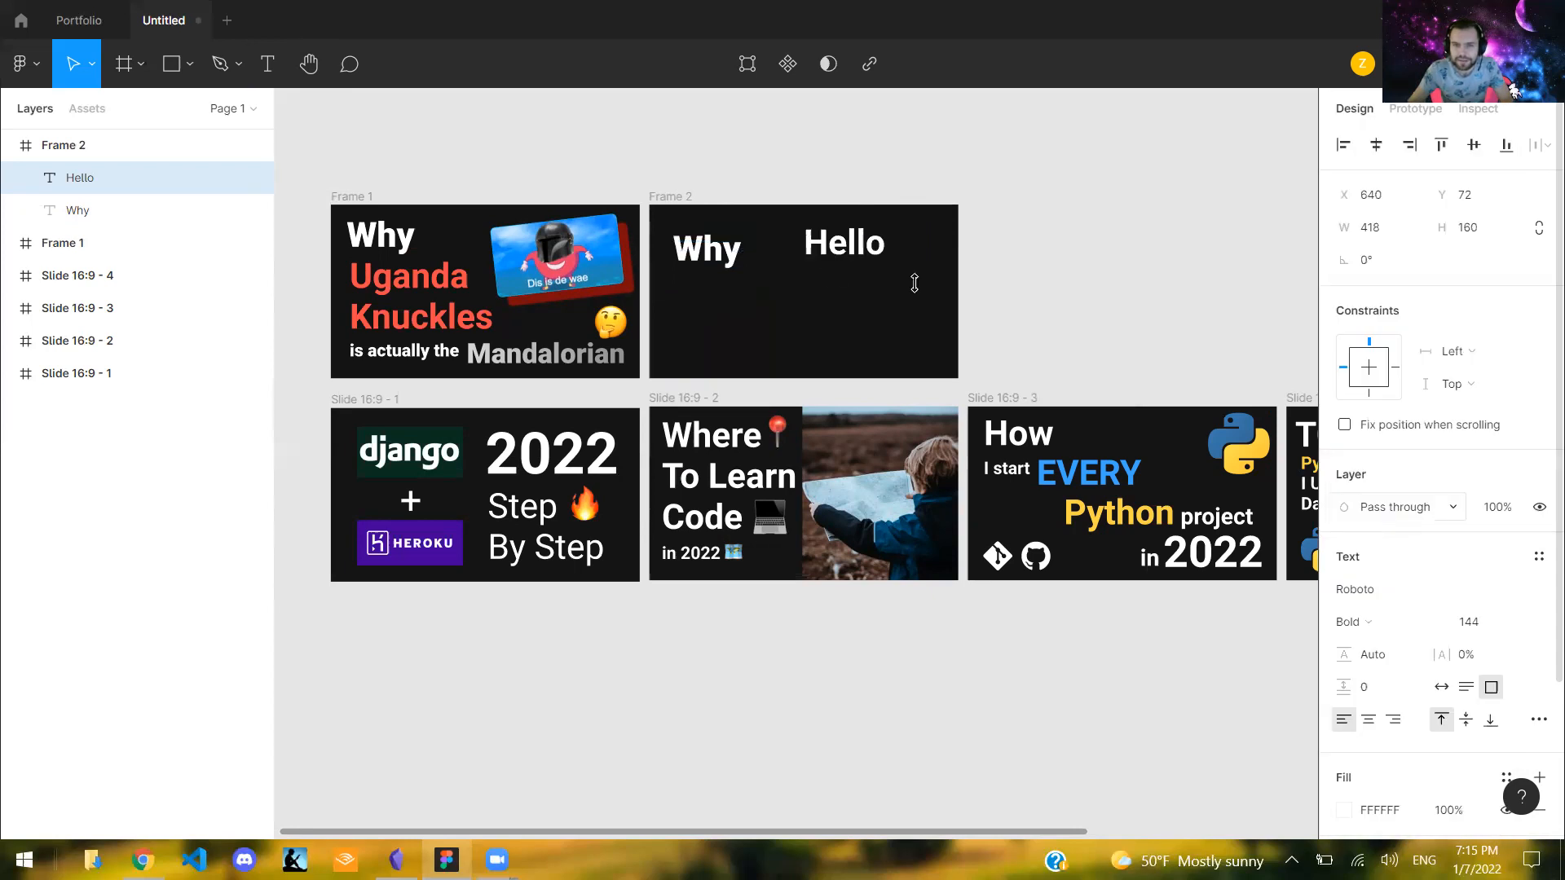
pyautogui.click(1353, 622)
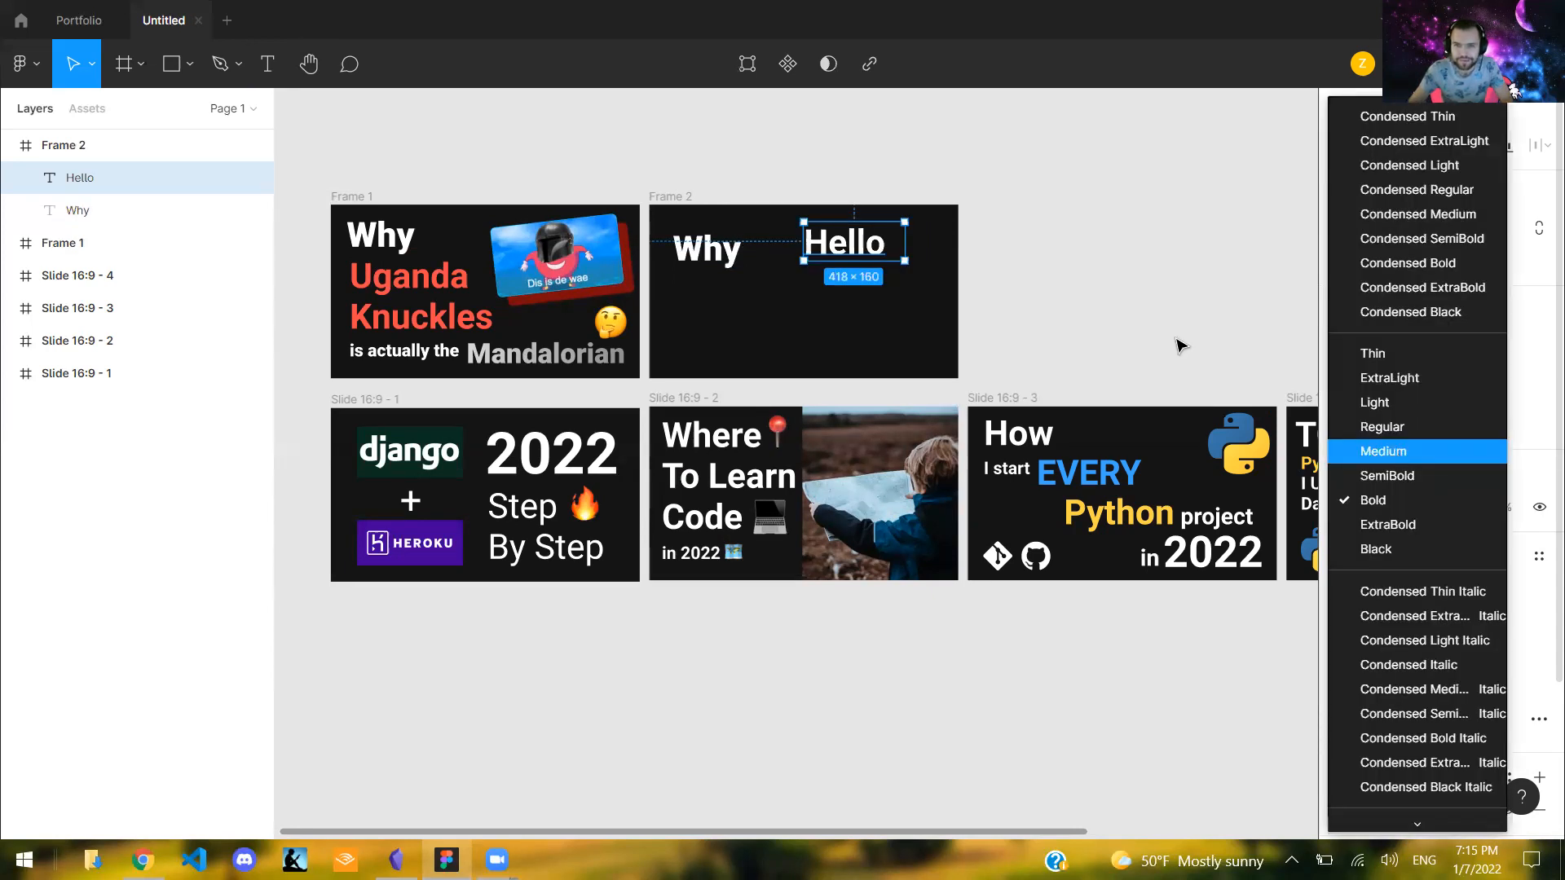
pyautogui.click(1386, 447)
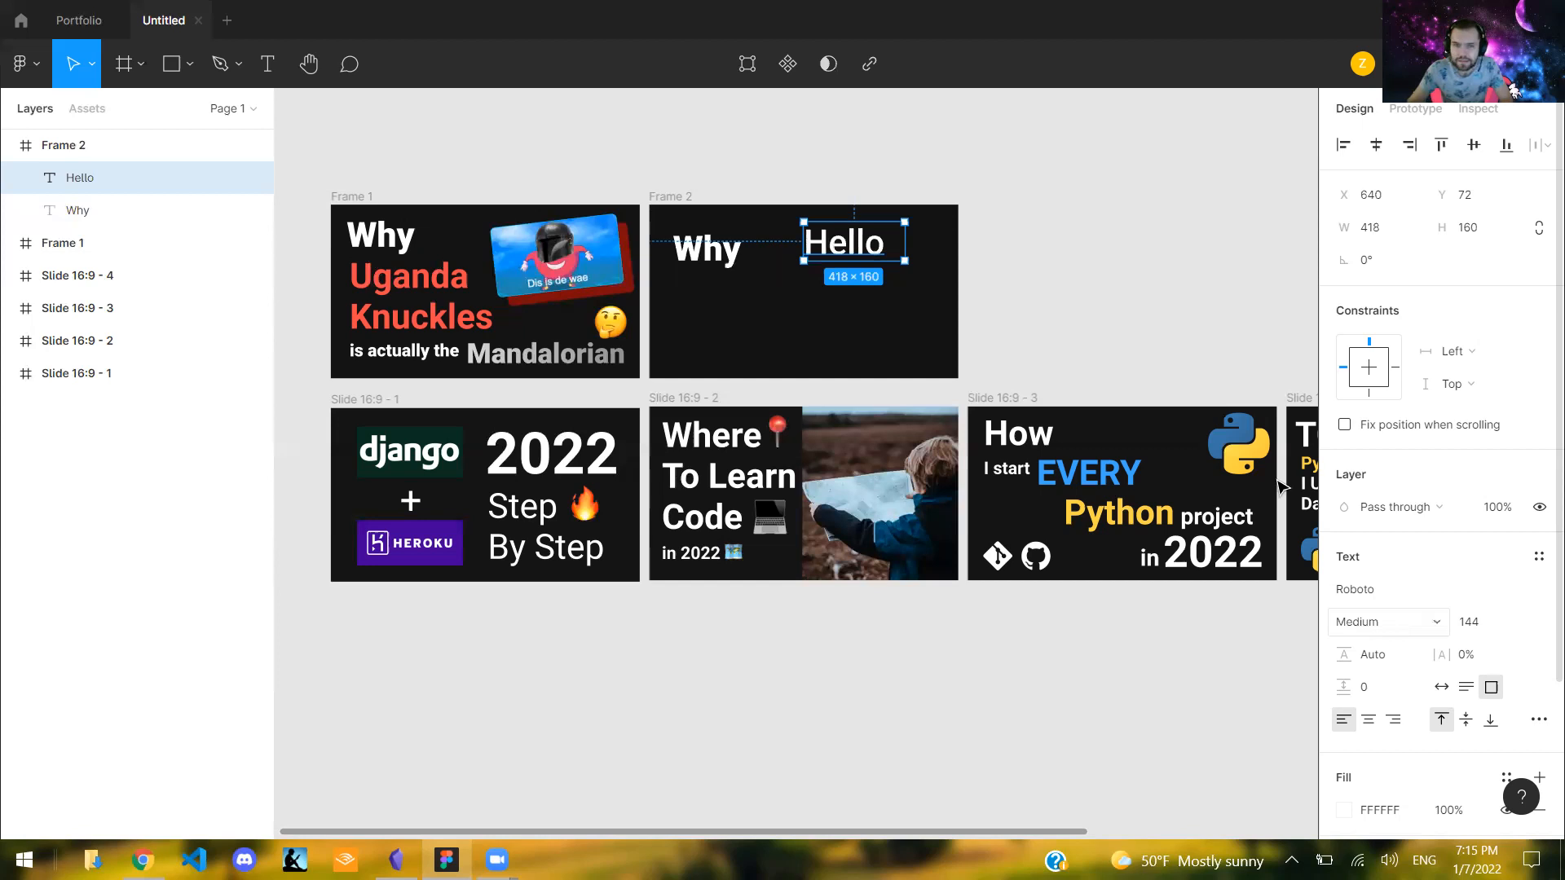
# - Move the "Hello" text to X 514, Y 149 and delete it from Frame 2
pyautogui.click(1056, 275)
pyautogui.moveTo(852, 270); pyautogui.dragTo(826, 221)
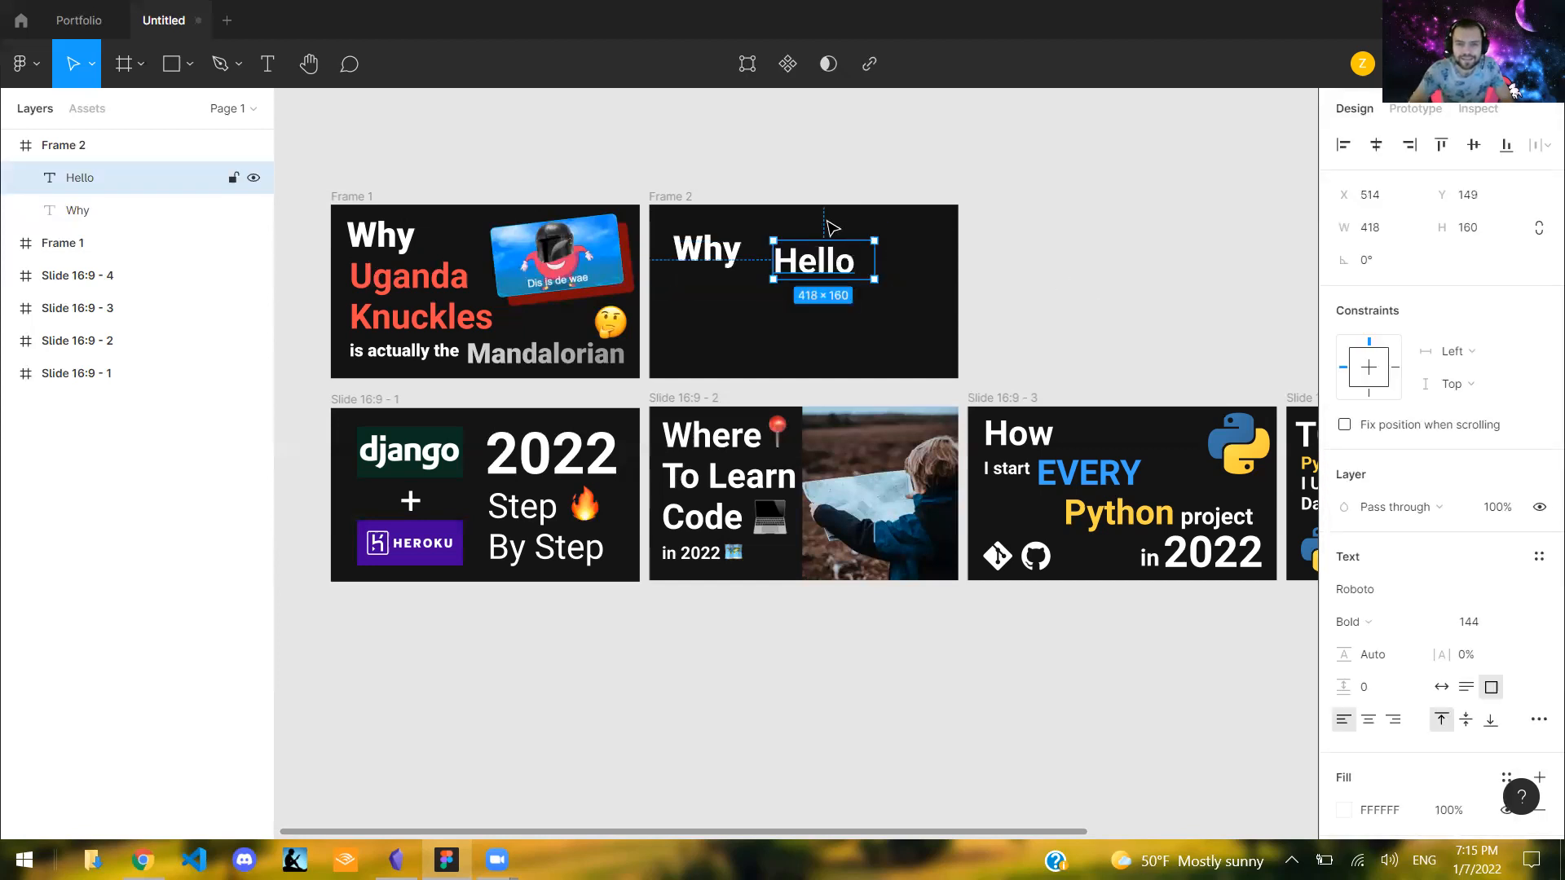
pyautogui.press('Delete')
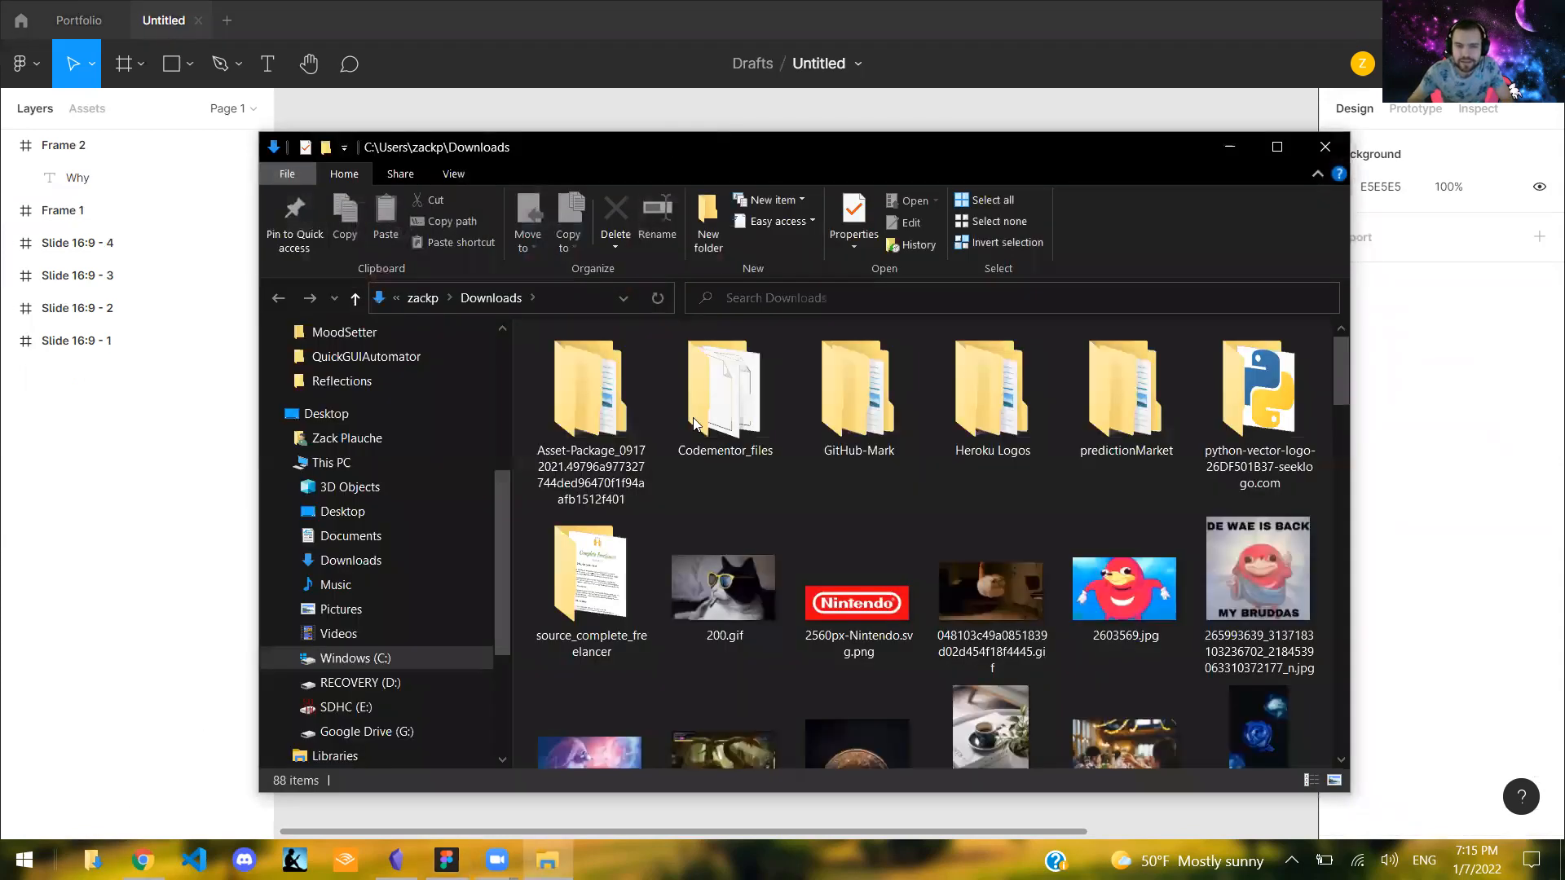
# - Browse the Downloads folder in File Explorer for a picture to use in the thumbnail
pyautogui.scroll(-3, 694, 423)
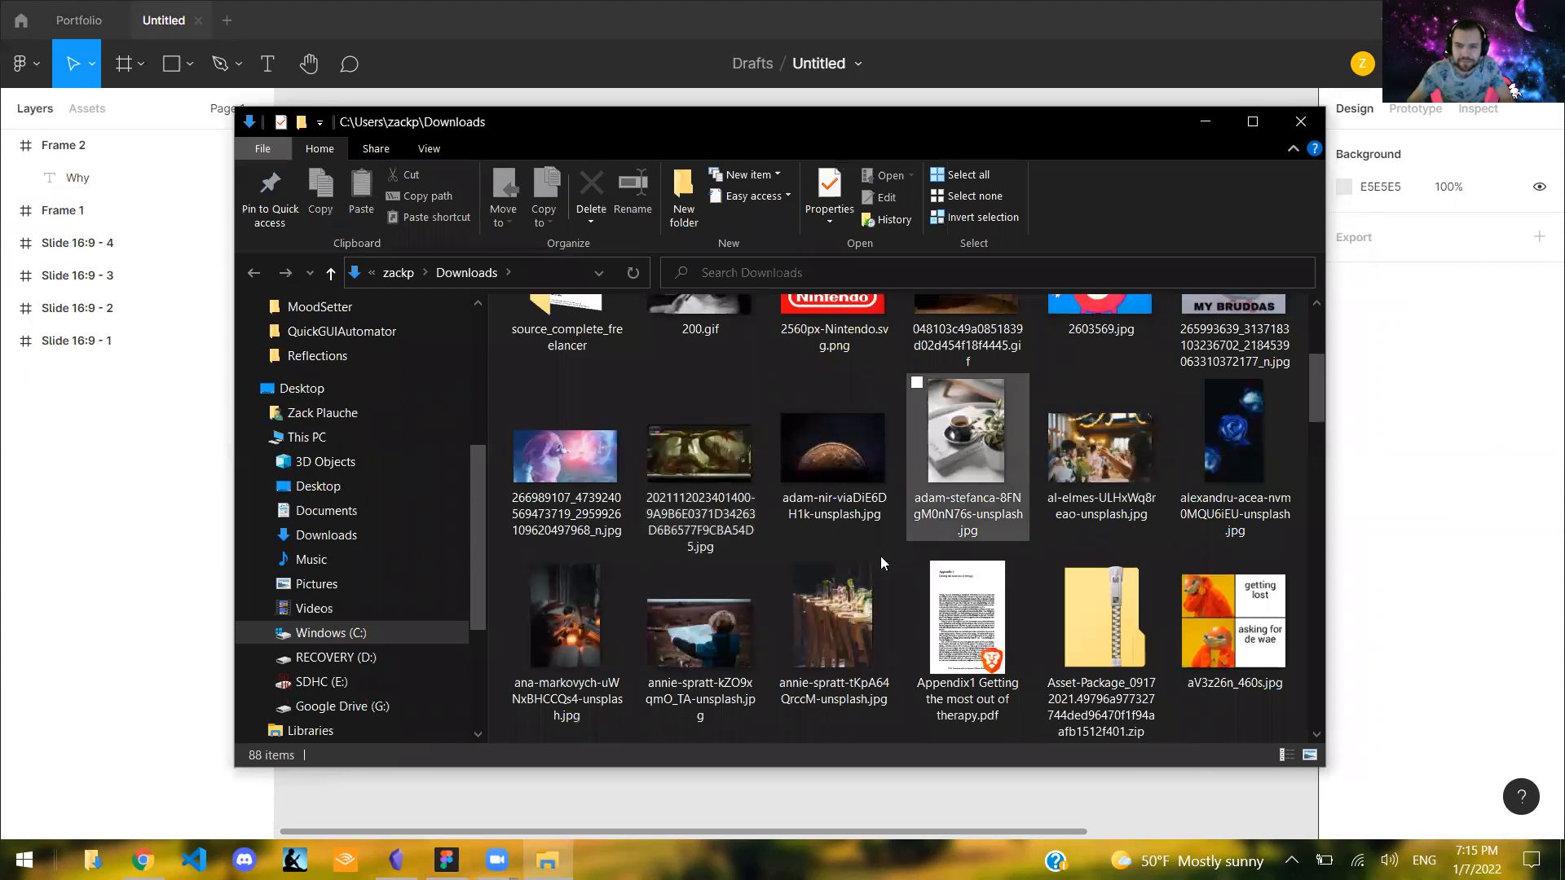
pyautogui.scroll(-2, 880, 563)
pyautogui.scroll(-3, 1087, 554)
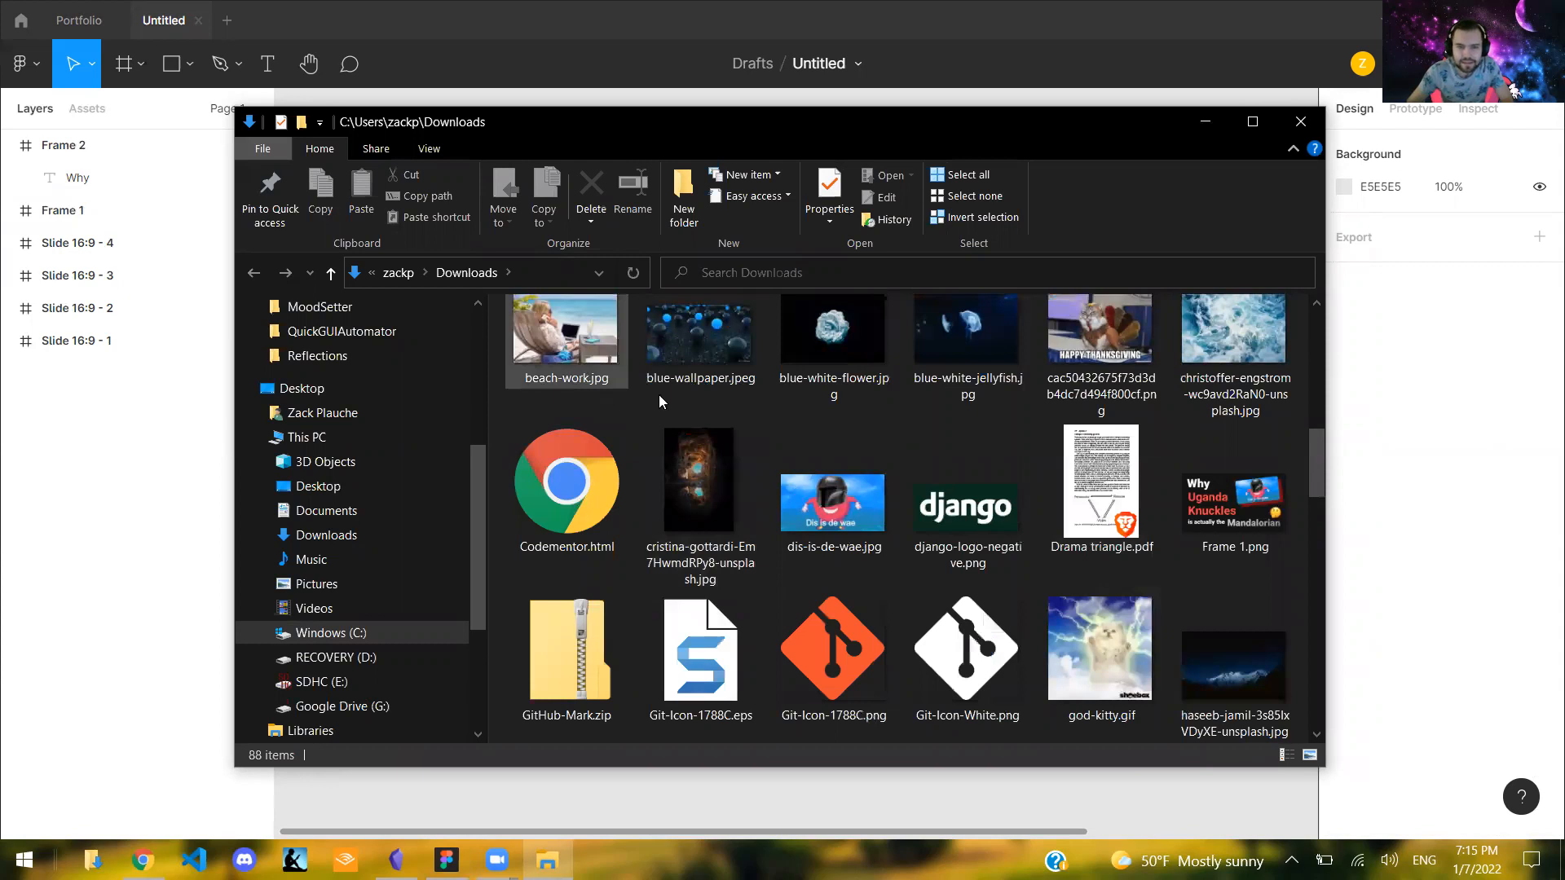
pyautogui.scroll(-4, 860, 487)
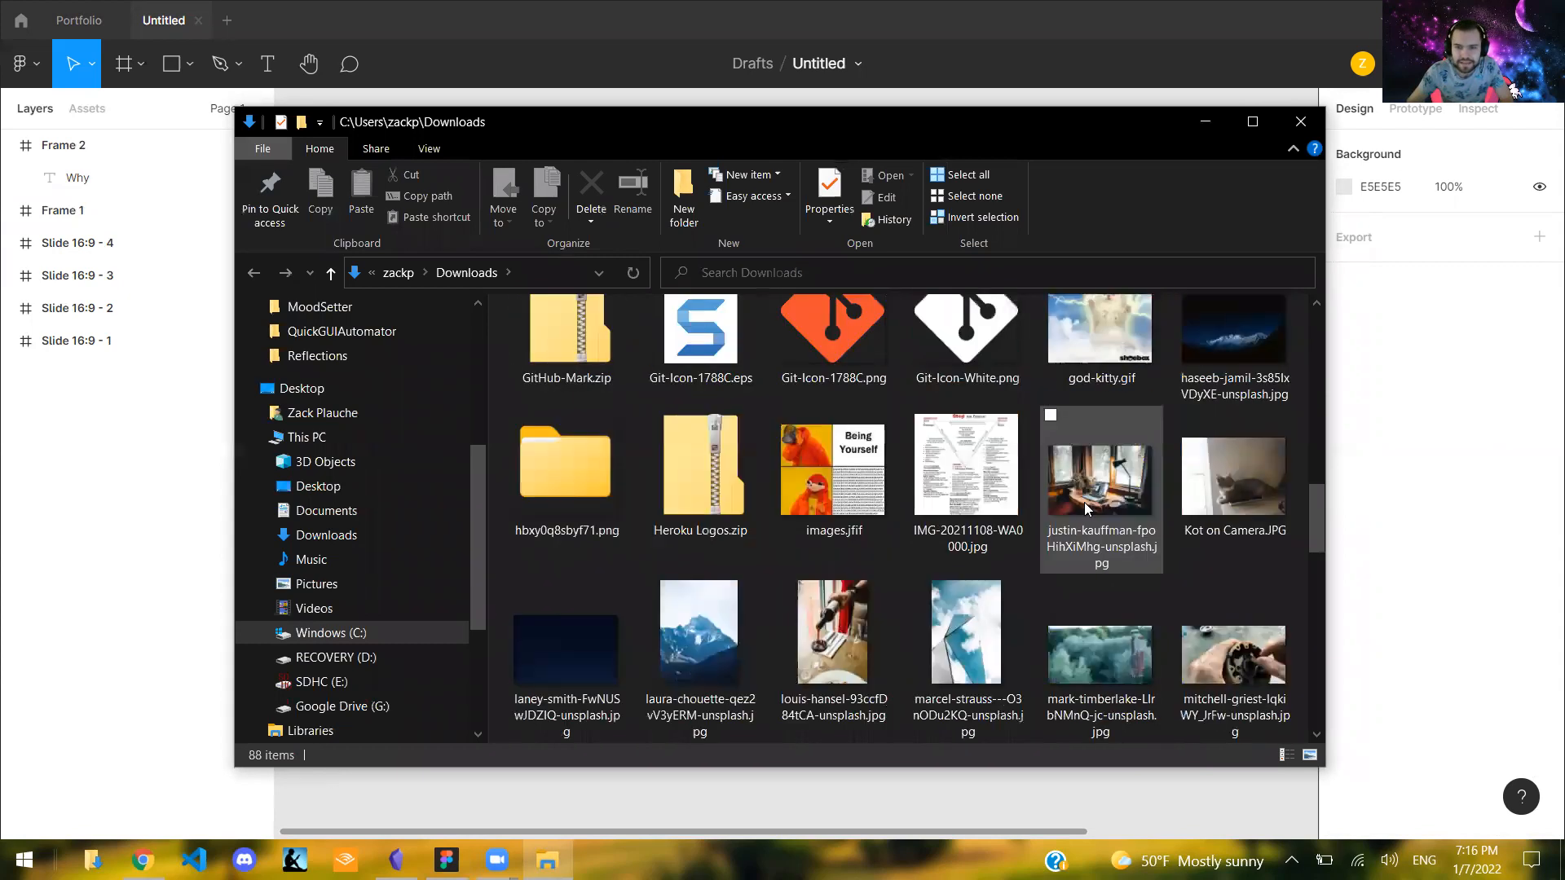
pyautogui.scroll(-2, 1117, 510)
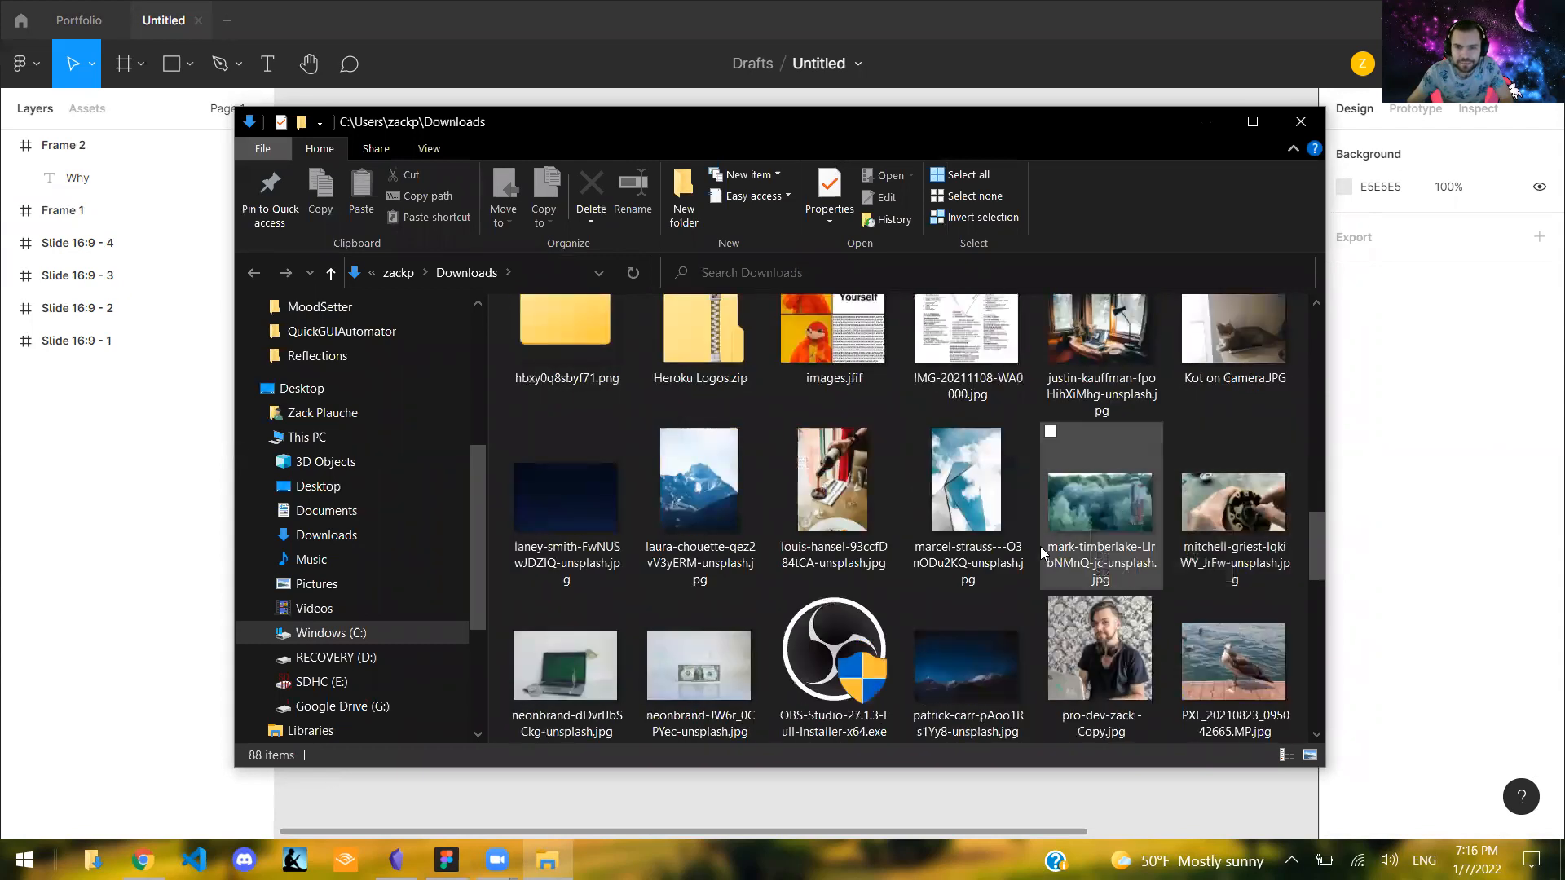
pyautogui.scroll(-2, 1040, 547)
pyautogui.scroll(-2, 1145, 513)
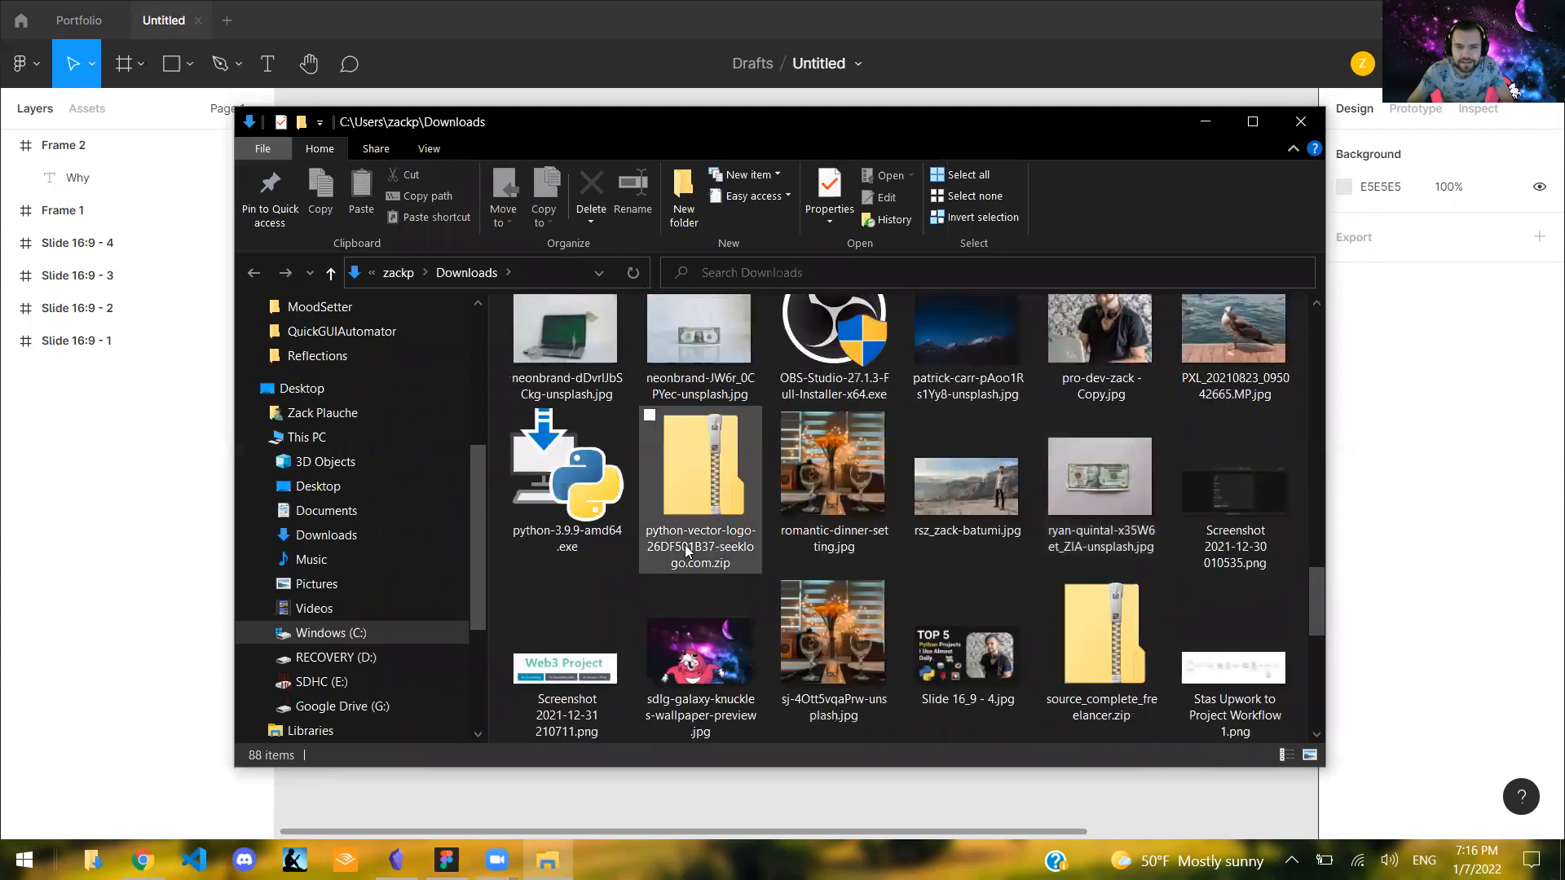
pyautogui.scroll(-2, 685, 544)
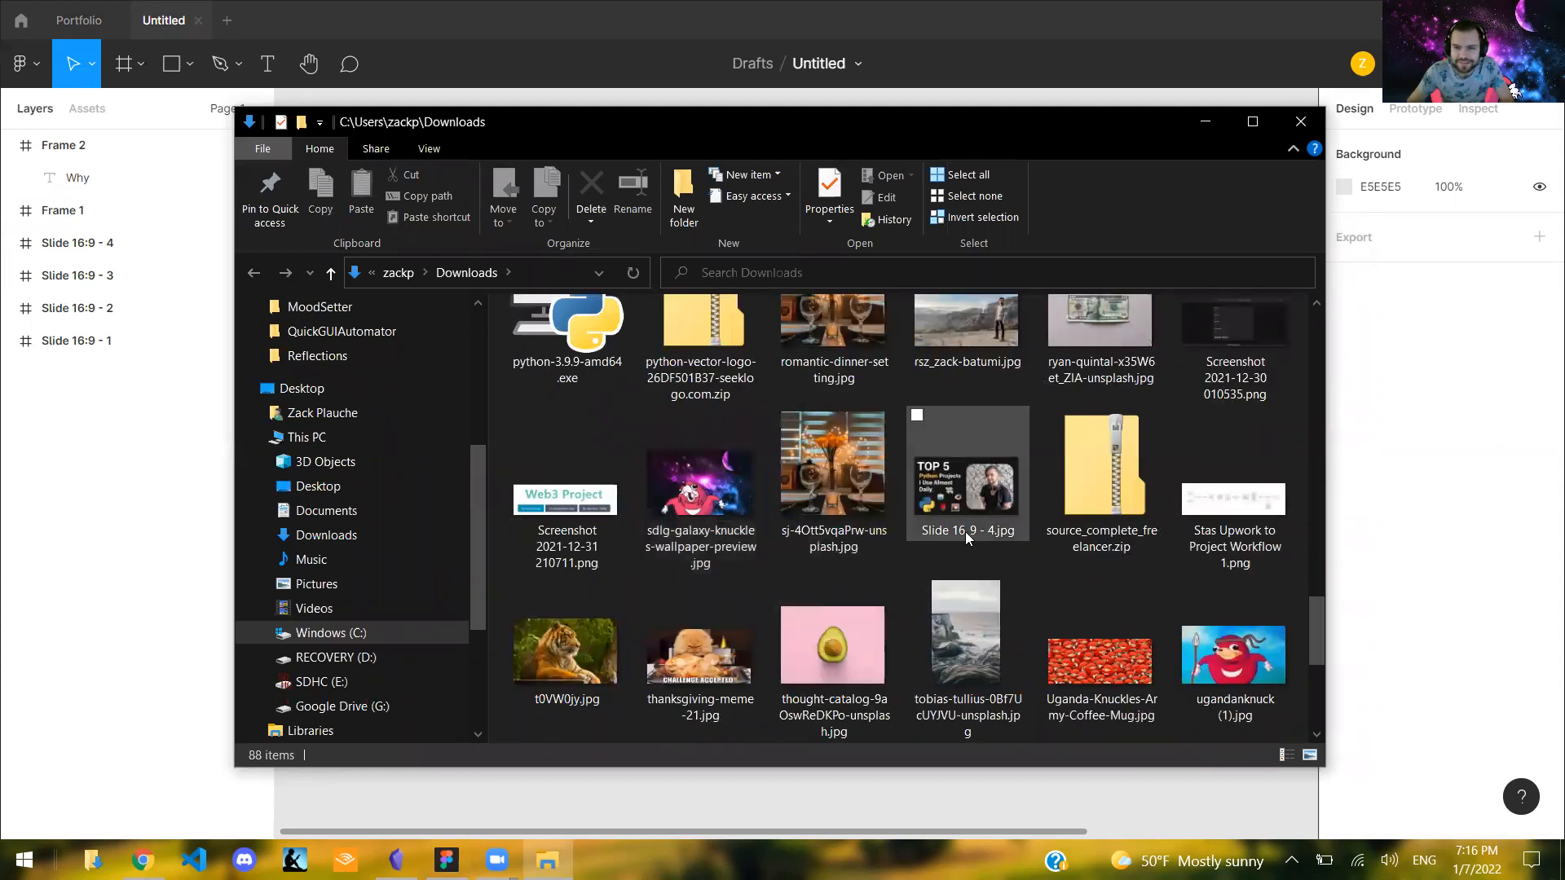
pyautogui.scroll(-2, 1093, 513)
pyautogui.scroll(-2, 1256, 528)
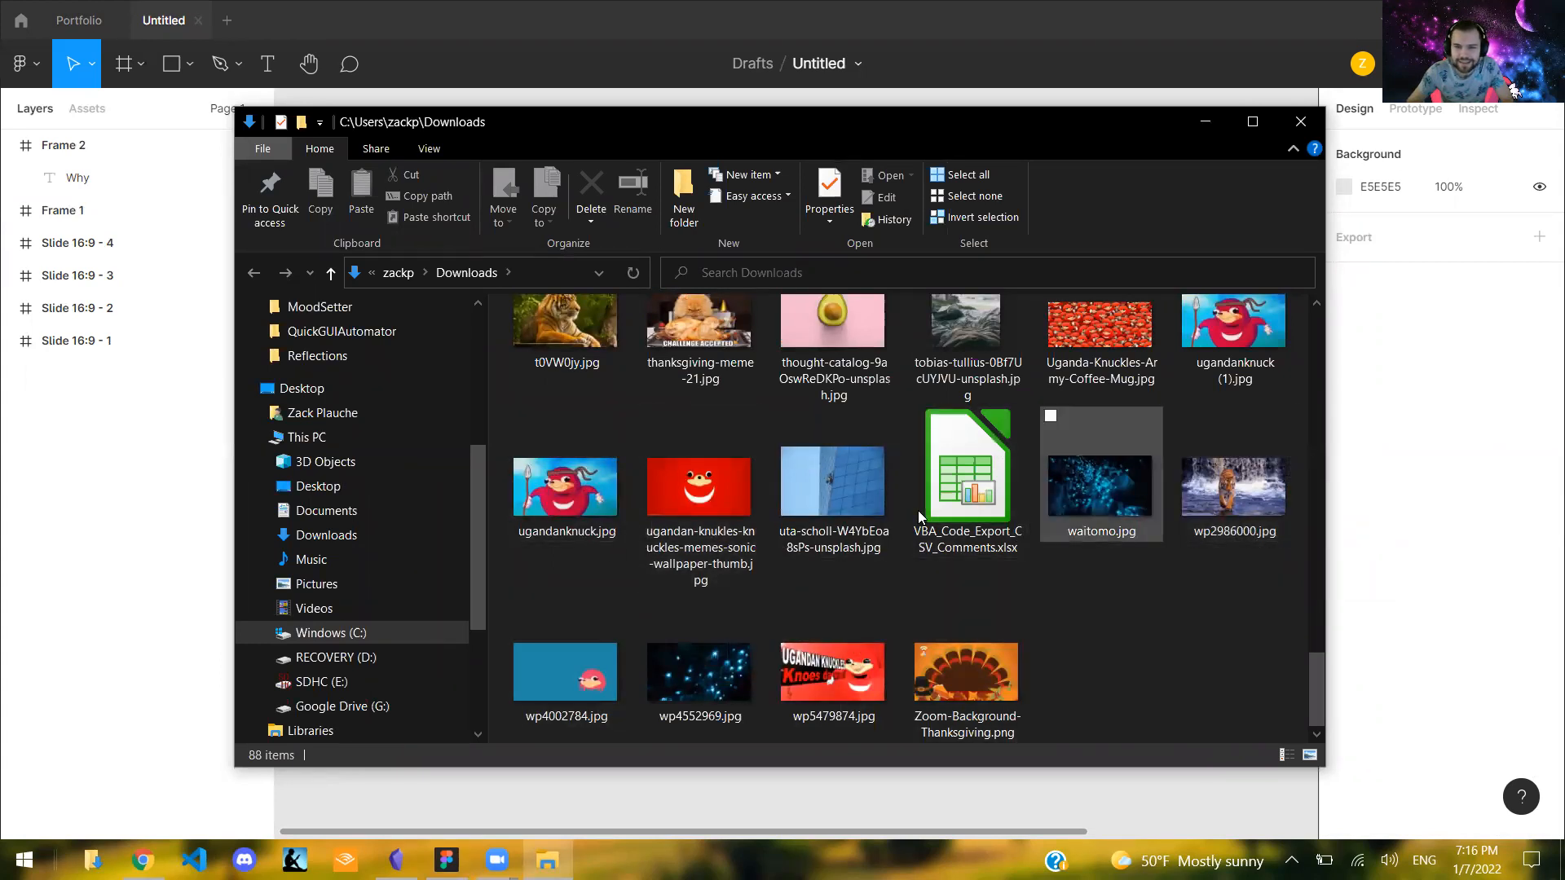
pyautogui.scroll(3, 929, 506)
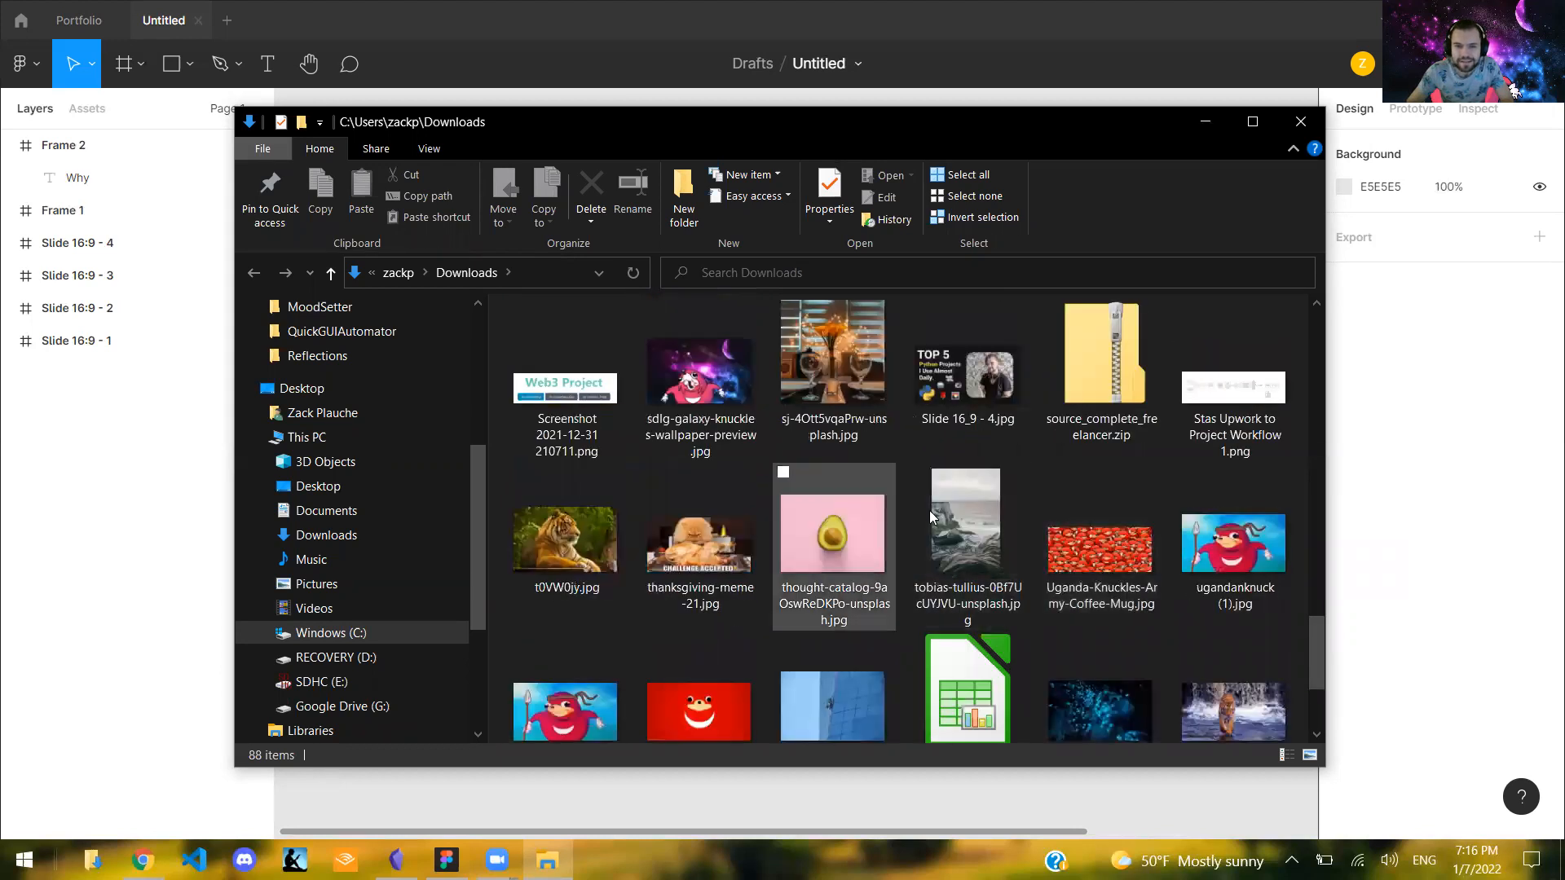
# - Open the avocado picture from the Downloads folder in the image viewer and minimize the folder window
pyautogui.click(873, 551)
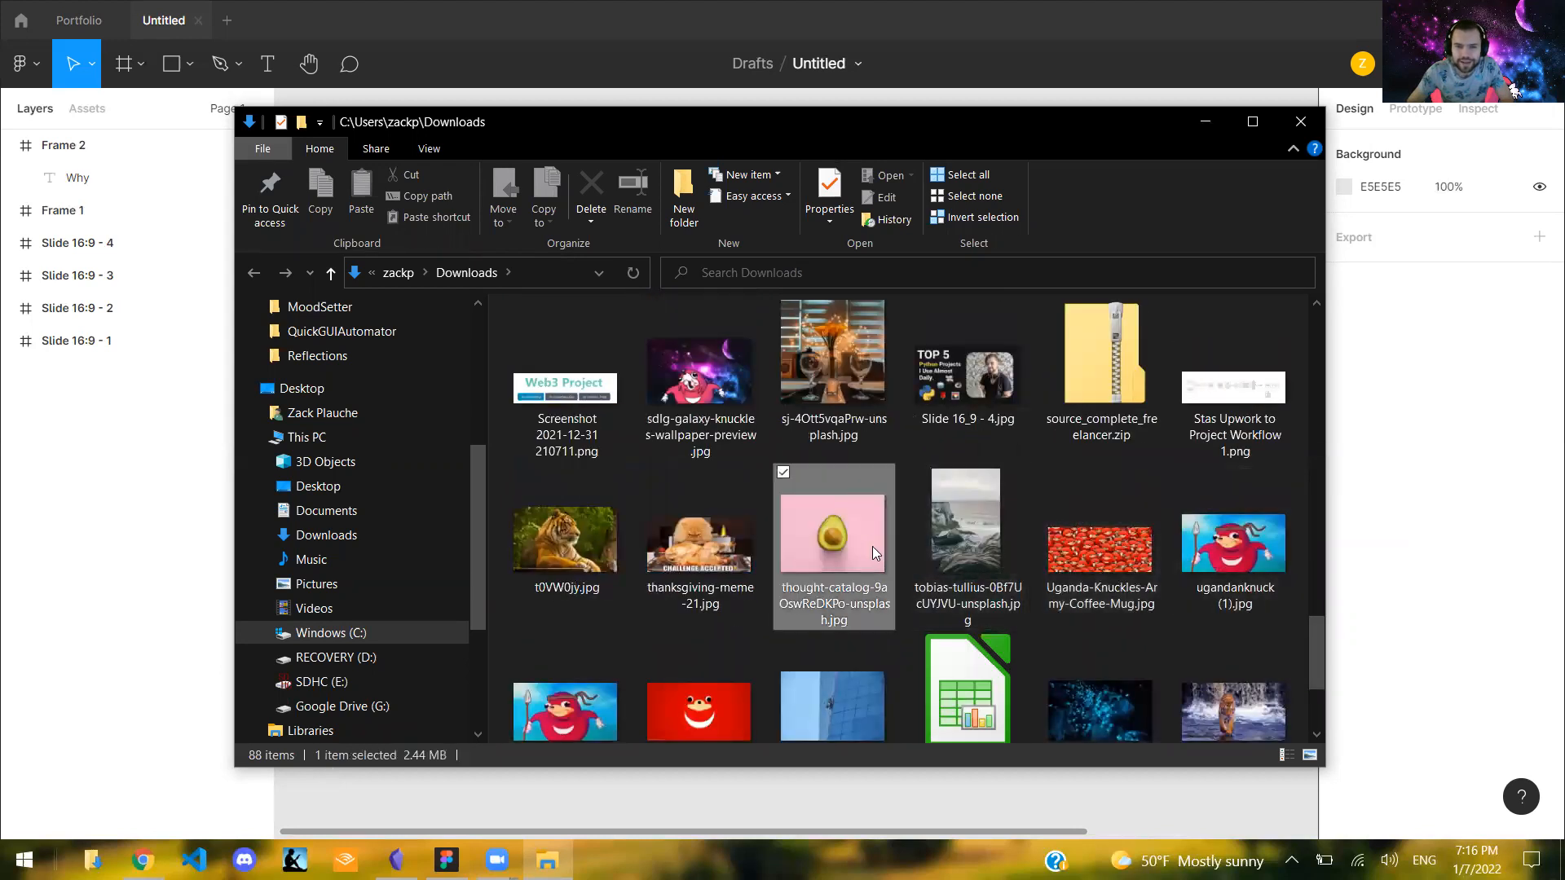
pyautogui.doubleClick(872, 548)
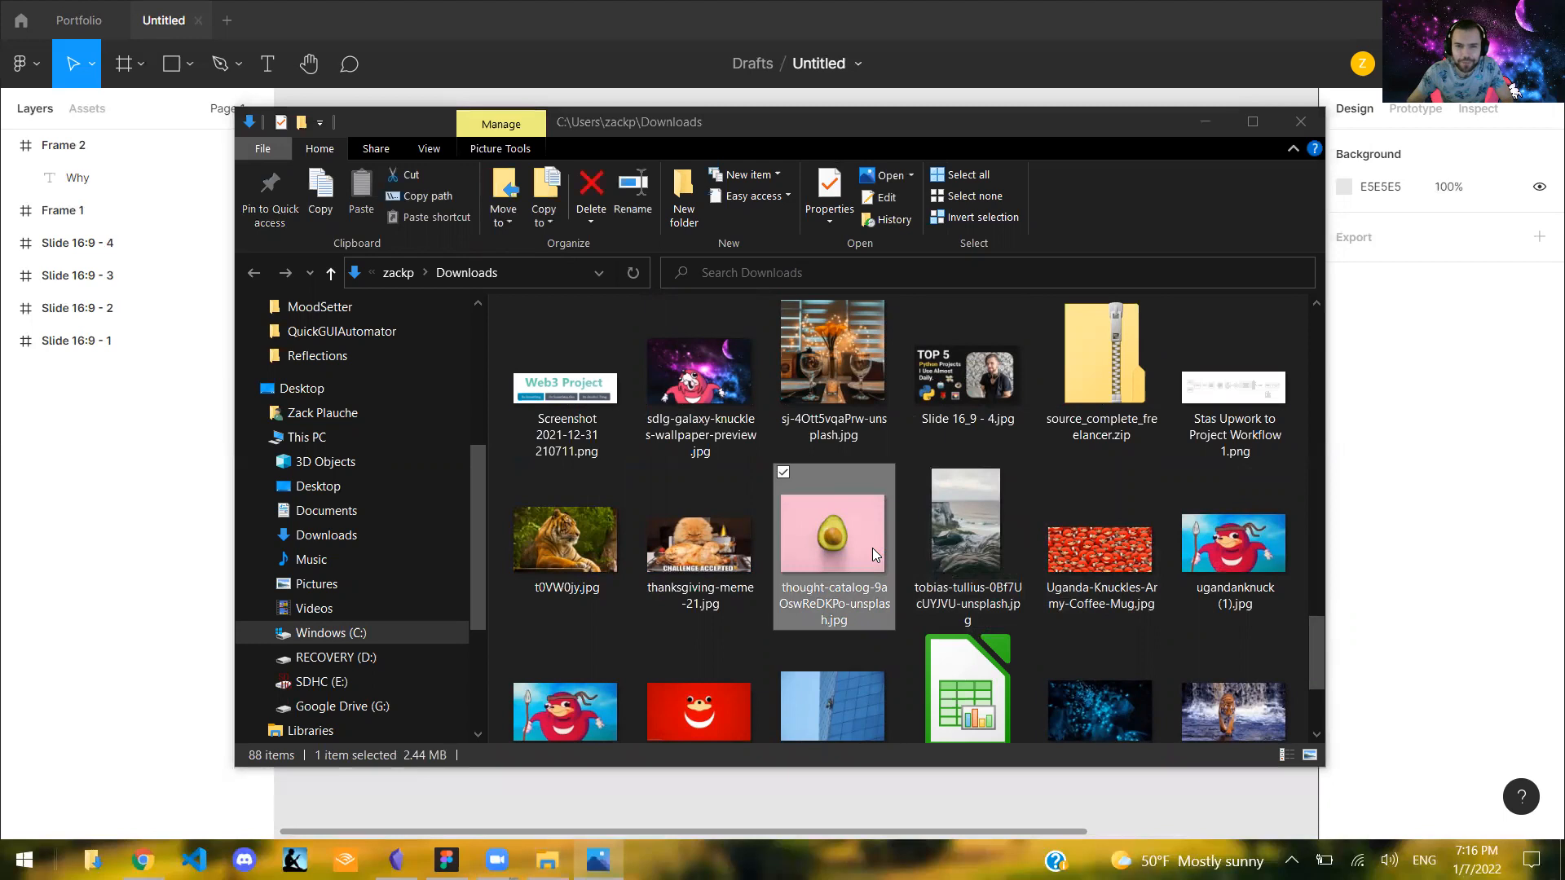
pyautogui.click(1206, 122)
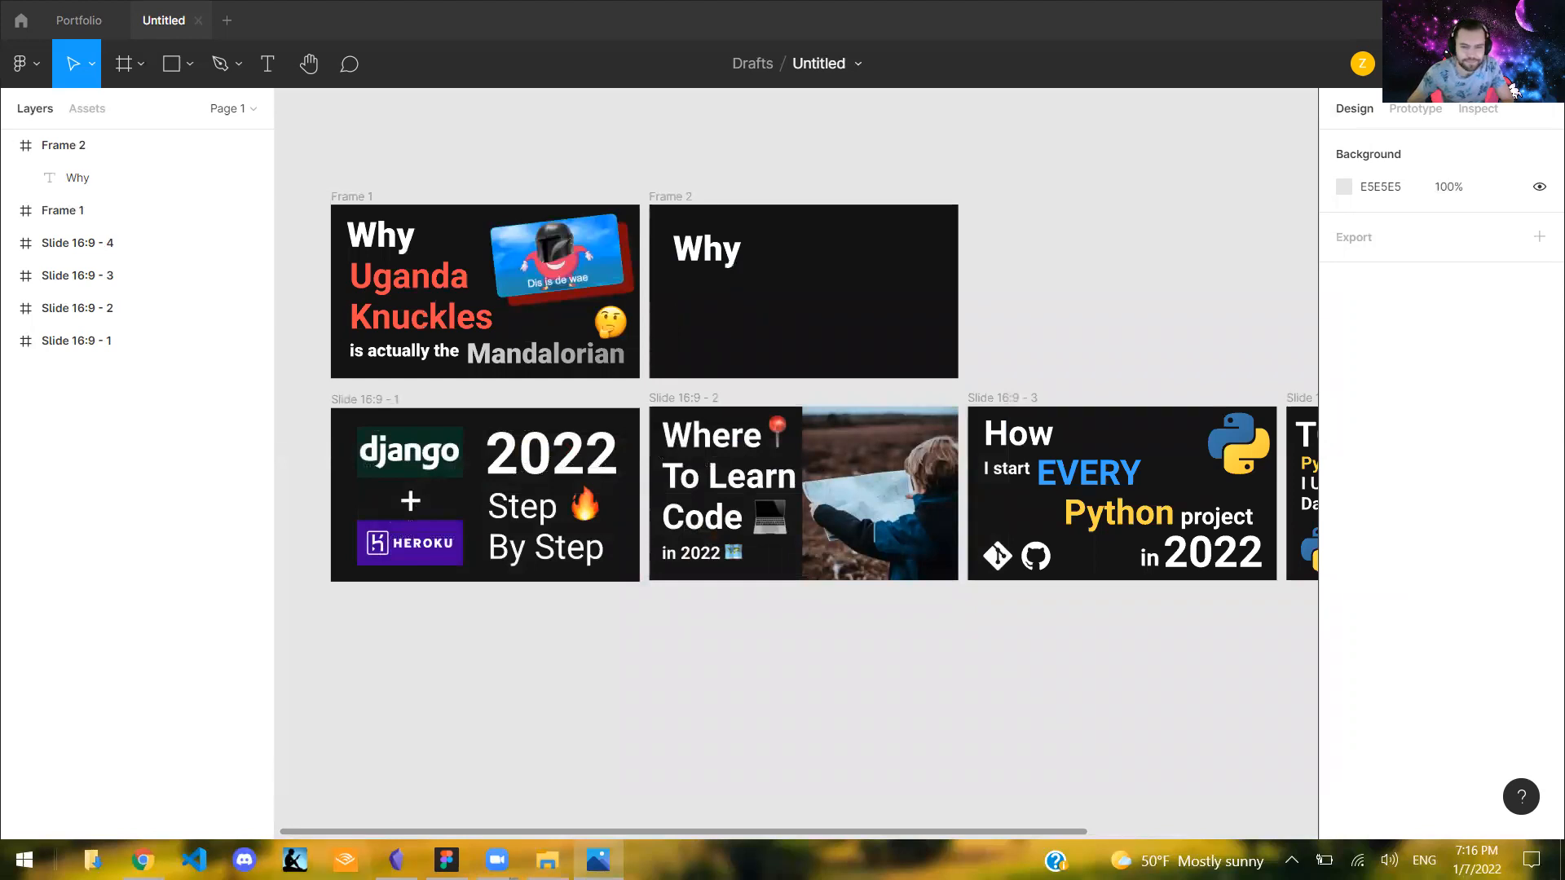
# - Bring back the Downloads folder and import its avocado picture onto the Figma canvas
pyautogui.click(547, 860)
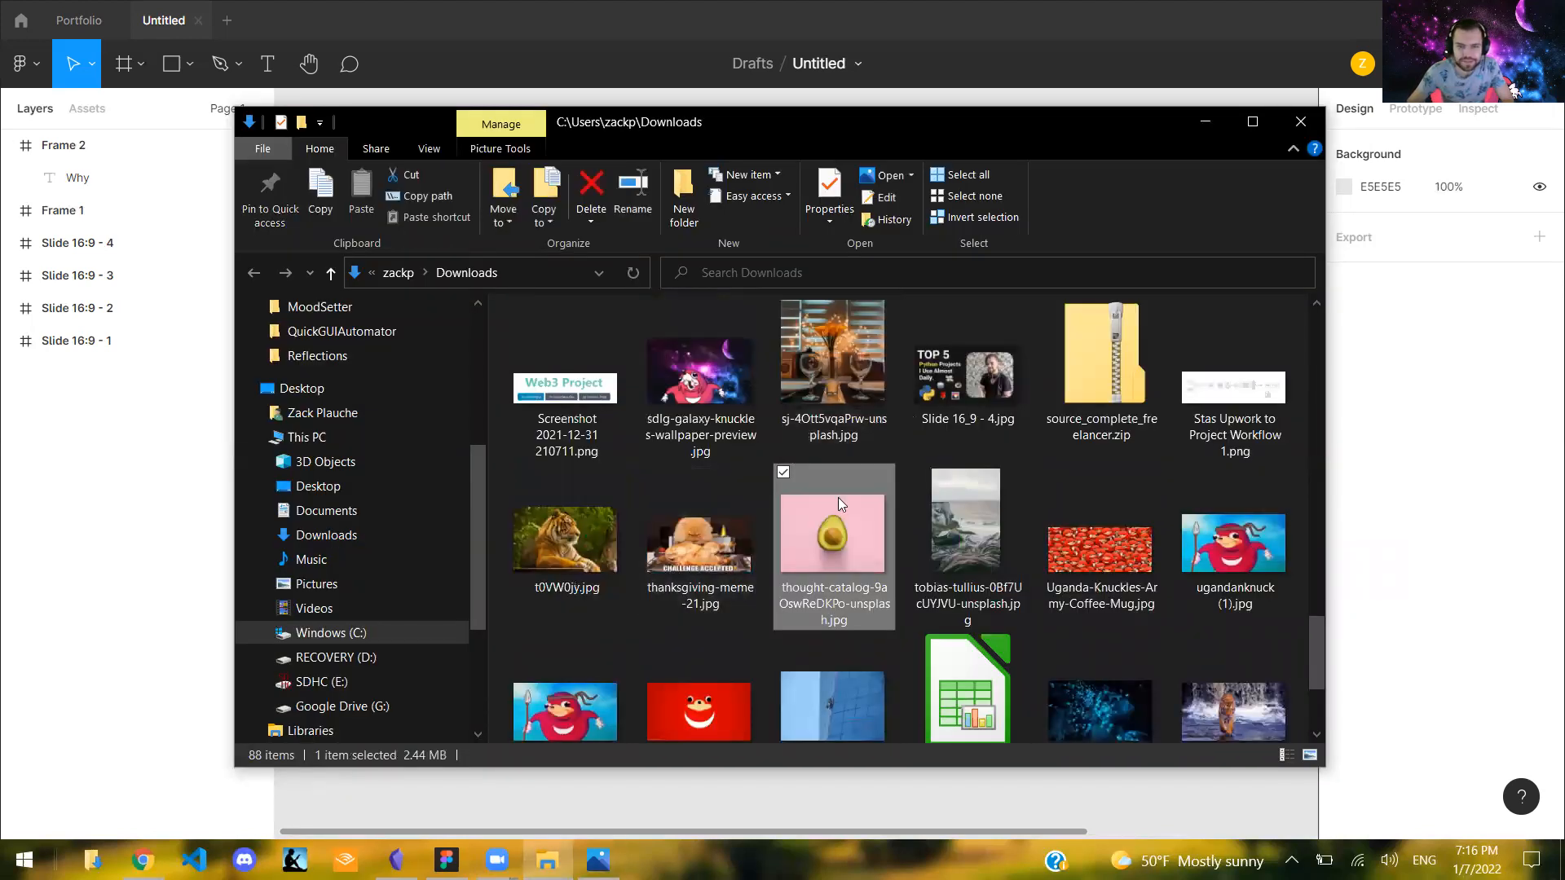
pyautogui.moveTo(877, 157); pyautogui.dragTo(1375, 212)
pyautogui.moveTo(1314, 605); pyautogui.dragTo(639, 163)
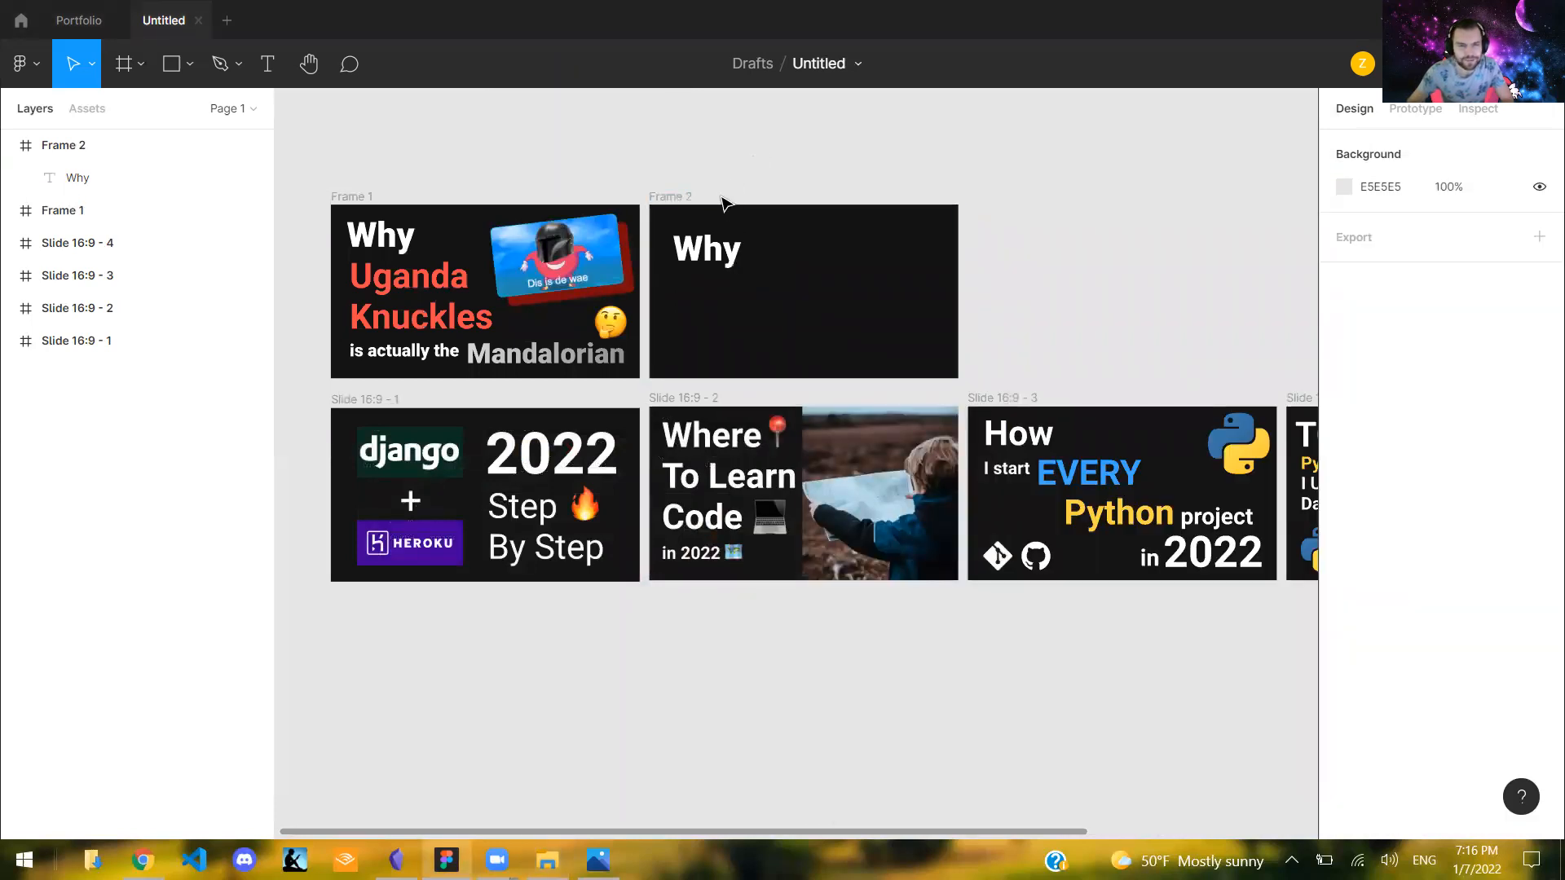
pyautogui.click(722, 185)
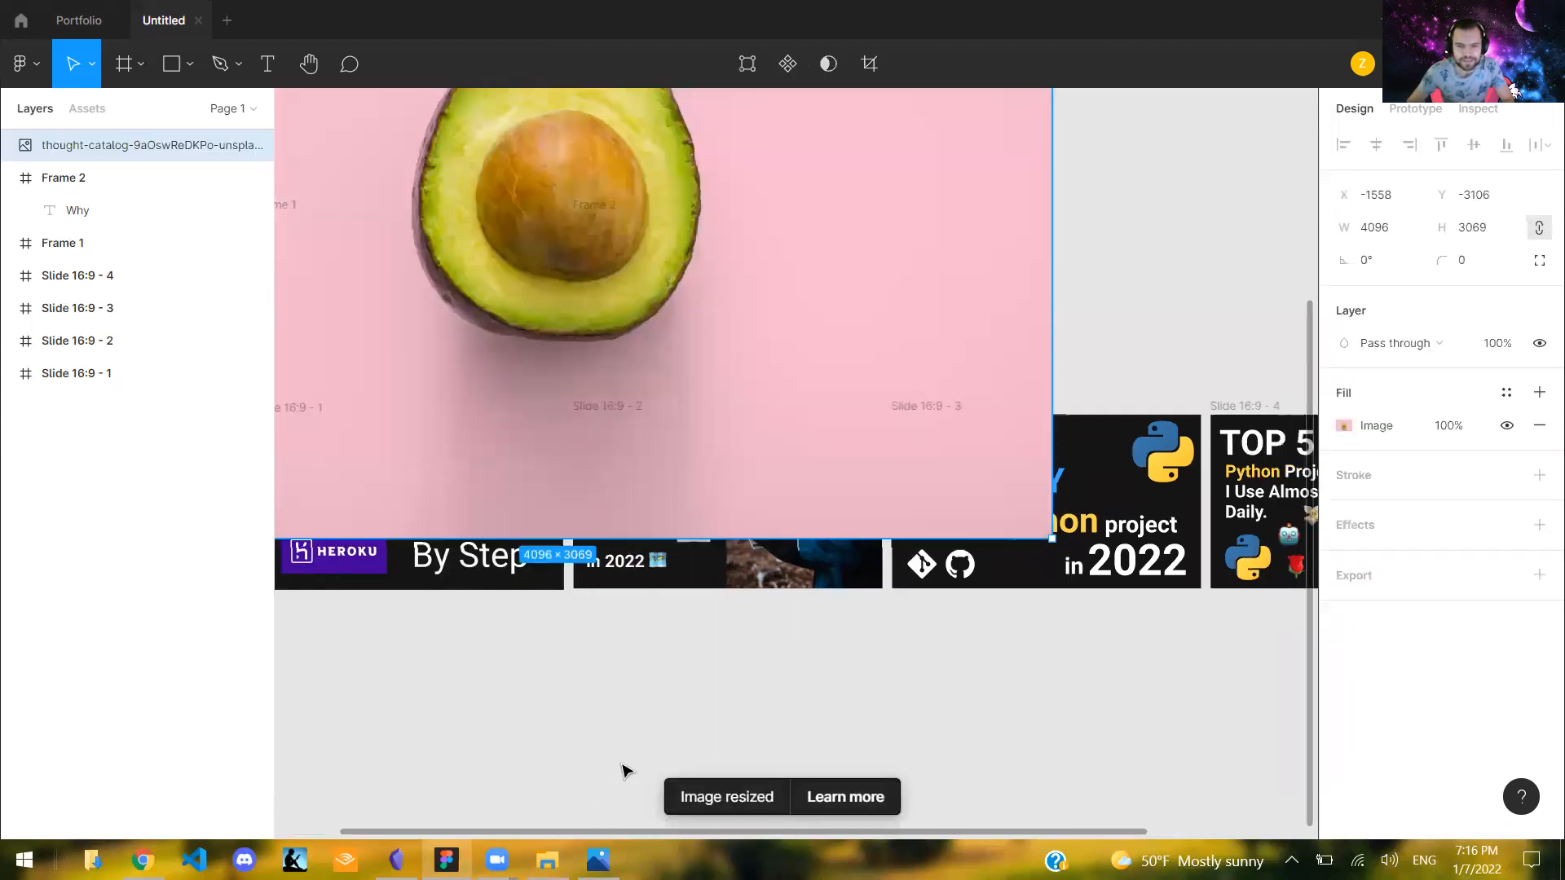
# - Move the 4096 × 3069 avocado image into Frame 2 so it covers the frame
pyautogui.hscroll(-1, 626, 769)
pyautogui.moveTo(741, 298); pyautogui.dragTo(762, 178)
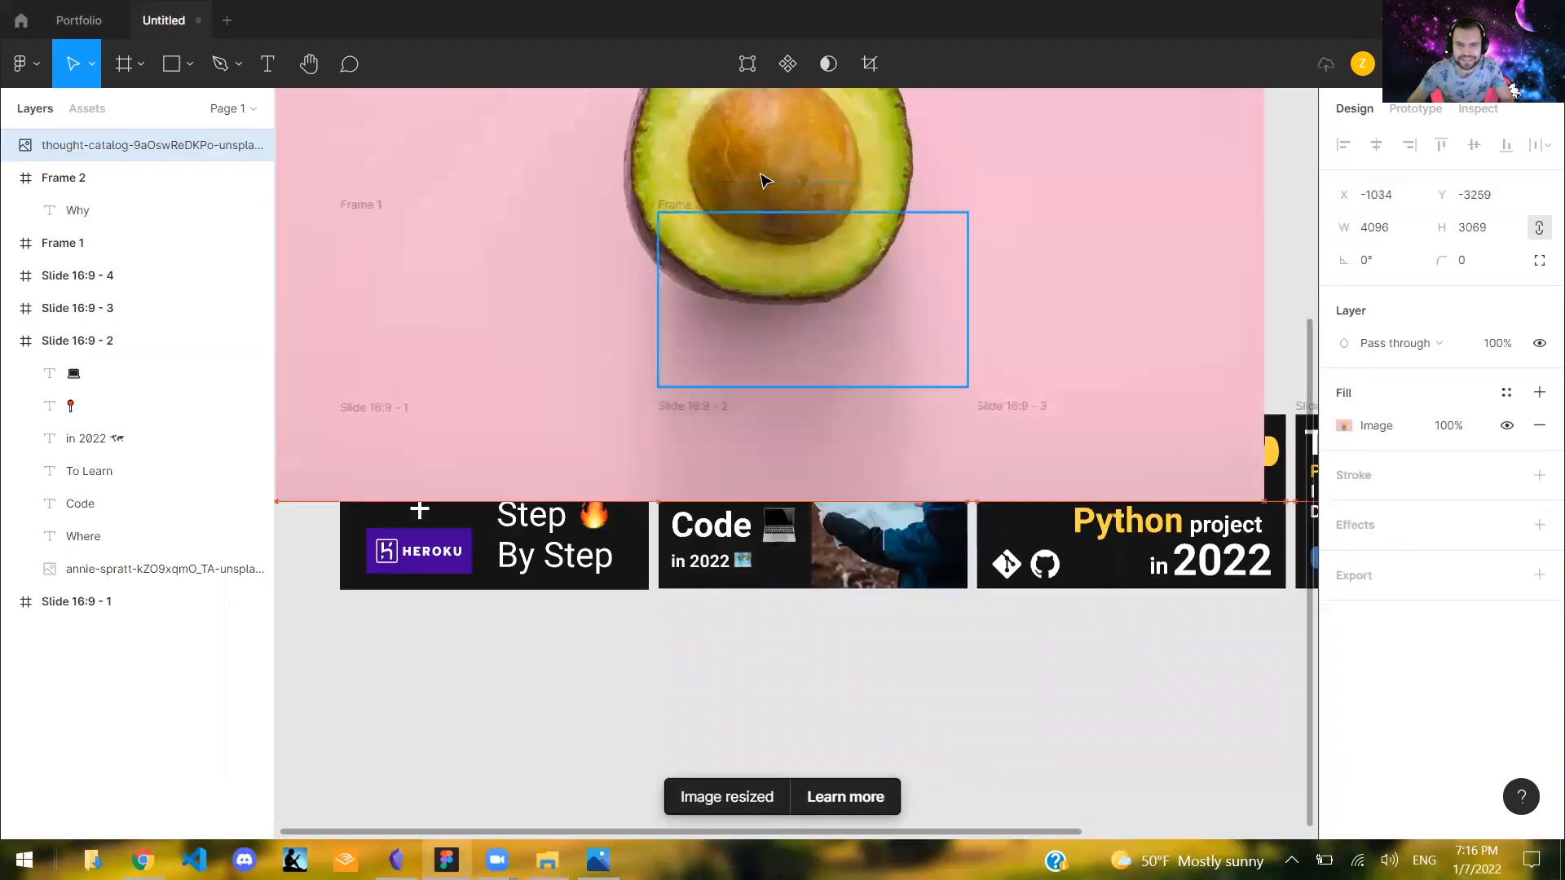
pyautogui.moveTo(831, 295)
pyautogui.mouseDown()
pyautogui.moveTo(814, 262)
pyautogui.moveTo(831, 277)
pyautogui.mouseUp()
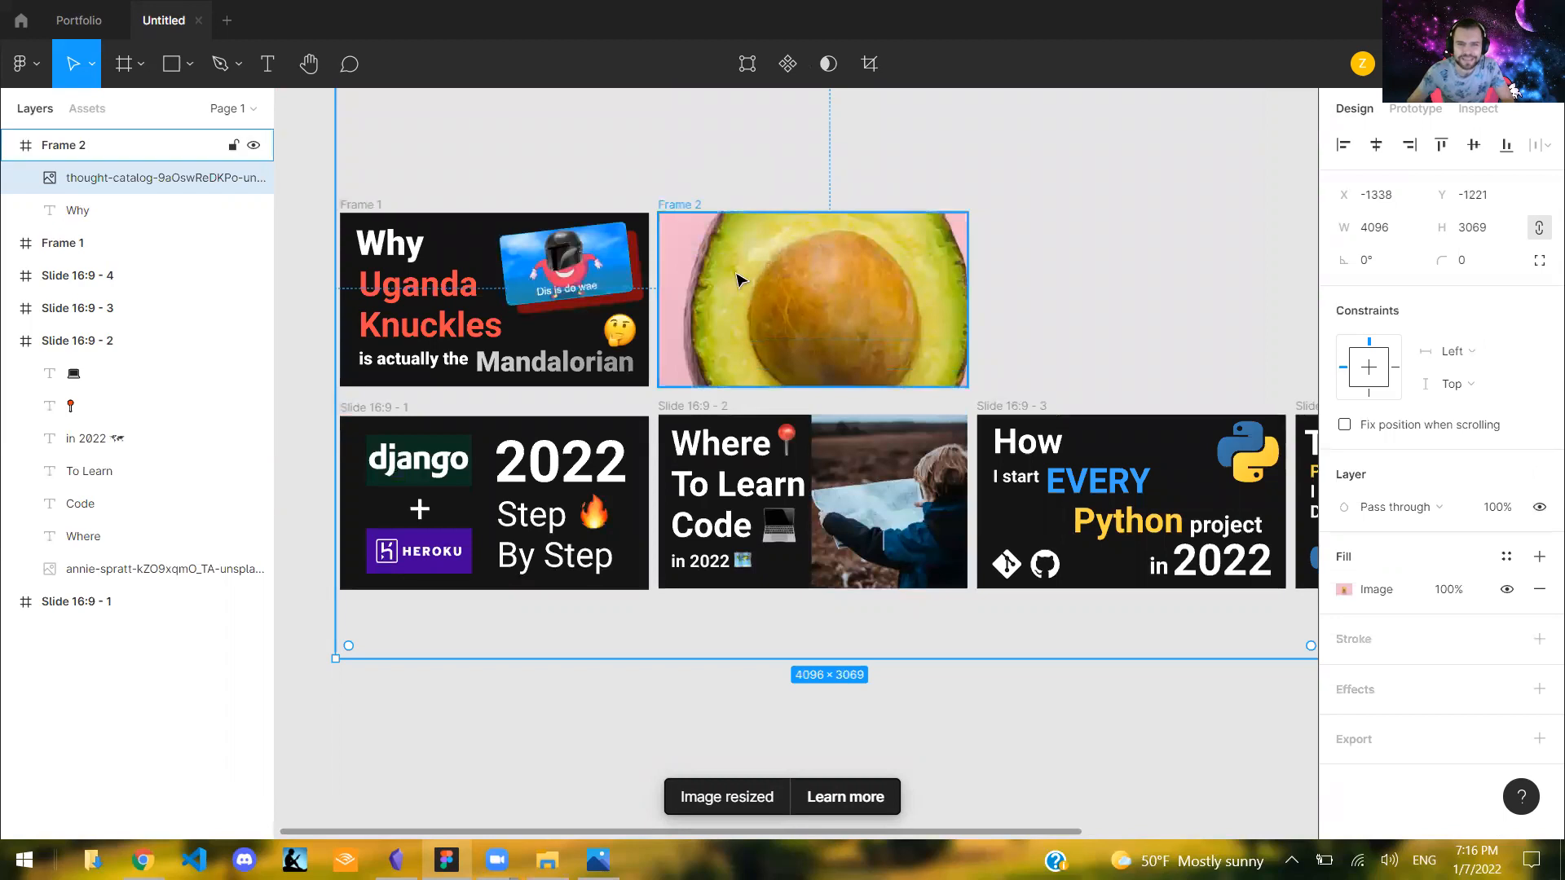
pyautogui.scroll(2, 701, 255)
pyautogui.doubleClick(986, 348)
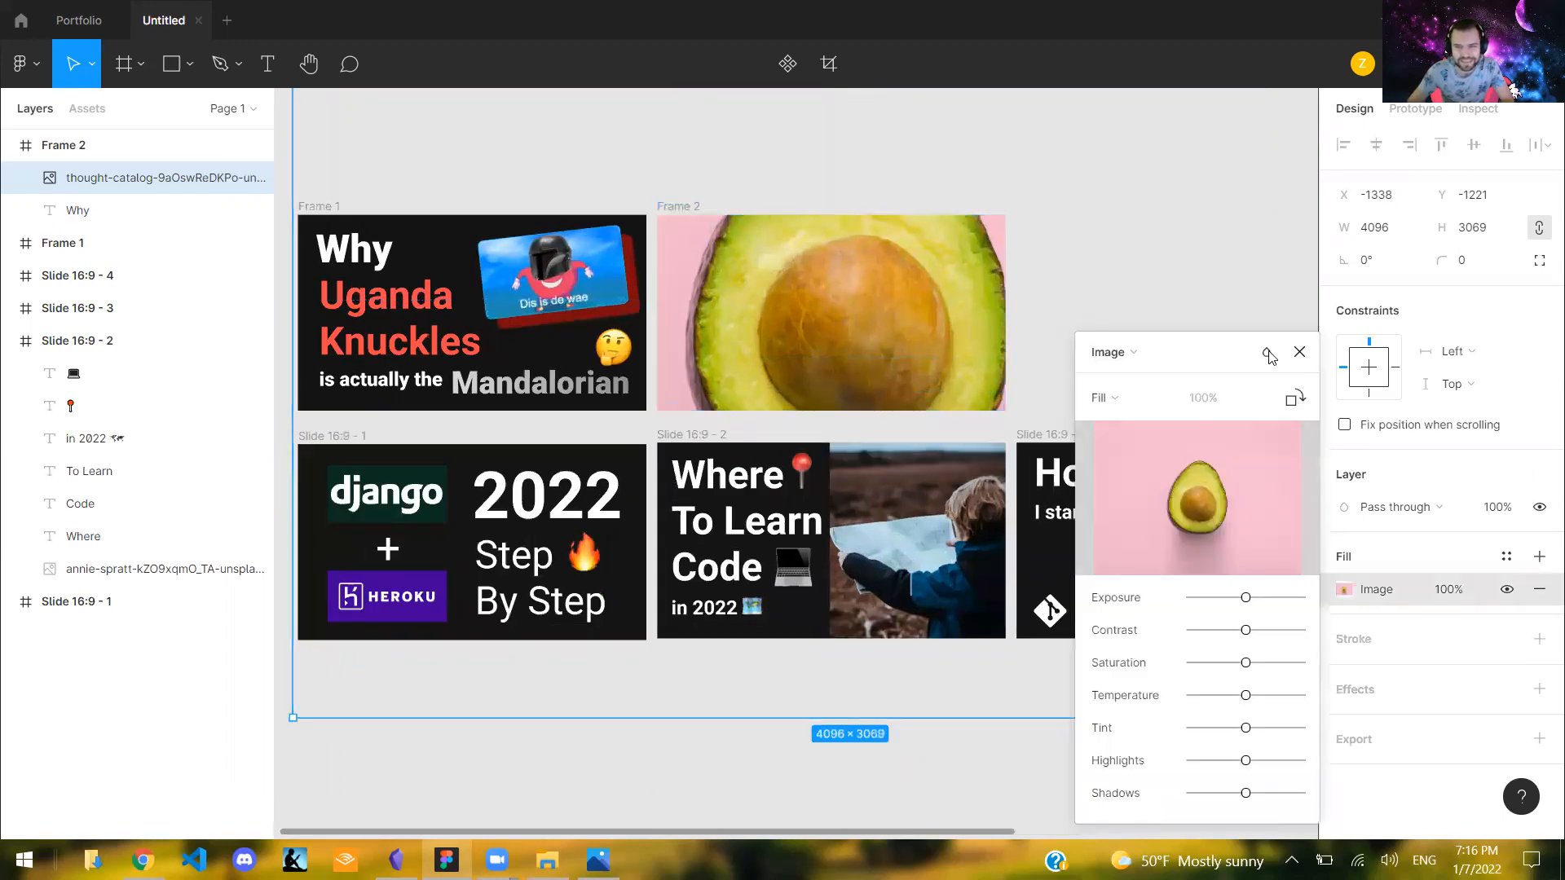
pyautogui.click(1073, 330)
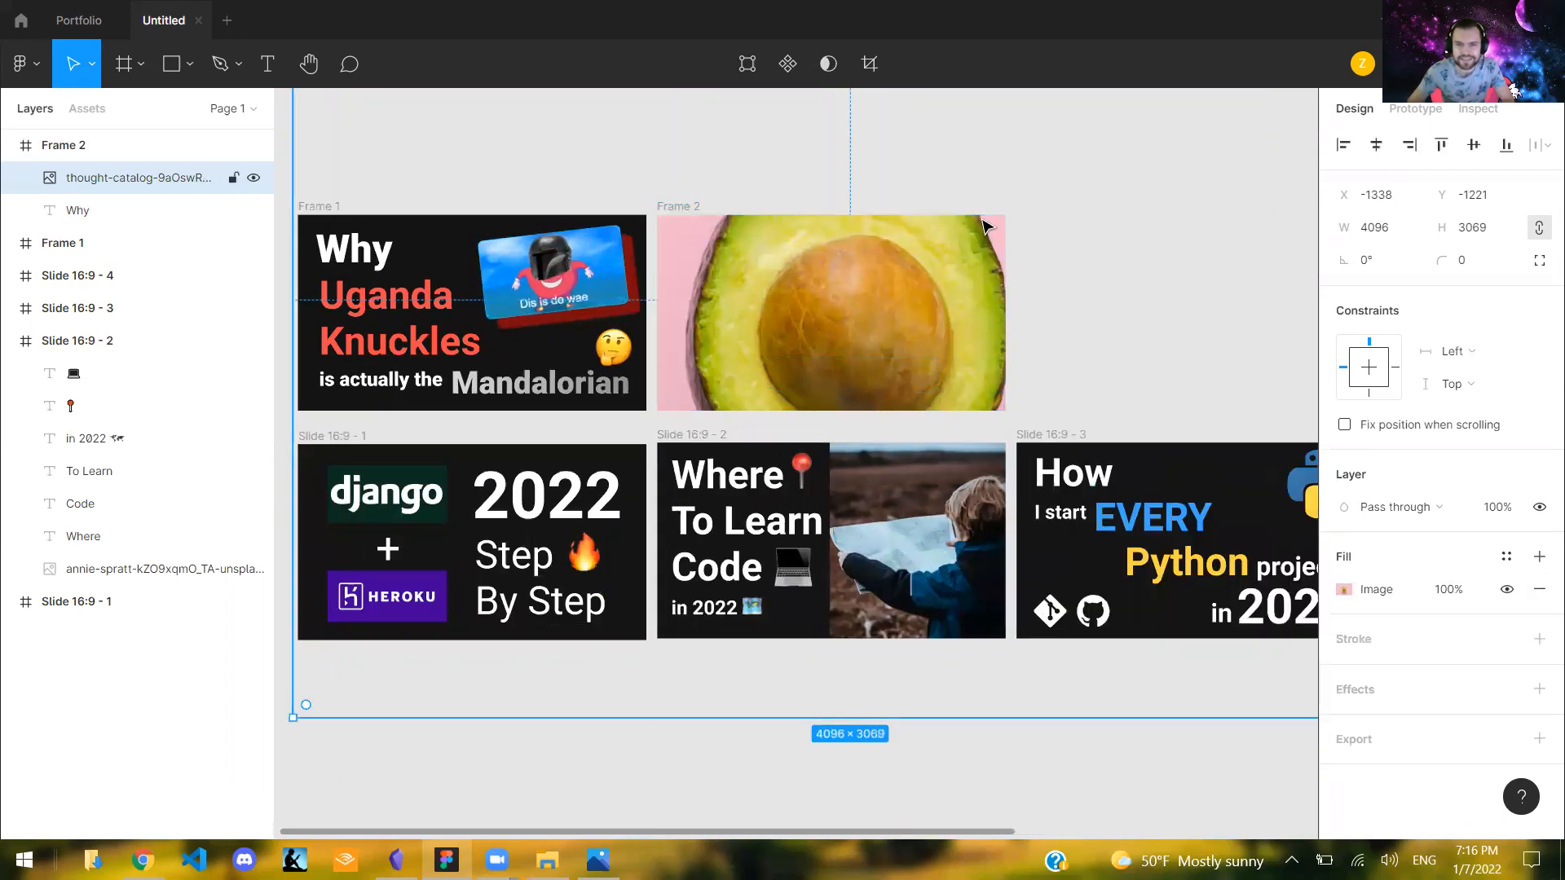
# - Resize the avocado image to 633 × 720 and position it over the right half of Frame 2 at X 647, Y 0
pyautogui.scroll(-3, 1058, 182)
pyautogui.moveTo(1227, 125); pyautogui.dragTo(888, 373)
pyautogui.moveTo(984, 344); pyautogui.dragTo(967, 335)
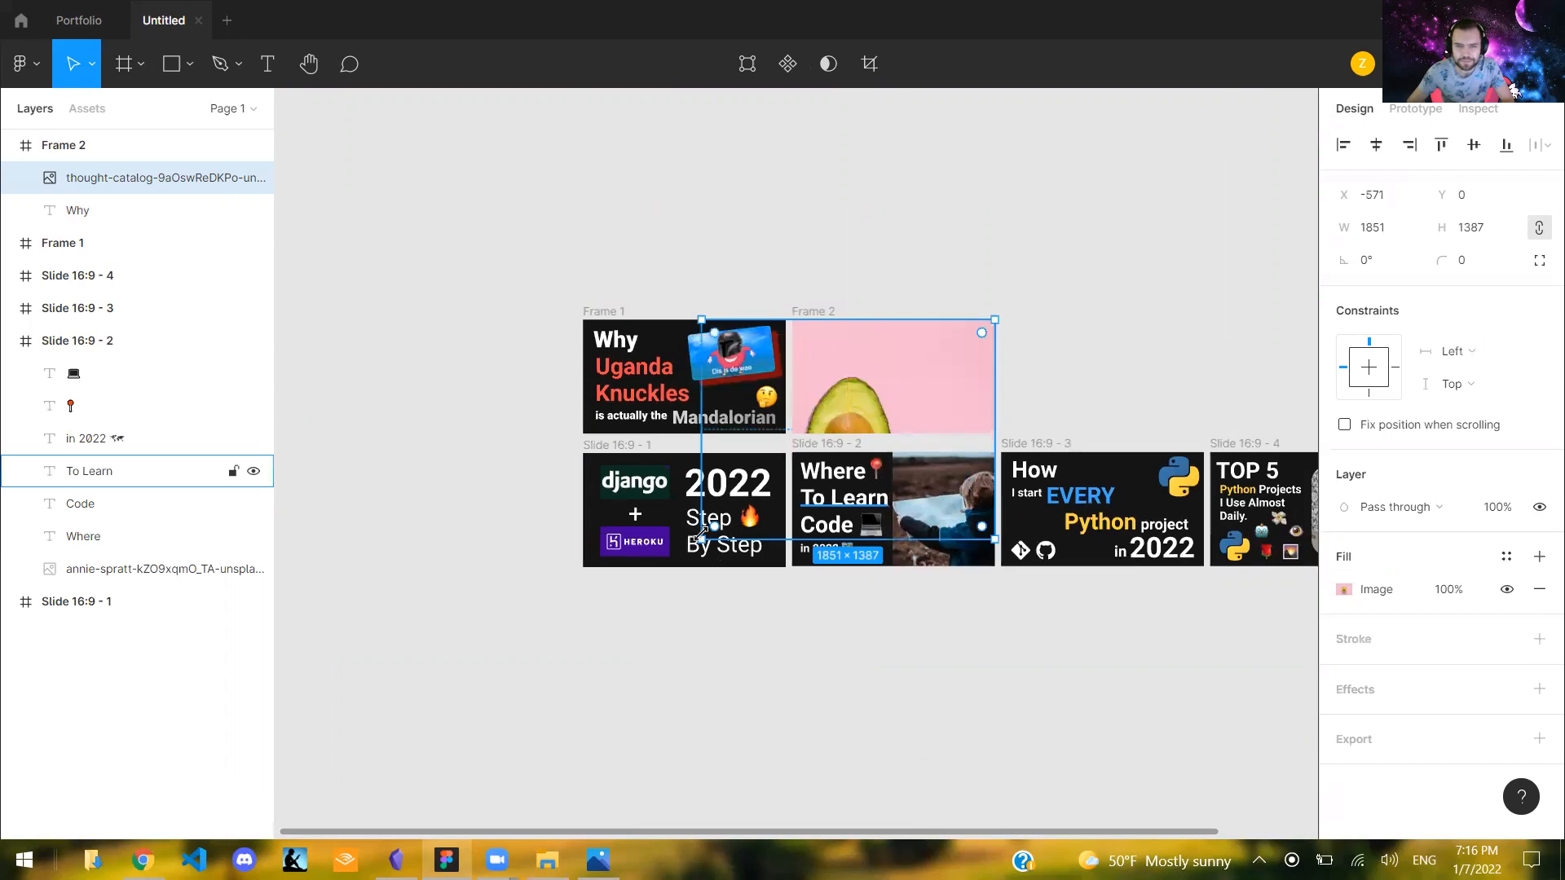
pyautogui.moveTo(900, 432); pyautogui.dragTo(944, 319)
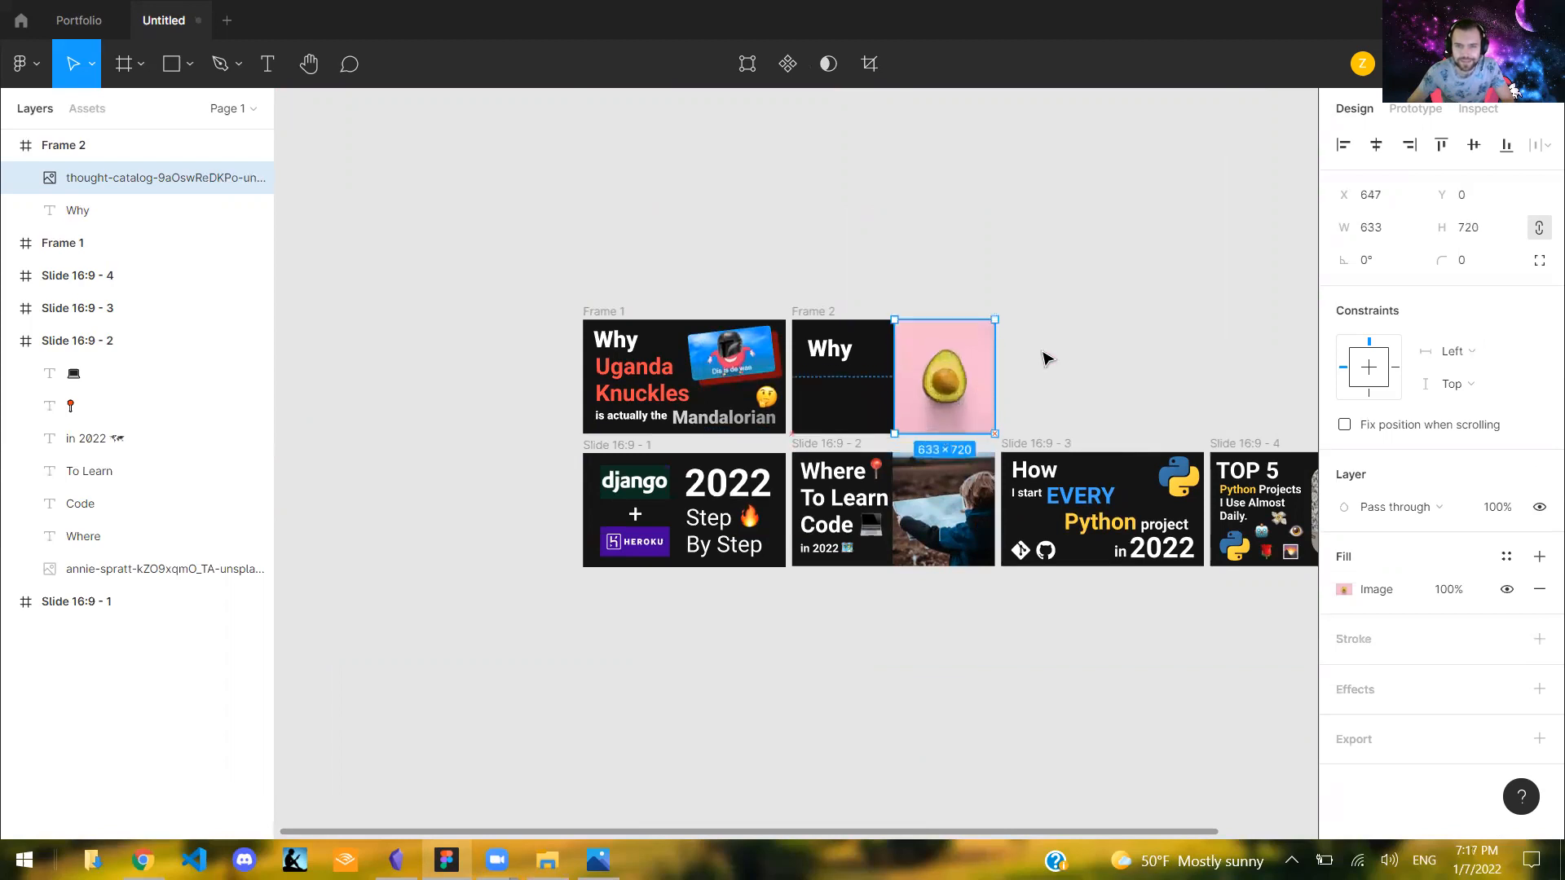
# - Inspect the avocado image in Frame 2 and compare it with the photo in the "Where To Learn Code" slide
pyautogui.press('Escape')
pyautogui.click(929, 412)
pyautogui.scroll(3, 980, 405)
pyautogui.scroll(1, 836, 379)
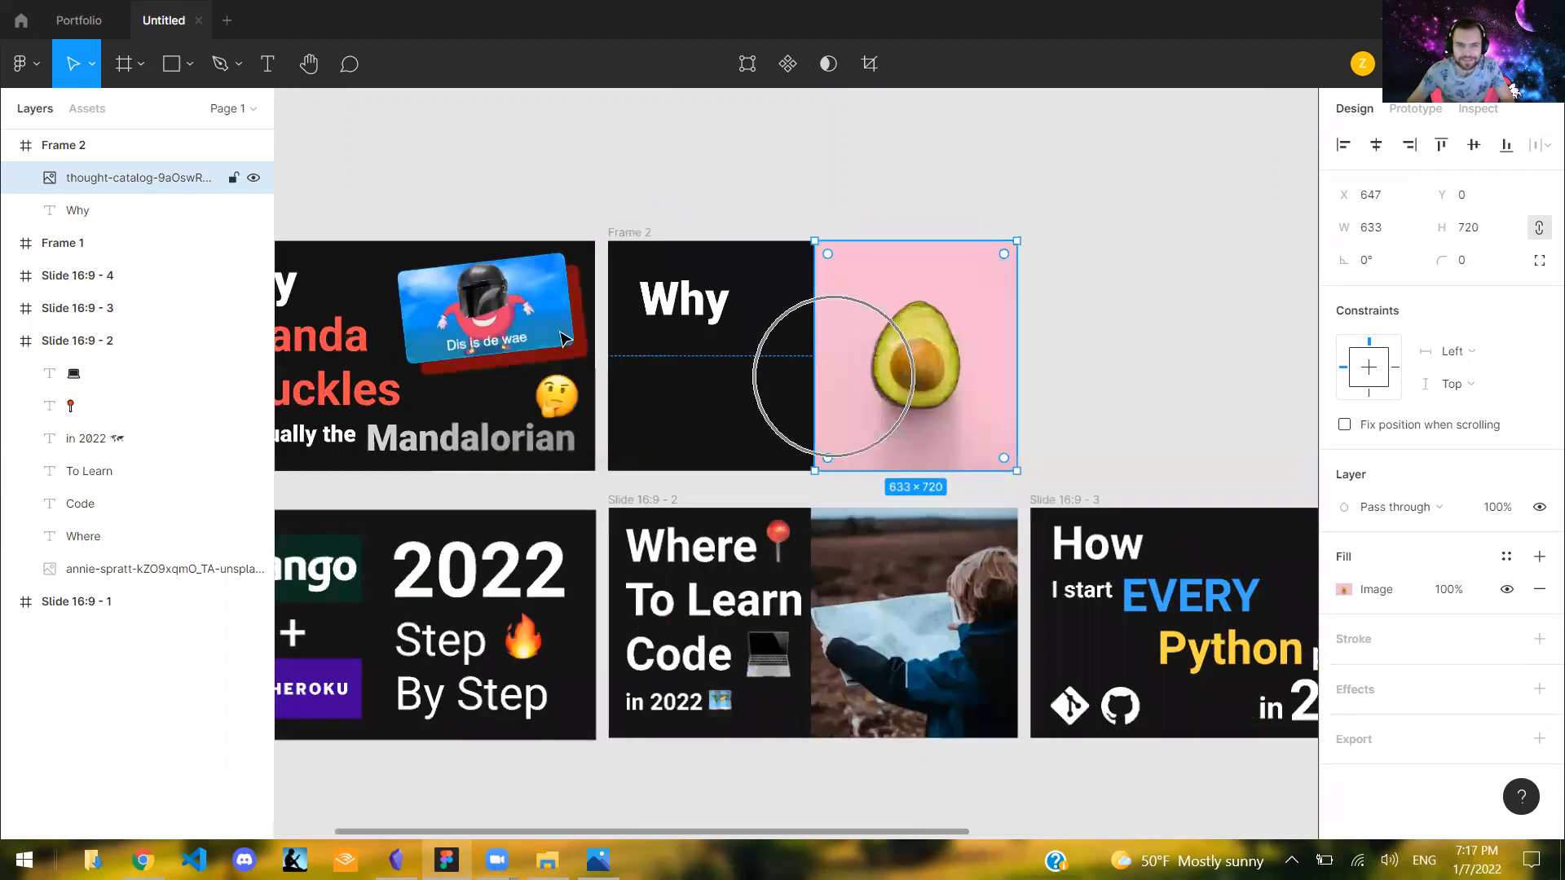
pyautogui.scroll(-2, 515, 308)
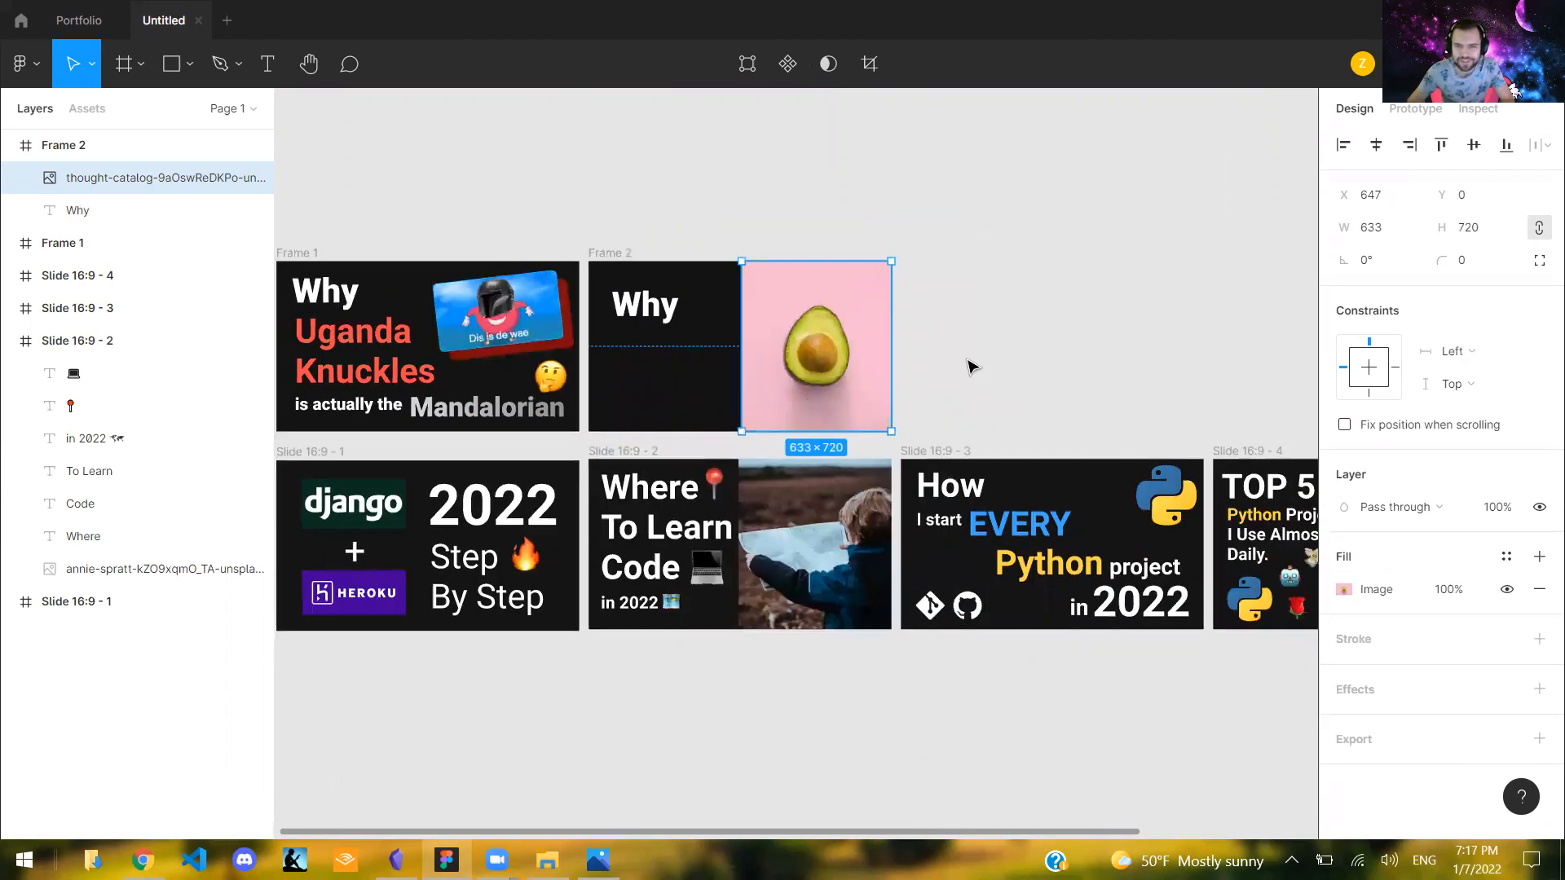
pyautogui.click(968, 363)
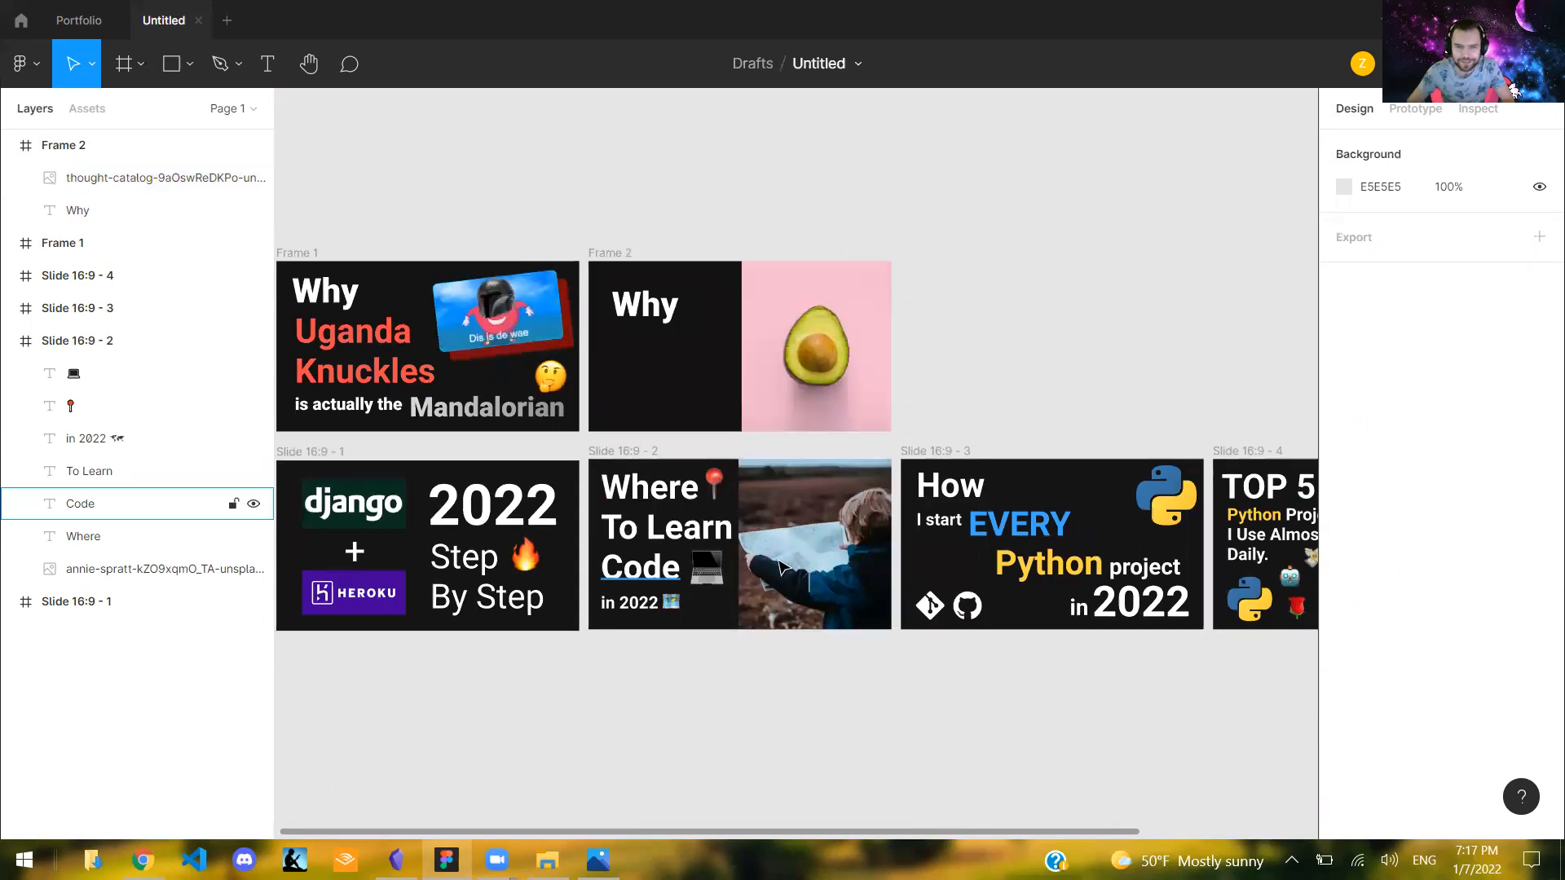
pyautogui.click(827, 540)
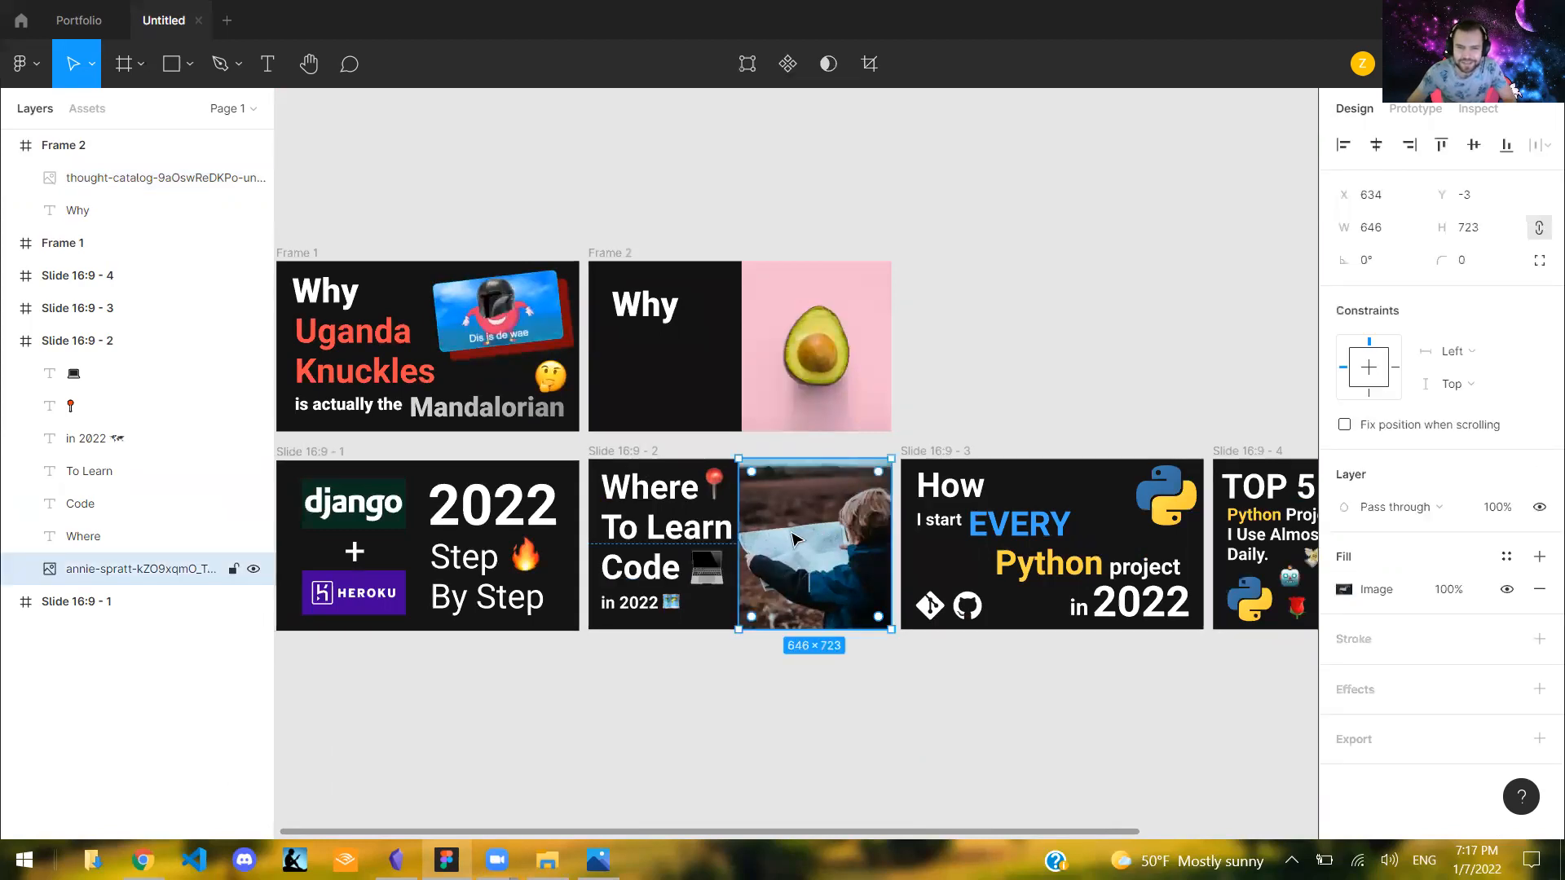
# - Try shifting the photo on the "Where To Learn Code" slide and undo the move
pyautogui.moveTo(759, 531); pyautogui.dragTo(774, 530)
pyautogui.hotkey('ctrl', 'z')
pyautogui.scroll(1, 937, 302)
# - Narrow the avocado image in Frame 2 from its inner edge, trying 548 px and settling on 626 × 720
pyautogui.click(876, 335)
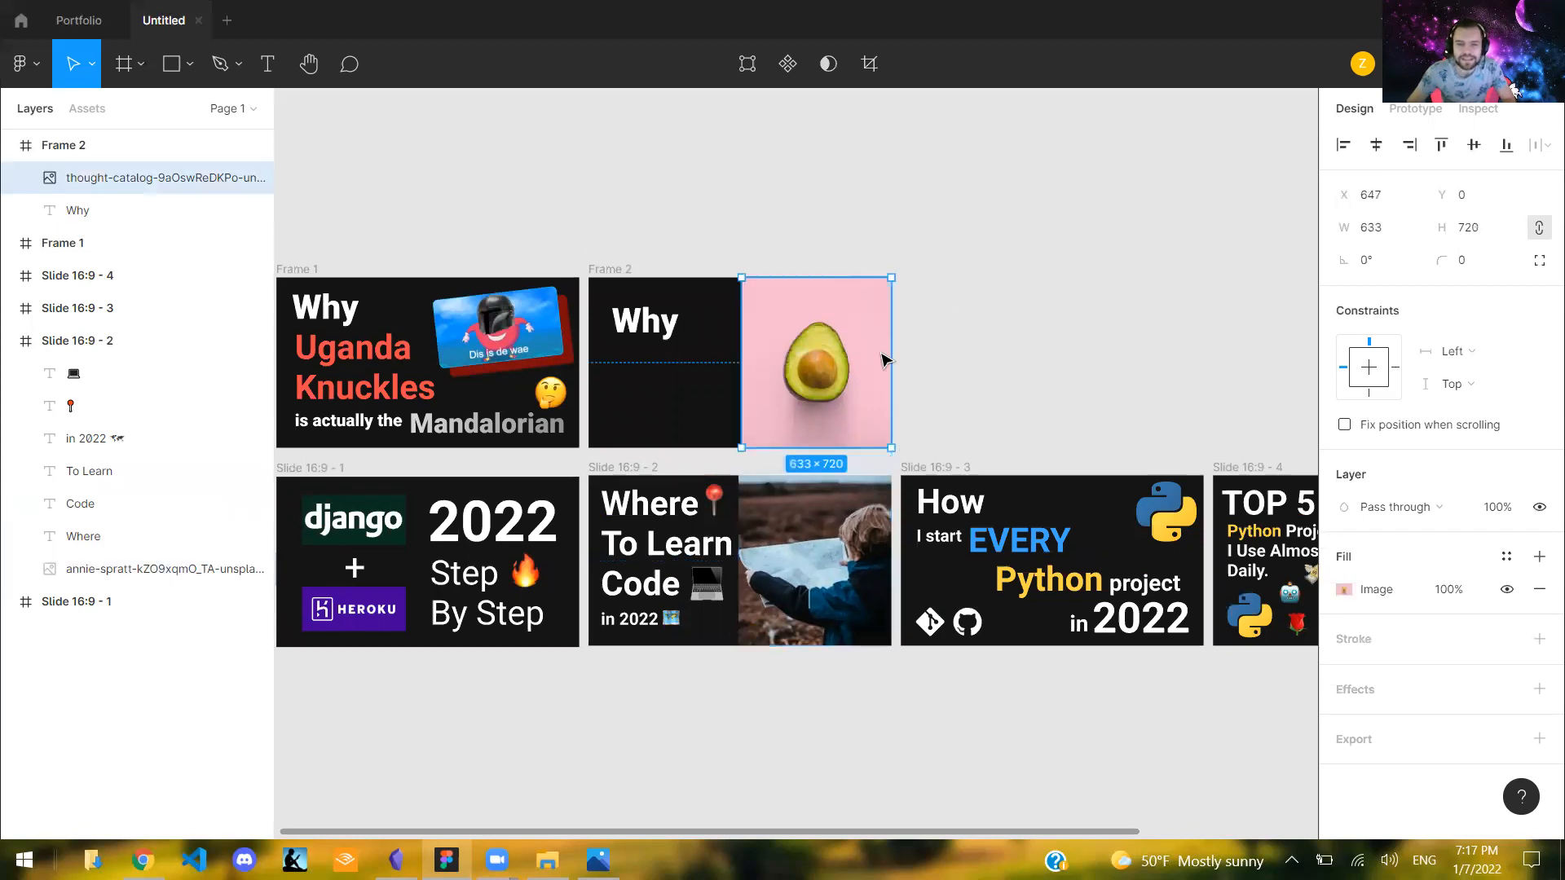
pyautogui.scroll(-1, 734, 344)
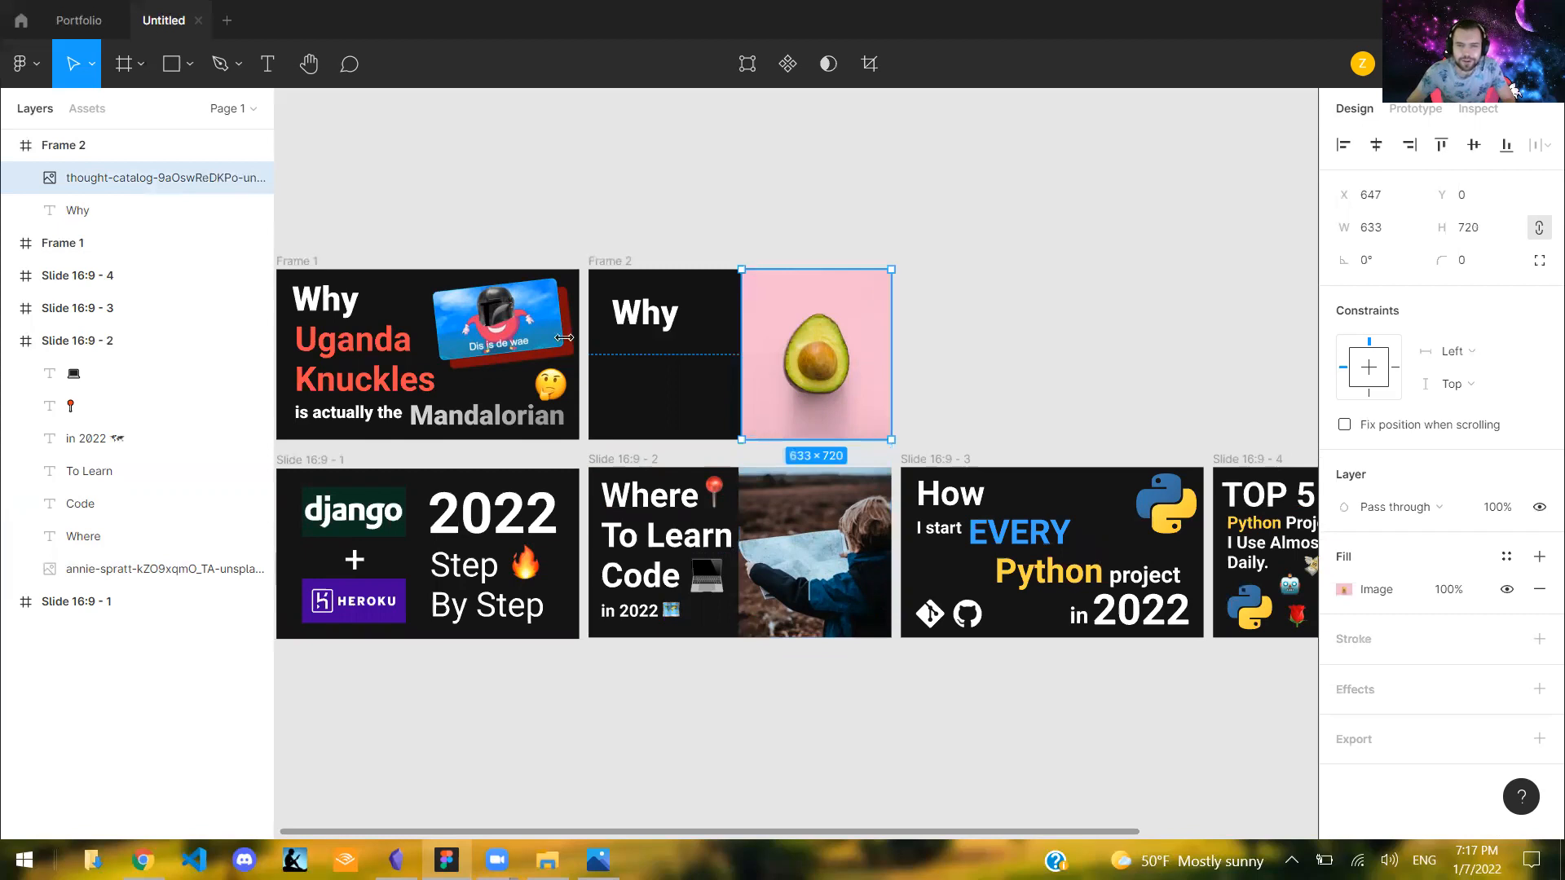
pyautogui.moveTo(599, 332); pyautogui.dragTo(588, 332)
pyautogui.moveTo(753, 333); pyautogui.dragTo(761, 333)
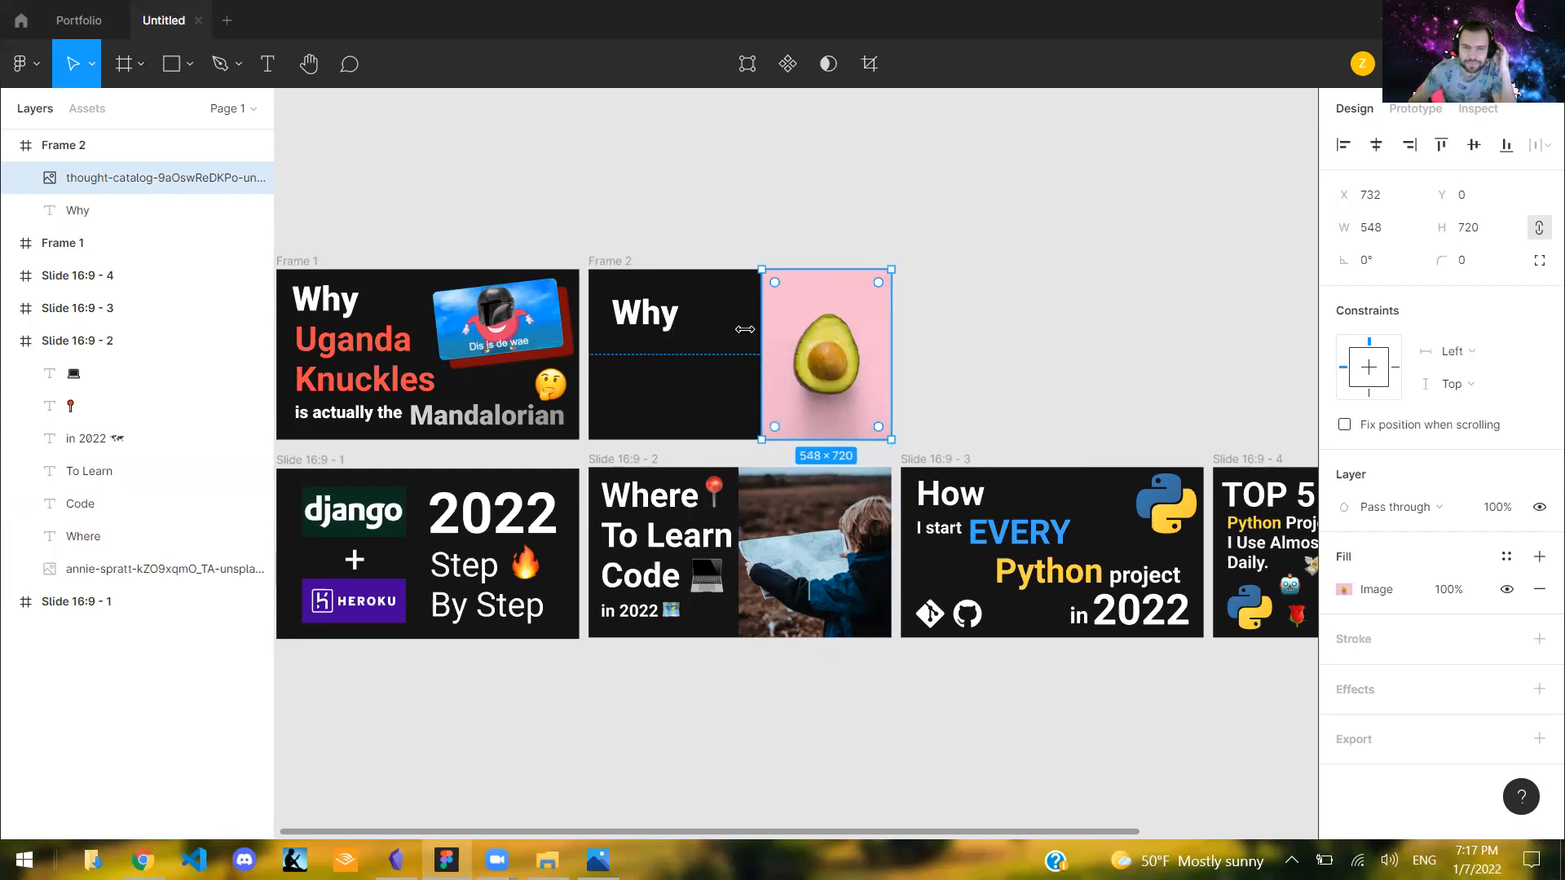
pyautogui.click(899, 345)
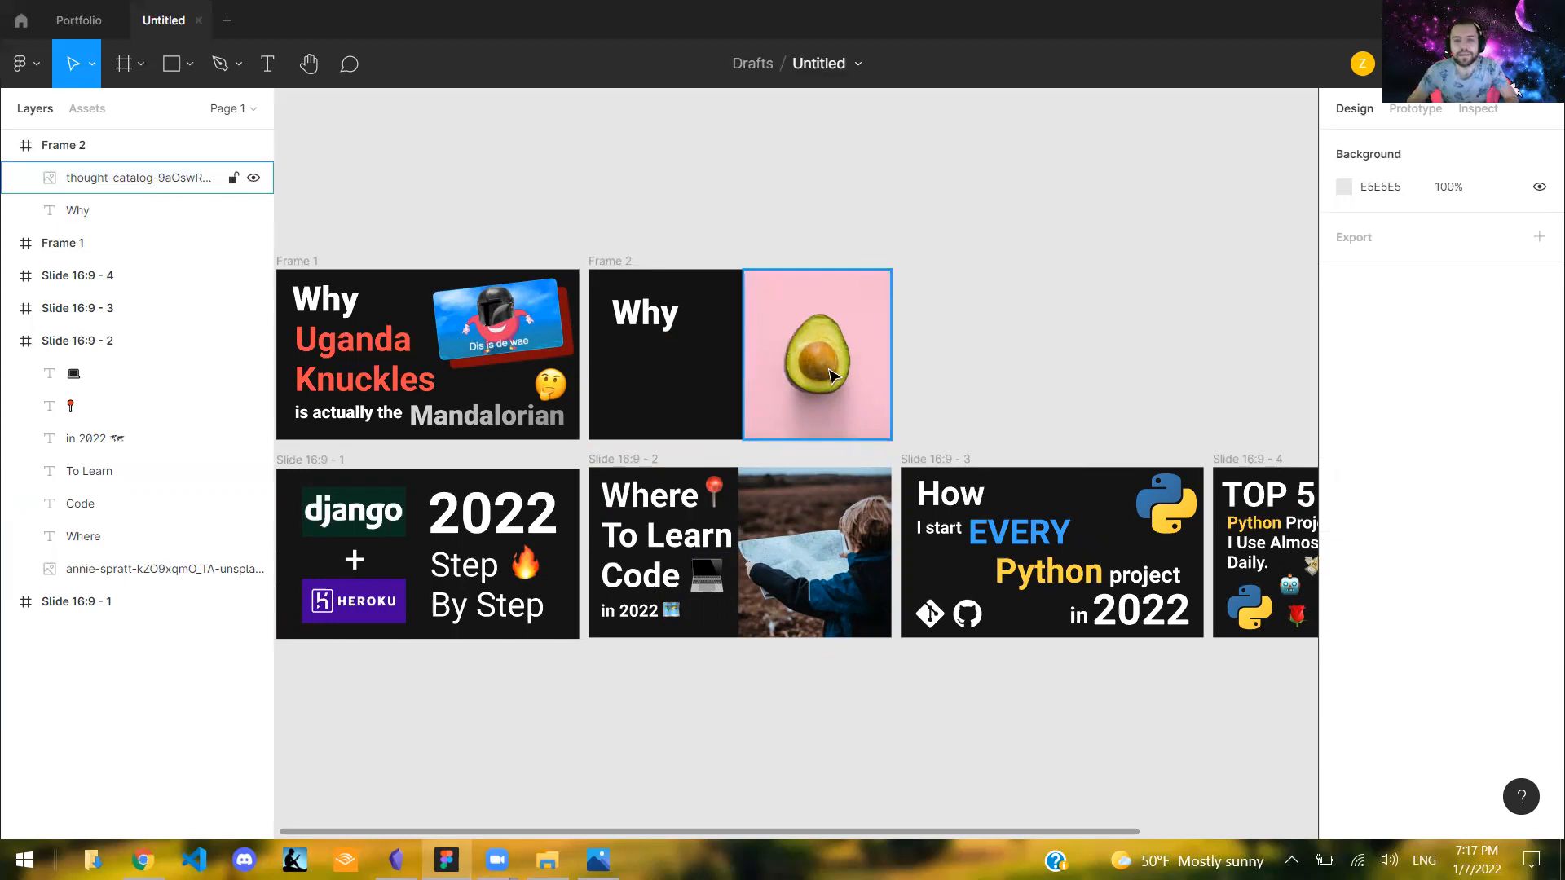
# - Shrink the avocado image to 479 × 277 and place it inside Frame 2 at X 703, Y 83
pyautogui.scroll(1, 832, 375)
pyautogui.scroll(1, 954, 350)
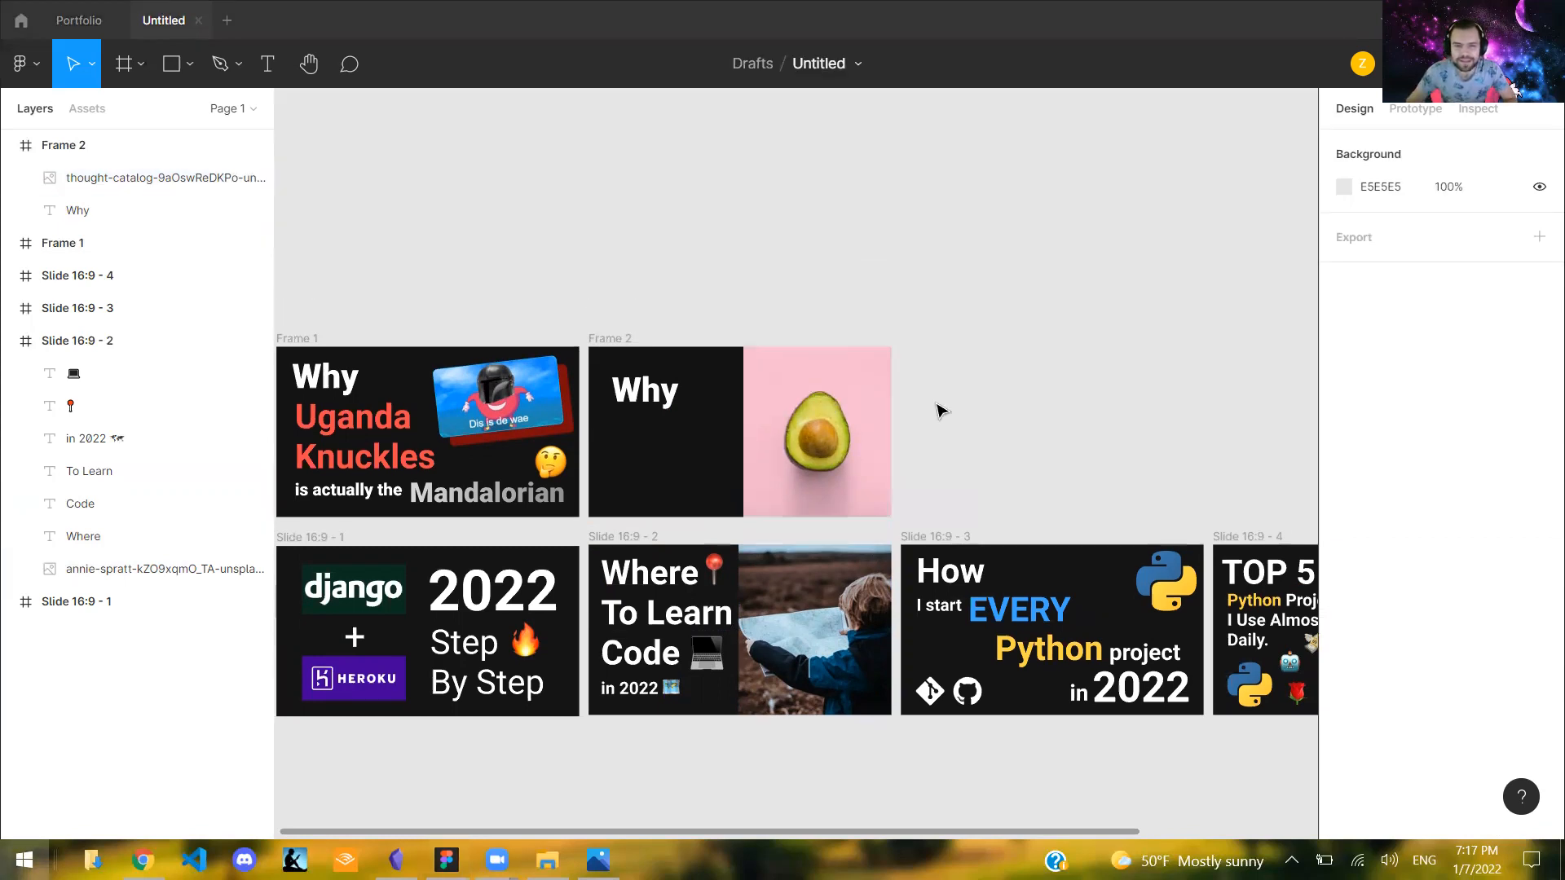
pyautogui.scroll(1, 896, 497)
pyautogui.keyDown('ctrl'); pyautogui.scroll(2, 849, 559); pyautogui.keyUp('ctrl')
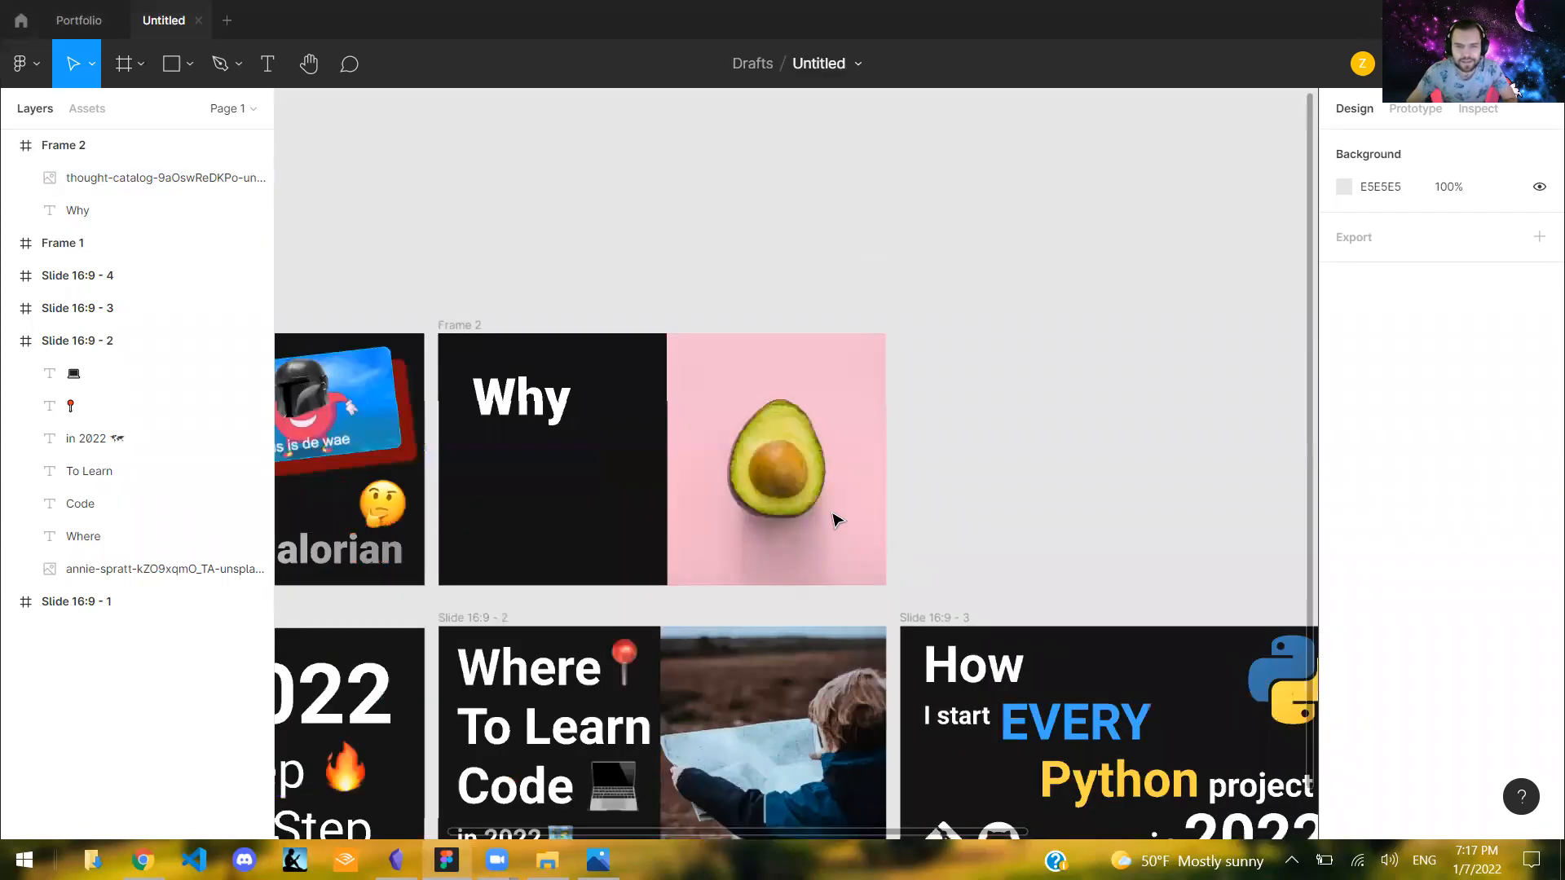
pyautogui.keyDown('ctrl'); pyautogui.scroll(-1, 836, 521); pyautogui.keyUp('ctrl')
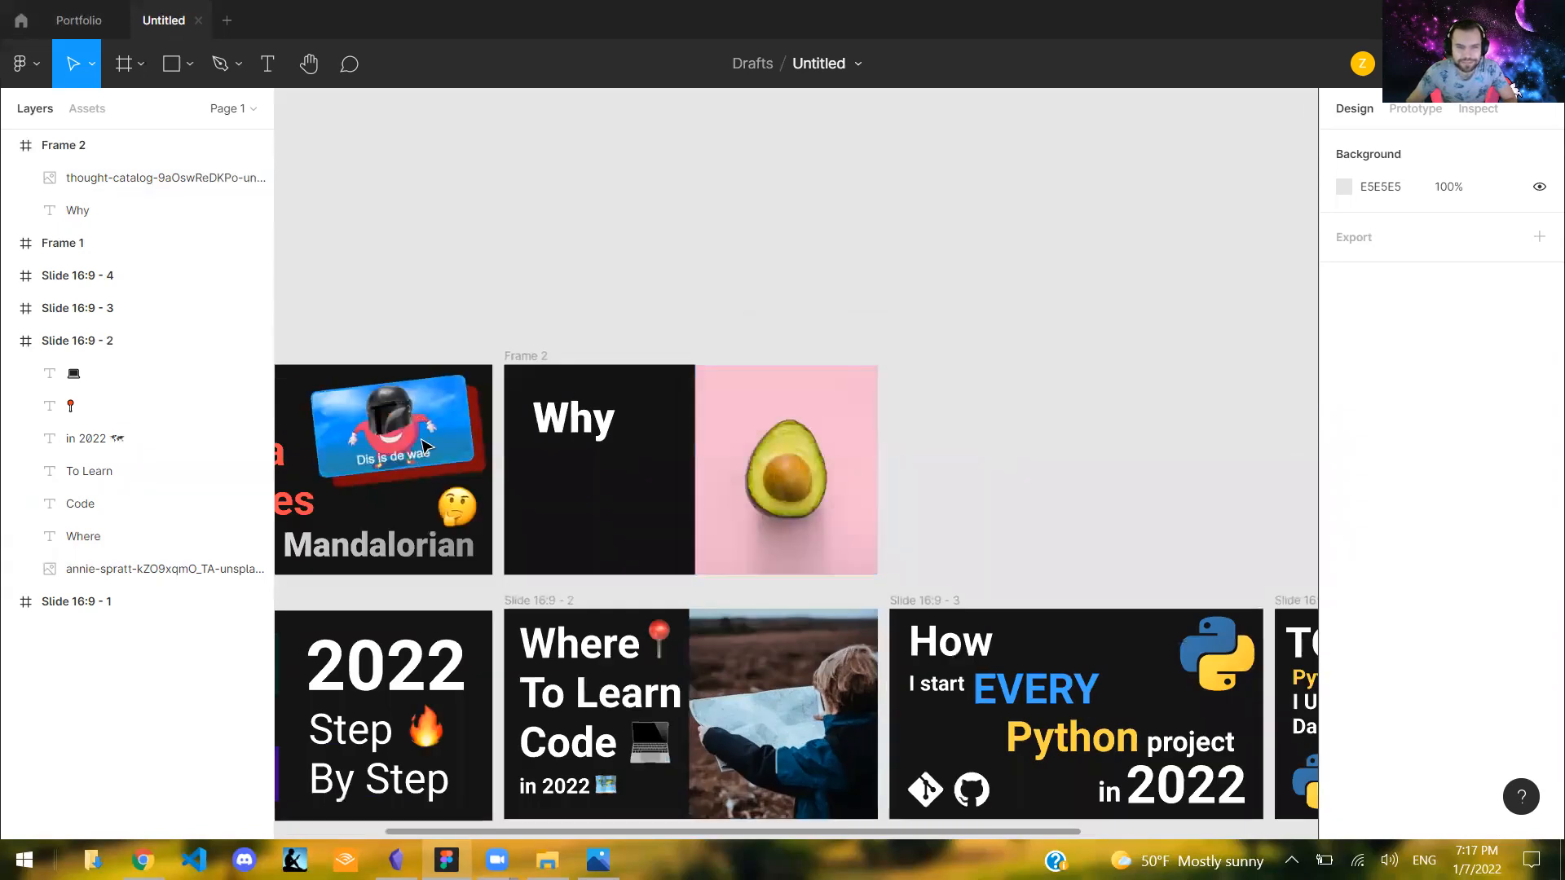
pyautogui.moveTo(774, 455); pyautogui.dragTo(756, 454)
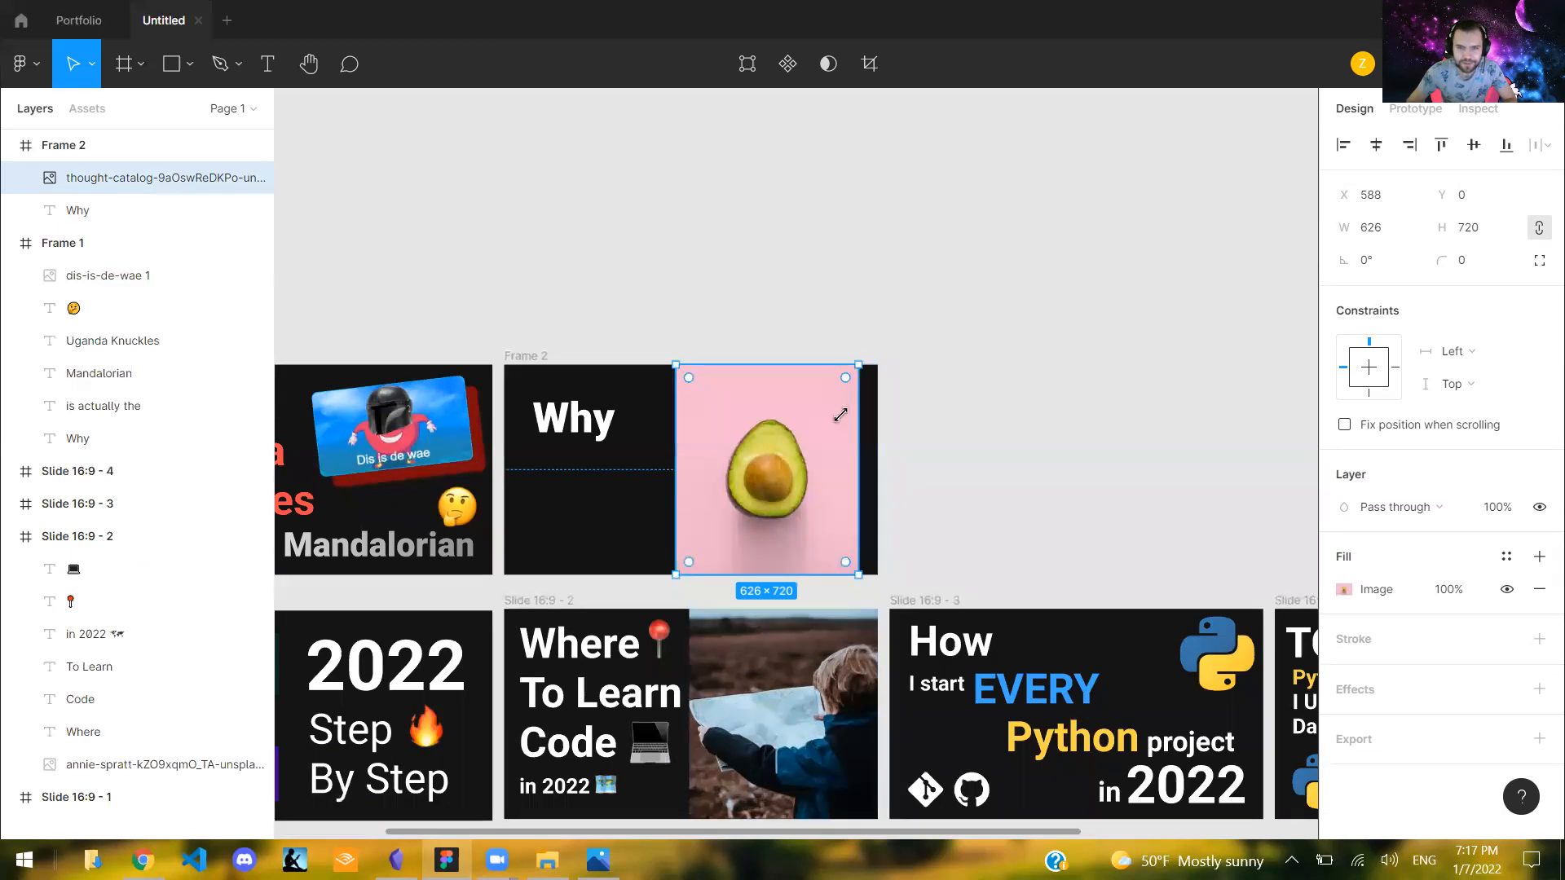
pyautogui.moveTo(814, 458); pyautogui.dragTo(779, 506)
pyautogui.moveTo(825, 402); pyautogui.dragTo(803, 429)
pyautogui.moveTo(707, 472); pyautogui.dragTo(779, 438)
pyautogui.click(543, 249)
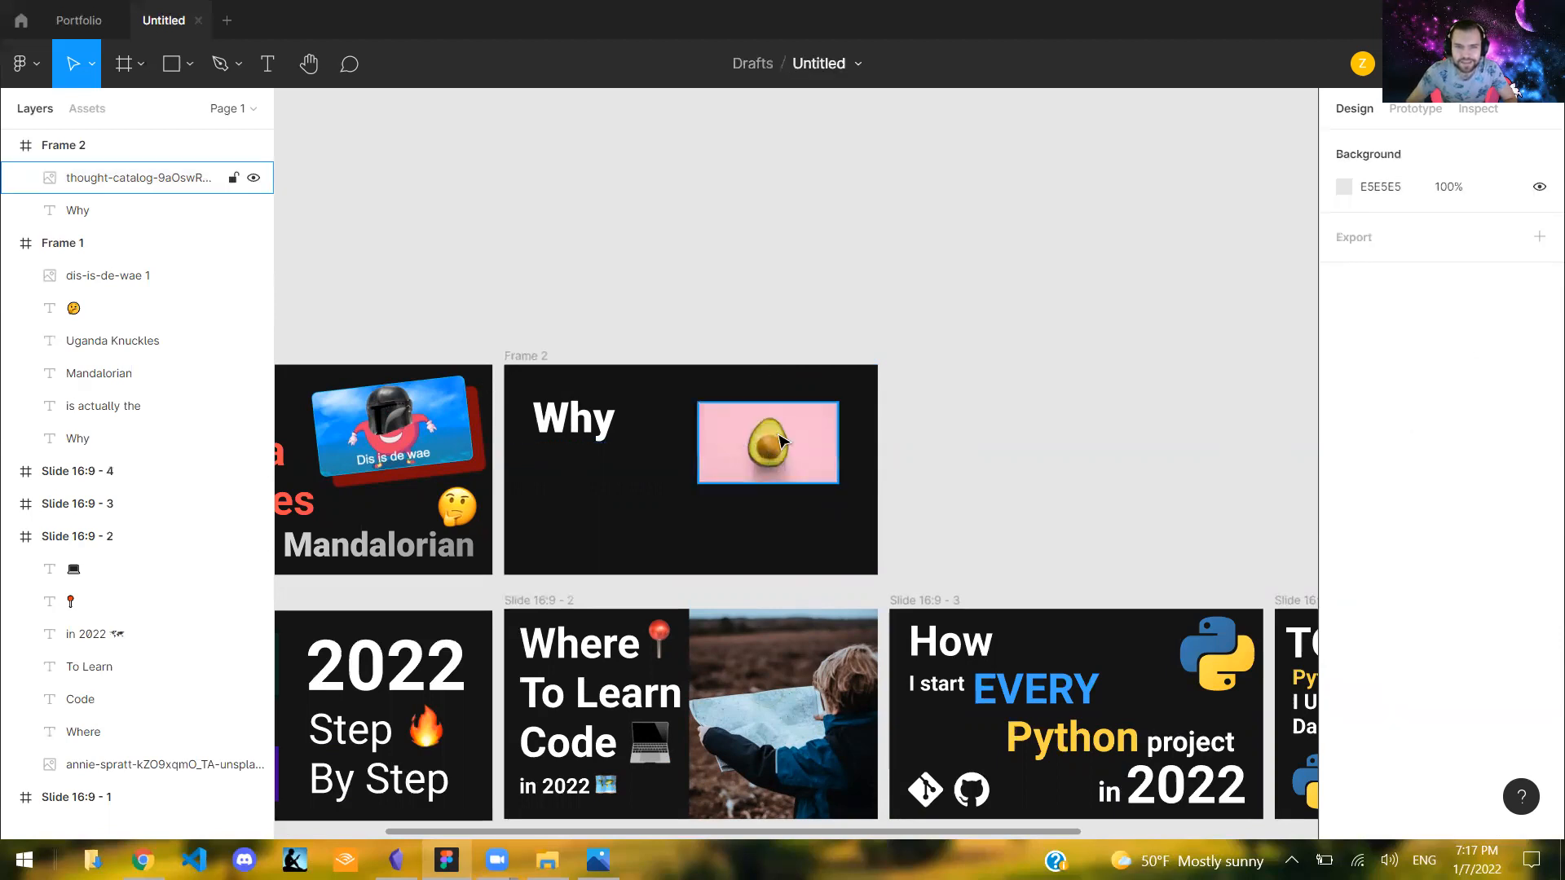
pyautogui.click(754, 338)
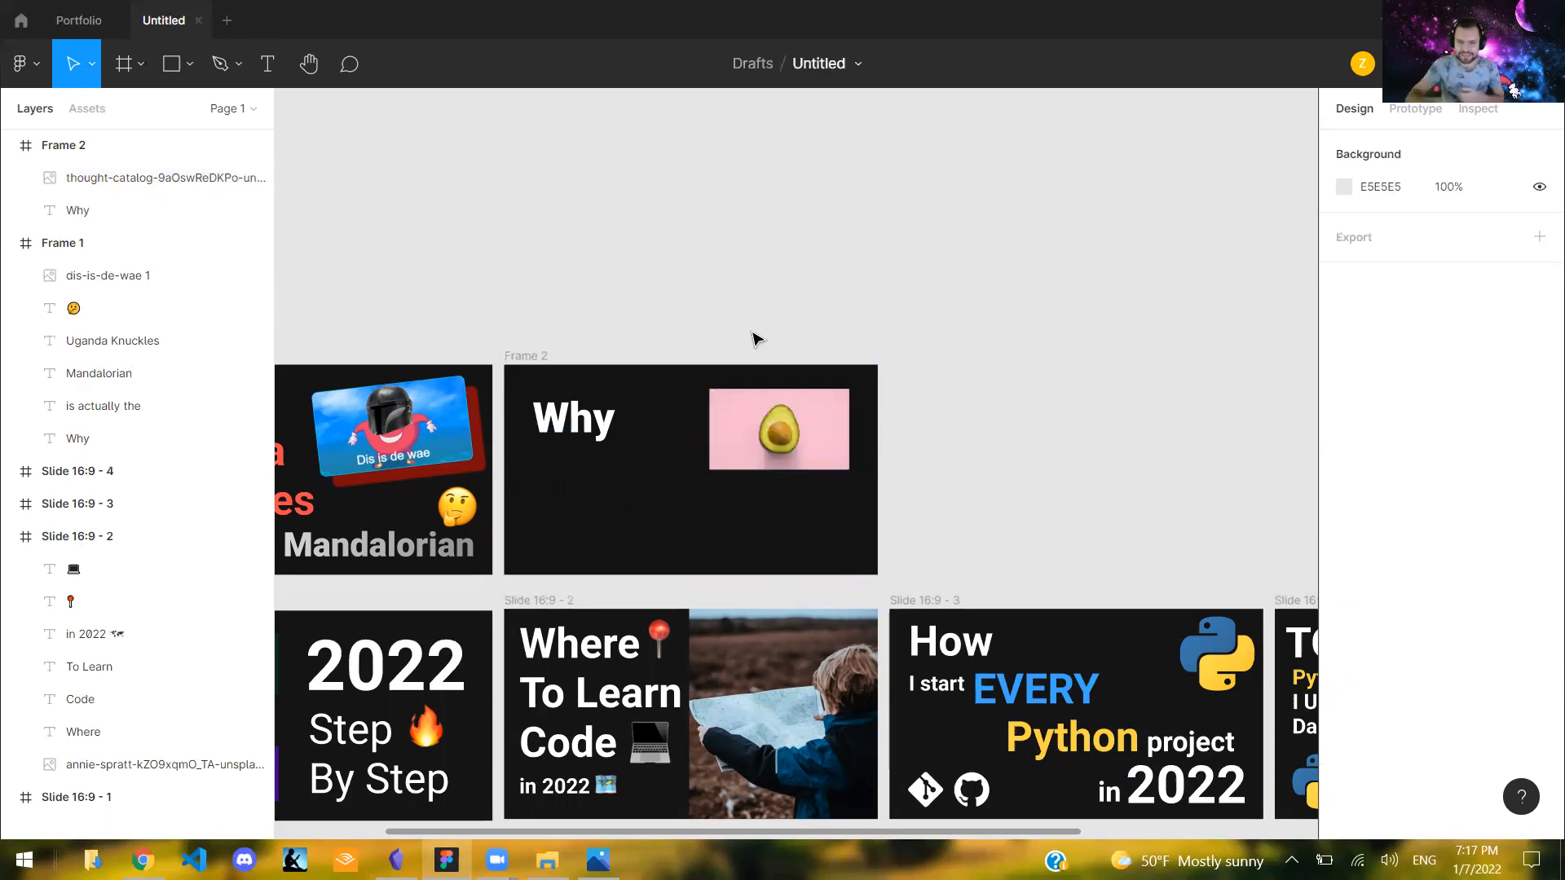
# - Move the avocado image in Frame 2 to X 640, Y 98
pyautogui.scroll(2, 786, 475)
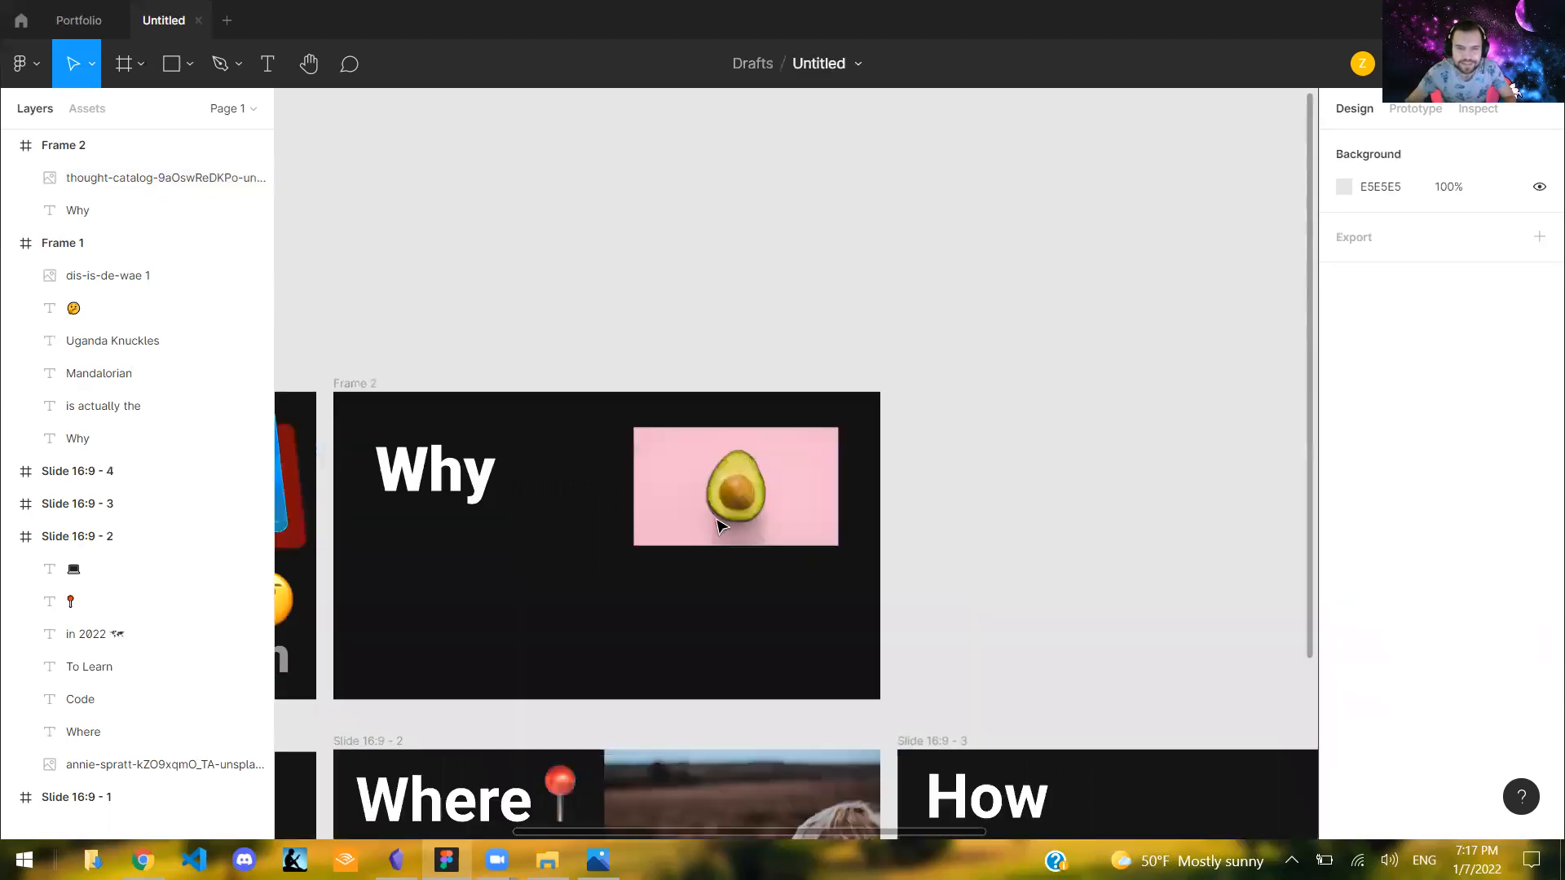
pyautogui.scroll(1, 718, 519)
pyautogui.moveTo(726, 493); pyautogui.dragTo(713, 733)
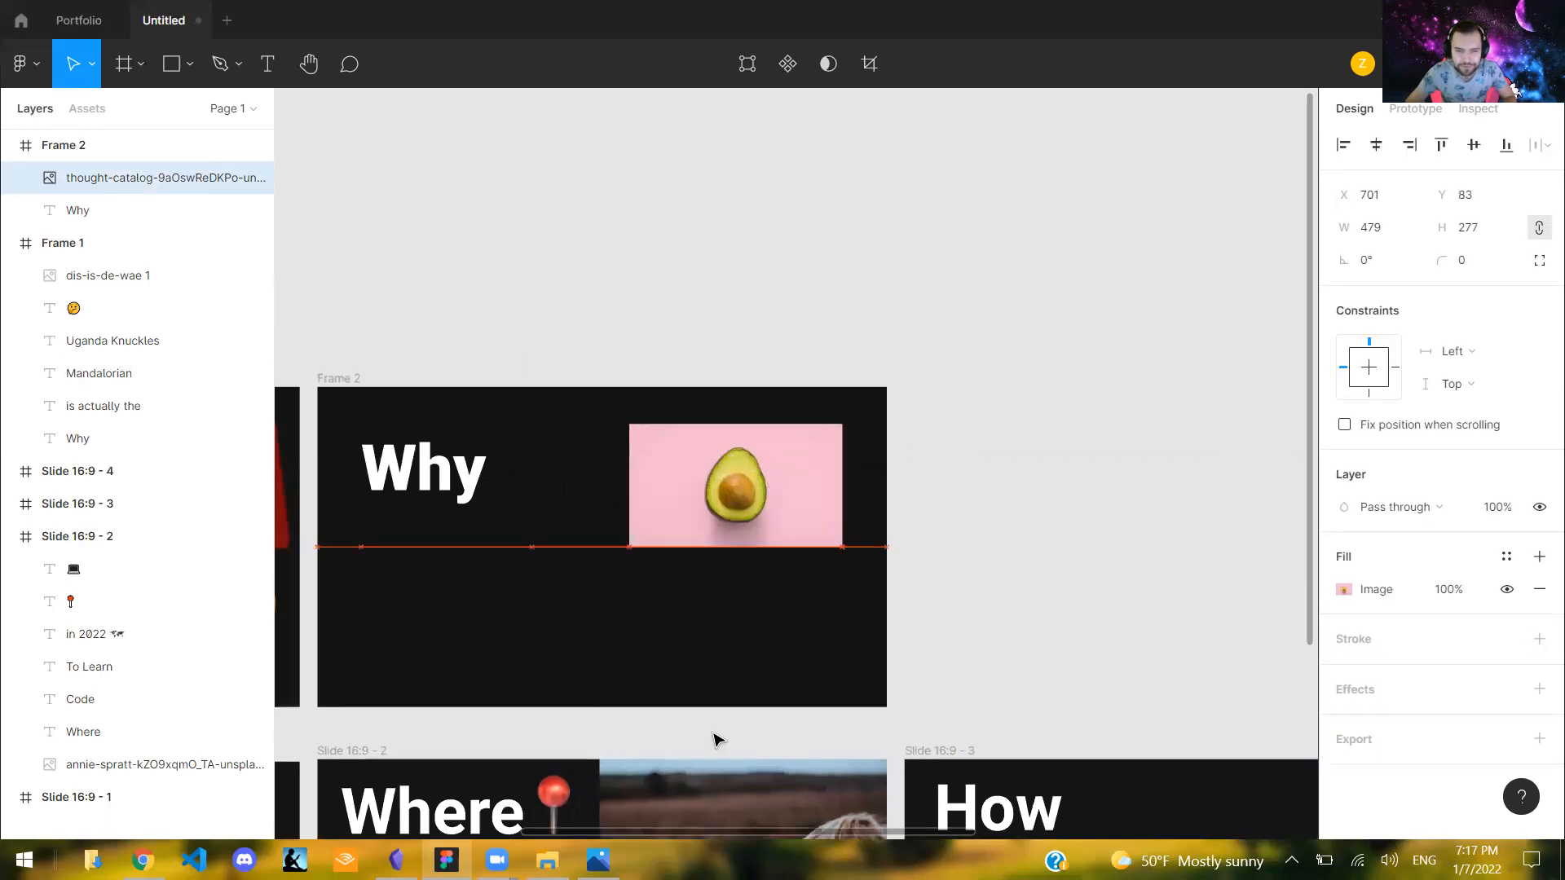
pyautogui.moveTo(819, 819); pyautogui.dragTo(750, 833)
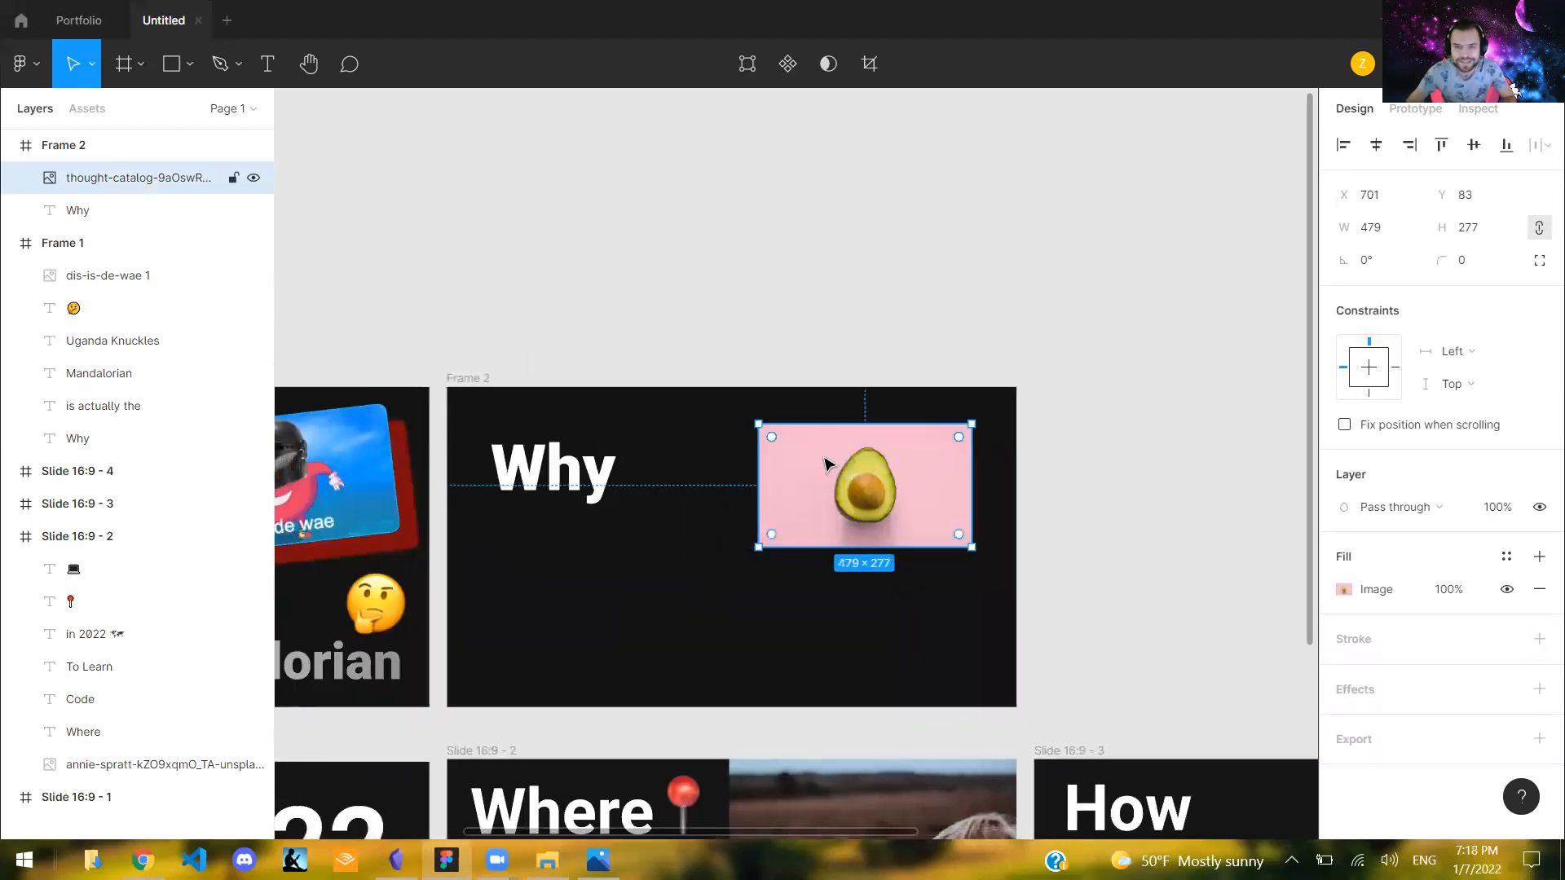
pyautogui.moveTo(933, 453); pyautogui.dragTo(906, 459)
pyautogui.scroll(3, 905, 459)
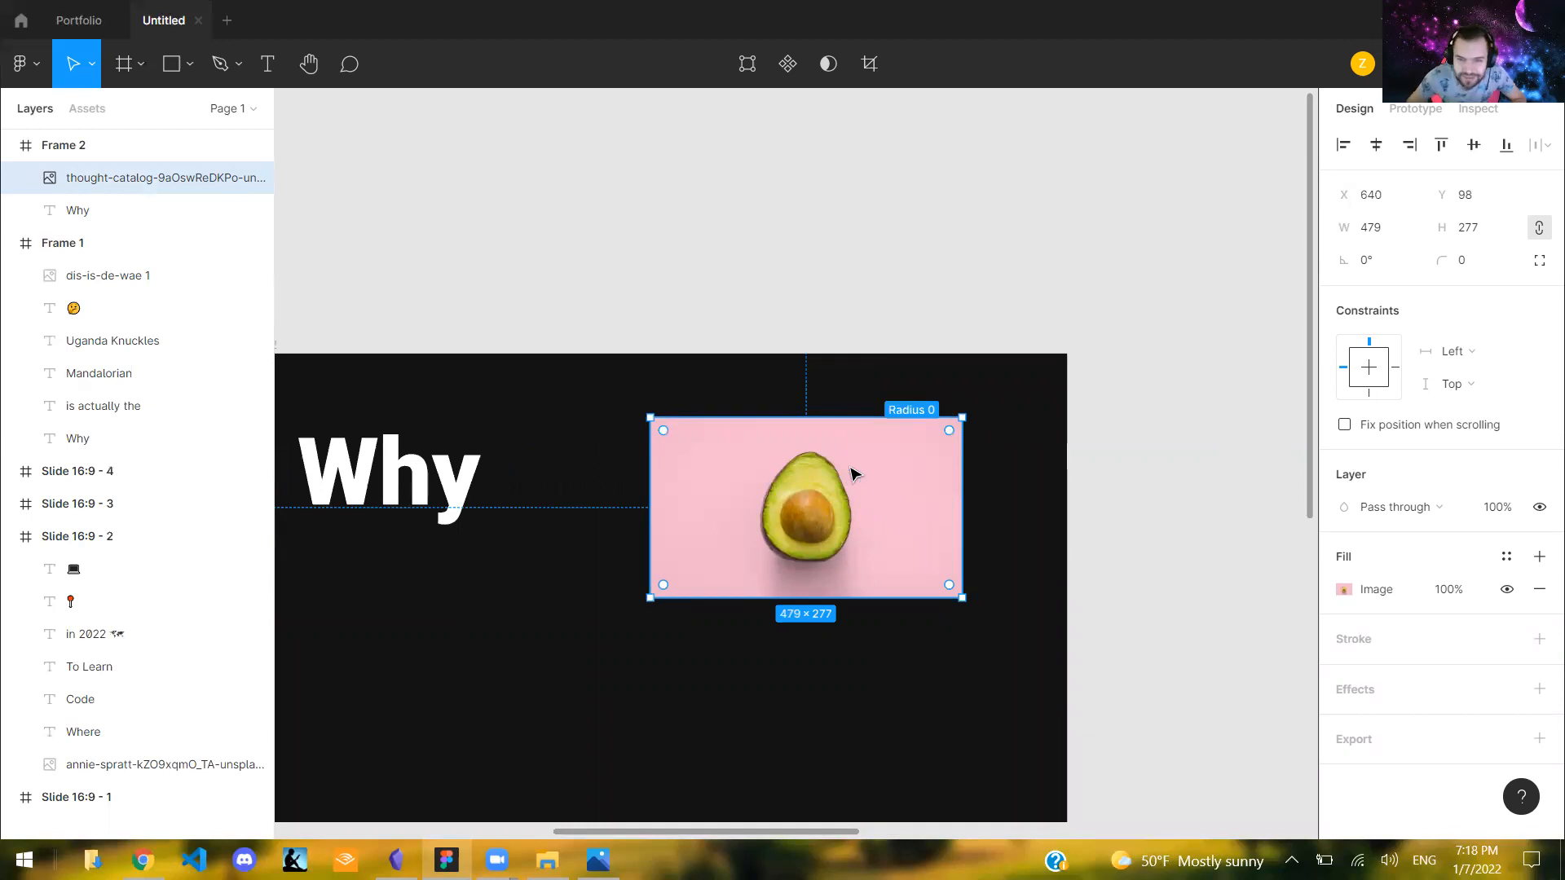
# - Round the avocado image's corners with a radius of 26 and move it to X 653, Y 39
pyautogui.scroll(1, 742, 465)
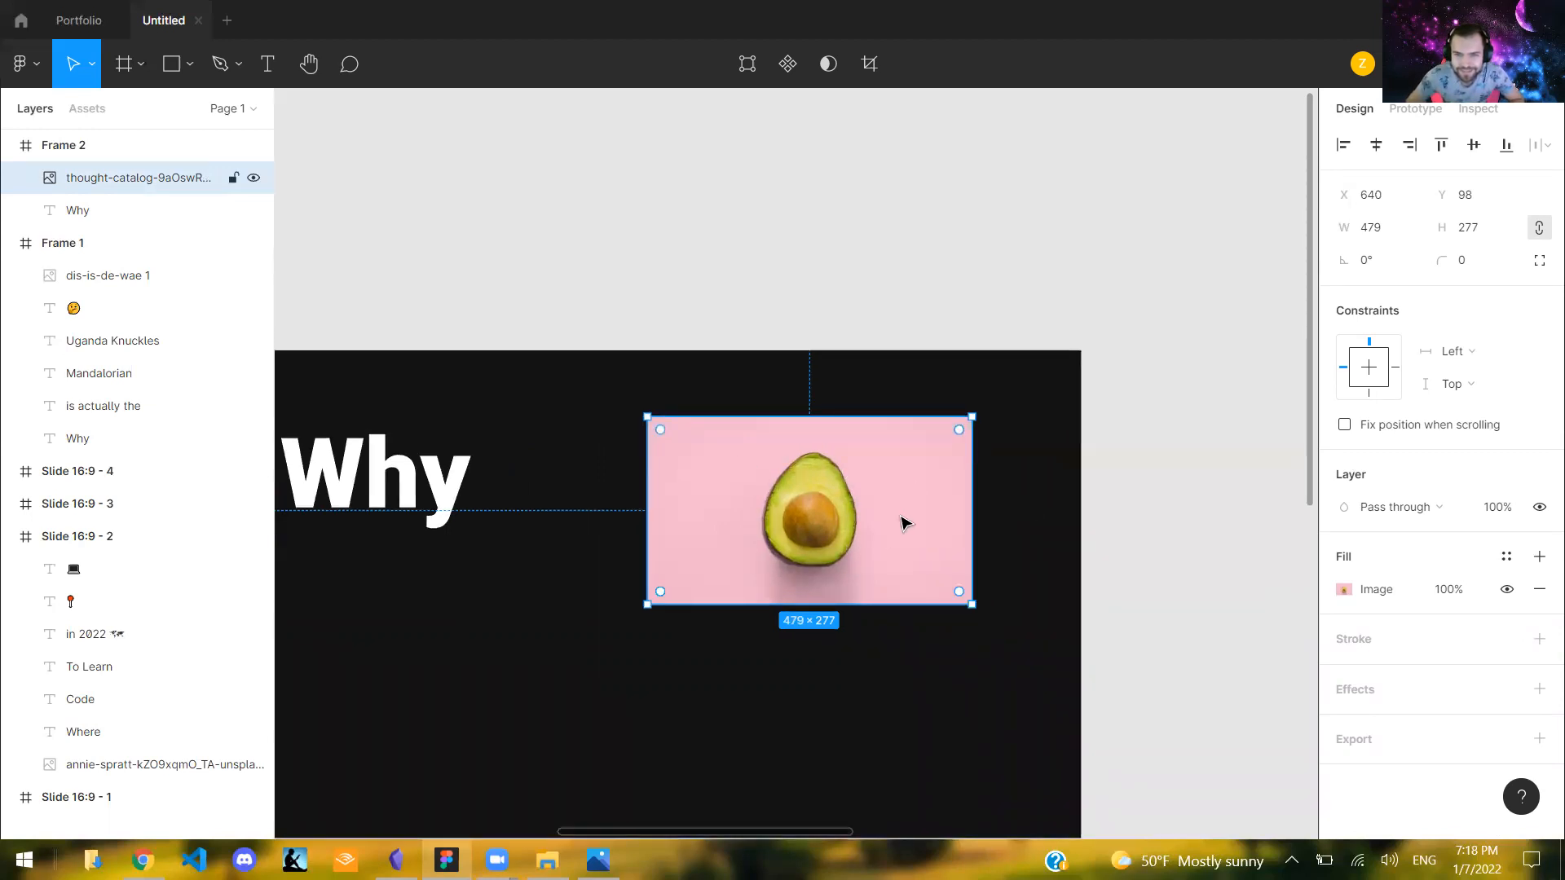
pyautogui.moveTo(962, 432); pyautogui.dragTo(989, 413)
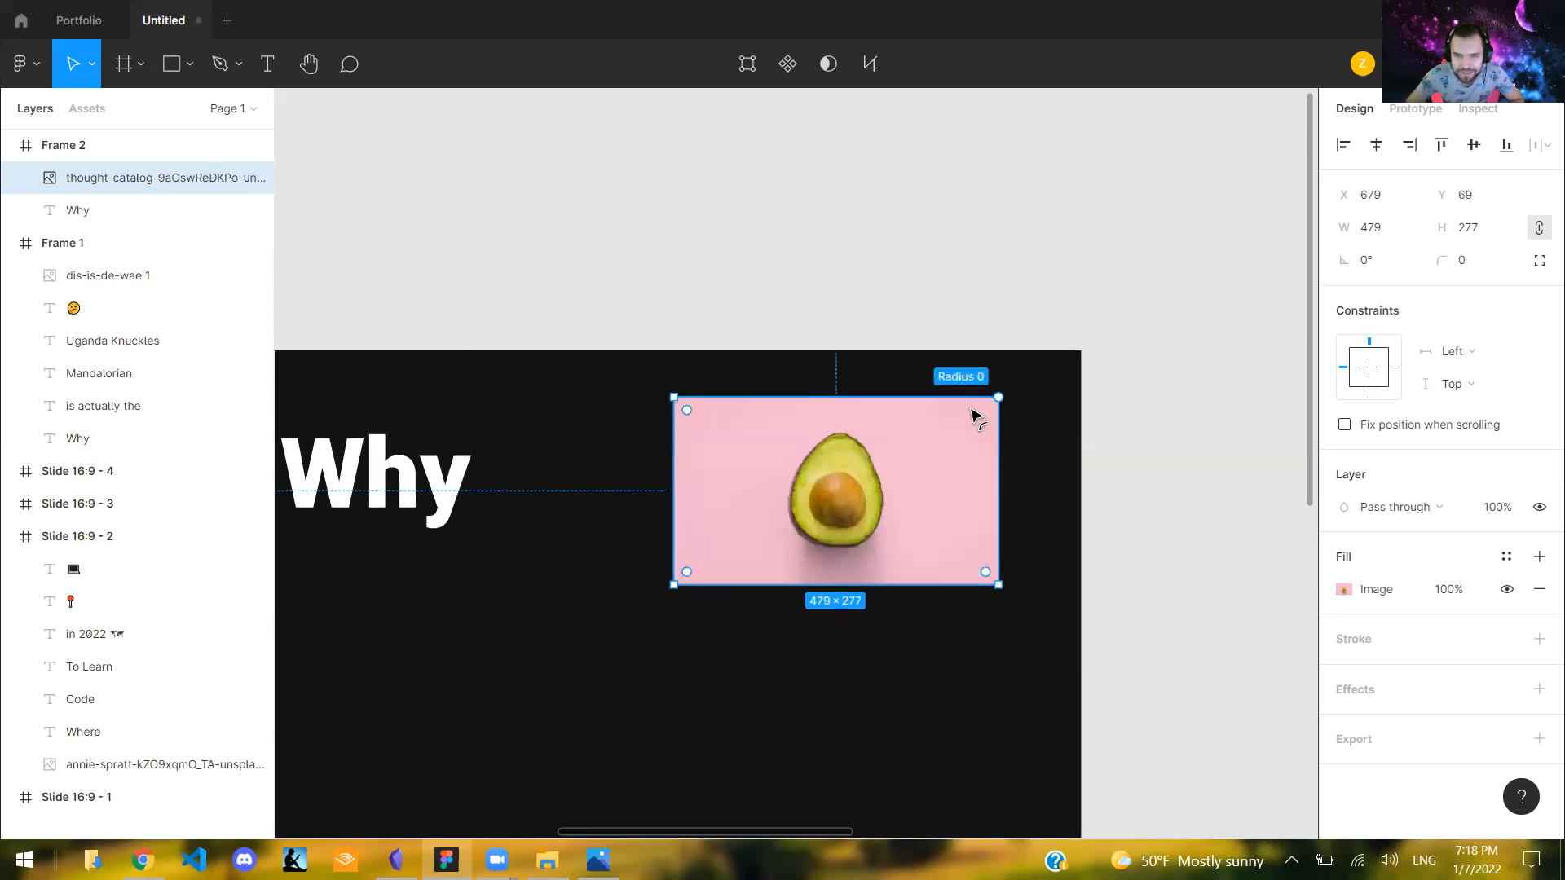
pyautogui.press('Escape')
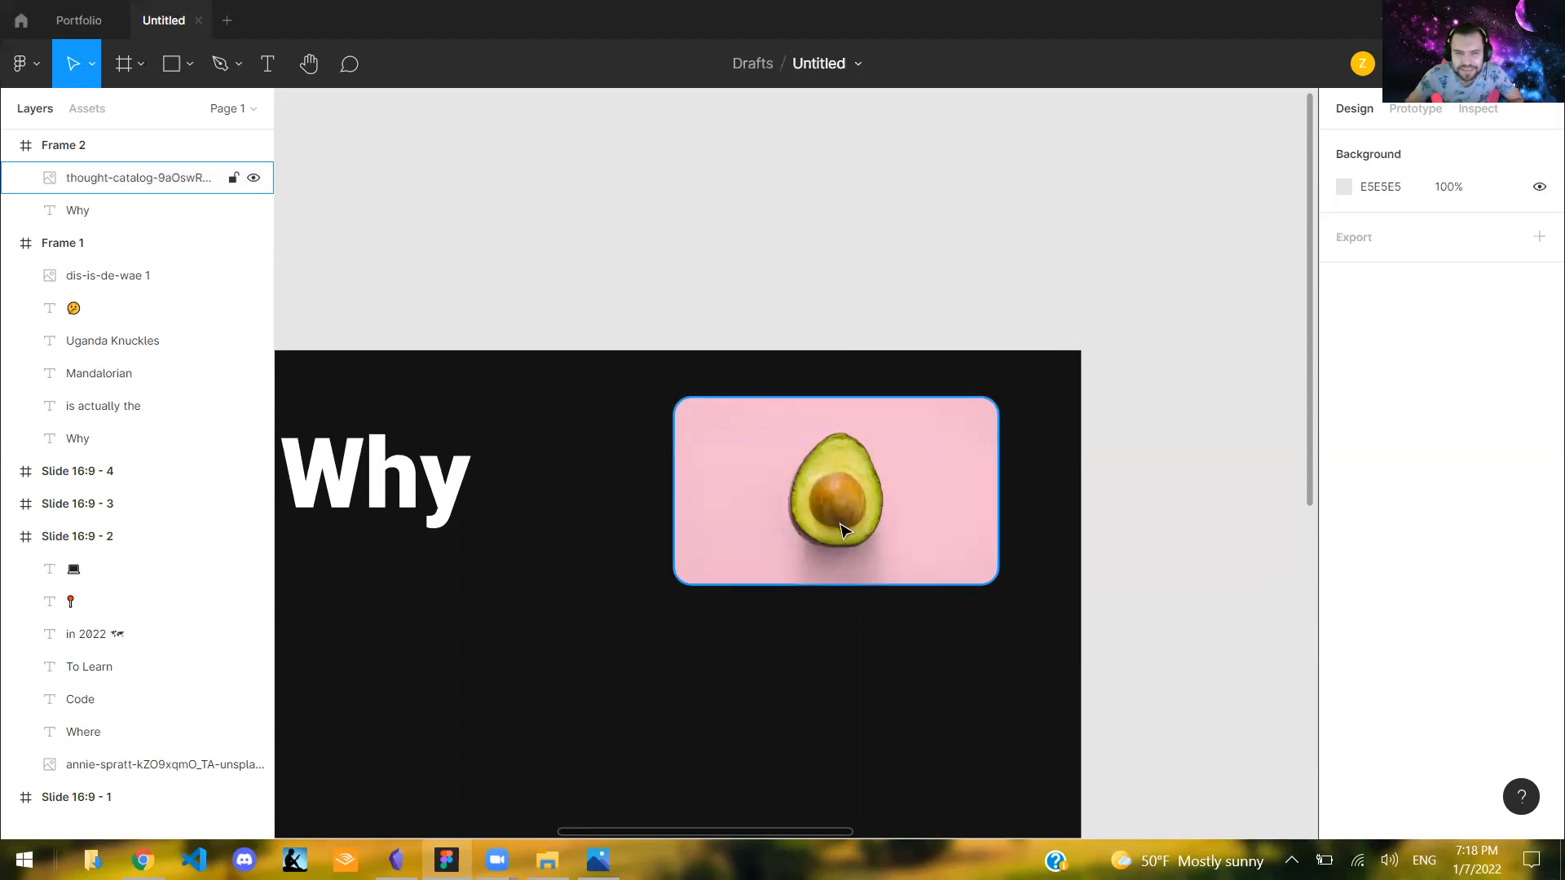
pyautogui.moveTo(840, 482)
pyautogui.mouseDown()
pyautogui.moveTo(781, 516)
pyautogui.moveTo(822, 463)
pyautogui.mouseUp()
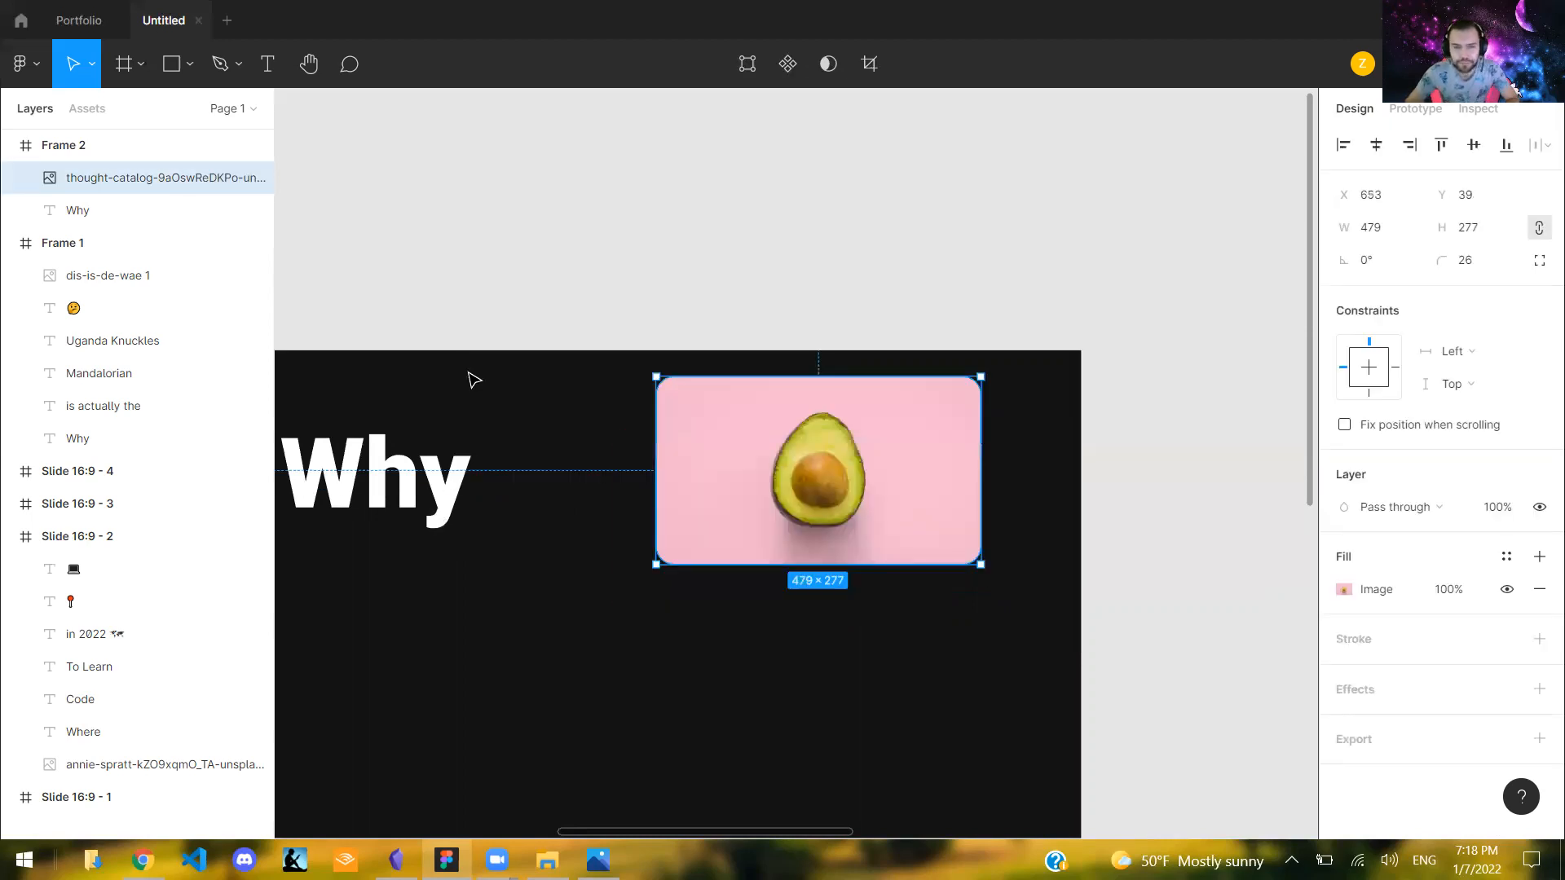
# - Examine the text and picture layout of the Frame 1 thumbnail and compare it with Frame 2
pyautogui.press('Tab')
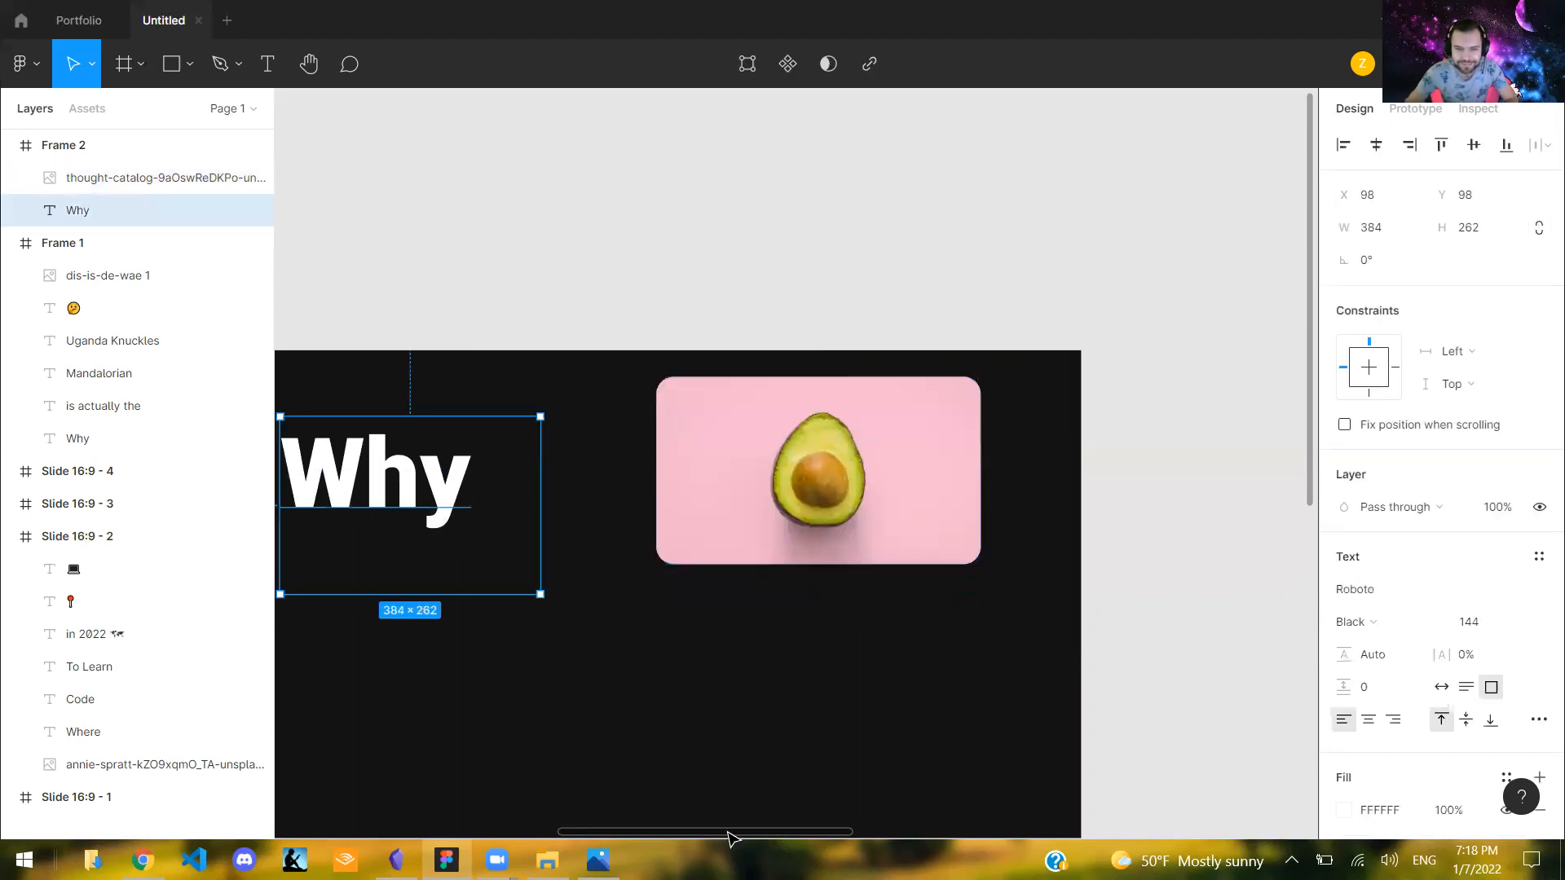
pyautogui.hscroll(-2, 697, 304)
pyautogui.click(699, 297)
pyautogui.scroll(-1, 673, 411)
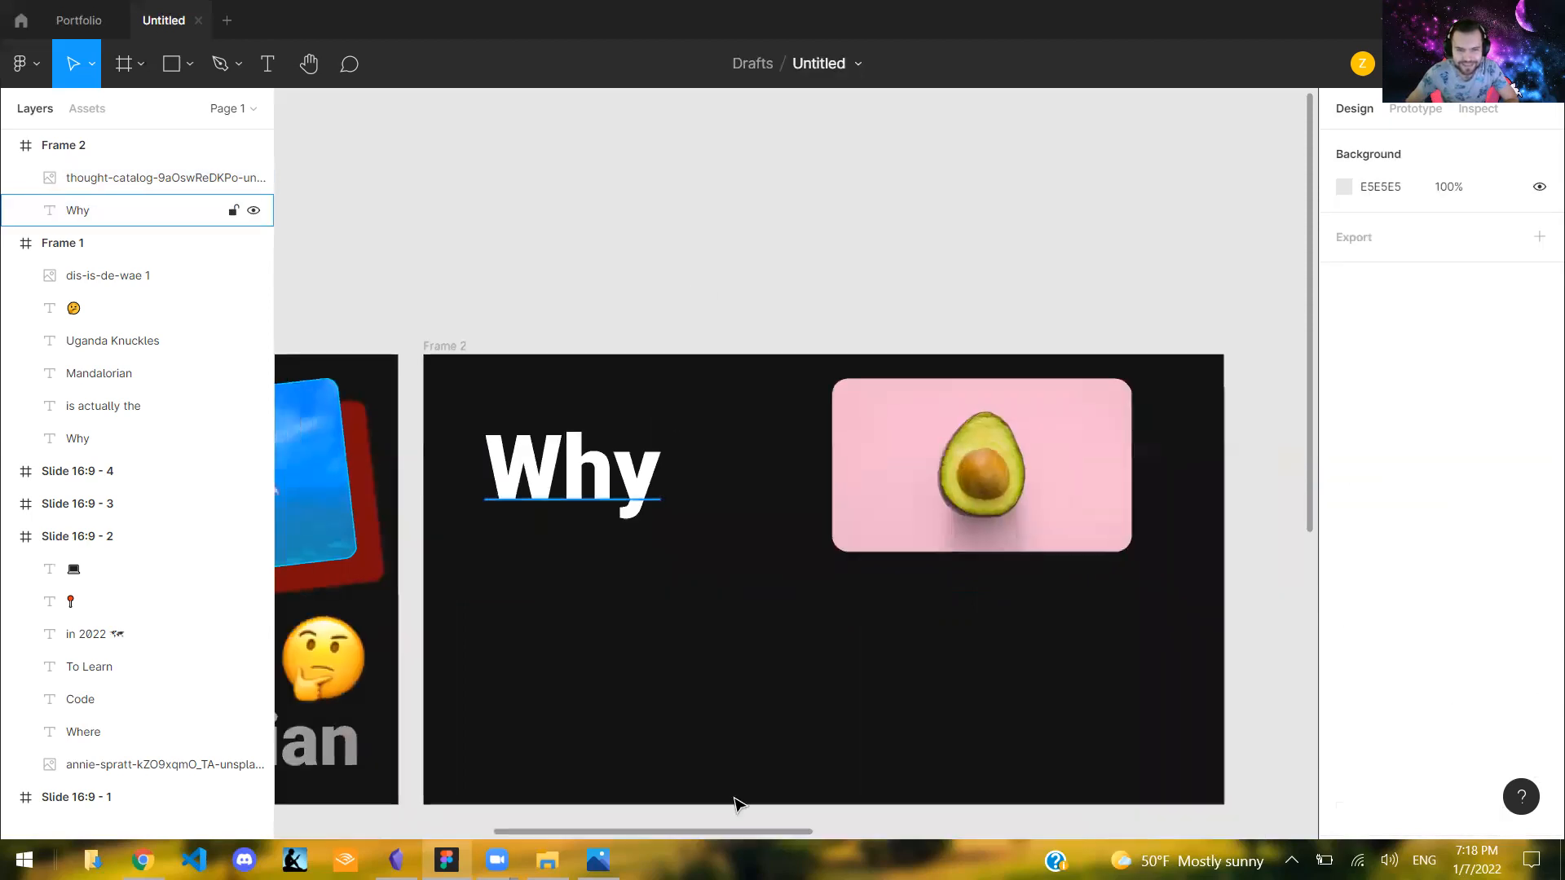
pyautogui.hscroll(-7, 796, 463)
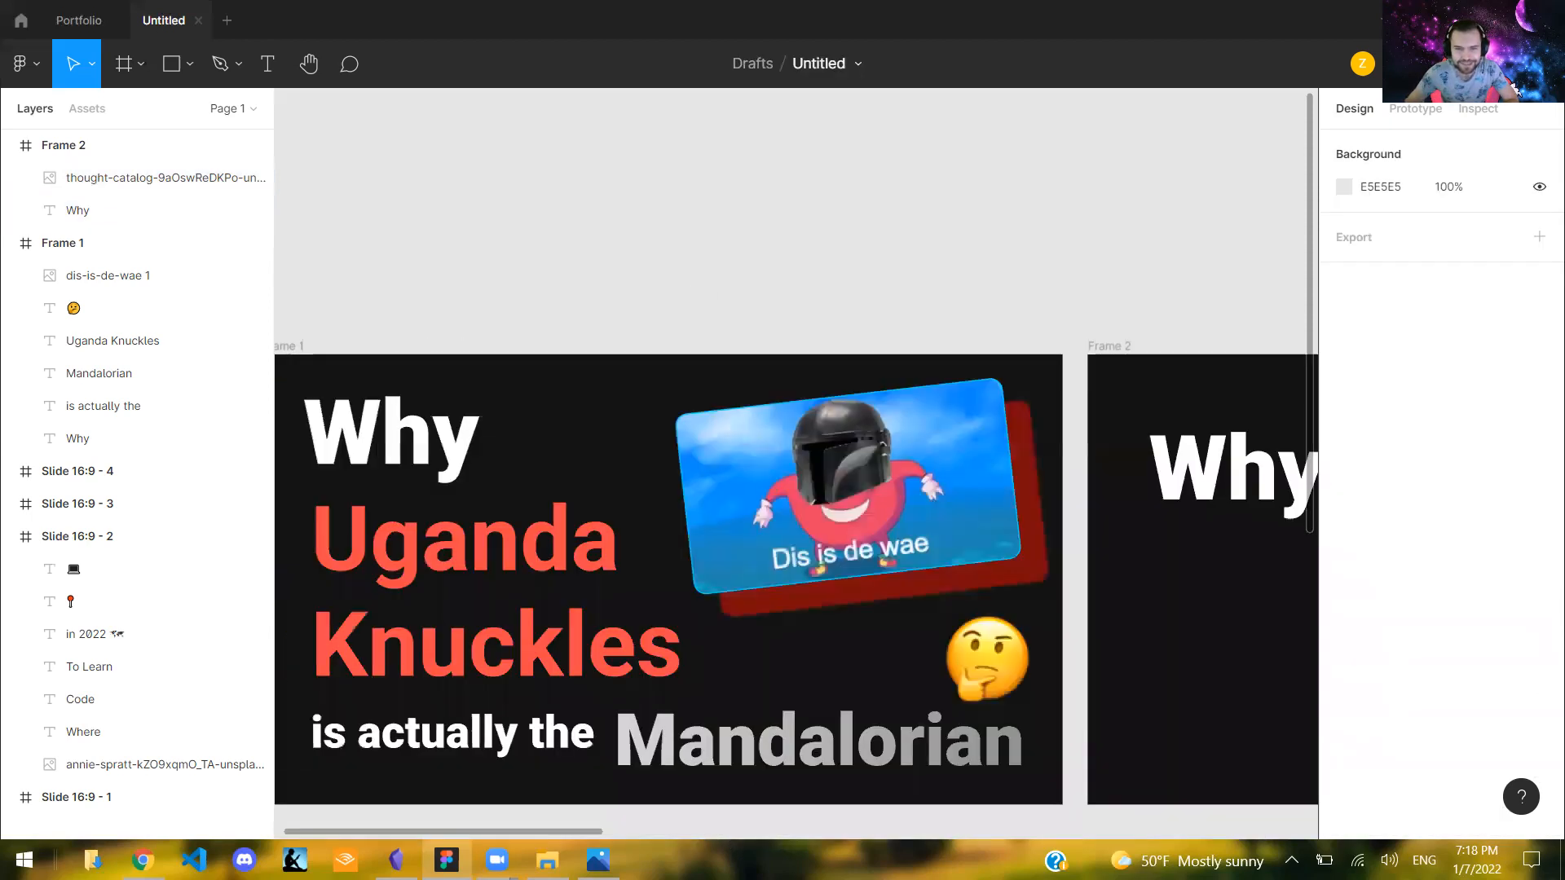
pyautogui.hscroll(3, 709, 803)
pyautogui.hscroll(-5, 646, 839)
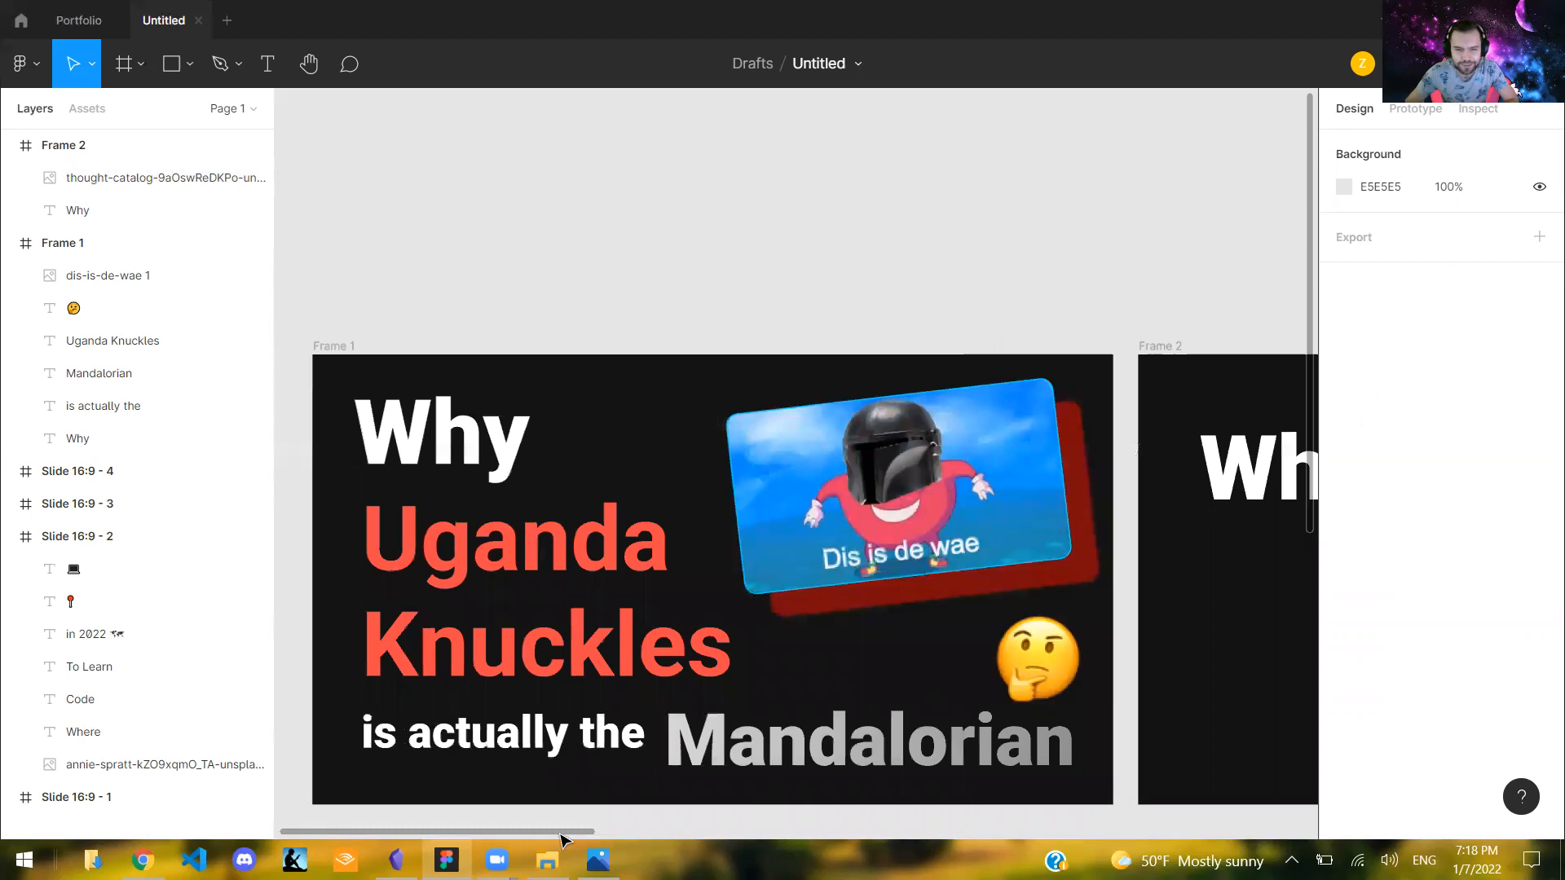
pyautogui.hscroll(5, 632, 832)
pyautogui.hscroll(10, 779, 811)
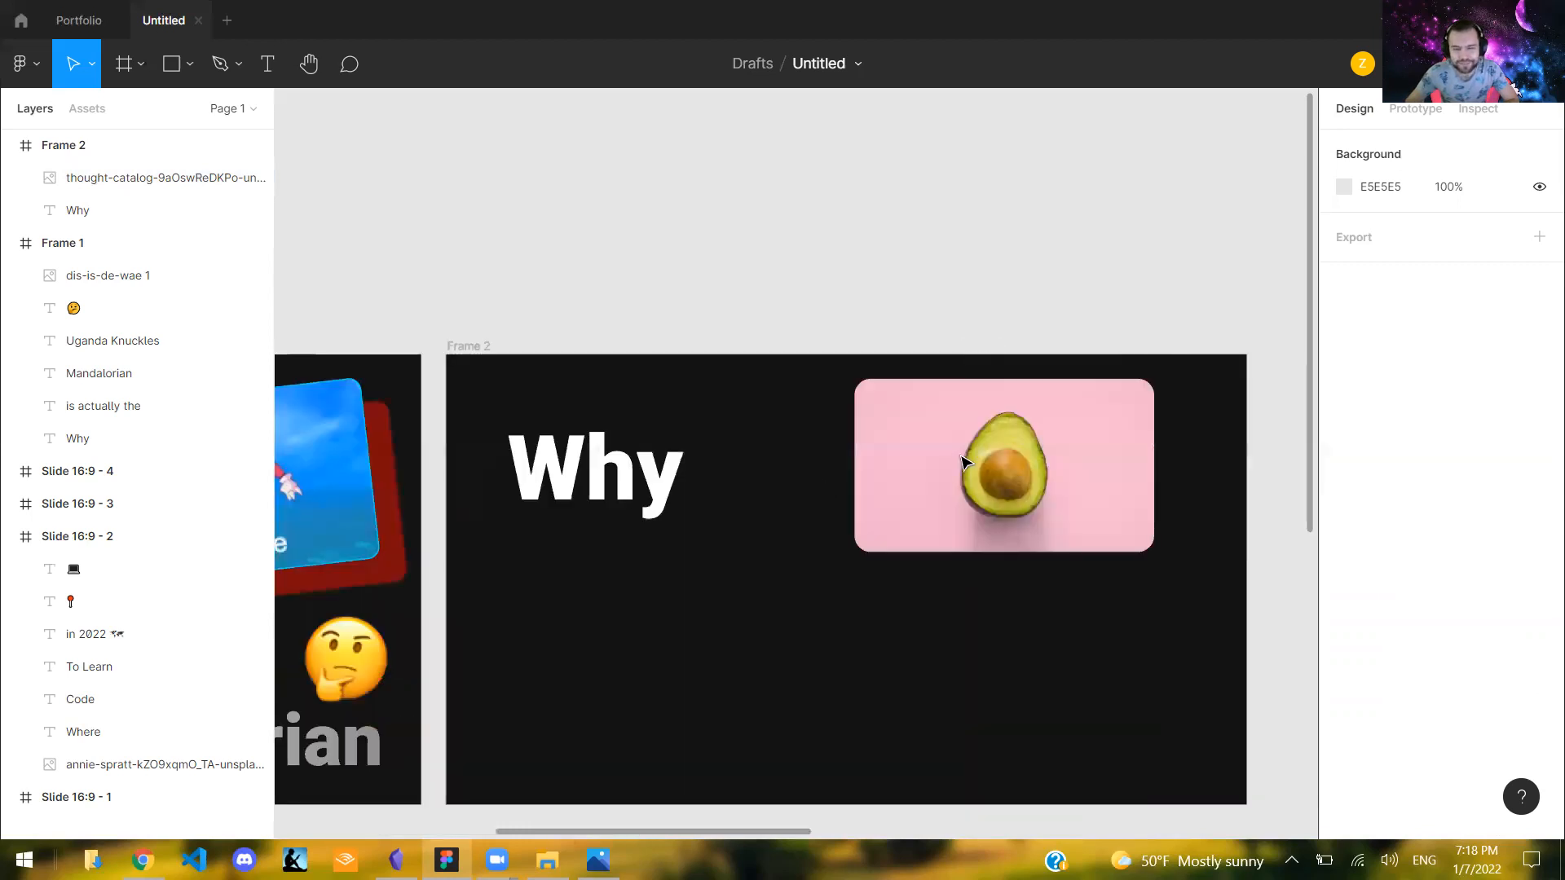
# - Position the avocado image at X 640, Y 49 and the "Why" title at X 88, Y 64 in Frame 2
pyautogui.click(987, 462)
pyautogui.moveTo(970, 467); pyautogui.dragTo(963, 473)
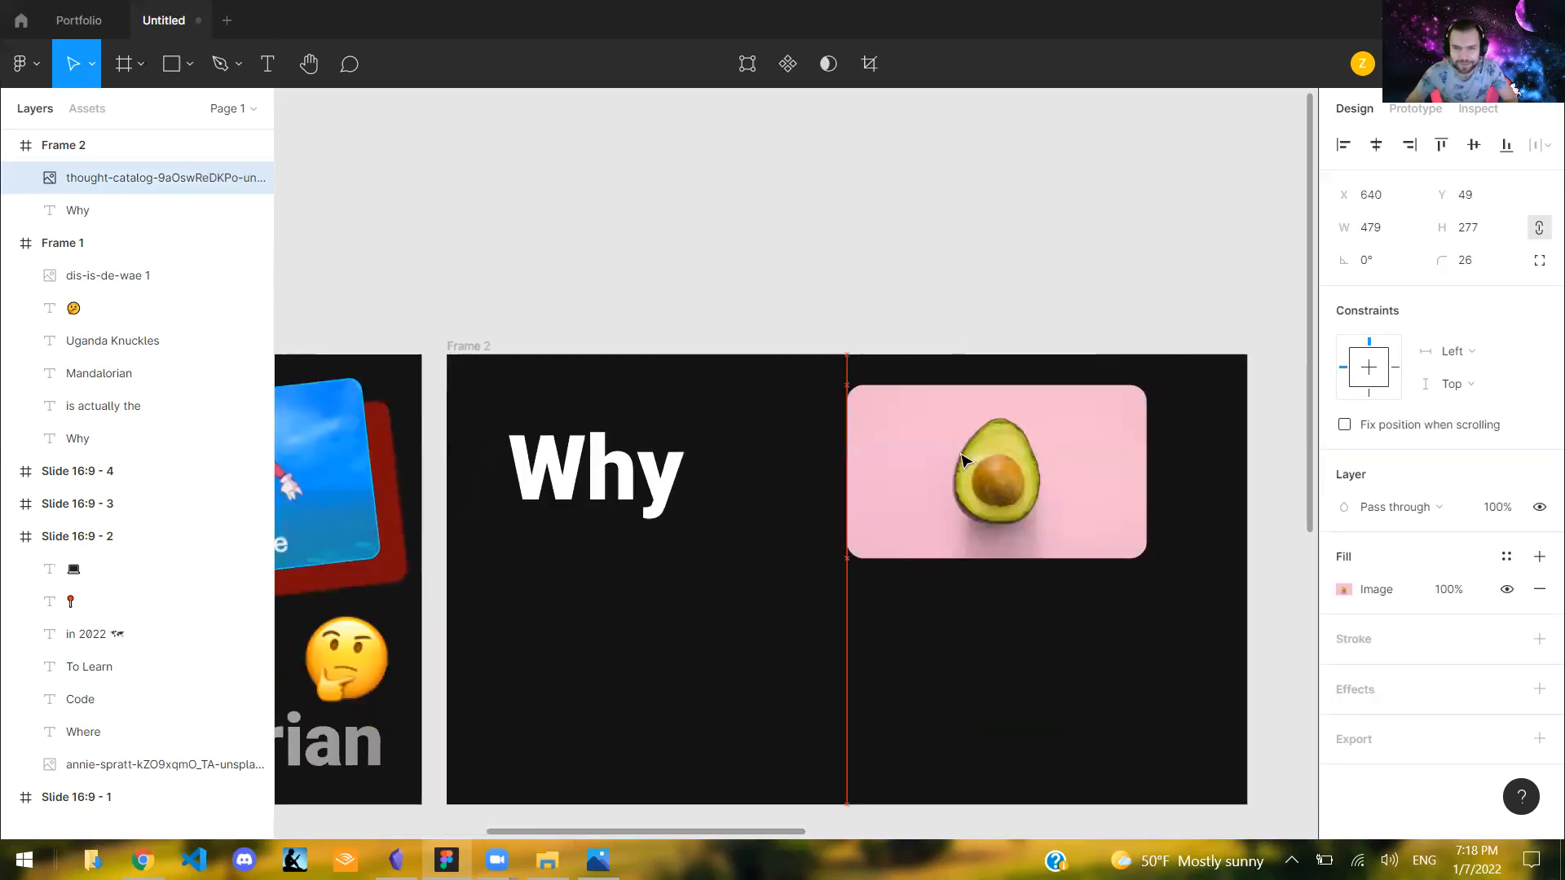
pyautogui.click(1077, 203)
pyautogui.click(644, 494)
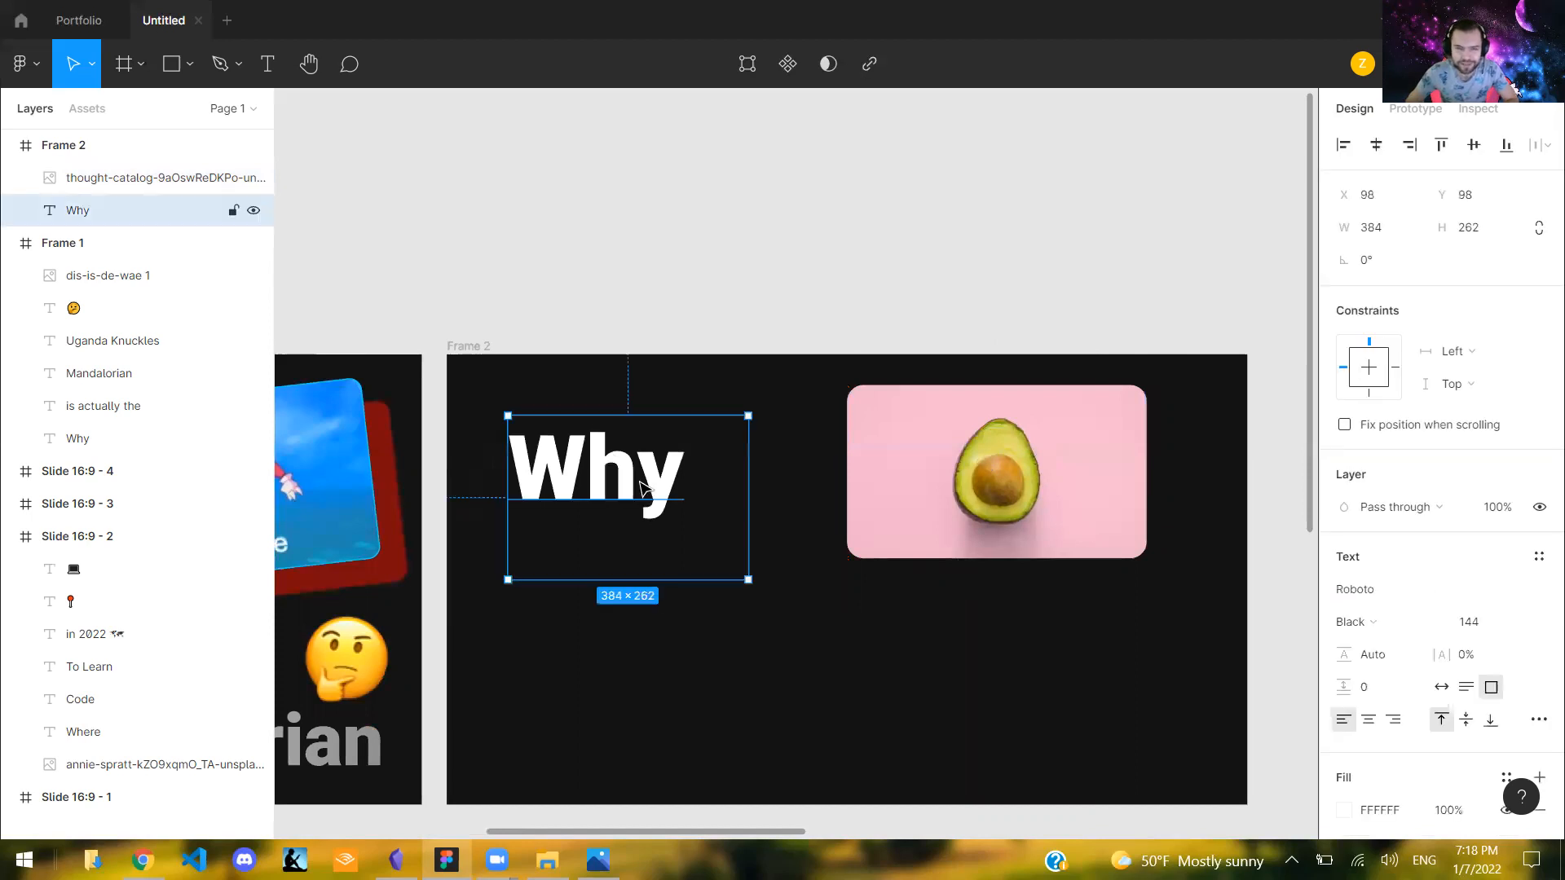
pyautogui.moveTo(634, 462); pyautogui.dragTo(658, 479)
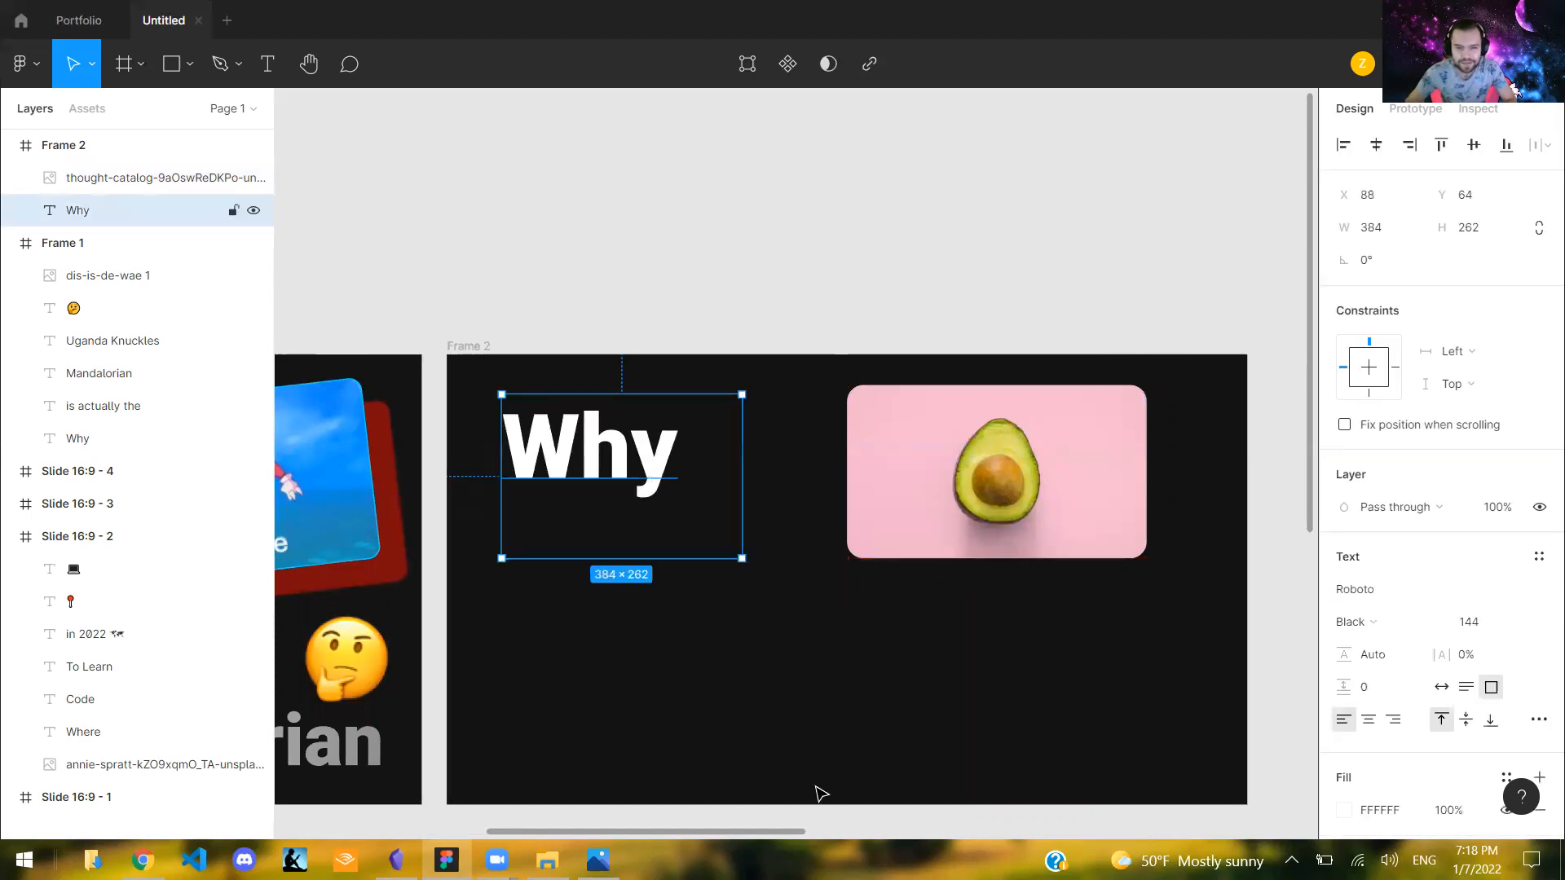
# - Duplicate the "Why" title, place the copy below it at X 88, Y 269, and change its text to "Avocados"
pyautogui.hotkey('ctrl', 'v')
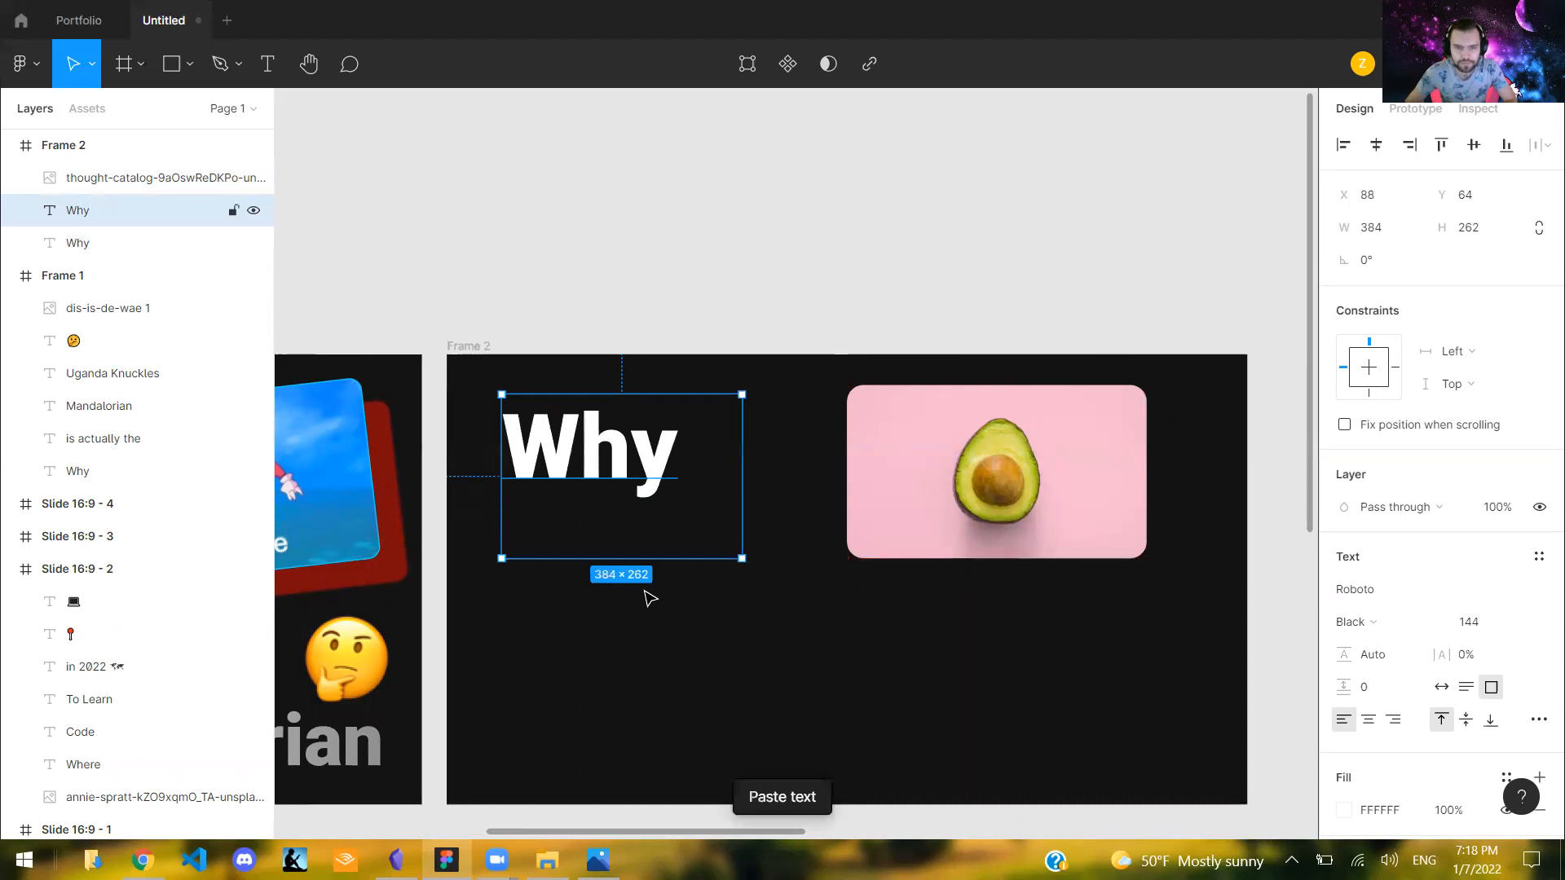
pyautogui.moveTo(667, 405); pyautogui.dragTo(667, 534)
pyautogui.doubleClick(667, 534)
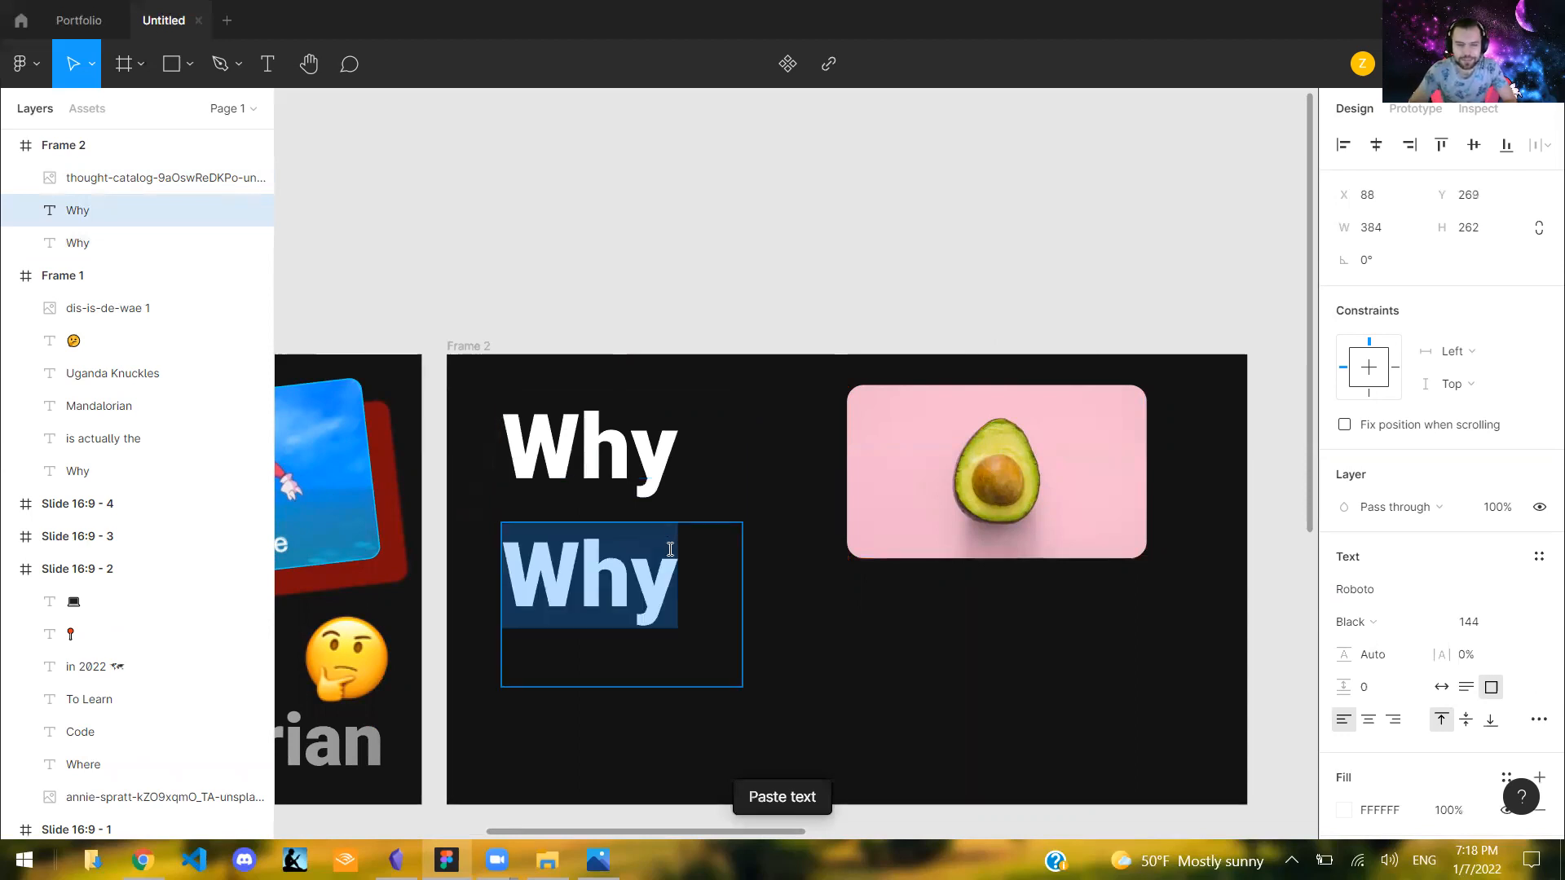
pyautogui.write('Avocados')
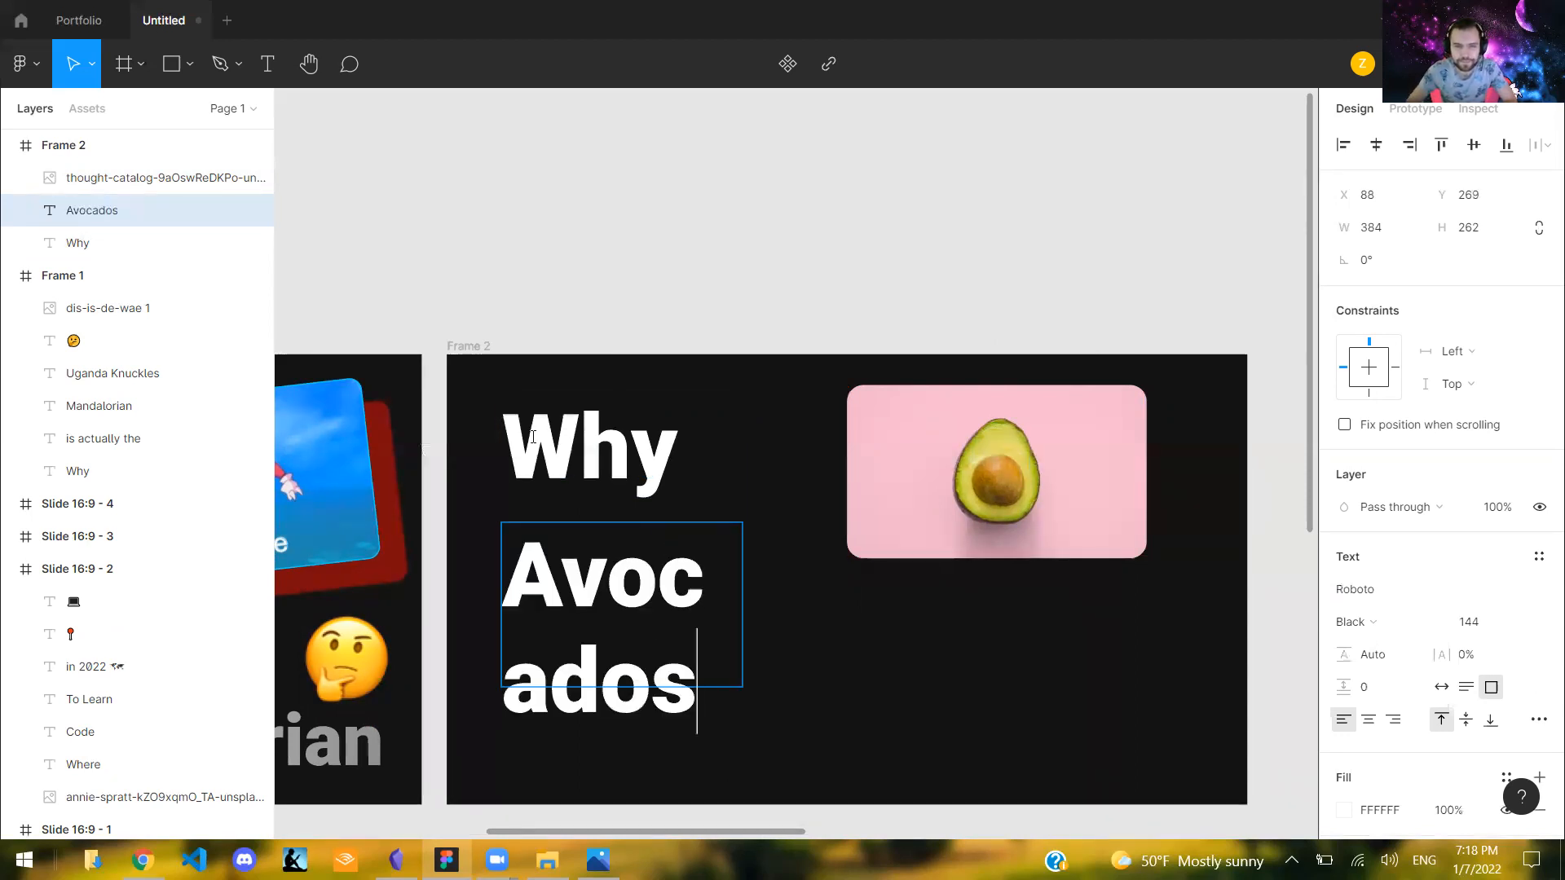
pyautogui.press('Escape')
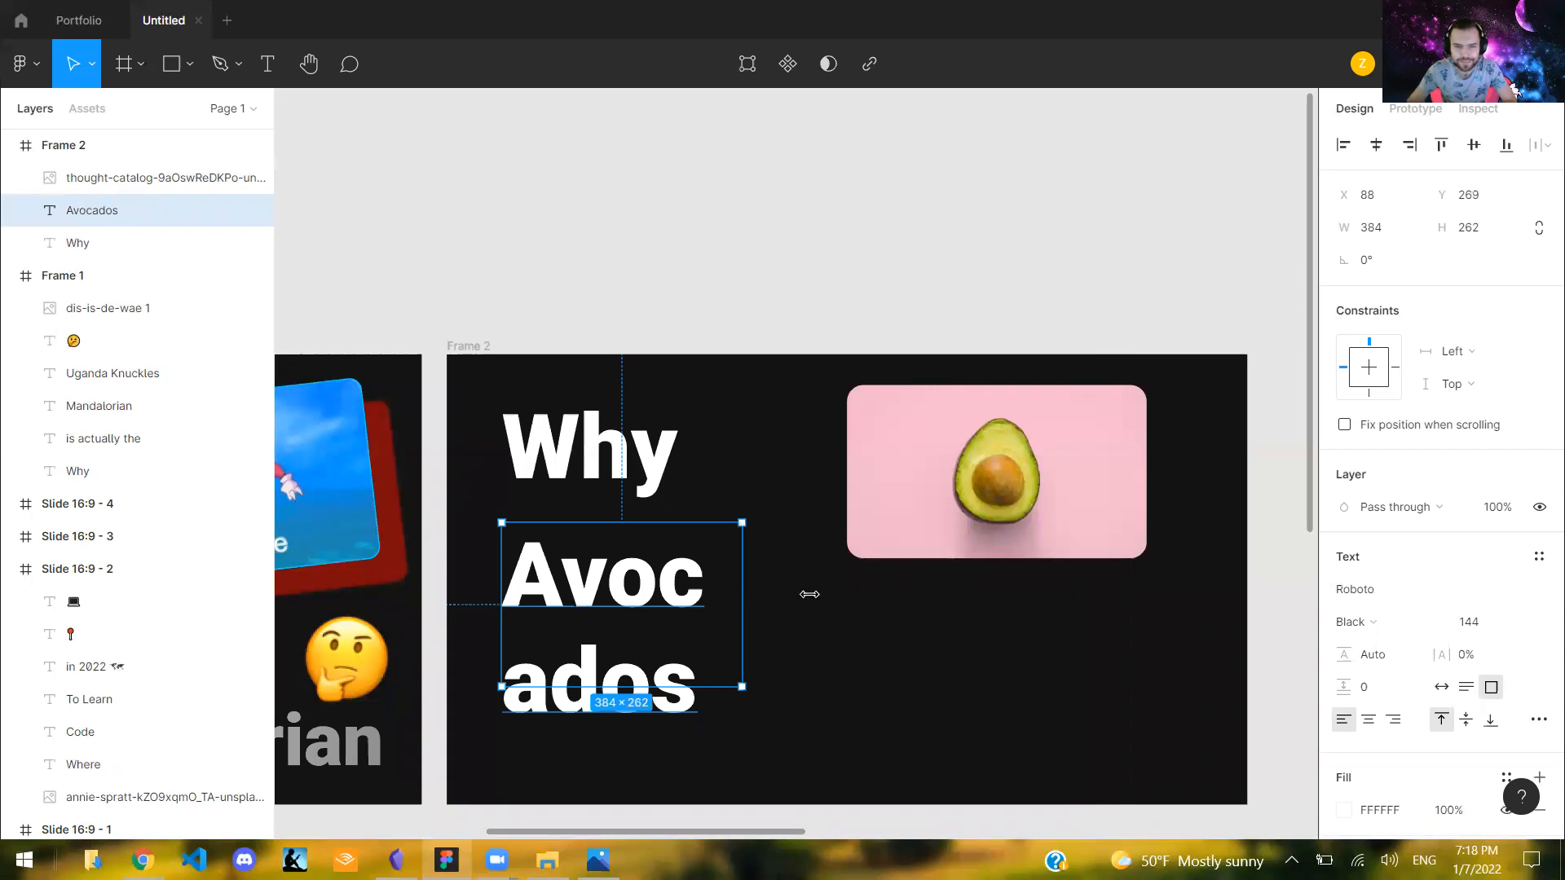
# - Widen the "Avocados" text box to 727 × 262 and set its font size to 100
pyautogui.moveTo(901, 591); pyautogui.dragTo(942, 521)
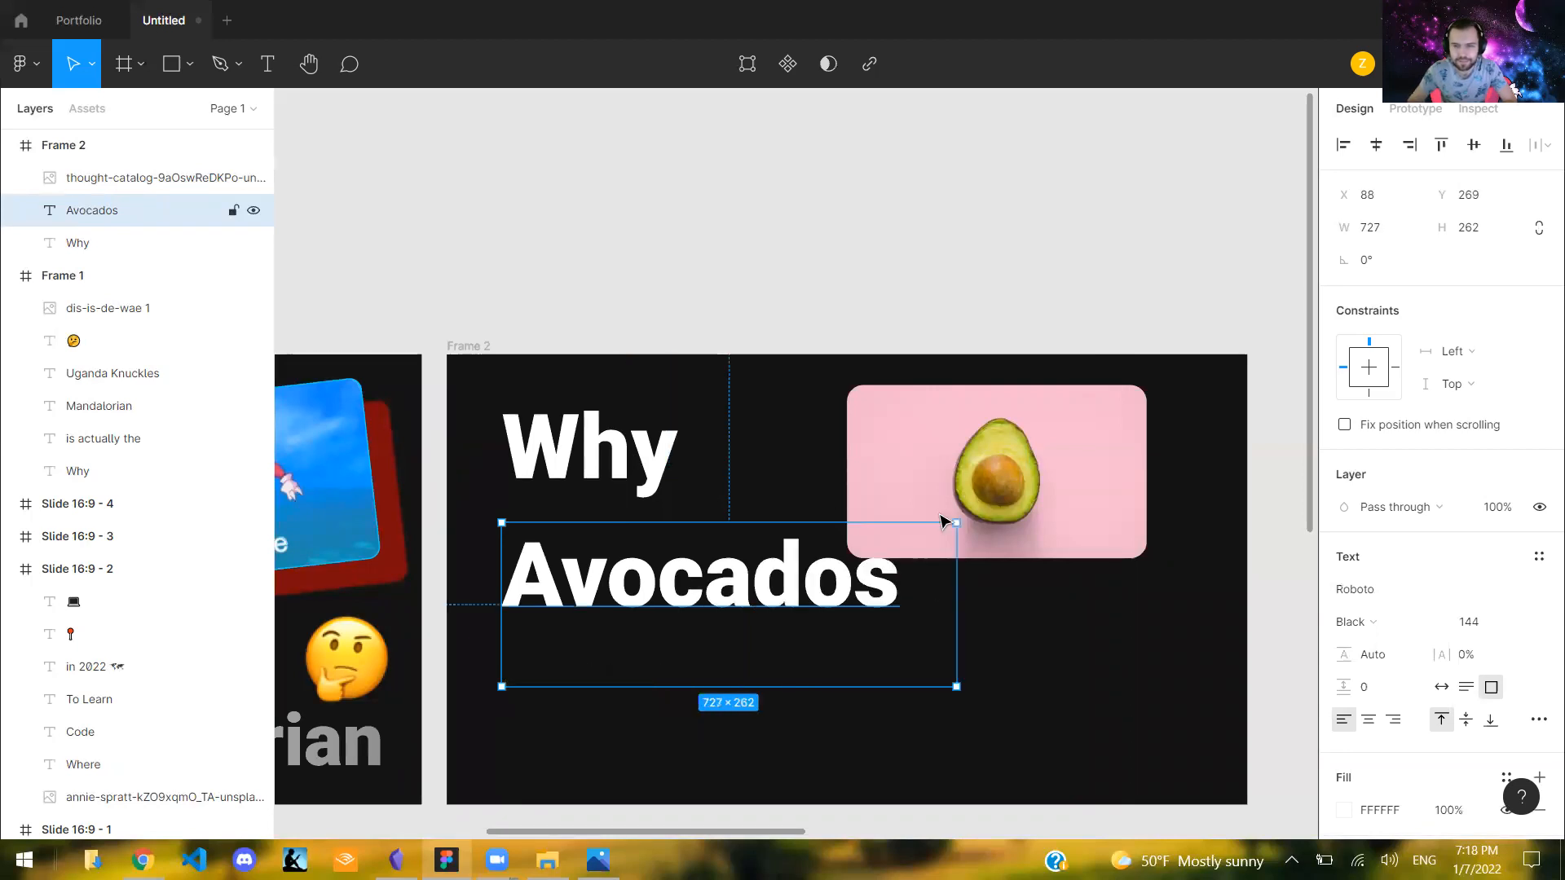
pyautogui.click(1468, 615)
pyautogui.write('100')
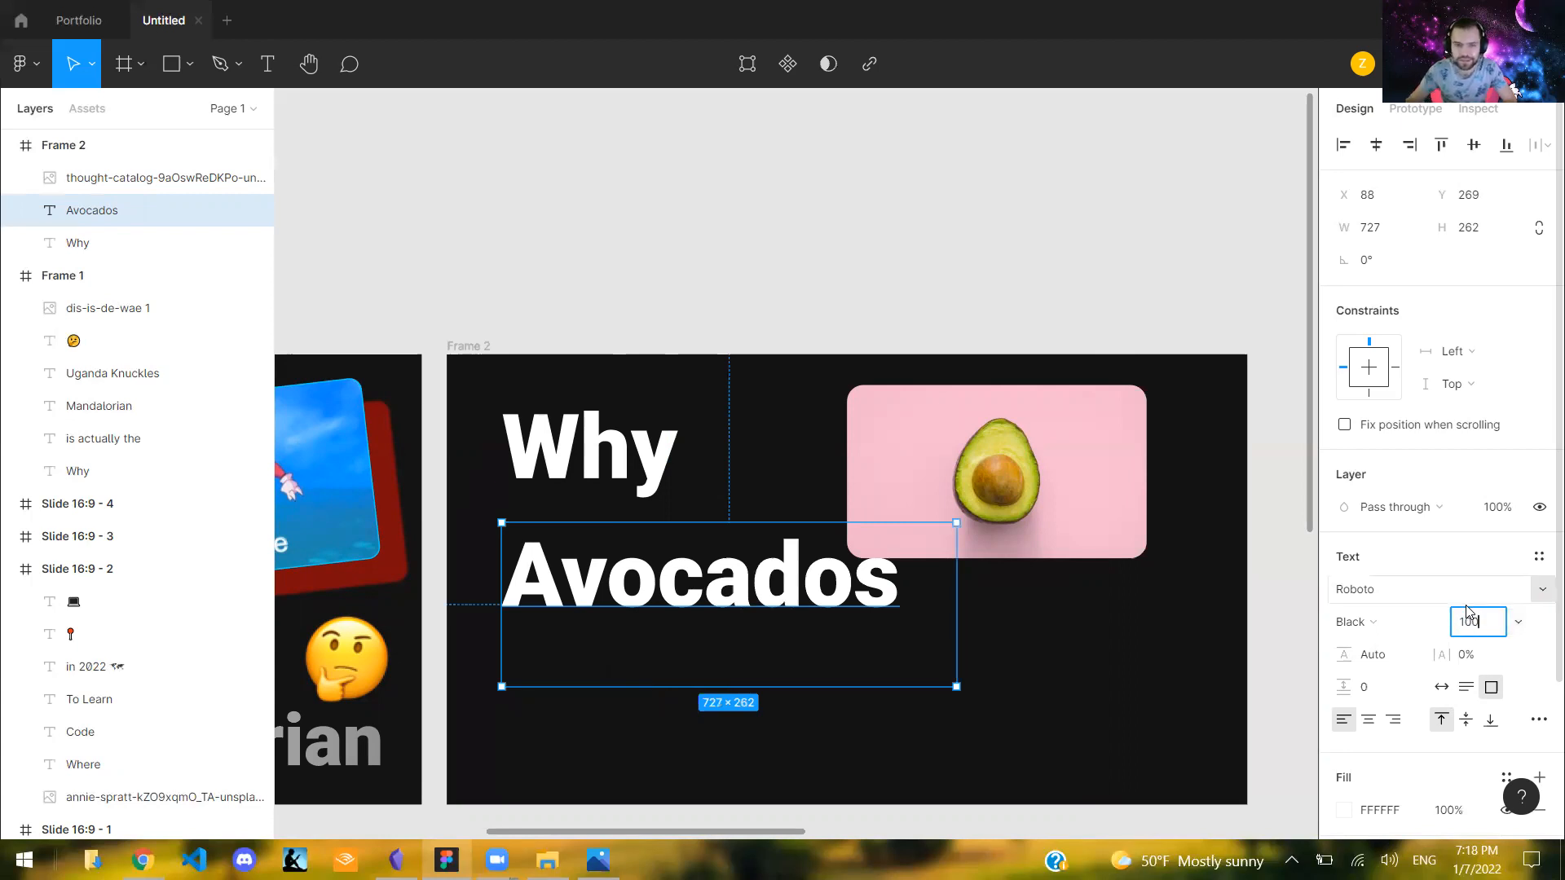
pyautogui.press('Return')
# - Fit the "Avocados" text box to its text and move it up to X 88, Y 243 under "Why"
pyautogui.click(853, 670)
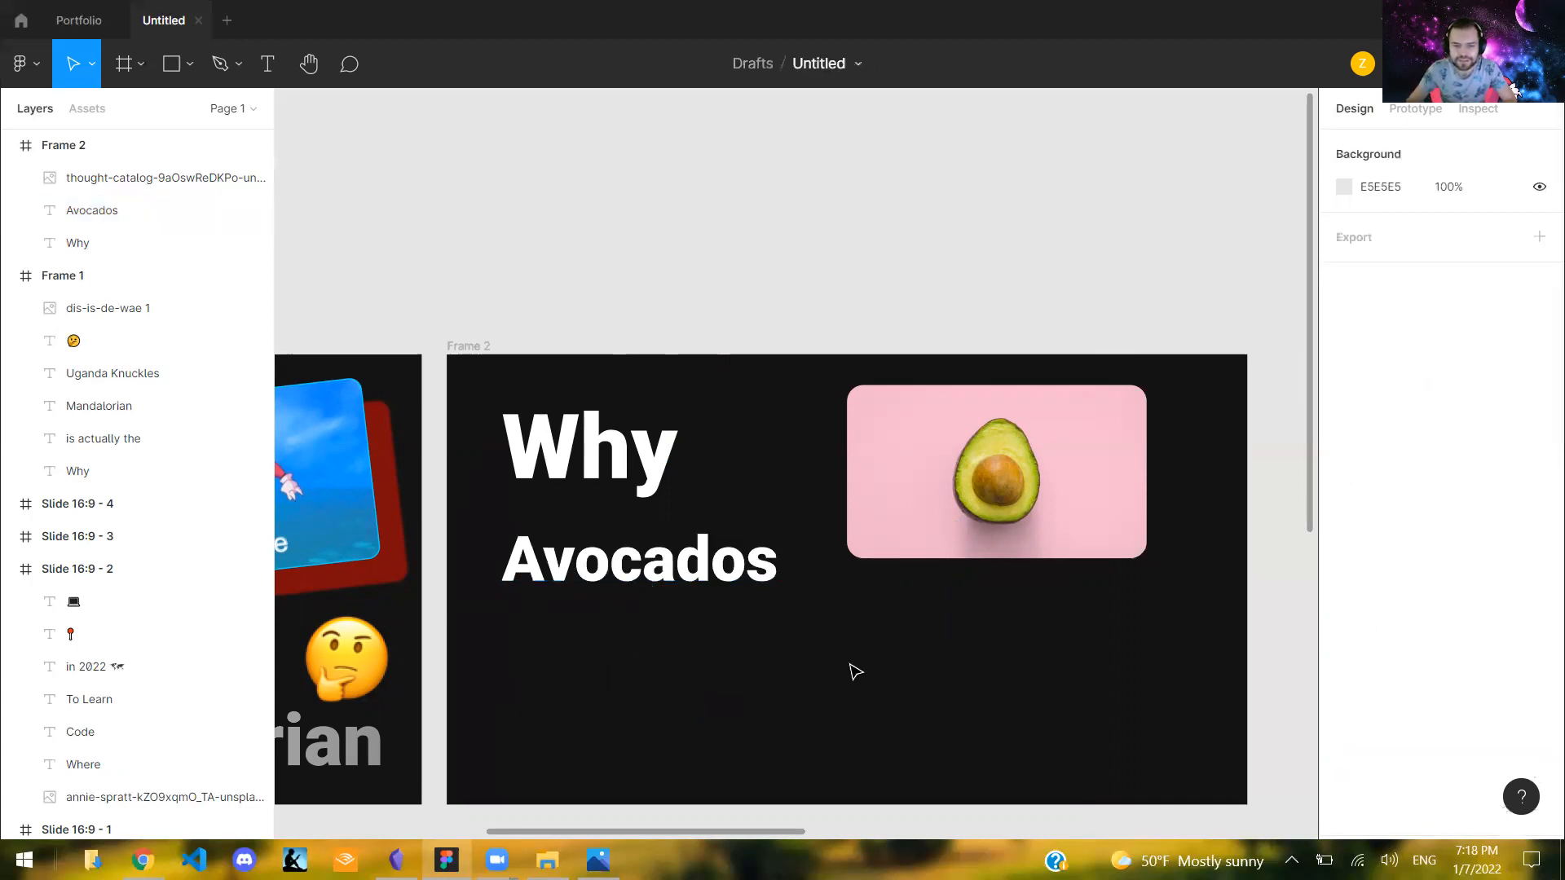
pyautogui.click(806, 689)
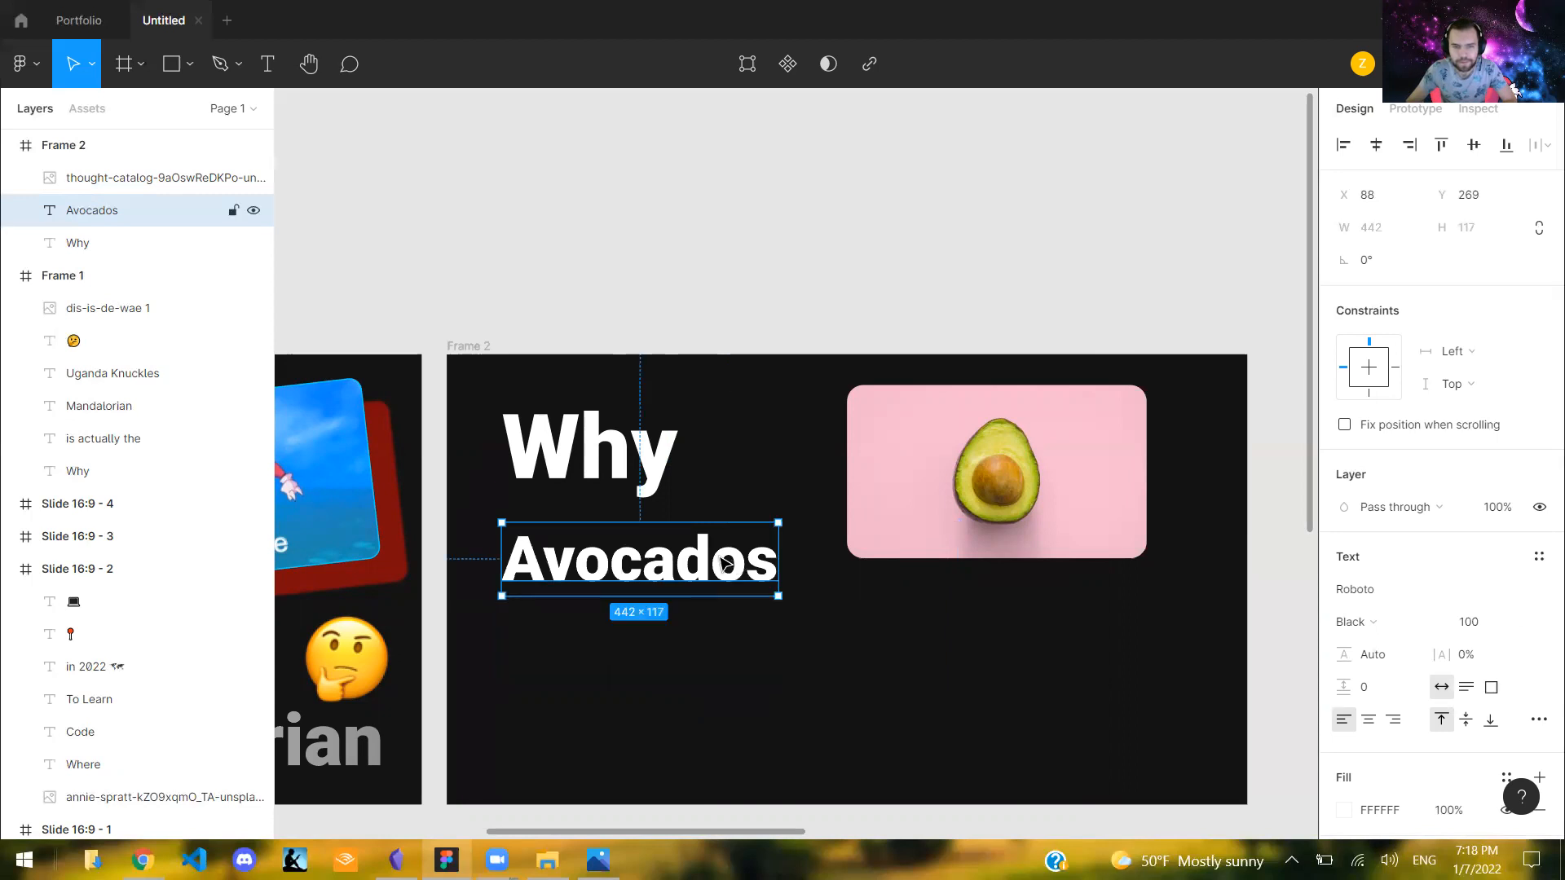
pyautogui.moveTo(740, 554); pyautogui.dragTo(722, 557)
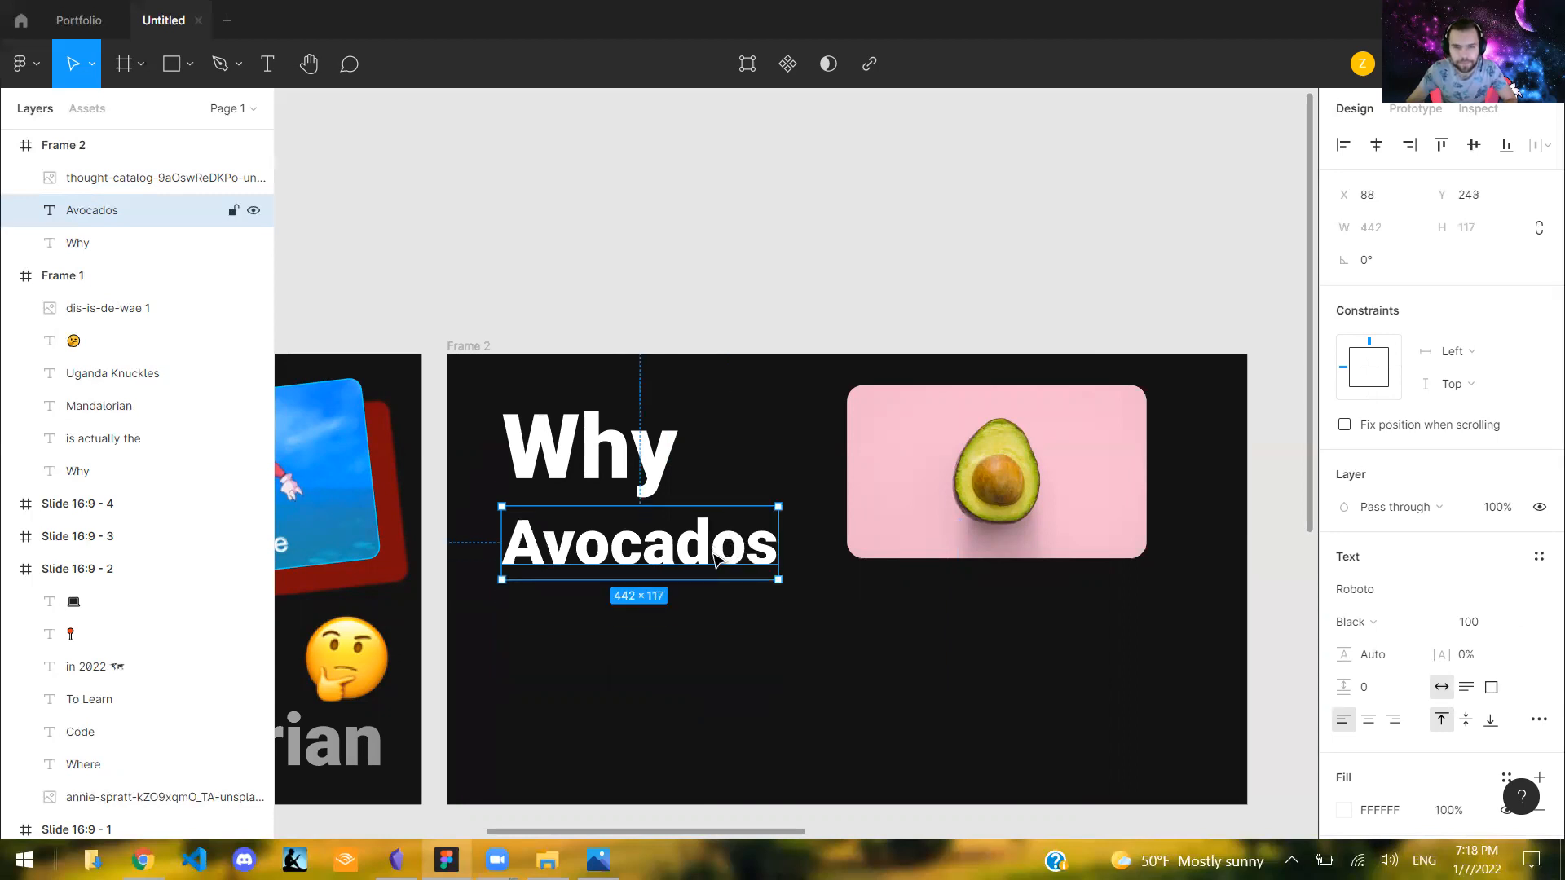
# - Move "Avocados" down to Y 254 and place a copy below it at X 88, Y 440 with the text "are the"
pyautogui.moveTo(710, 561); pyautogui.dragTo(706, 574)
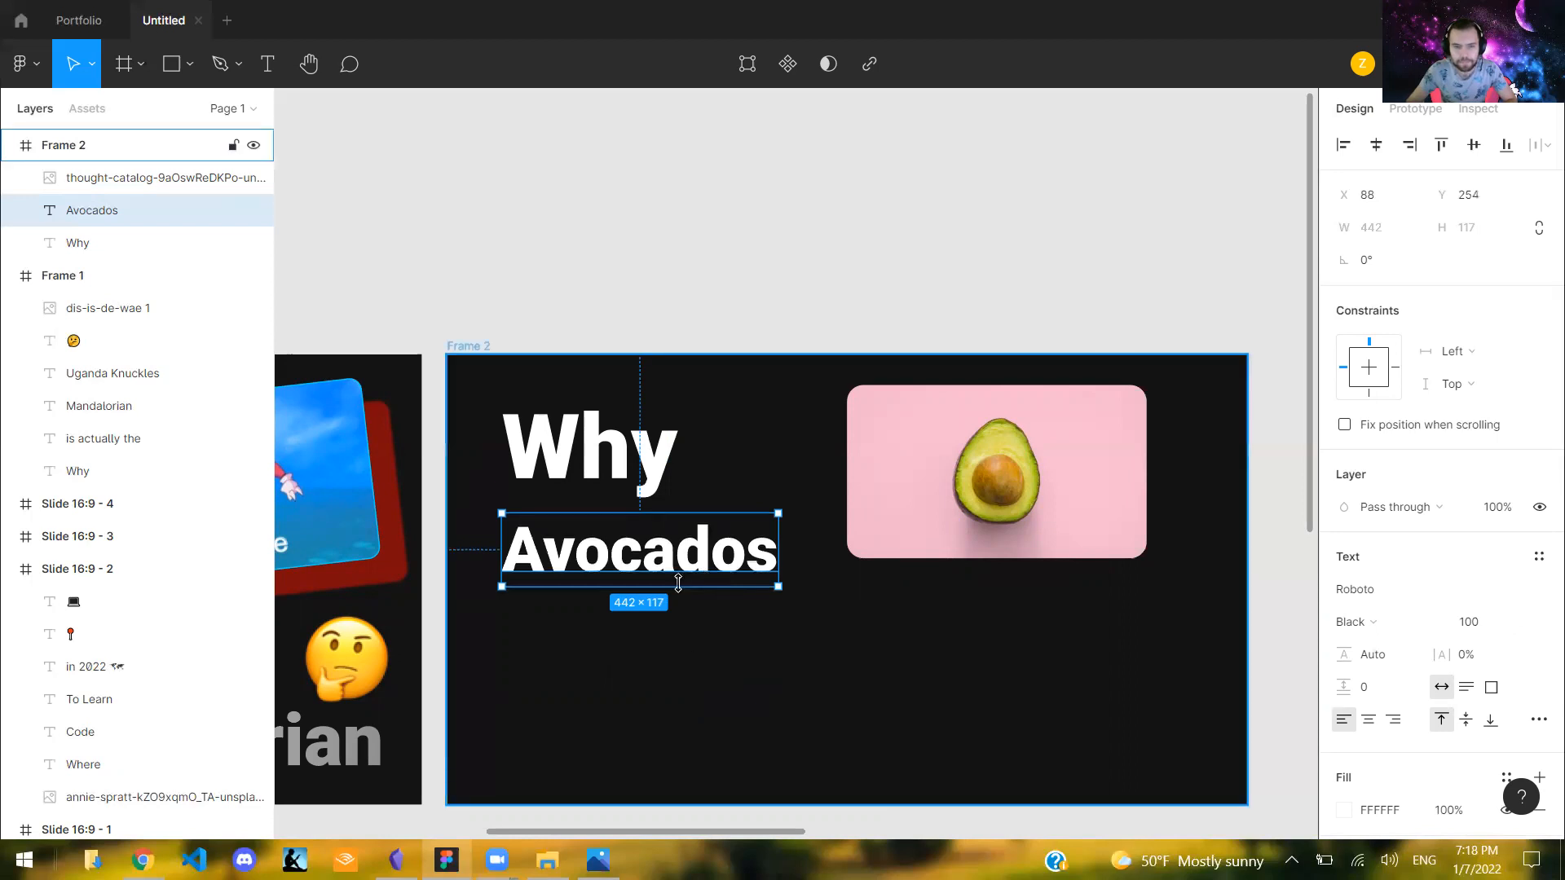
pyautogui.hotkey('ctrl', 'v')
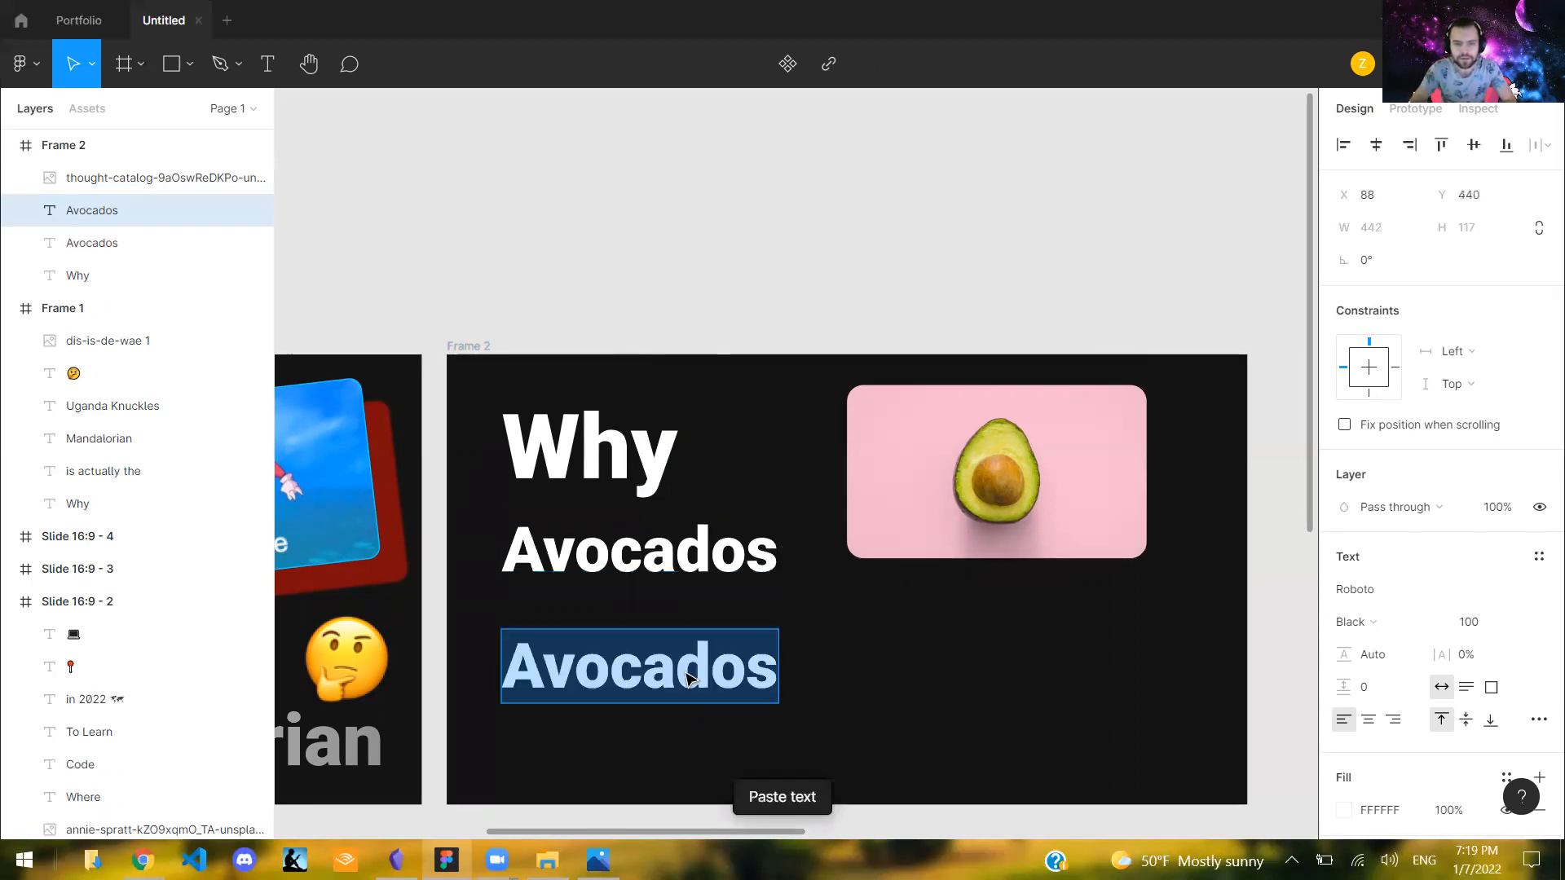
pyautogui.write('are teh')
pyautogui.press('BackSpace')
pyautogui.press('BackSpace')
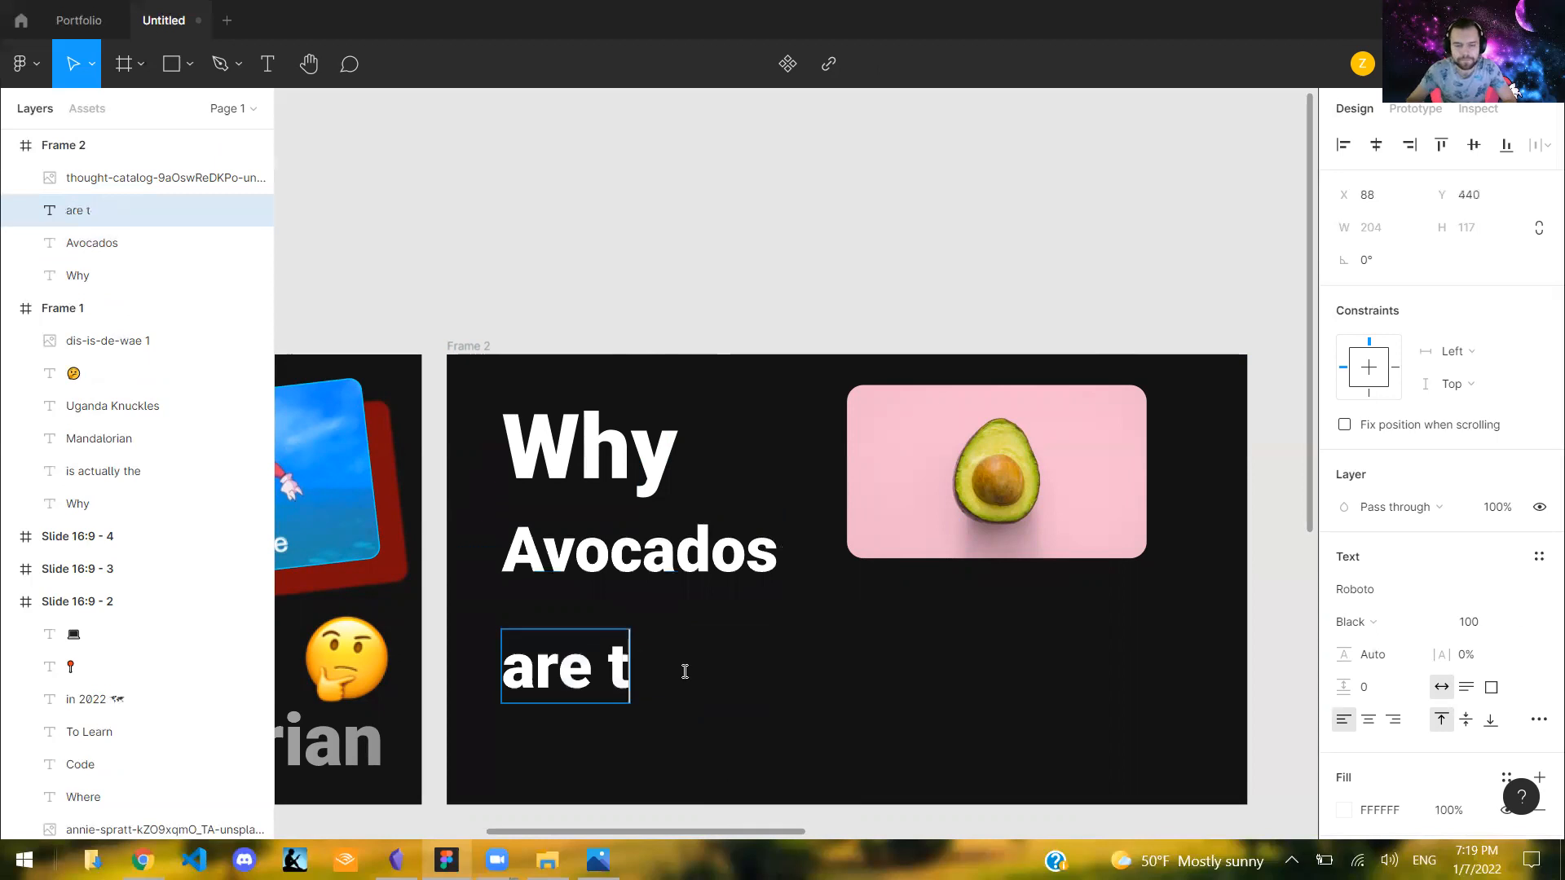
pyautogui.write('he')
pyautogui.press('Escape')
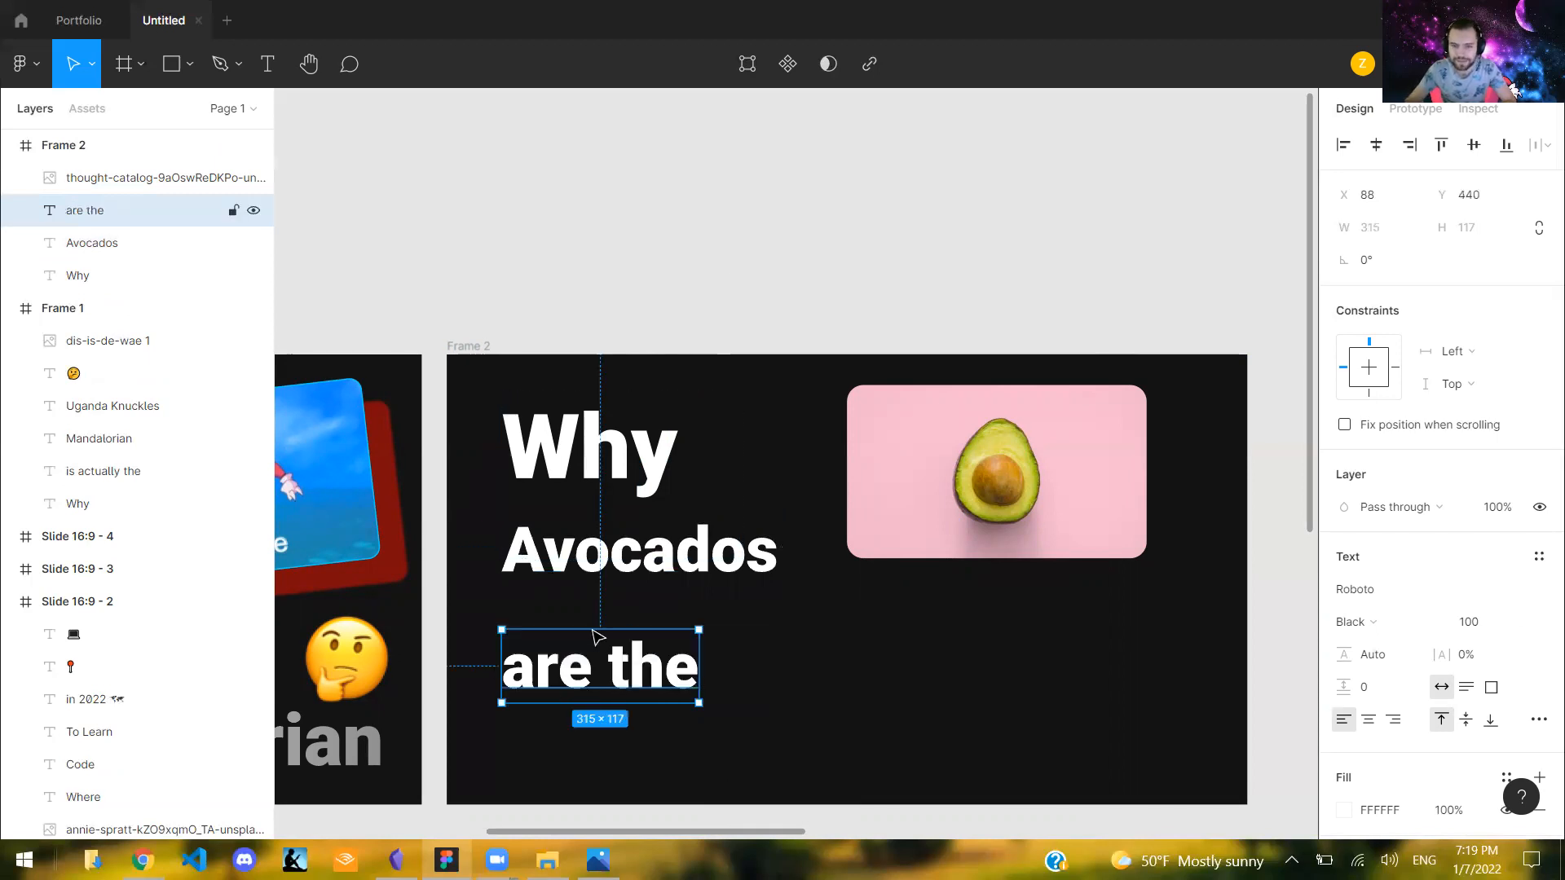
# - Set the "are the" text to font size 72 and move it up to X 82, Y 390 beneath "Avocados"
pyautogui.hotkey('shift', 'Up')
pyautogui.hotkey('shift', 'Up')
pyautogui.hotkey('shift', 'Up')
pyautogui.hotkey('shift', 'Up')
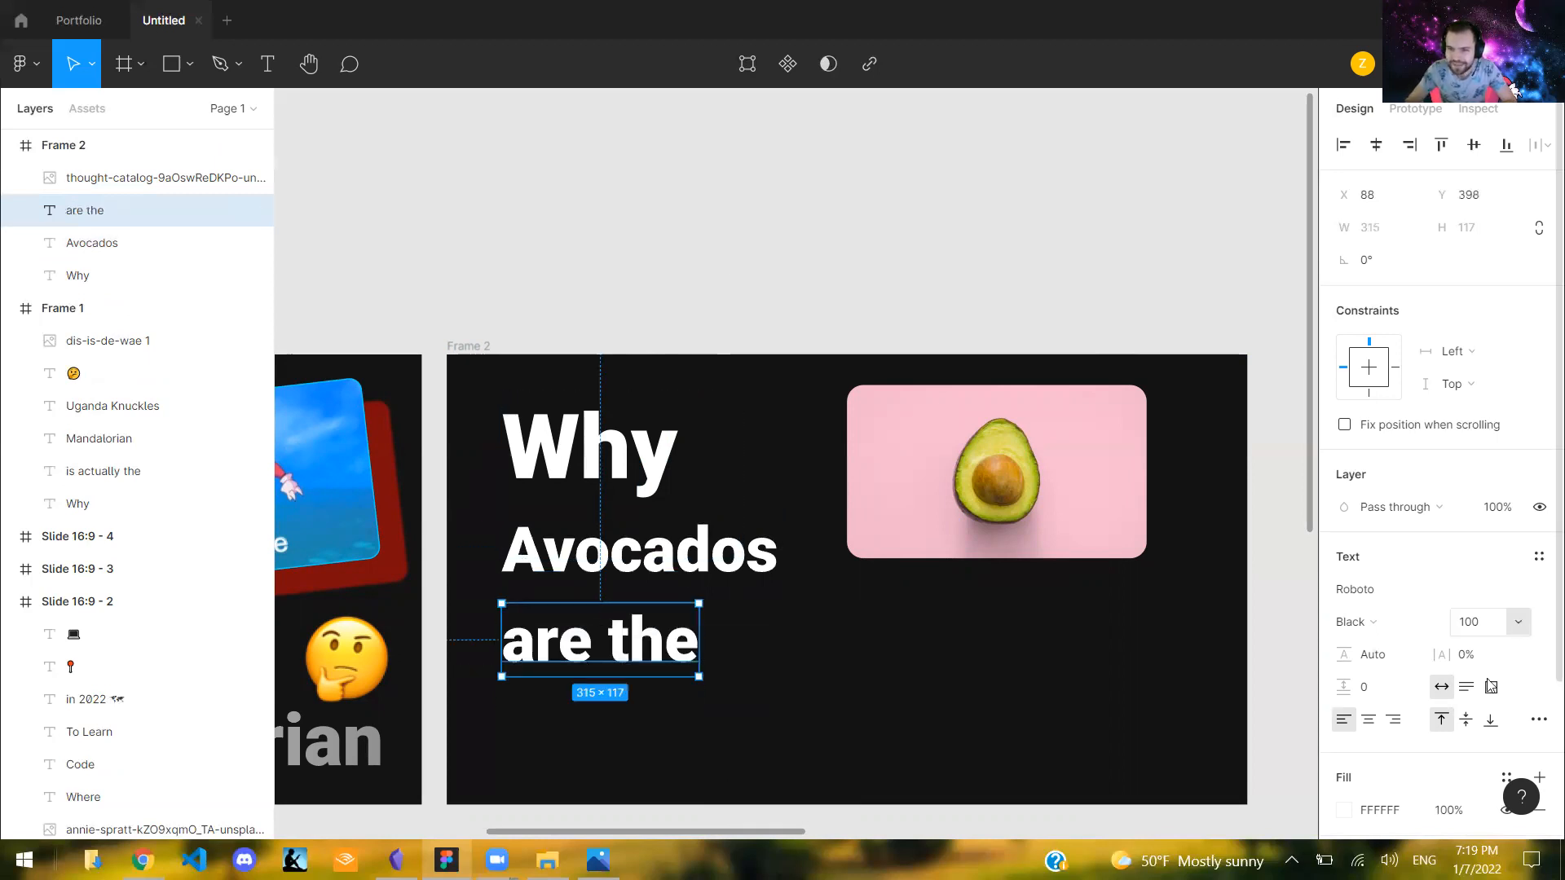
pyautogui.click(1518, 622)
pyautogui.click(1492, 754)
pyautogui.click(1496, 633)
pyautogui.click(1514, 626)
pyautogui.click(1489, 600)
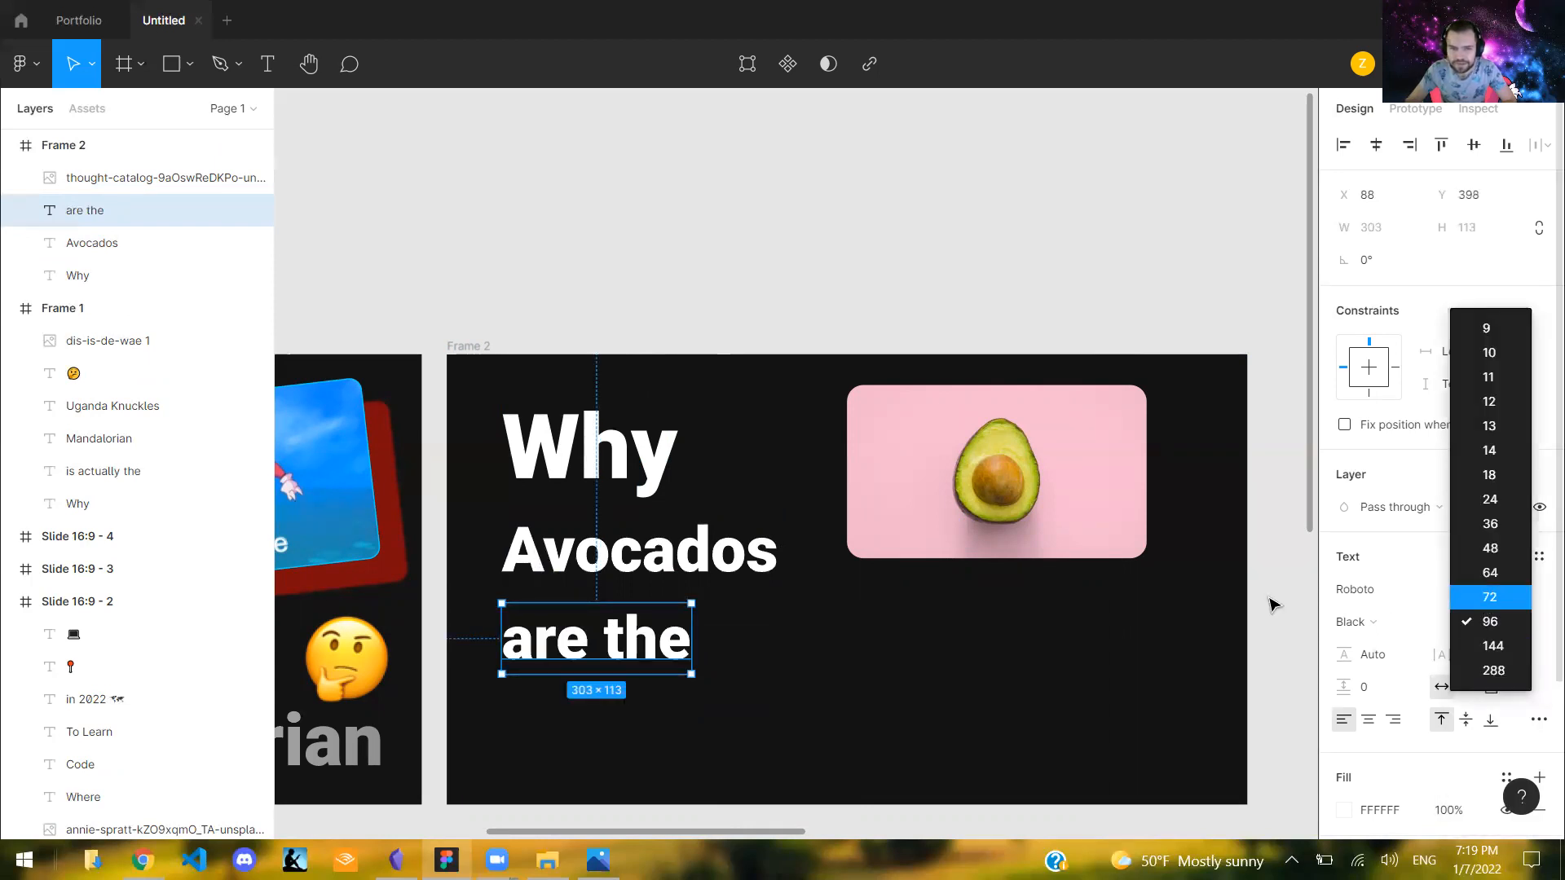
pyautogui.moveTo(618, 640); pyautogui.dragTo(610, 635)
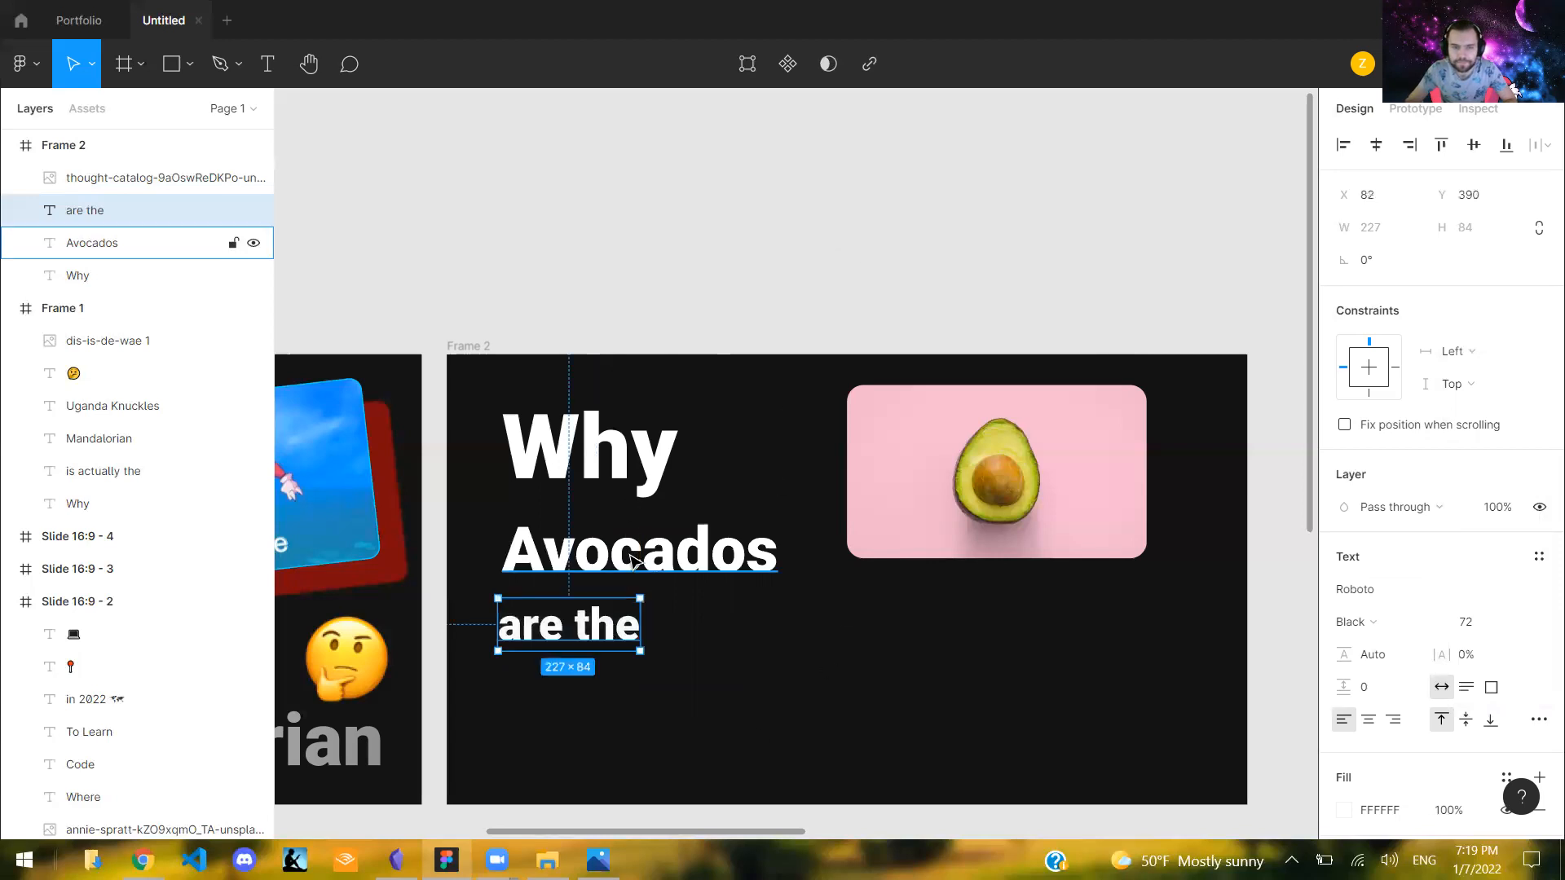
# - Duplicate the "Avocados" text, place the copy beside "are the" at X 332, Y 399, and change its text to "BEST"
pyautogui.click(665, 574)
pyautogui.moveTo(665, 574); pyautogui.dragTo(817, 664)
pyautogui.press('Return')
pyautogui.write('BEST')
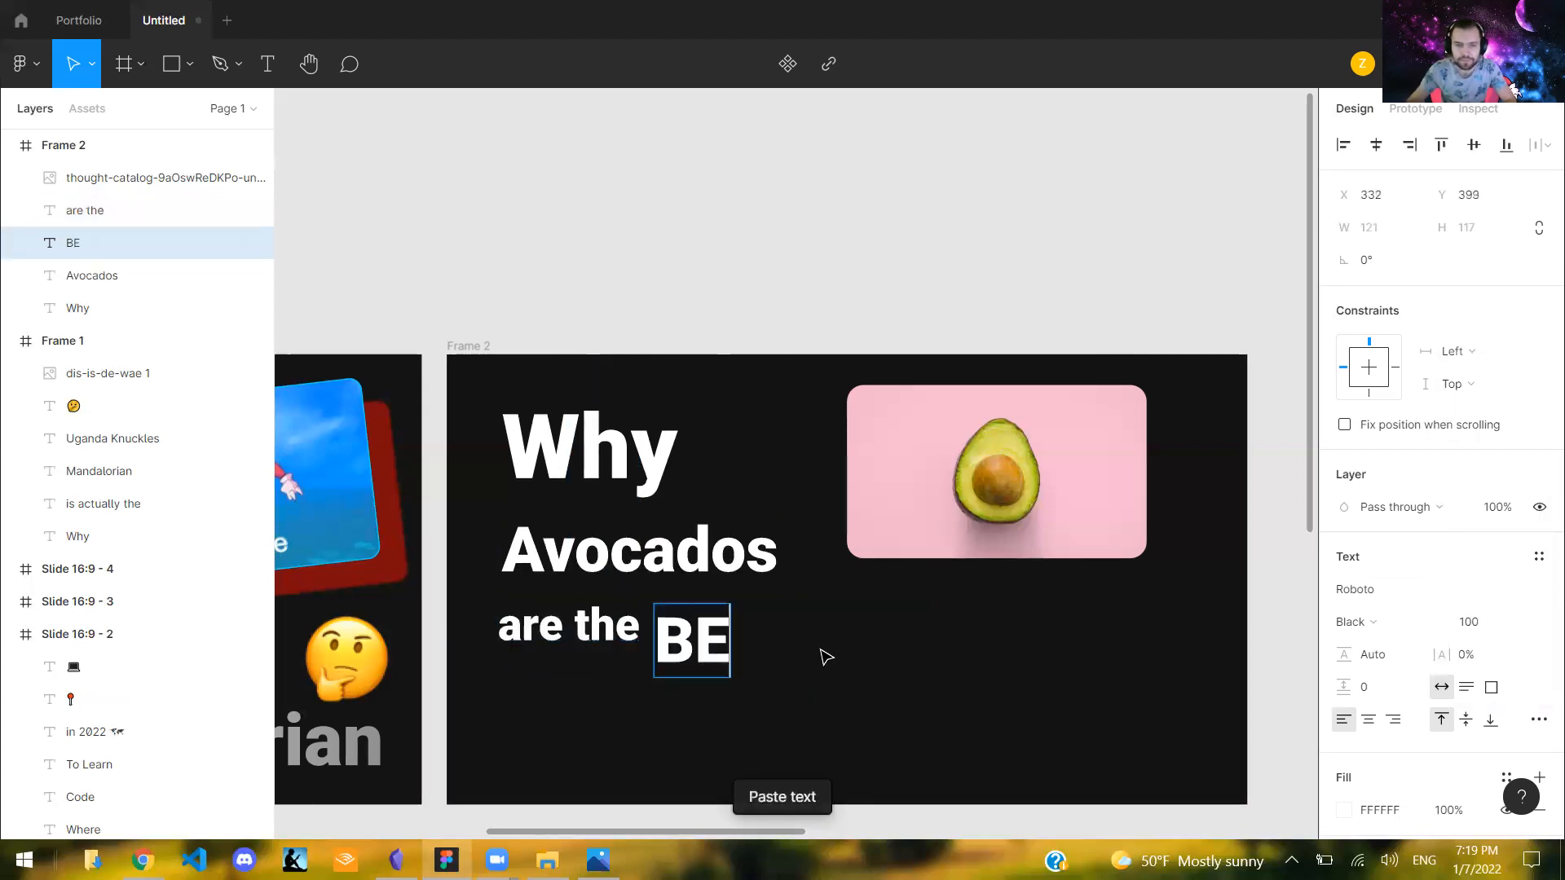
pyautogui.click(817, 290)
# - Duplicate the "BEST" text, place the copy below at X 241, Y 516, and change its text to "Things"
pyautogui.click(765, 650)
pyautogui.hotkey('ctrl', 'v')
pyautogui.moveTo(765, 651); pyautogui.dragTo(711, 725)
pyautogui.press('Return')
pyautogui.write('Things')
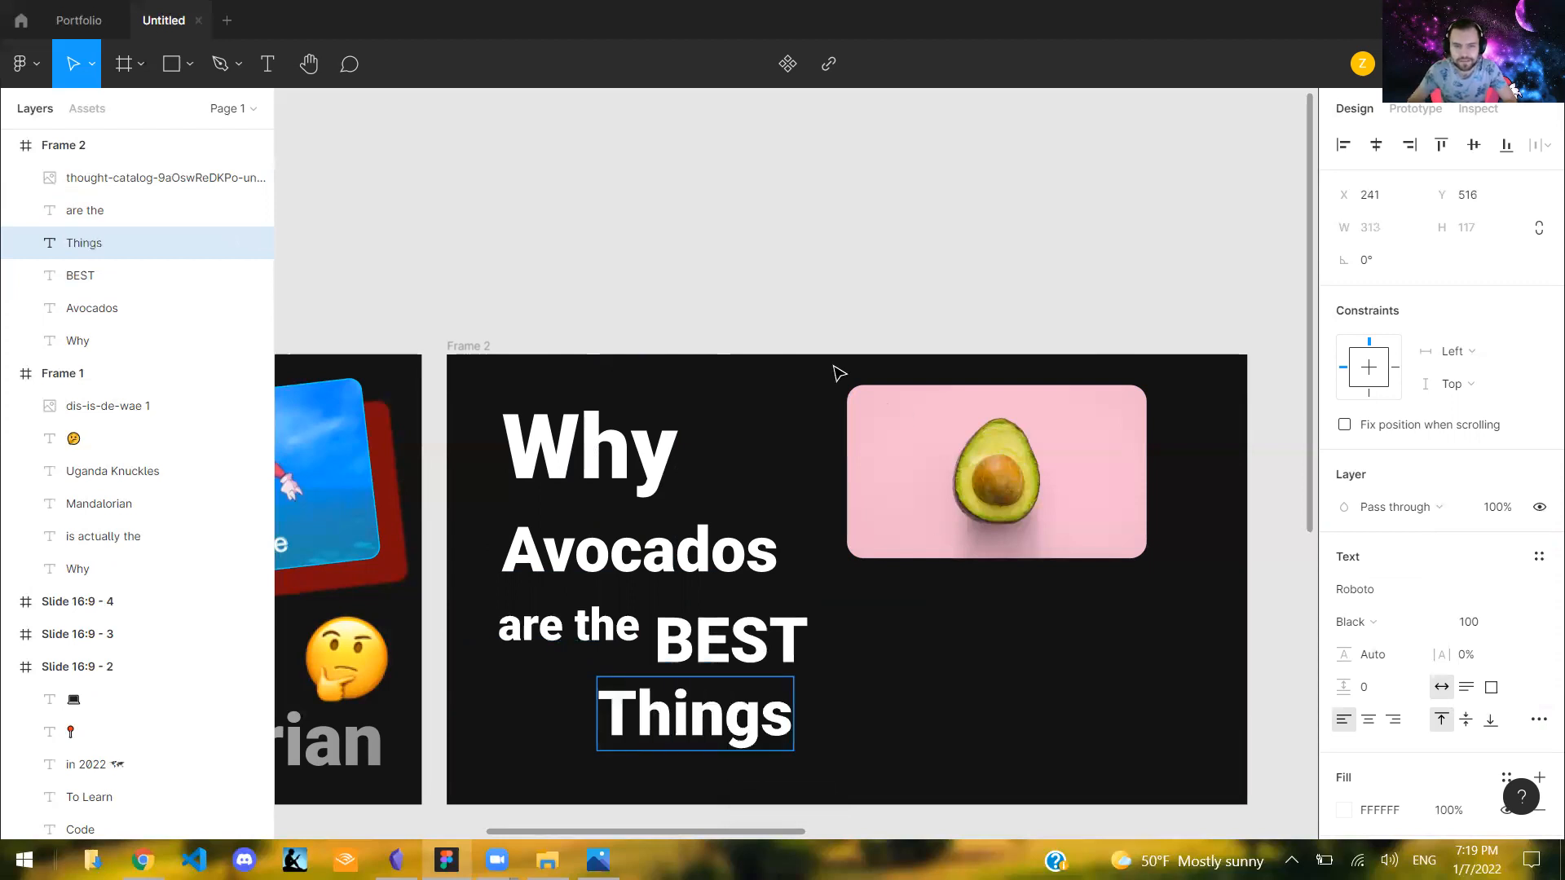
pyautogui.press('Escape')
# - Duplicate the "BEST" text, place the copy to the right of "Things" at X 633, Y 492, and change its text to "EVER"
pyautogui.click(738, 661)
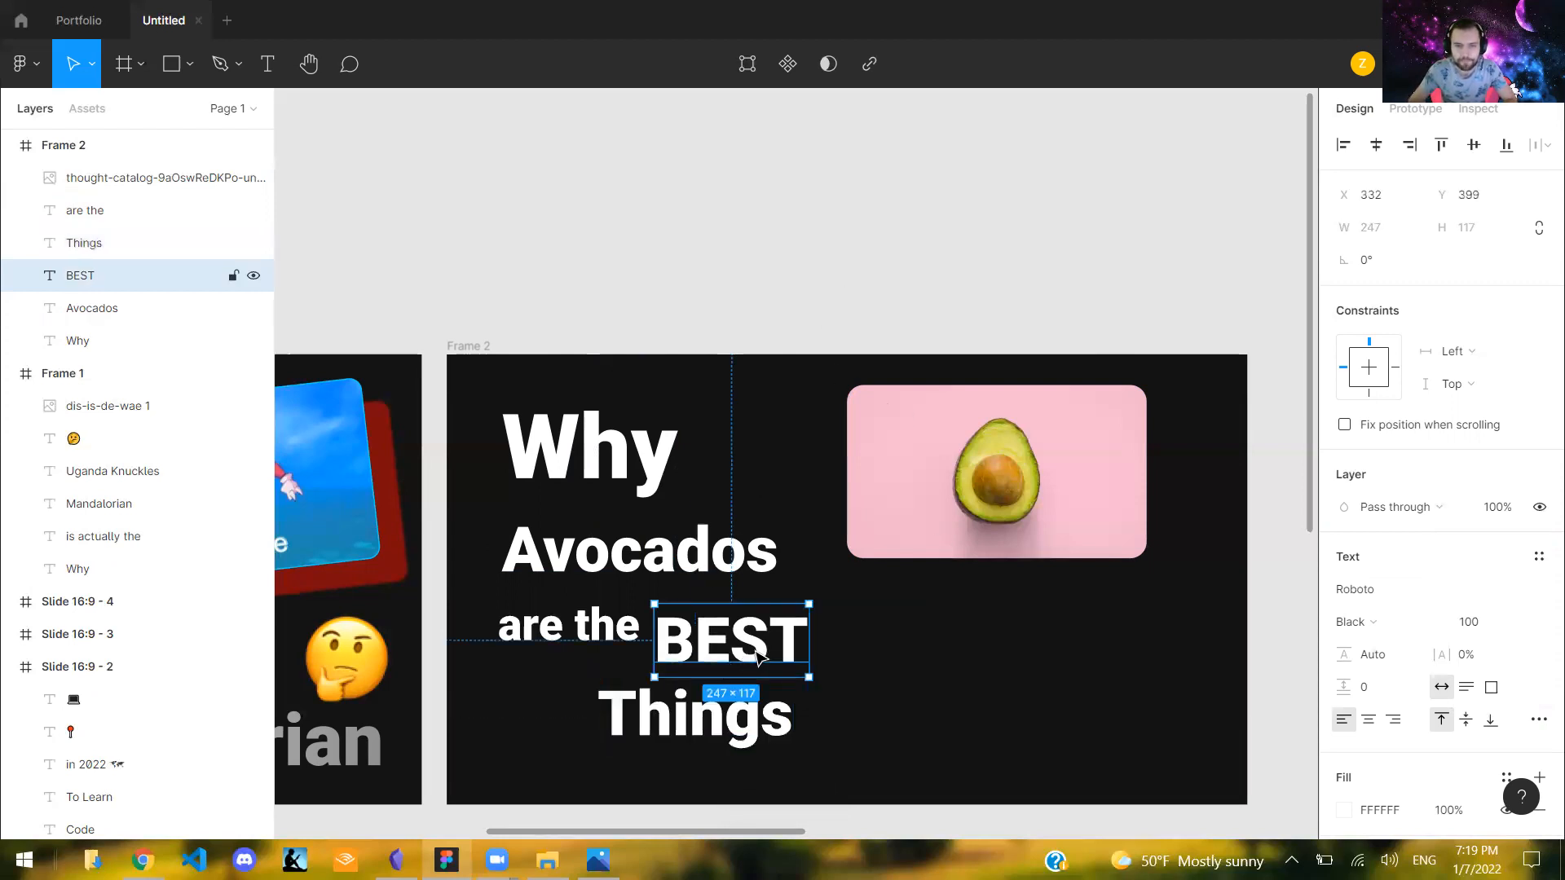
pyautogui.hotkey('ctrl', 'v')
pyautogui.moveTo(1092, 756); pyautogui.dragTo(984, 721)
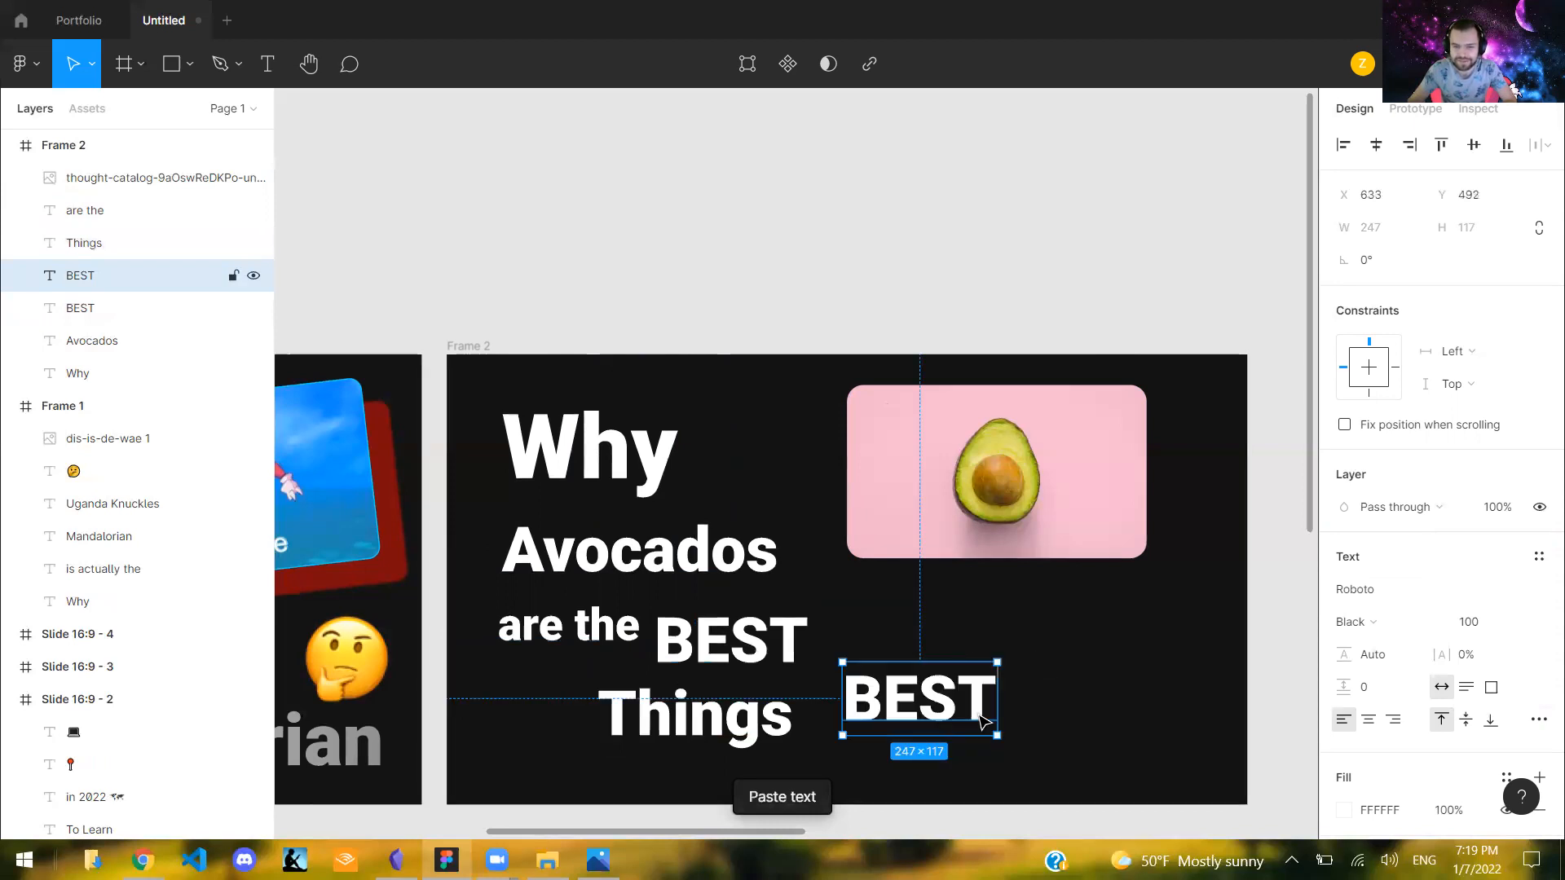
pyautogui.doubleClick(978, 715)
pyautogui.write('EVE')
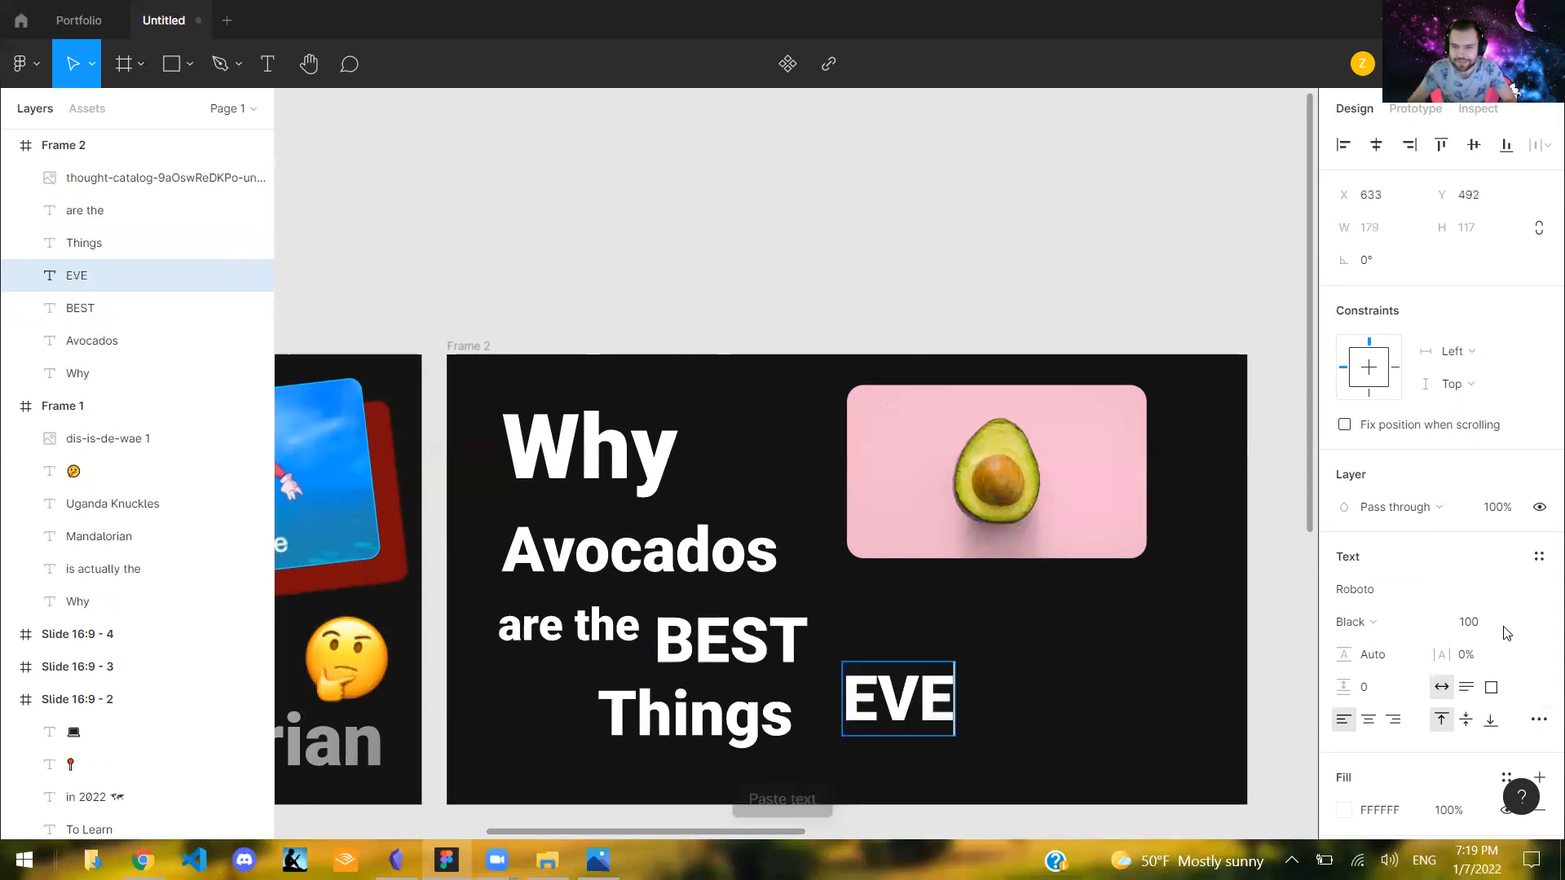
pyautogui.write('R')
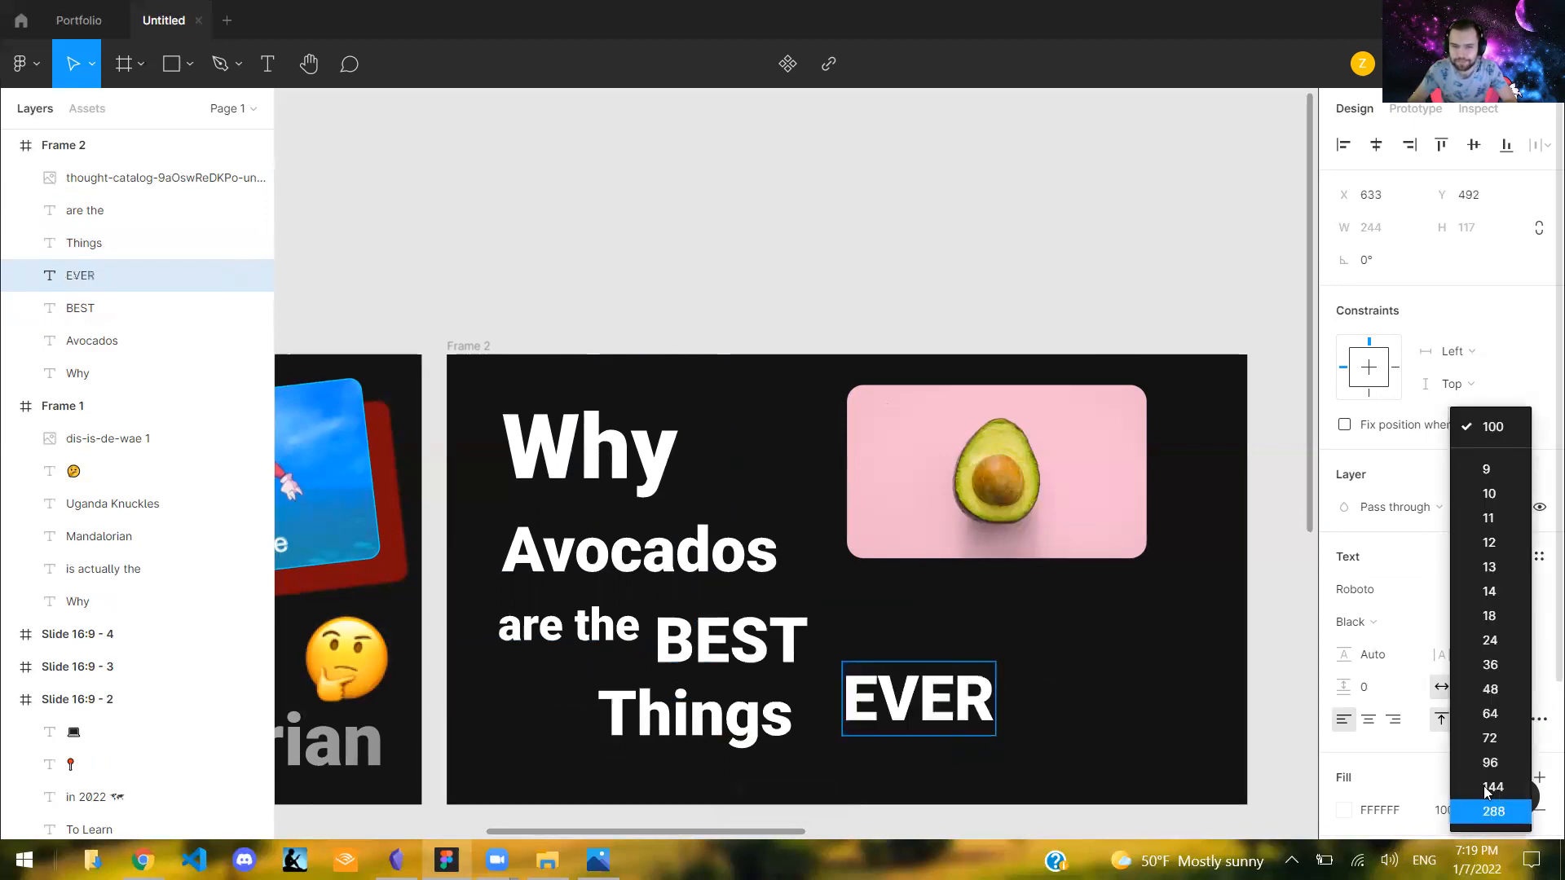
# - Try font sizes 144 and 288 on the "EVER" text and move it to X 579, Y 382
pyautogui.click(1490, 796)
pyautogui.doubleClick(949, 716)
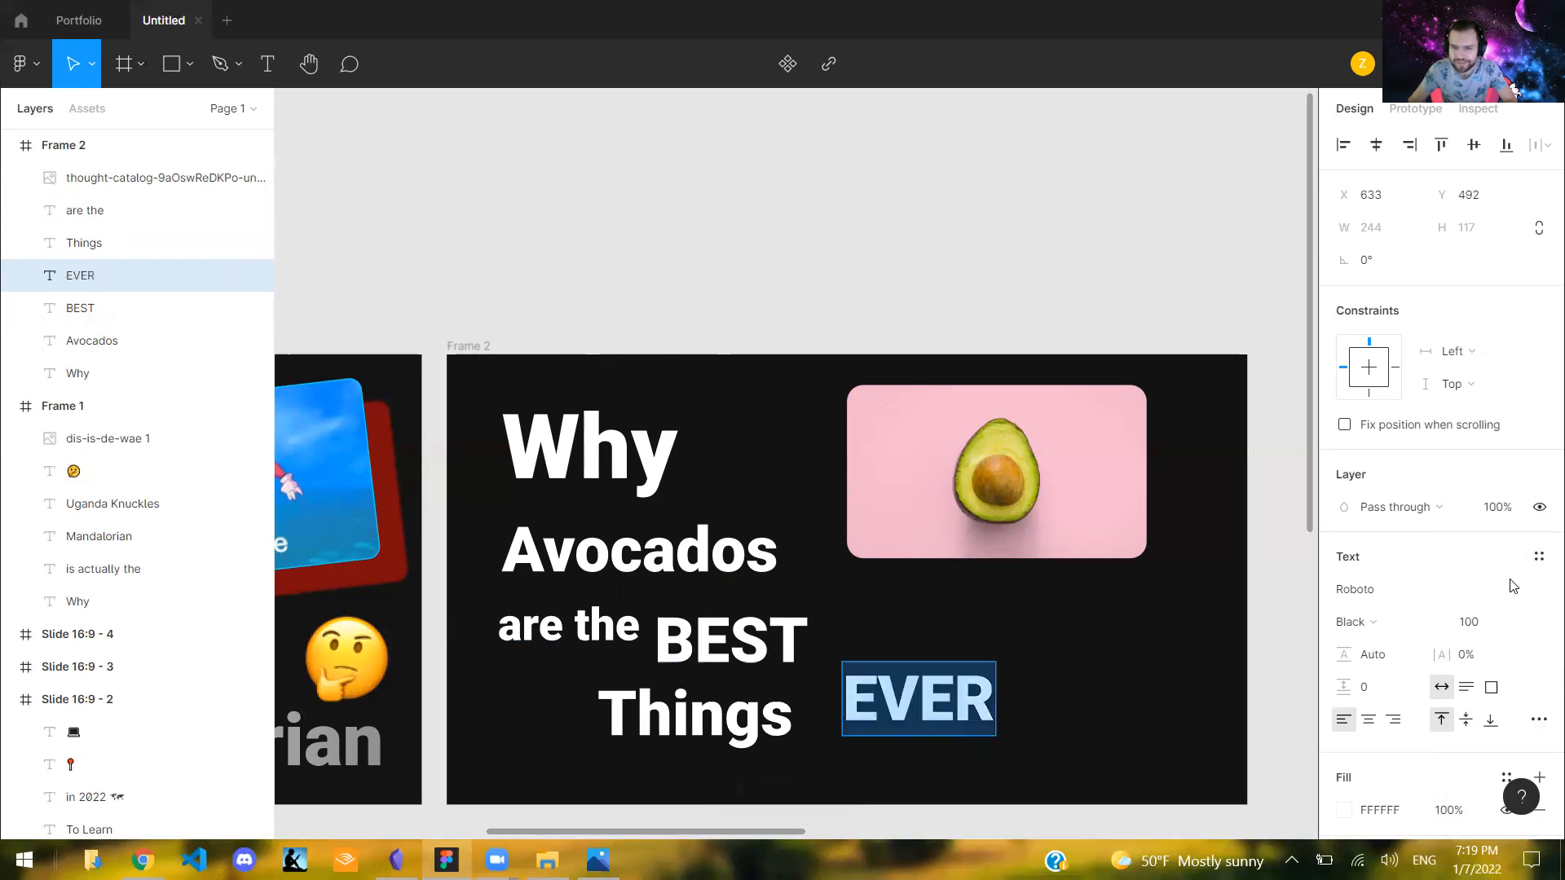
pyautogui.click(1490, 789)
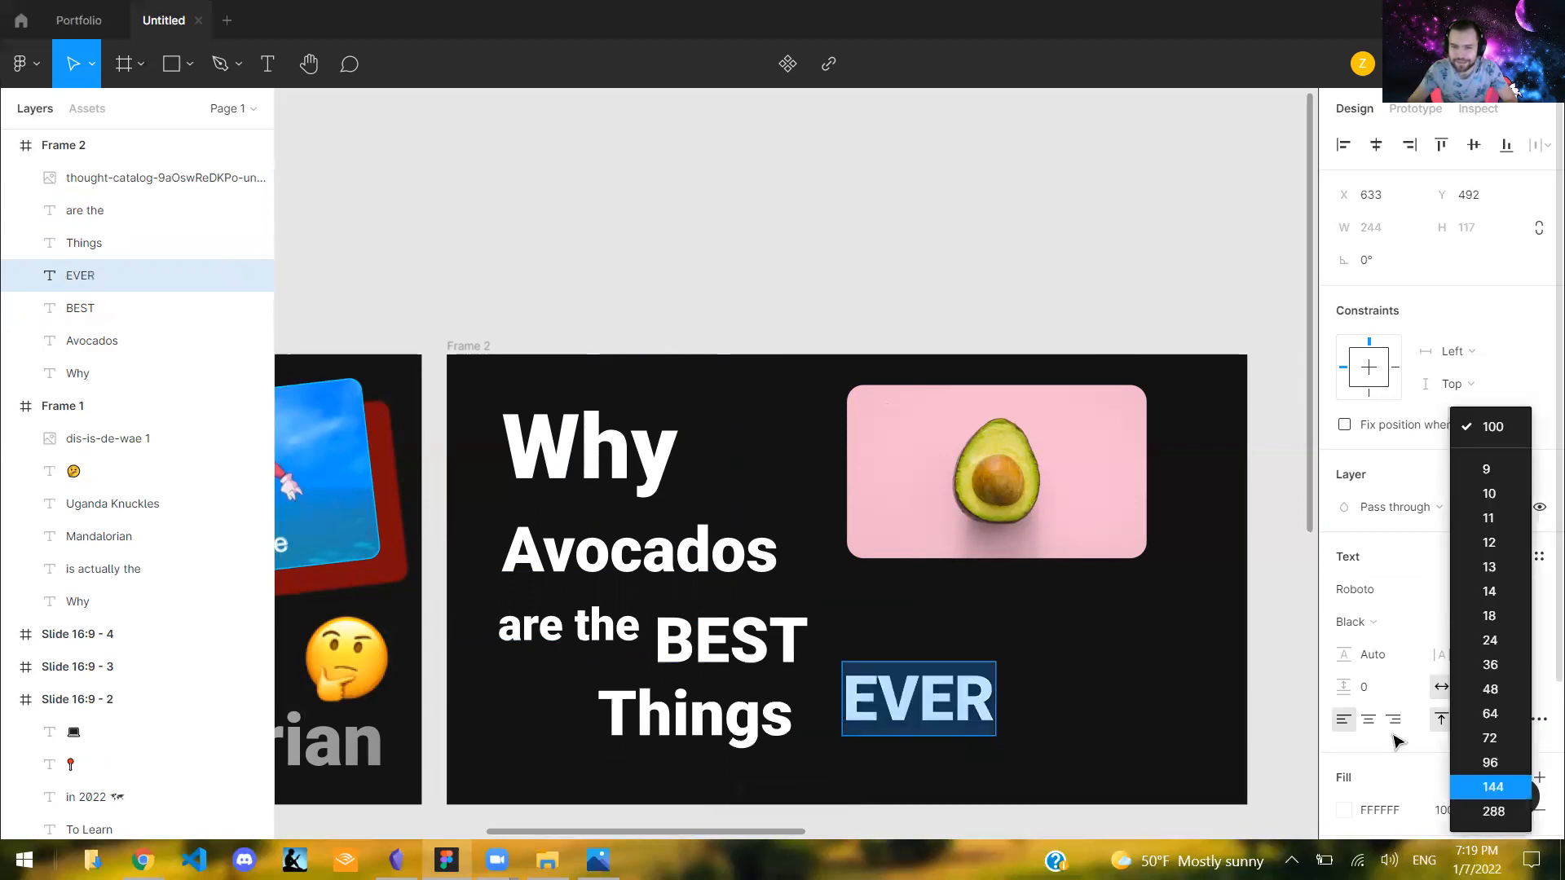
pyautogui.click(1508, 647)
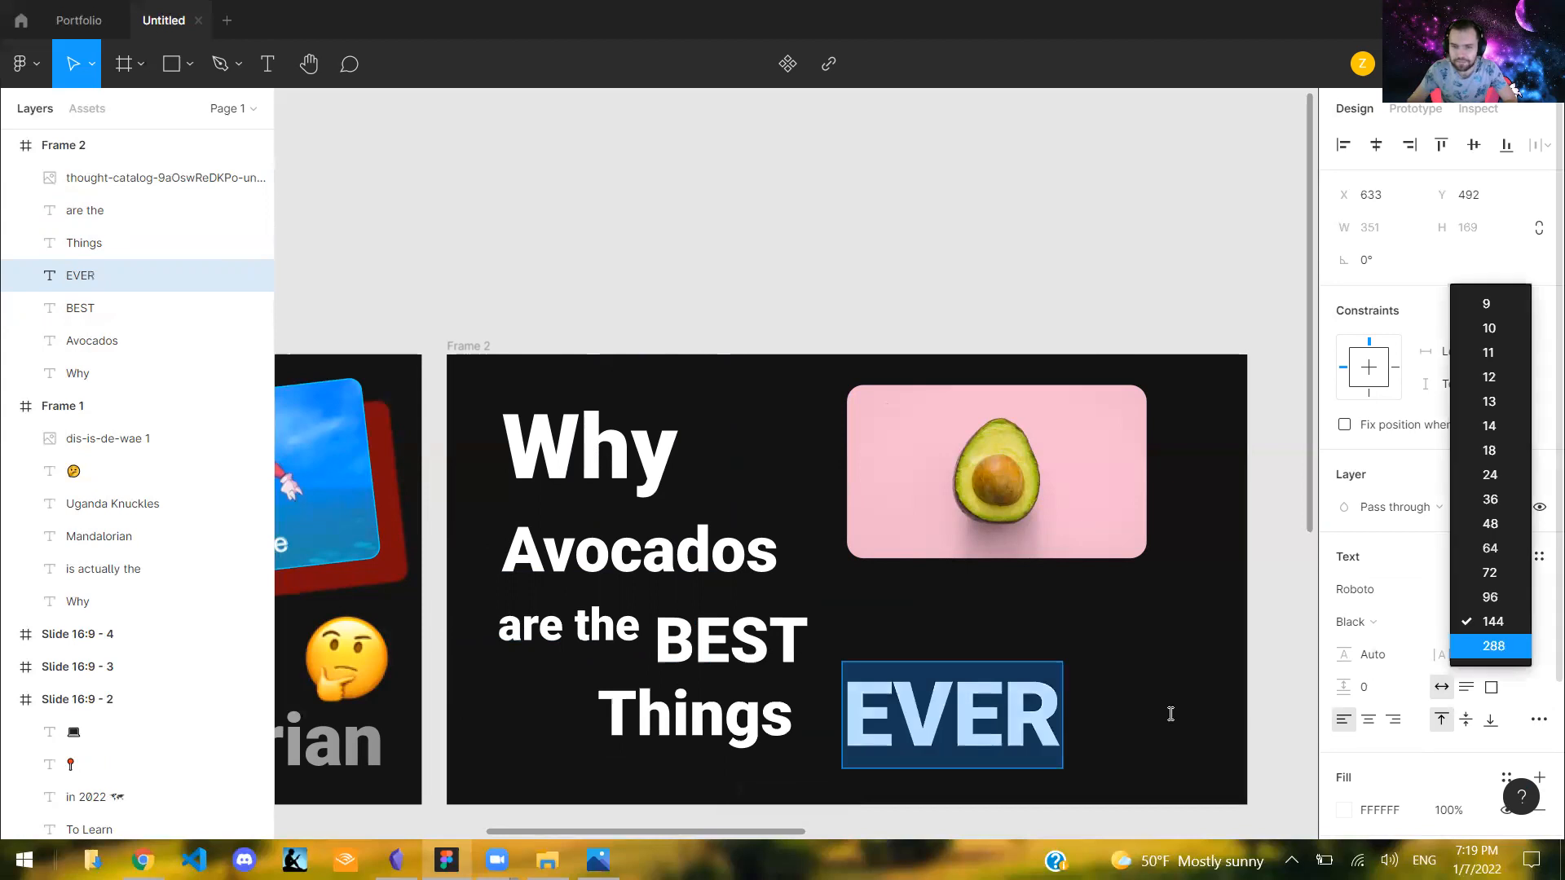
pyautogui.moveTo(1059, 713); pyautogui.dragTo(1030, 643)
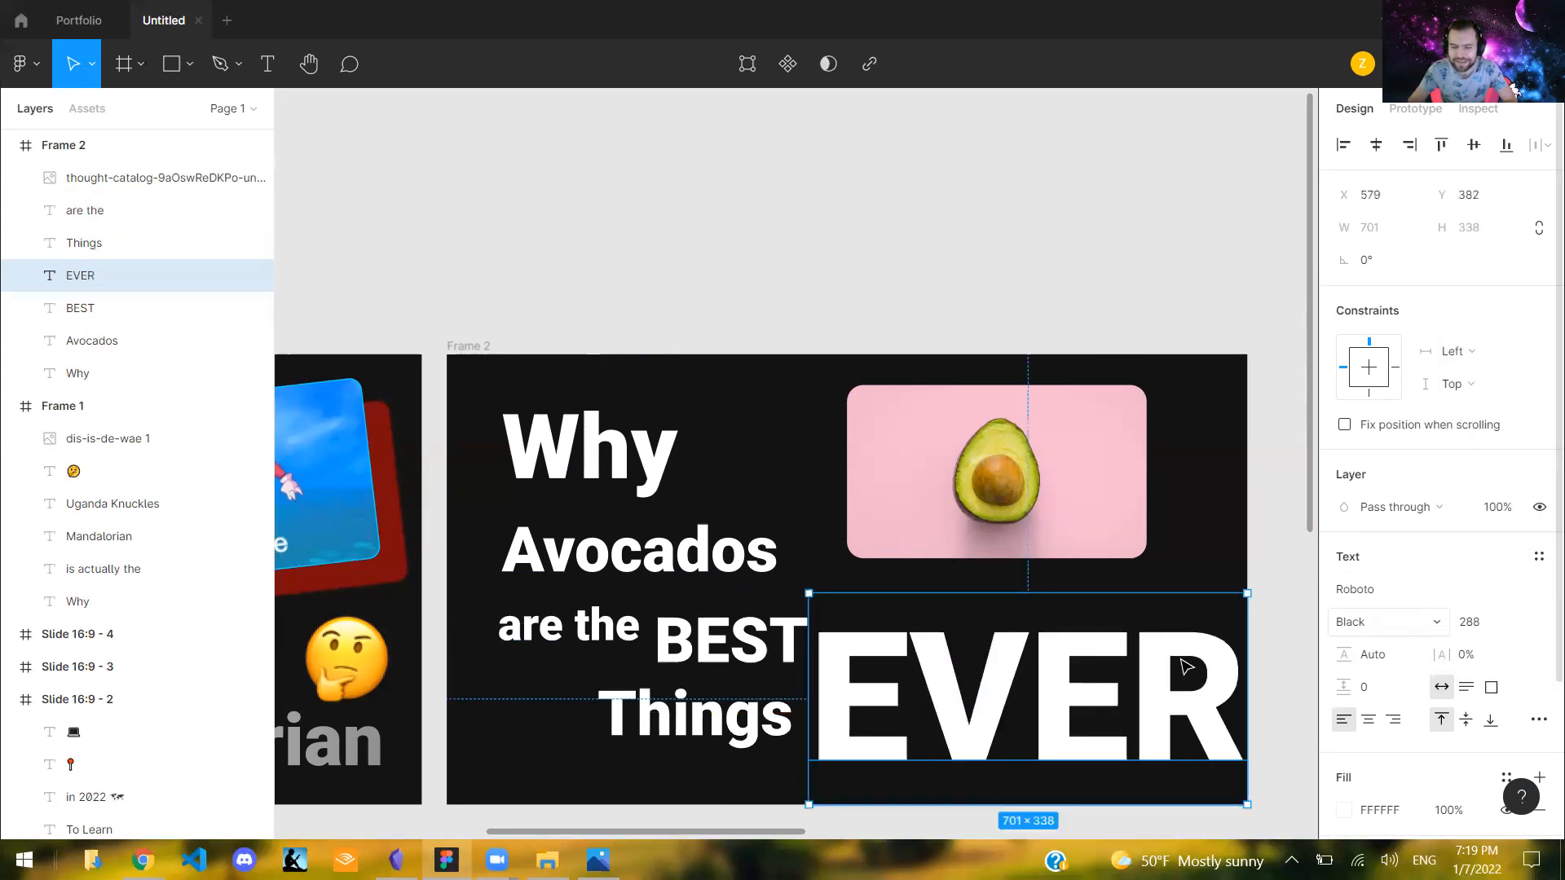
# - Set the "EVER" text to font size 200 and move it below the avocado image to about X 623, Y 457
pyautogui.click(1477, 621)
pyautogui.write('200')
pyautogui.press('Return')
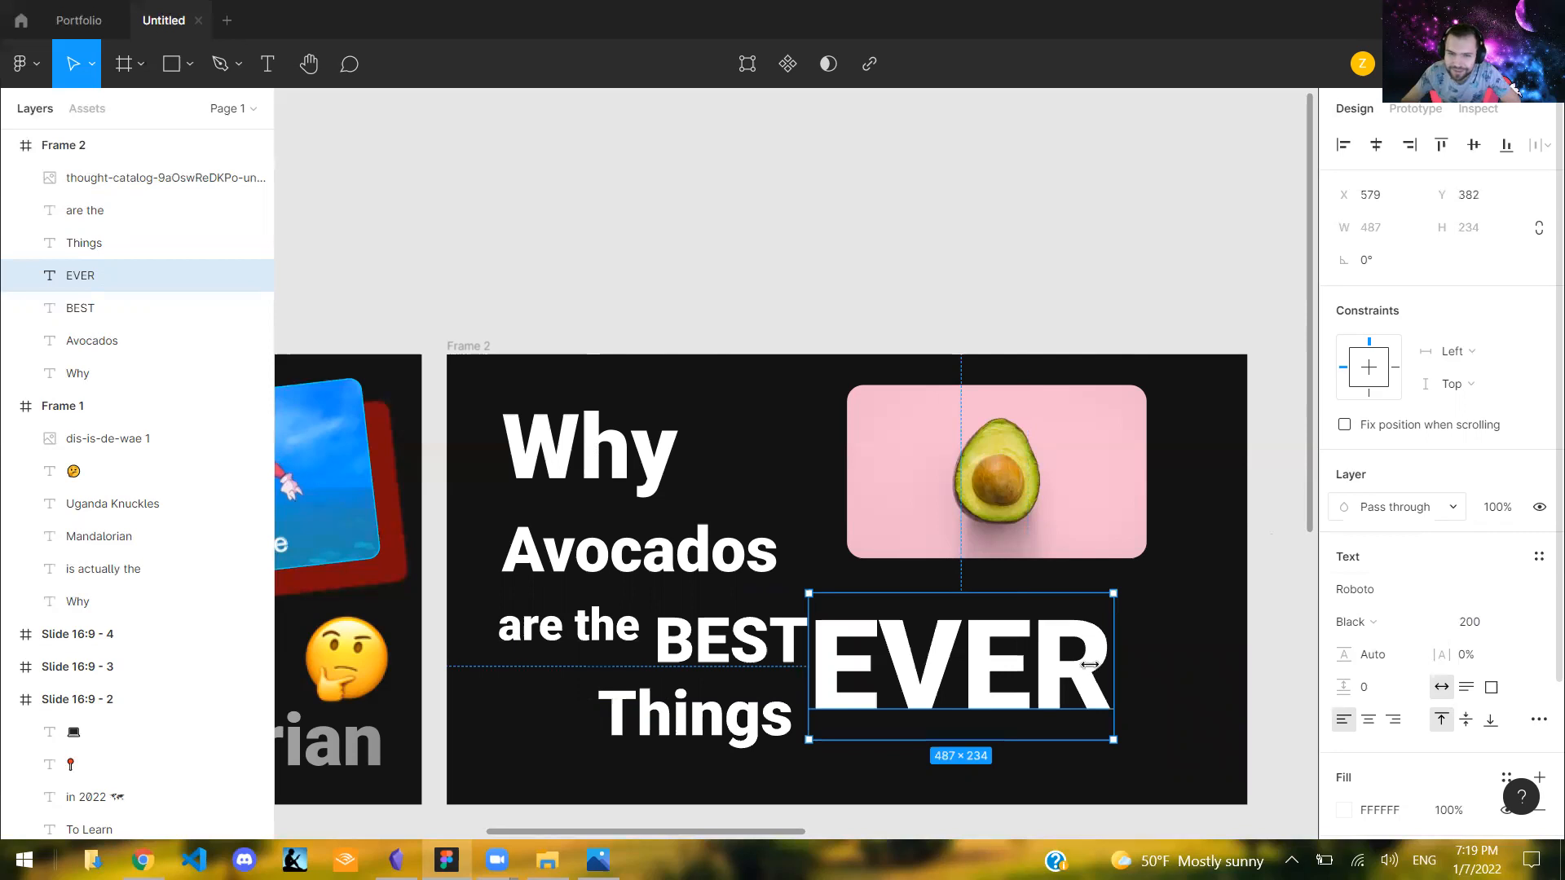
pyautogui.moveTo(974, 712); pyautogui.dragTo(1009, 757)
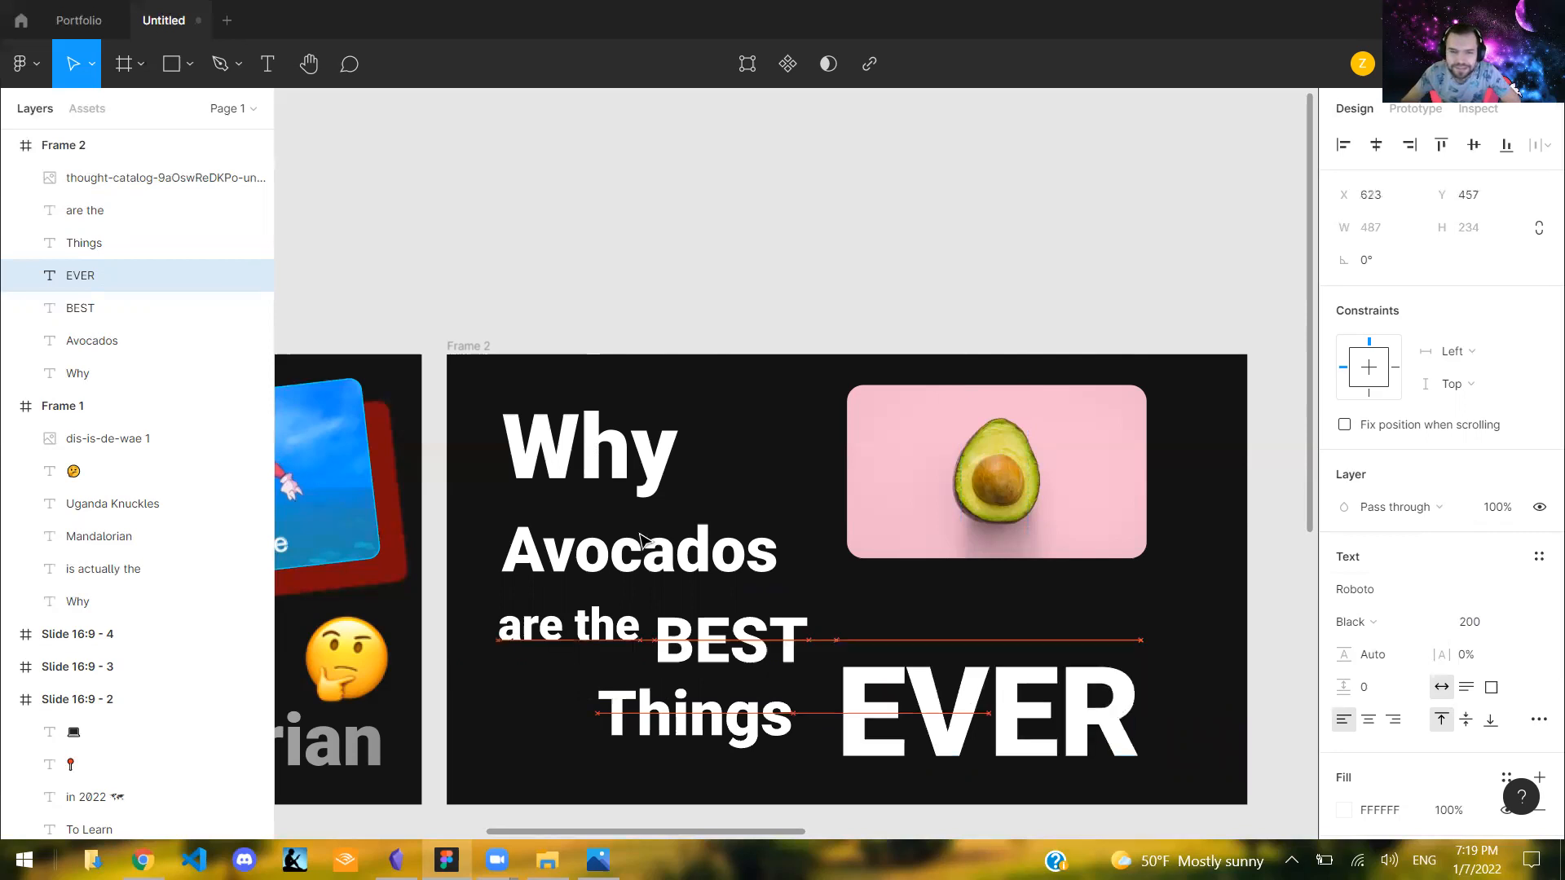
# - Recolour the "Avocados" text with a green sampled from the avocado image, brightened to C4EC18
pyautogui.click(734, 571)
pyautogui.scroll(-1, 1370, 787)
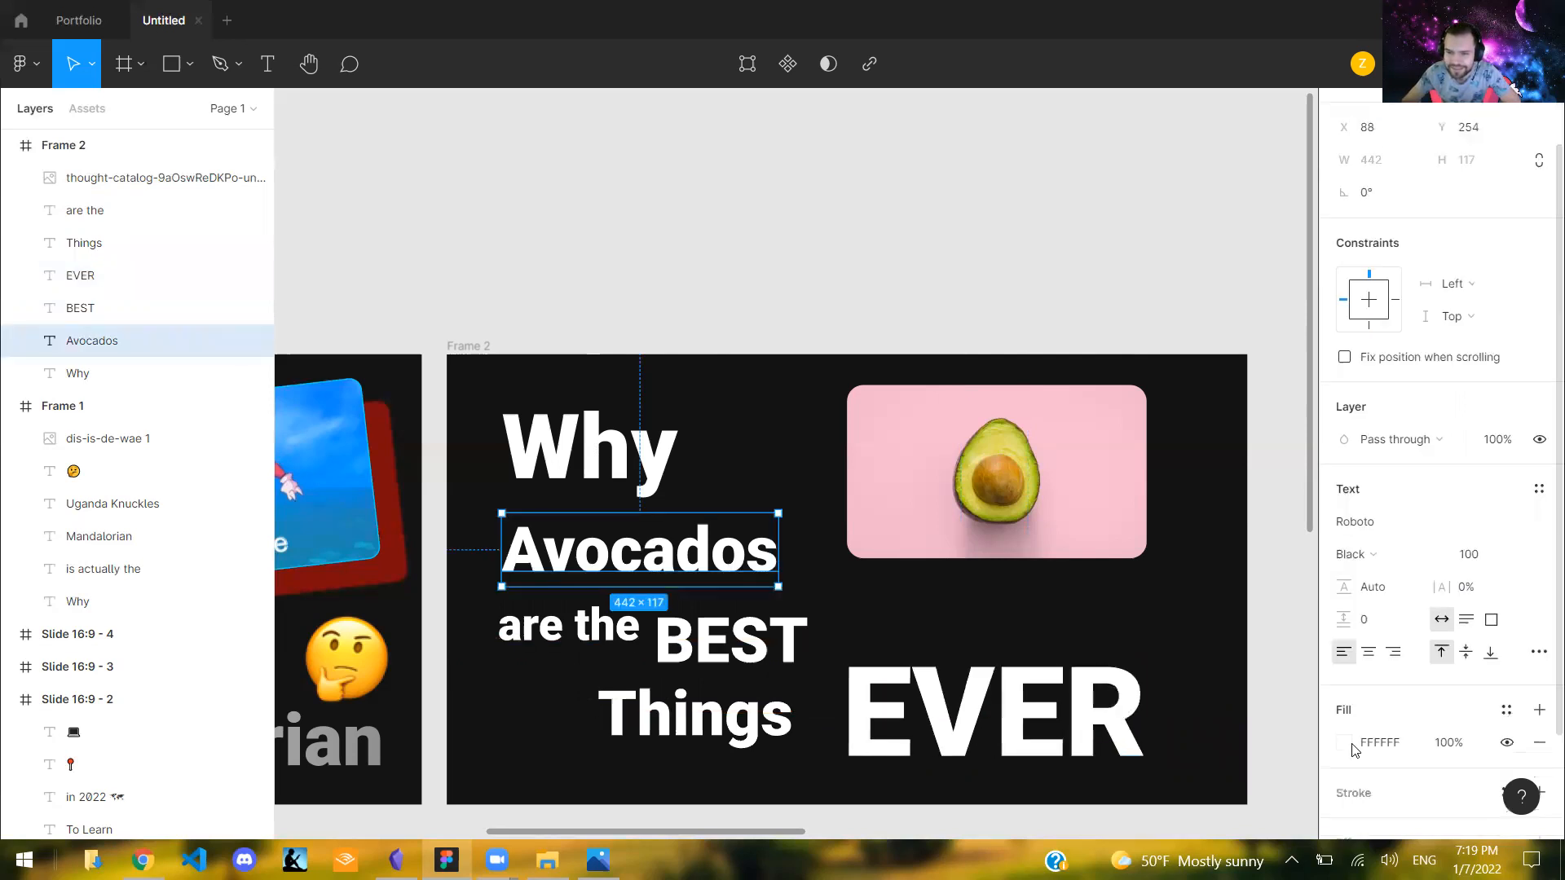
pyautogui.click(1350, 744)
pyautogui.click(1105, 613)
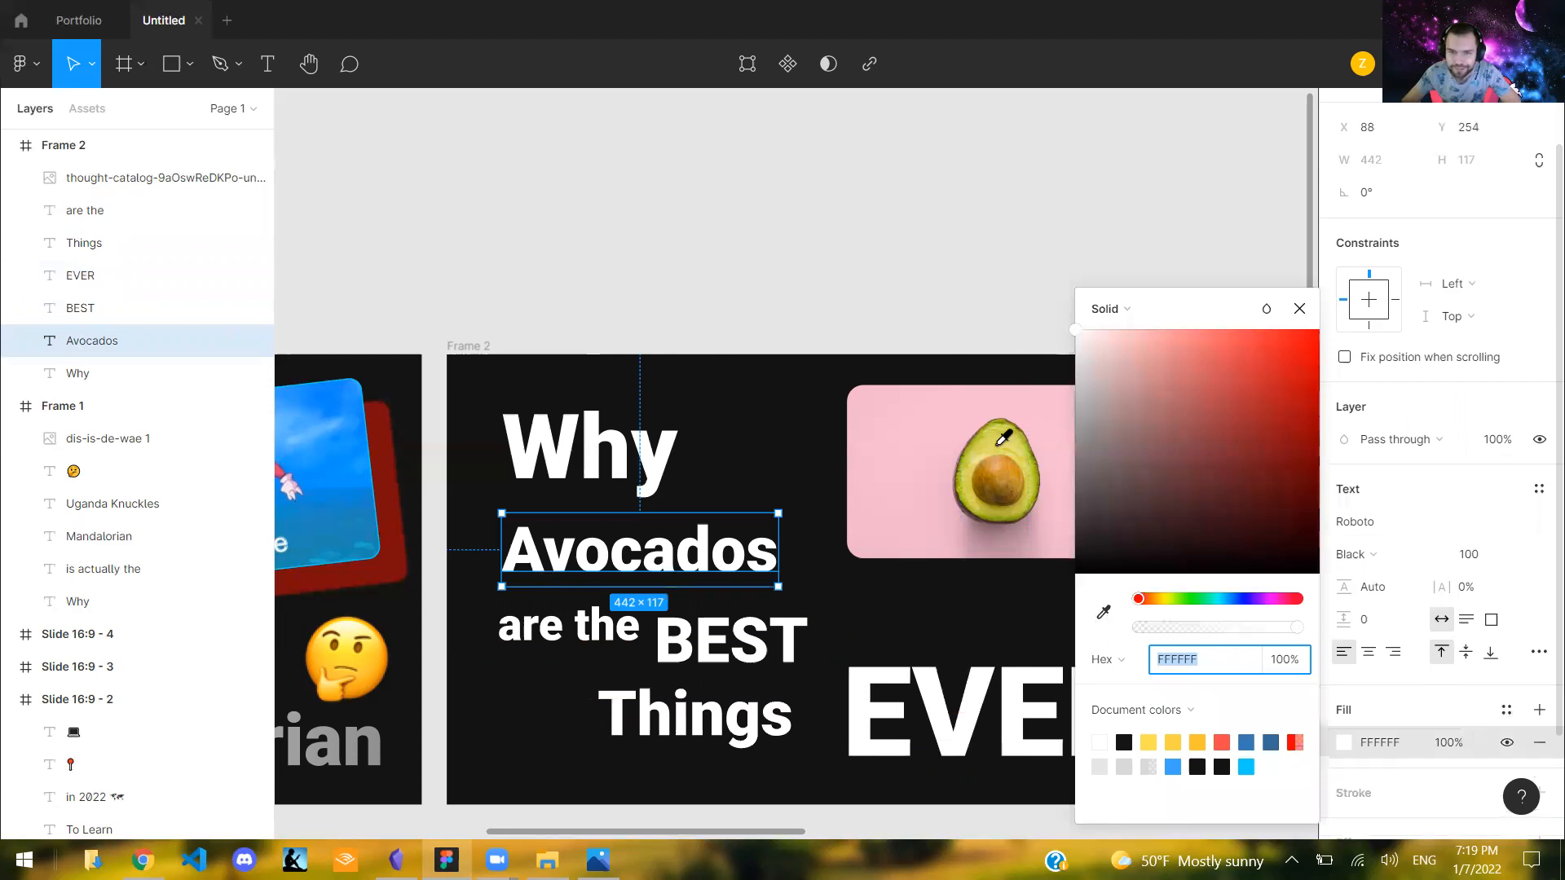
pyautogui.click(1003, 446)
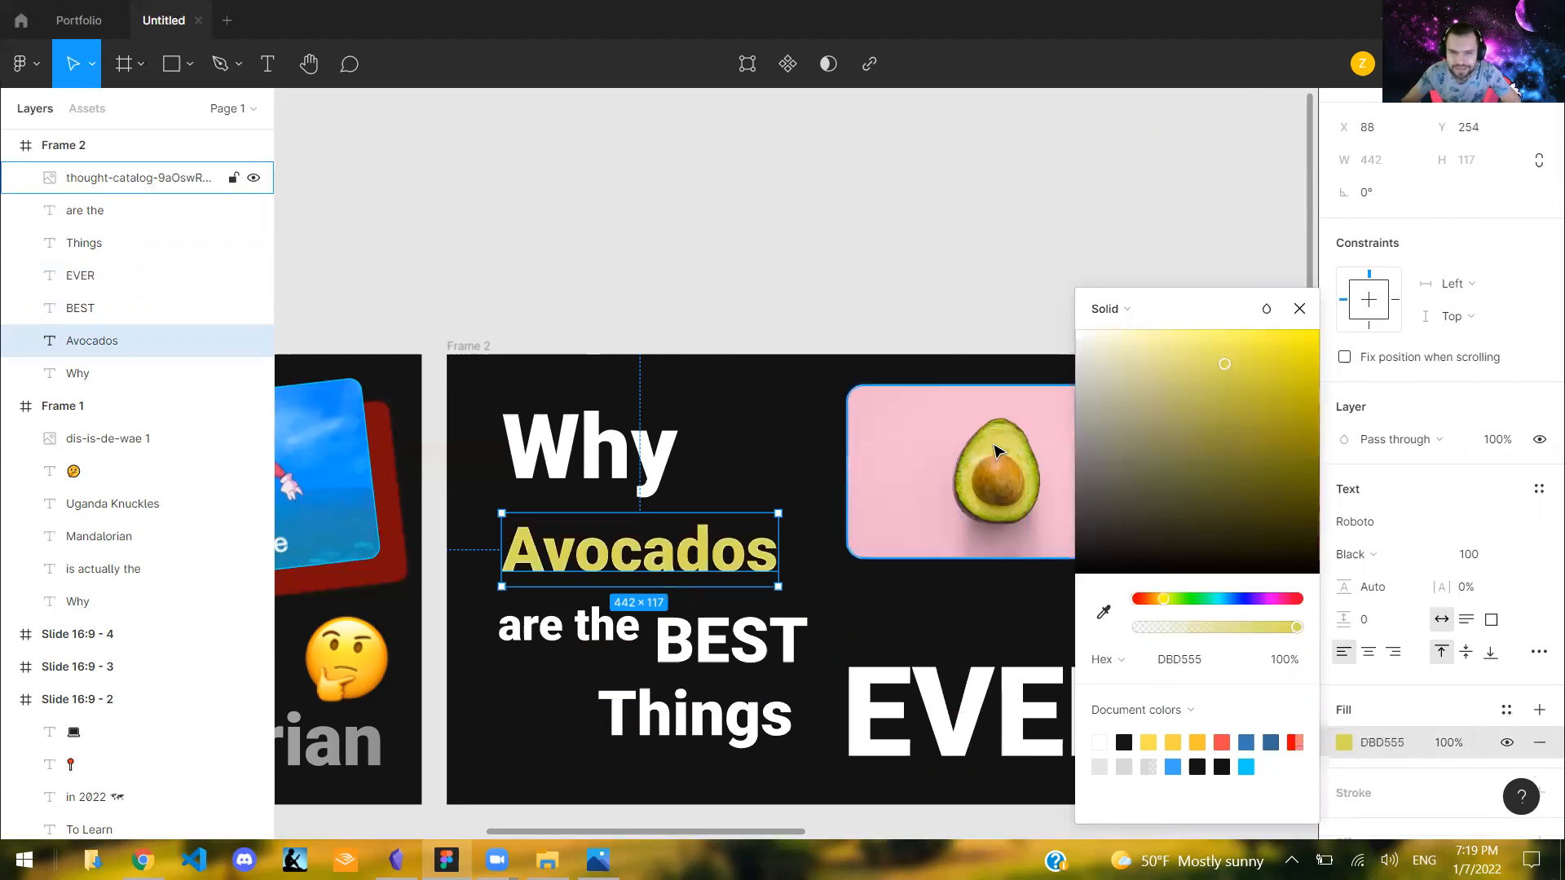
pyautogui.click(1105, 614)
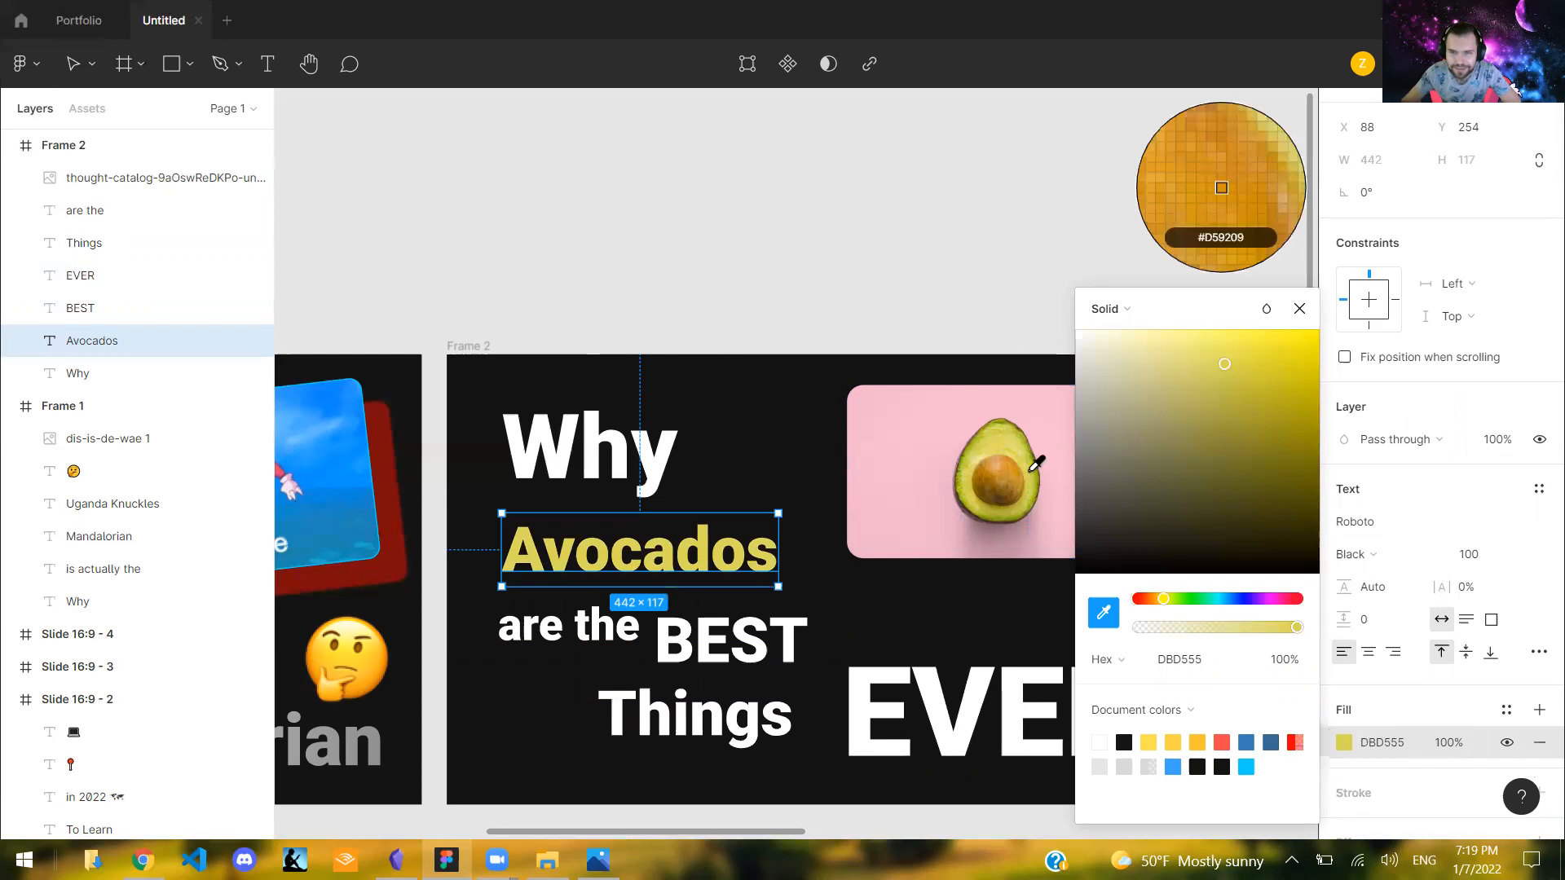
pyautogui.click(1033, 471)
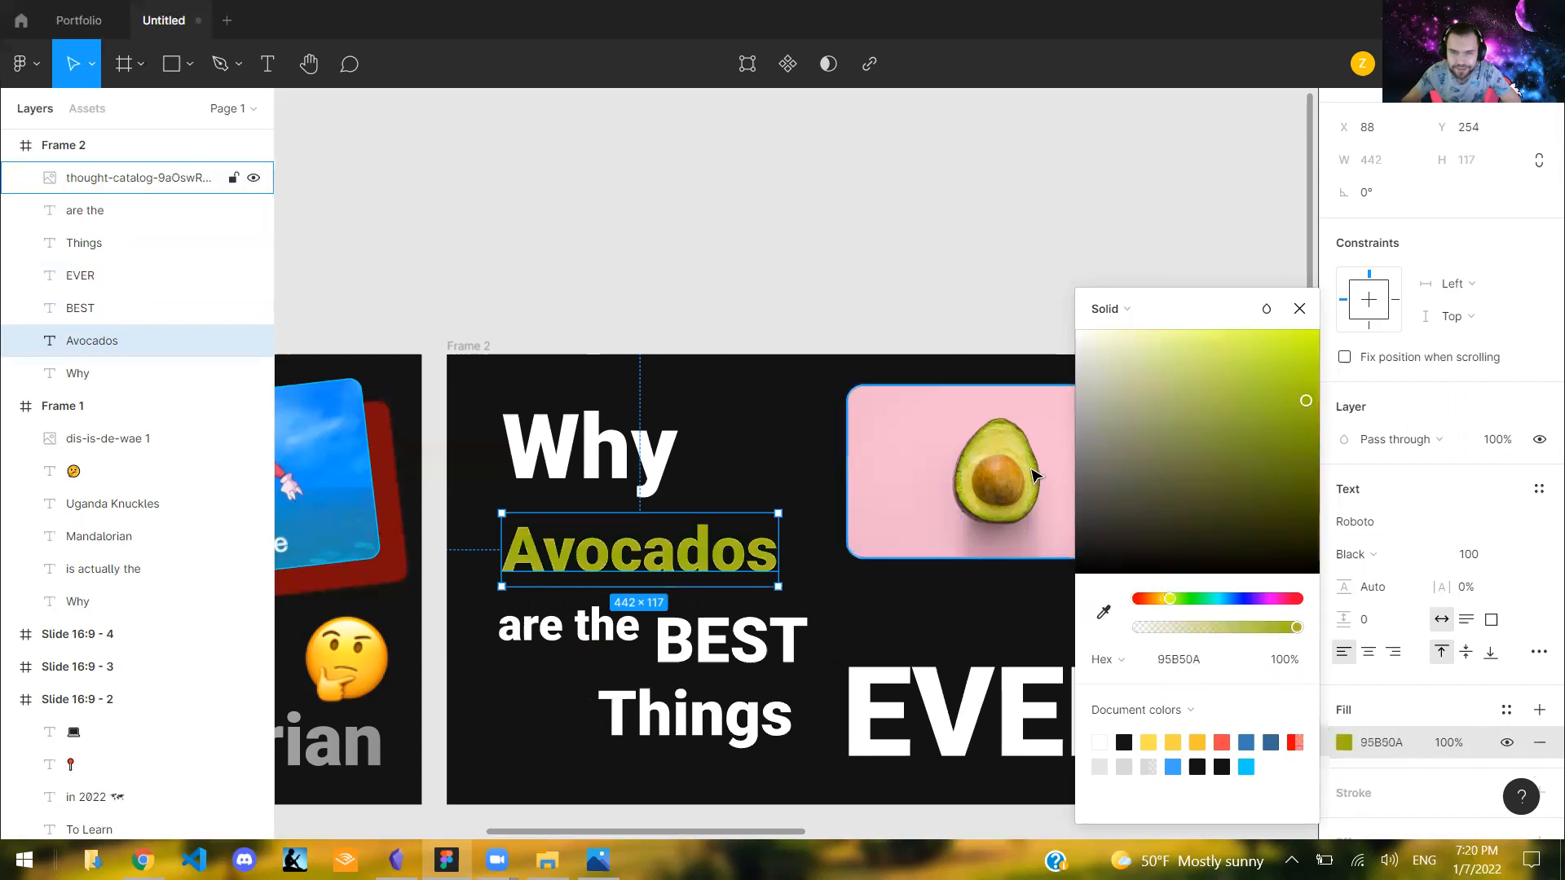
pyautogui.click(1297, 357)
pyautogui.moveTo(1297, 357); pyautogui.dragTo(1295, 349)
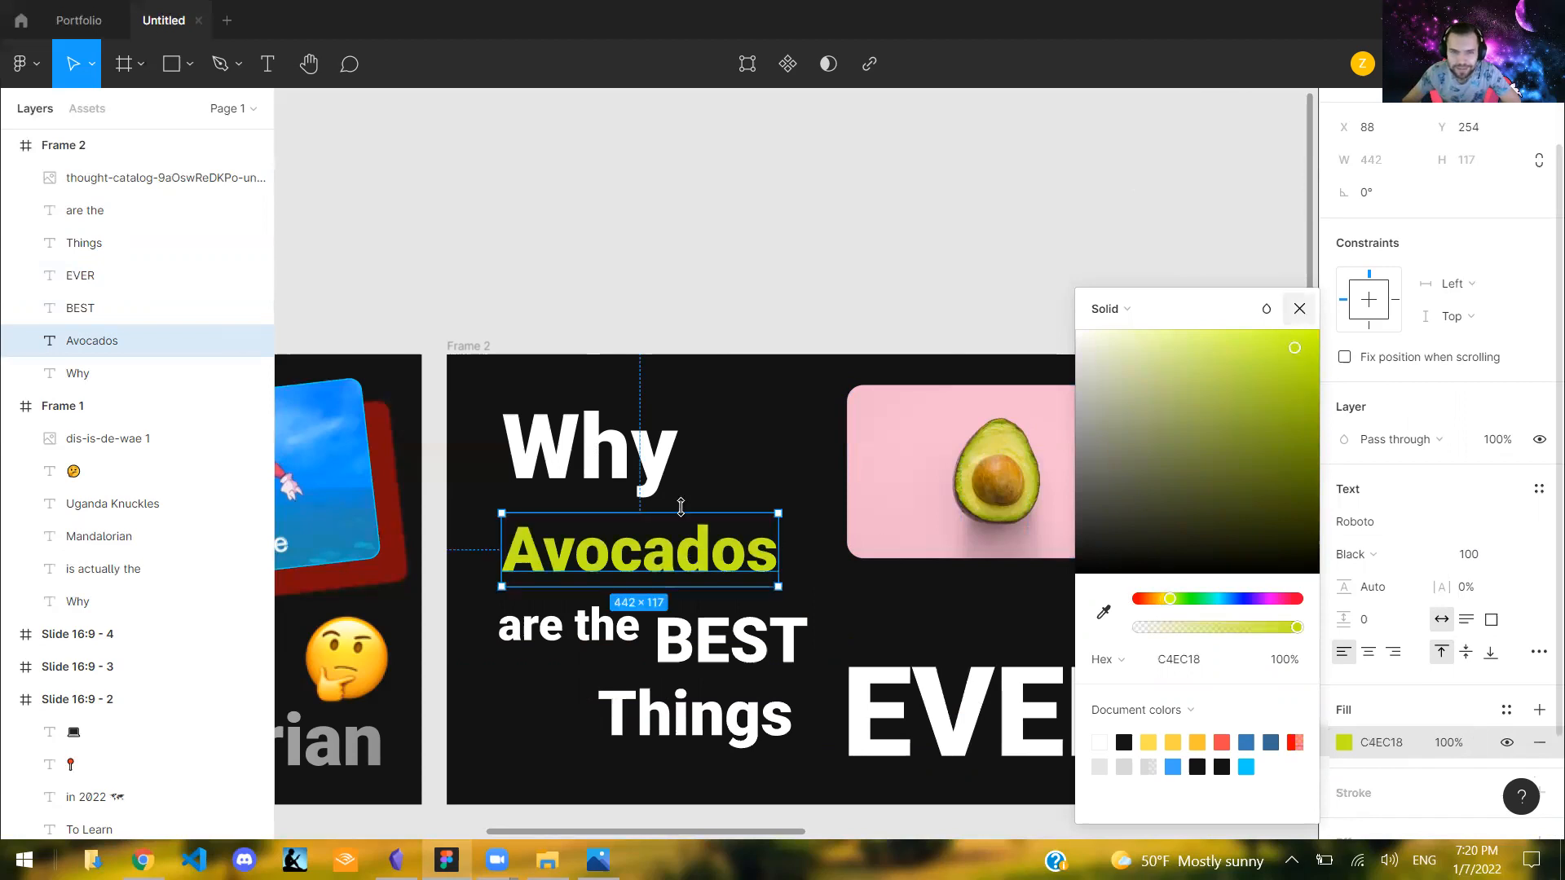
# - Set "Avocados" to font size 144, move it to X 34, Y 207, and shift the avocado image right, clear of the text
pyautogui.click(1479, 578)
pyautogui.click(1472, 555)
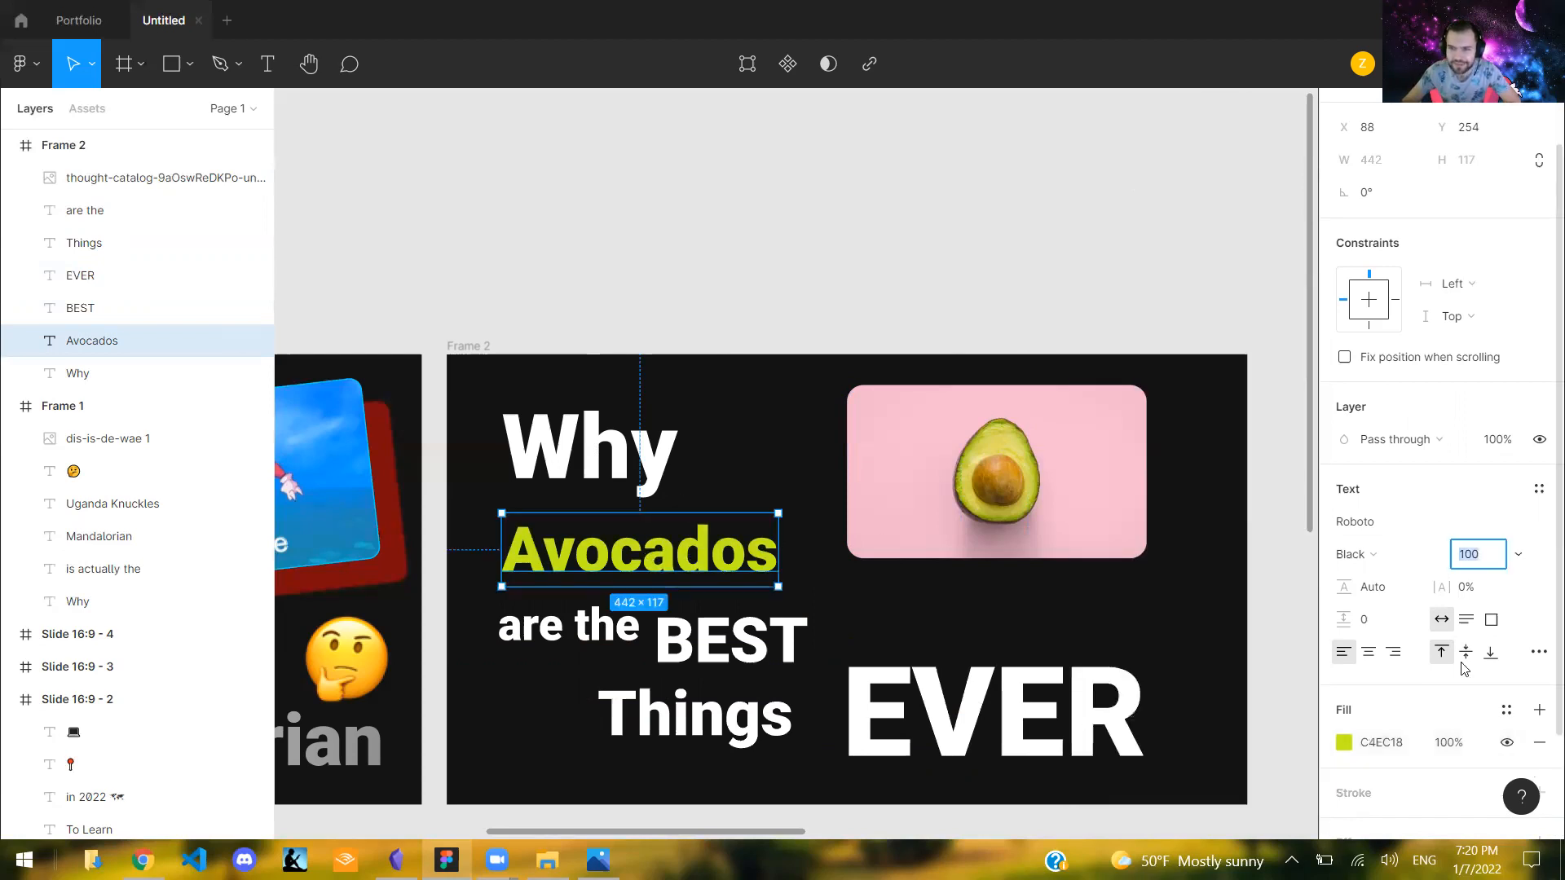
pyautogui.write('144')
pyautogui.press('Return')
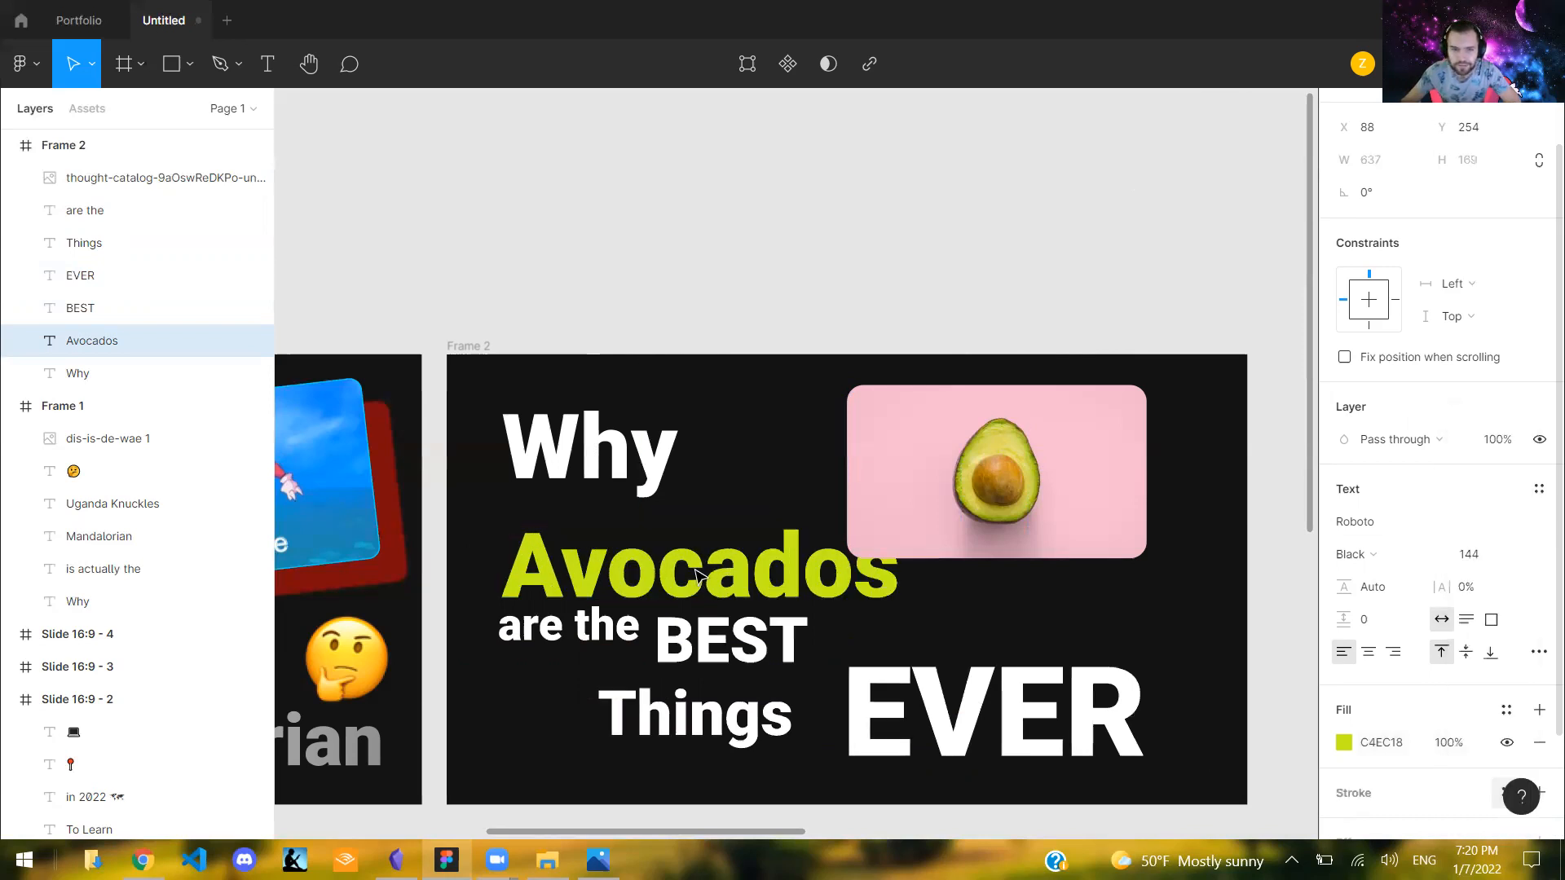
pyautogui.moveTo(664, 544); pyautogui.dragTo(630, 506)
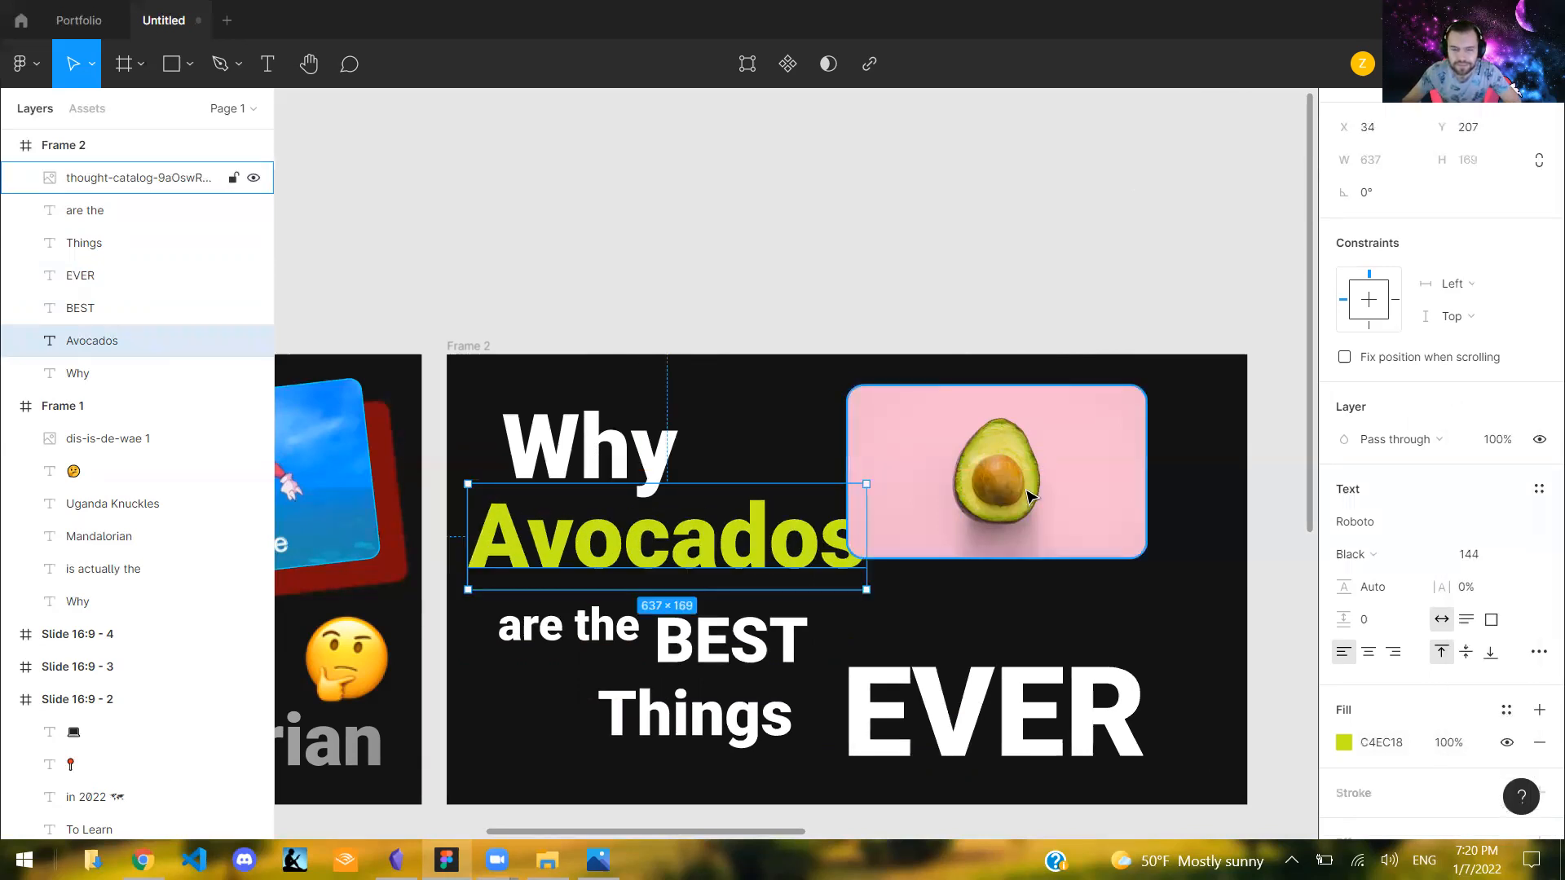
pyautogui.moveTo(937, 489); pyautogui.dragTo(971, 489)
# - Reduce the "Avocados" text's font size to 120 and refine it to 124
pyautogui.click(721, 547)
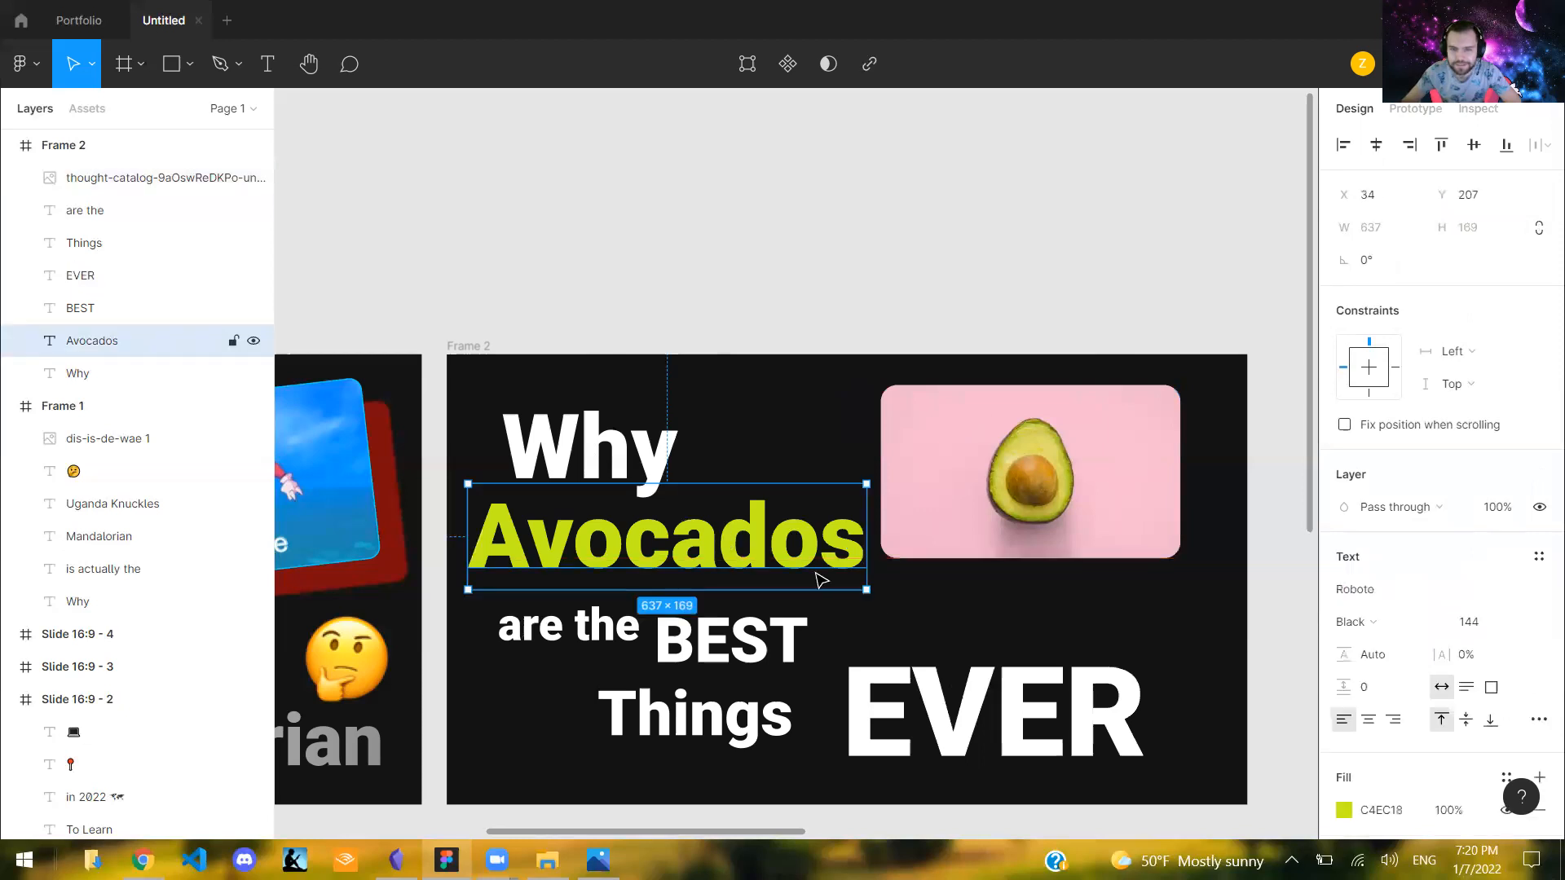
pyautogui.click(1487, 627)
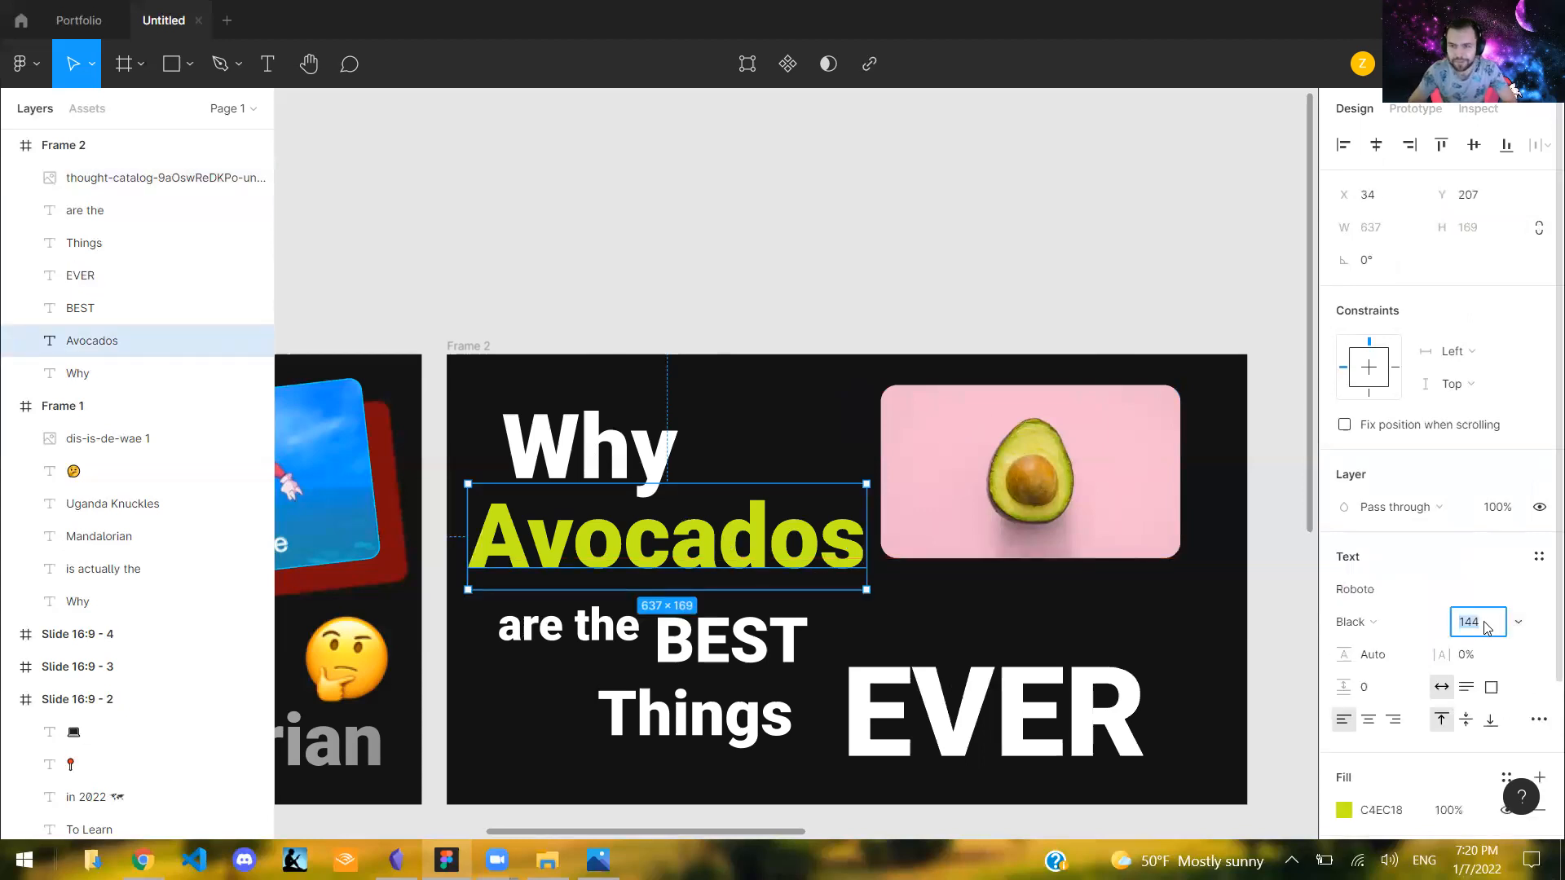
pyautogui.write('120')
pyautogui.press('Return')
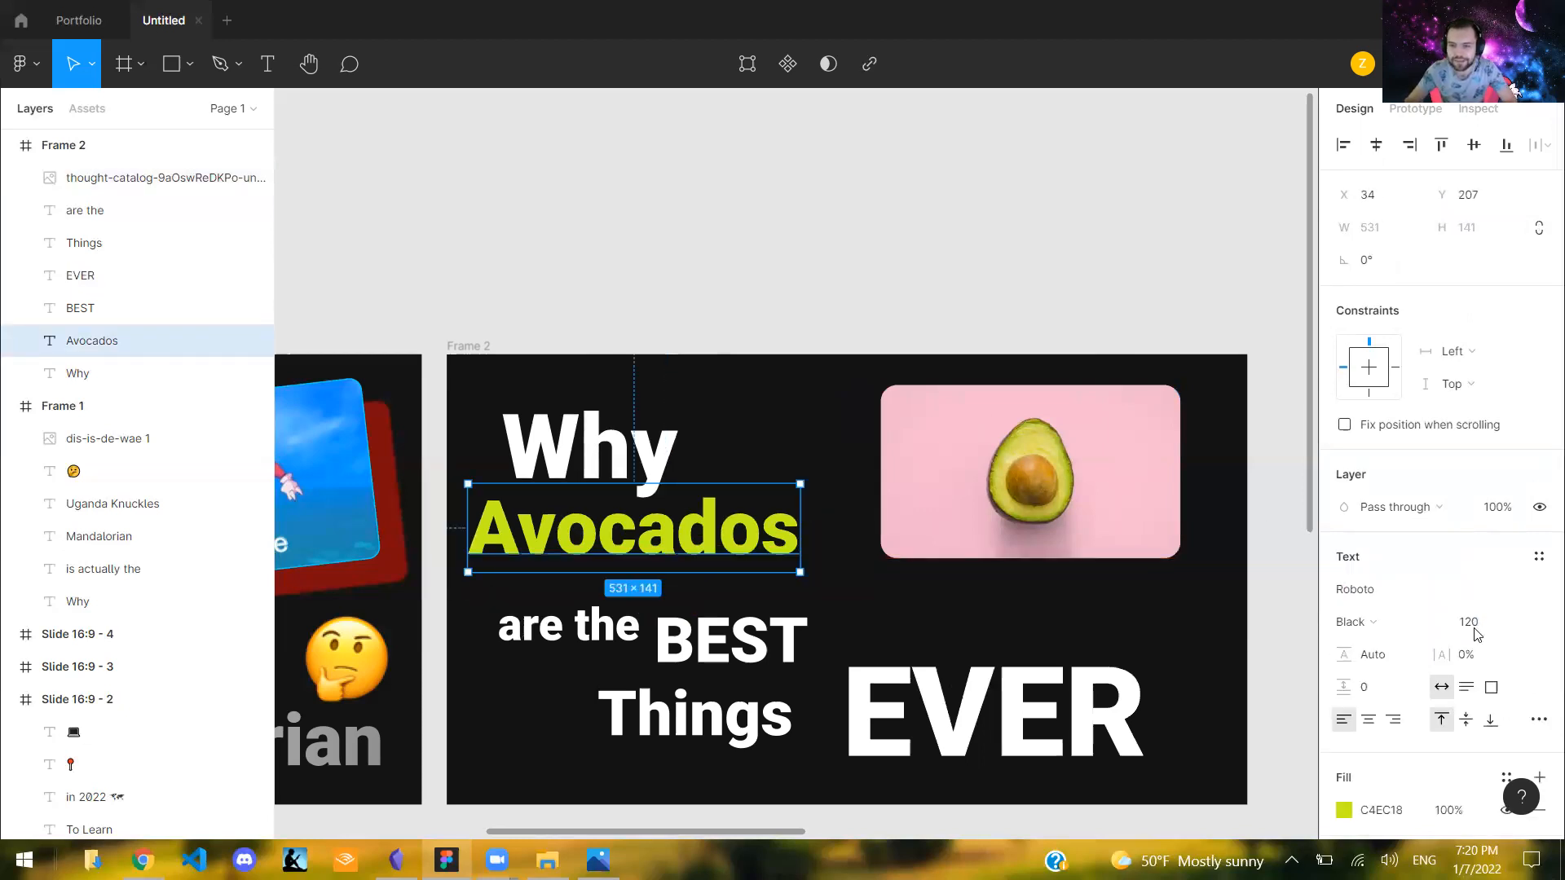
pyautogui.click(1472, 632)
pyautogui.write('124')
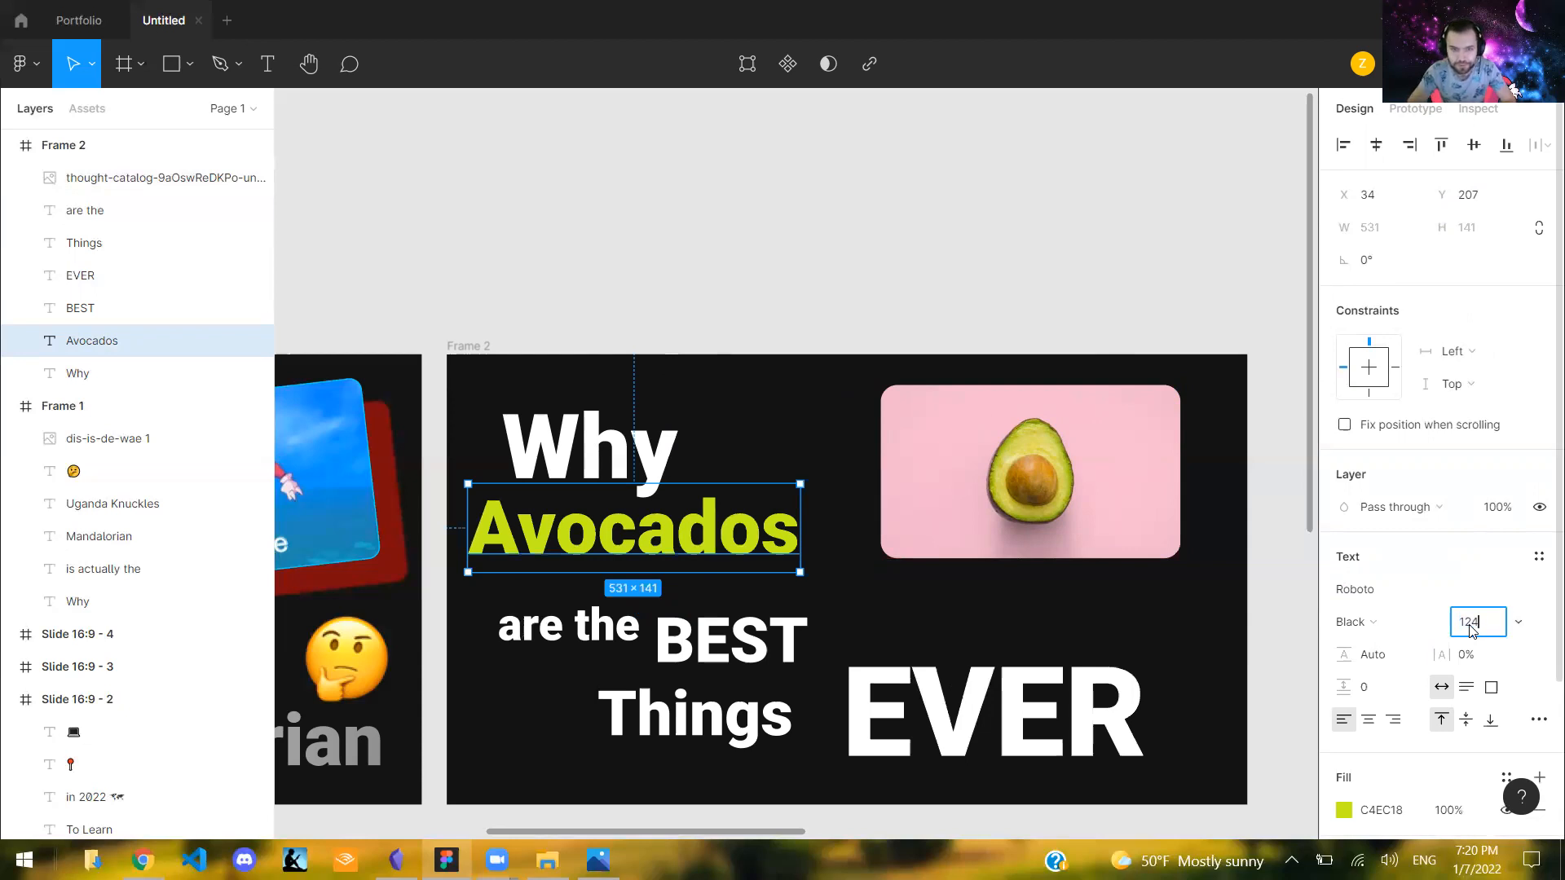
pyautogui.press('Return')
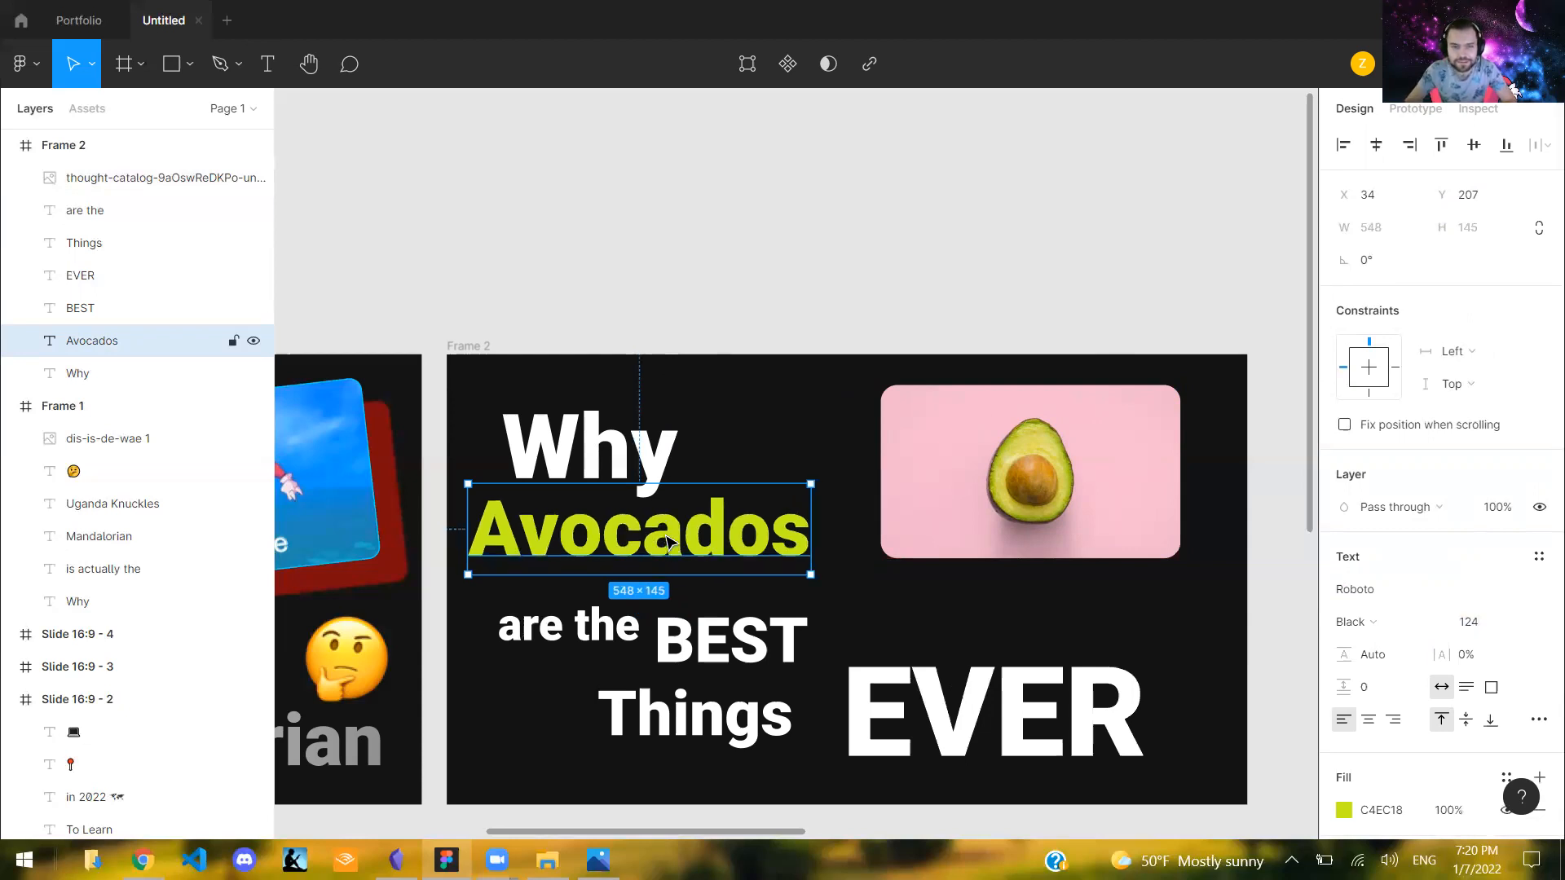
# - Move the "BEST" text up beside "are the" to X 325, Y 380
pyautogui.click(706, 633)
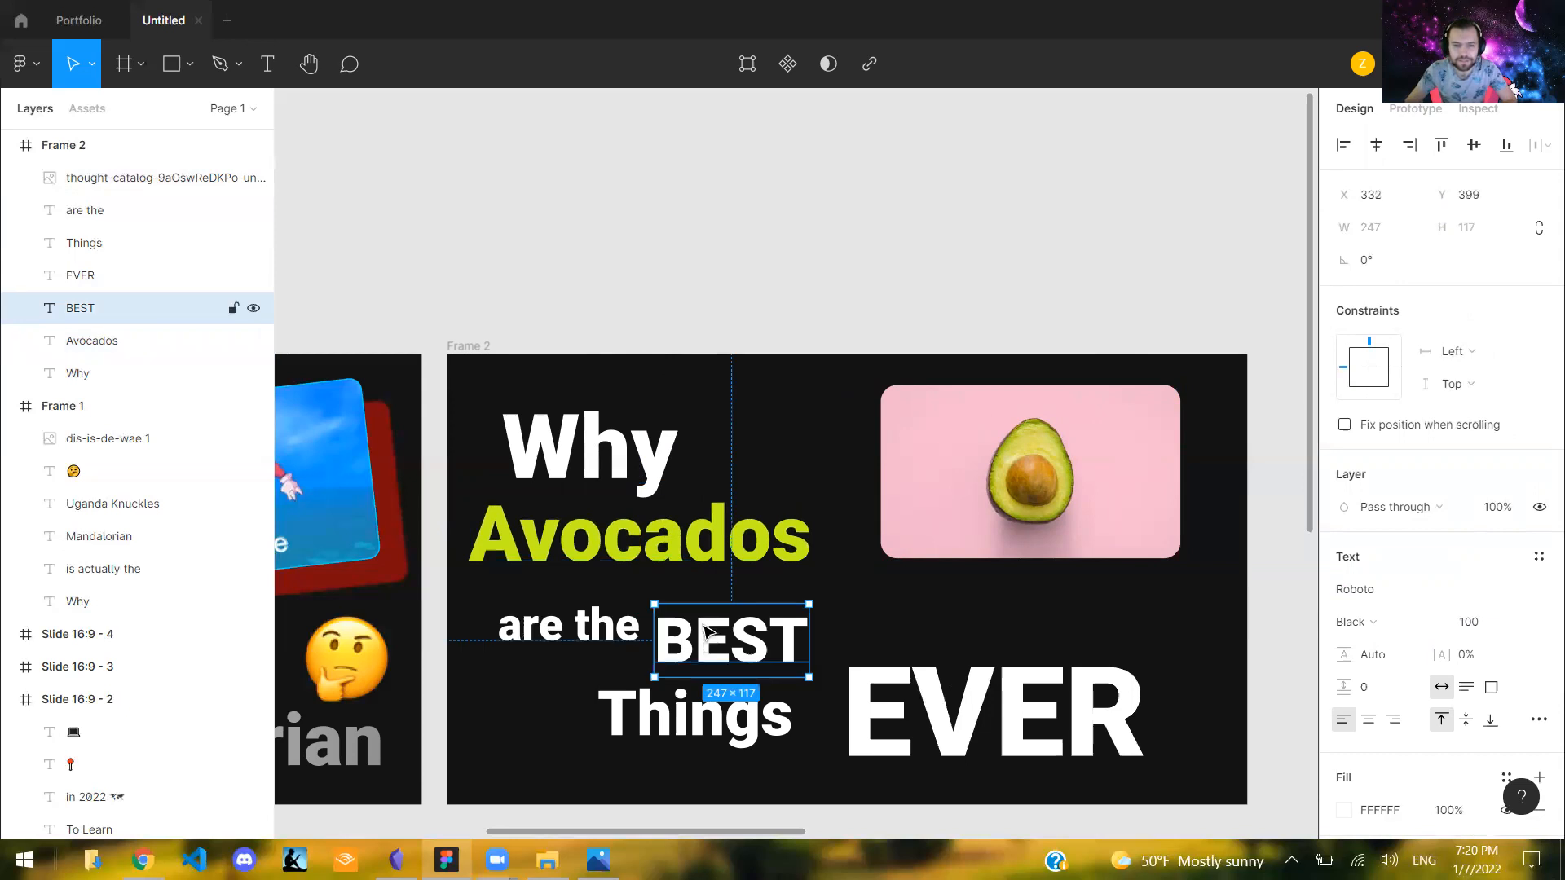
pyautogui.moveTo(706, 632); pyautogui.dragTo(701, 620)
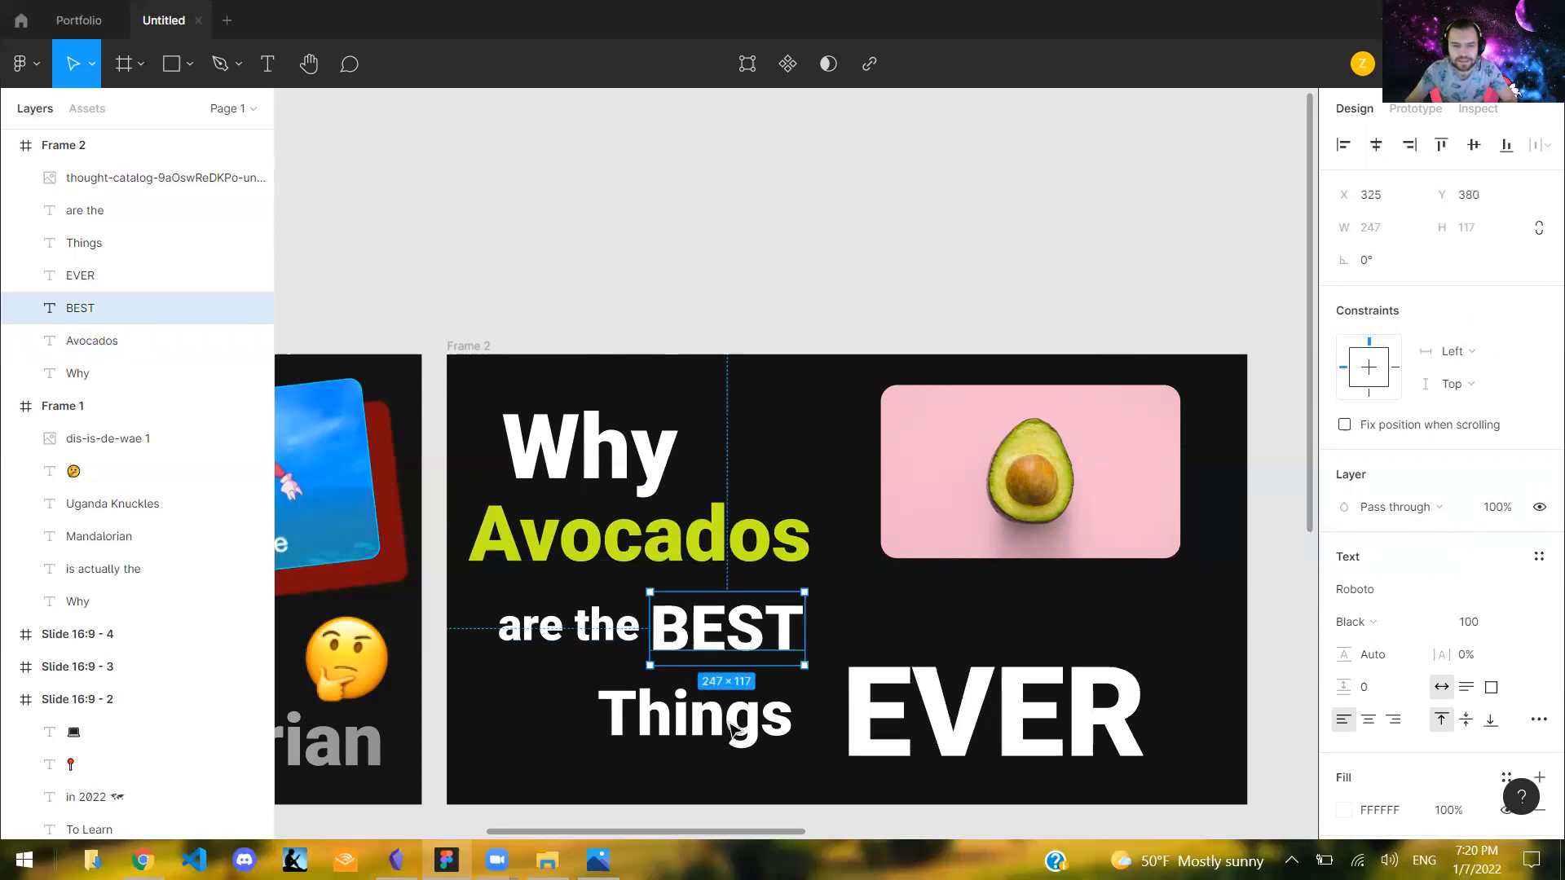
# - Place "Things" beneath "are the BEST" at X 238, Y 484 with a 134 px tall text box, and move "EVER" beside it
pyautogui.moveTo(707, 722)
pyautogui.mouseDown()
pyautogui.moveTo(722, 727)
pyautogui.moveTo(689, 720)
pyautogui.mouseUp()
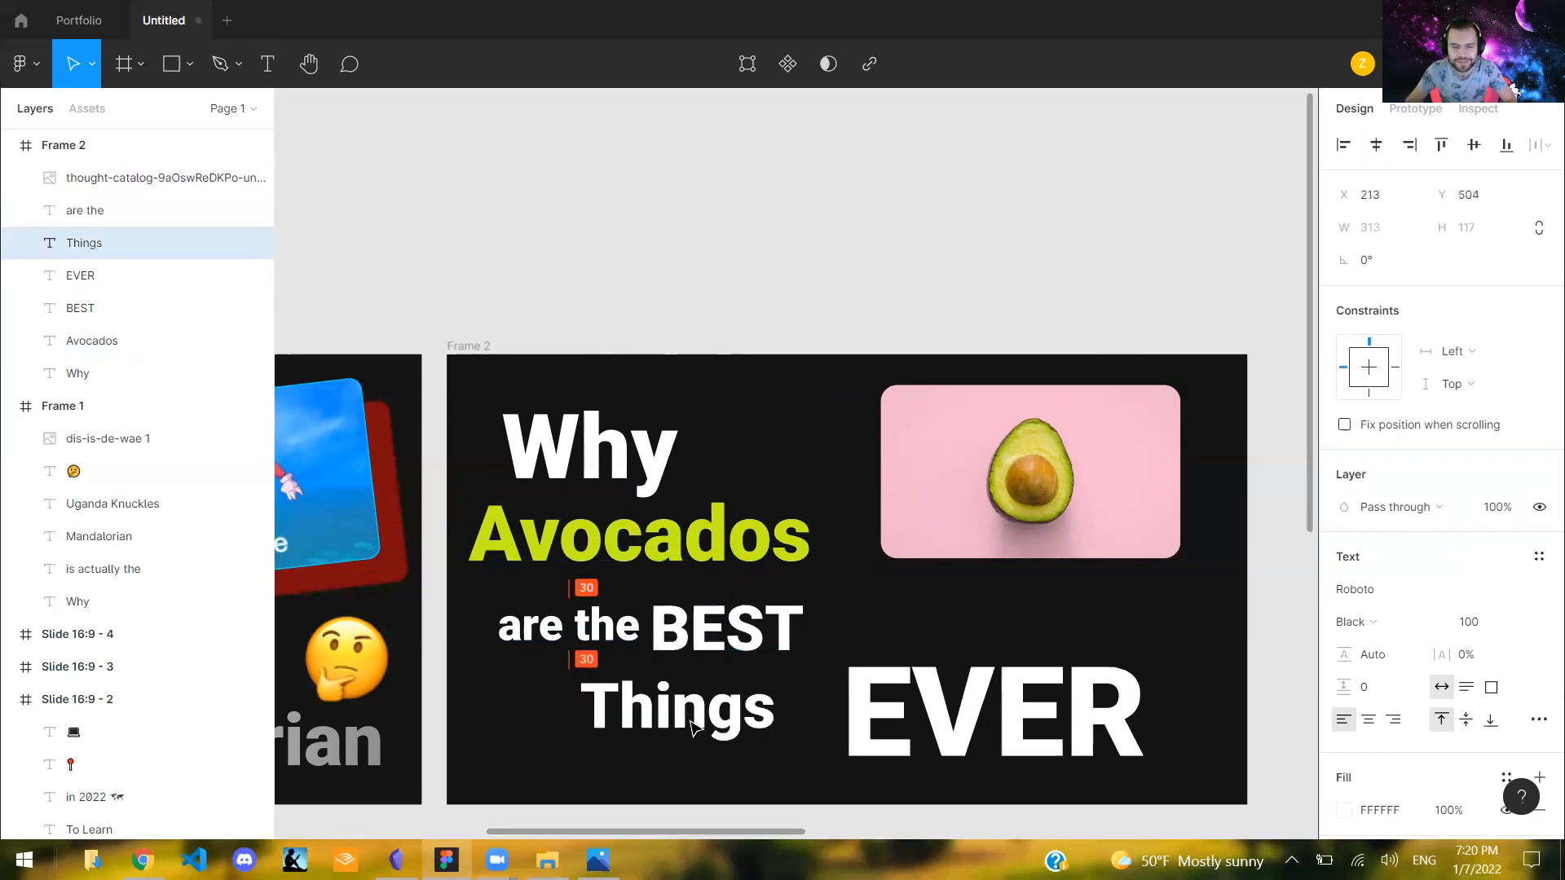
pyautogui.click(868, 707)
pyautogui.moveTo(869, 715); pyautogui.dragTo(867, 721)
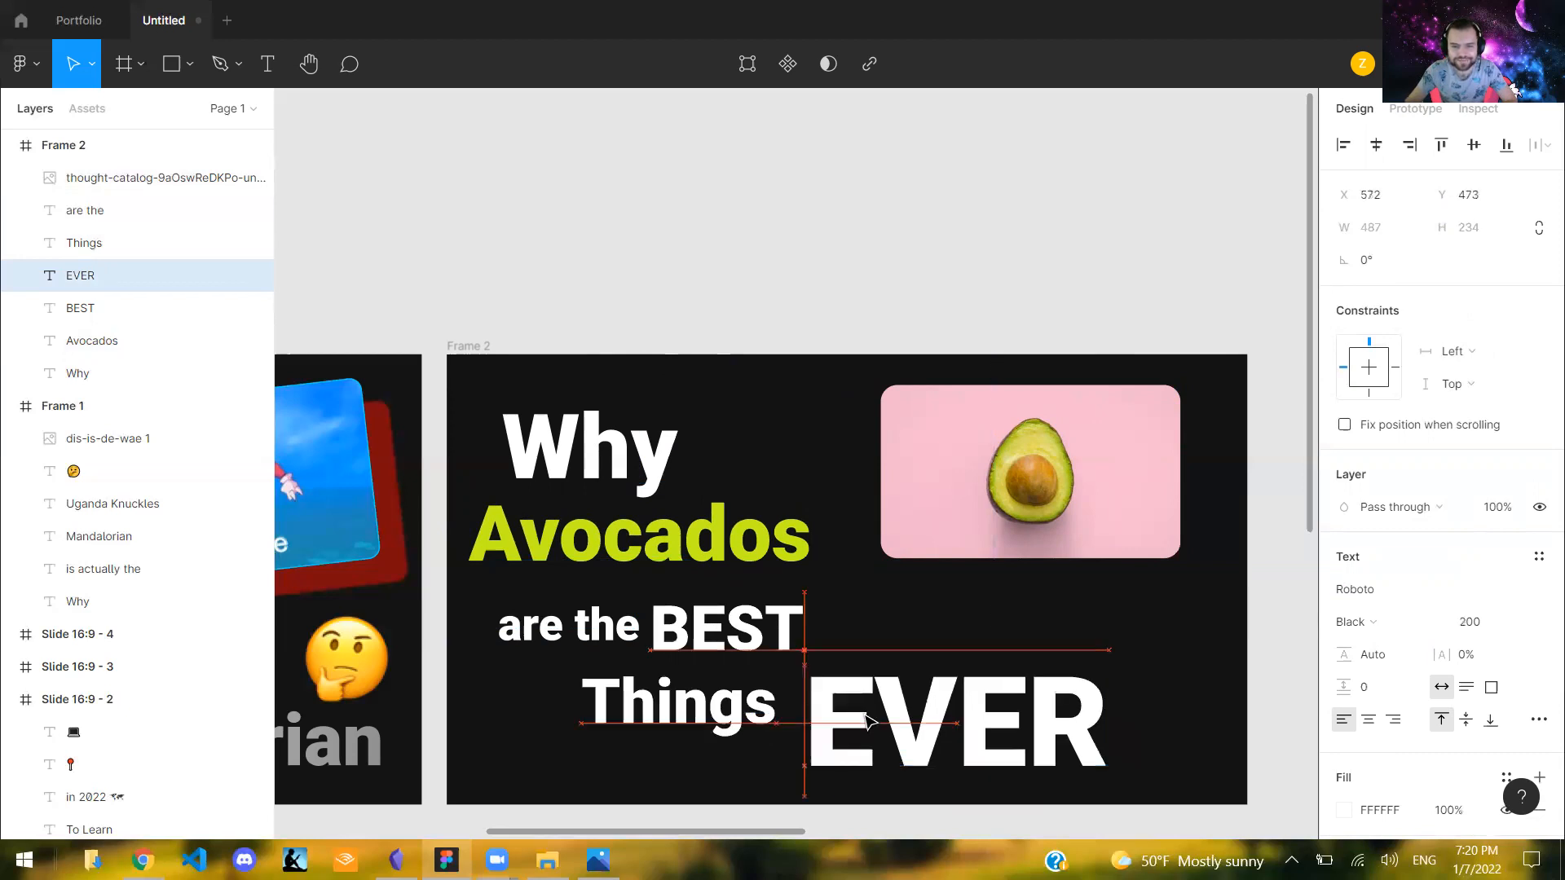
pyautogui.moveTo(762, 723); pyautogui.dragTo(765, 724)
pyautogui.click(675, 726)
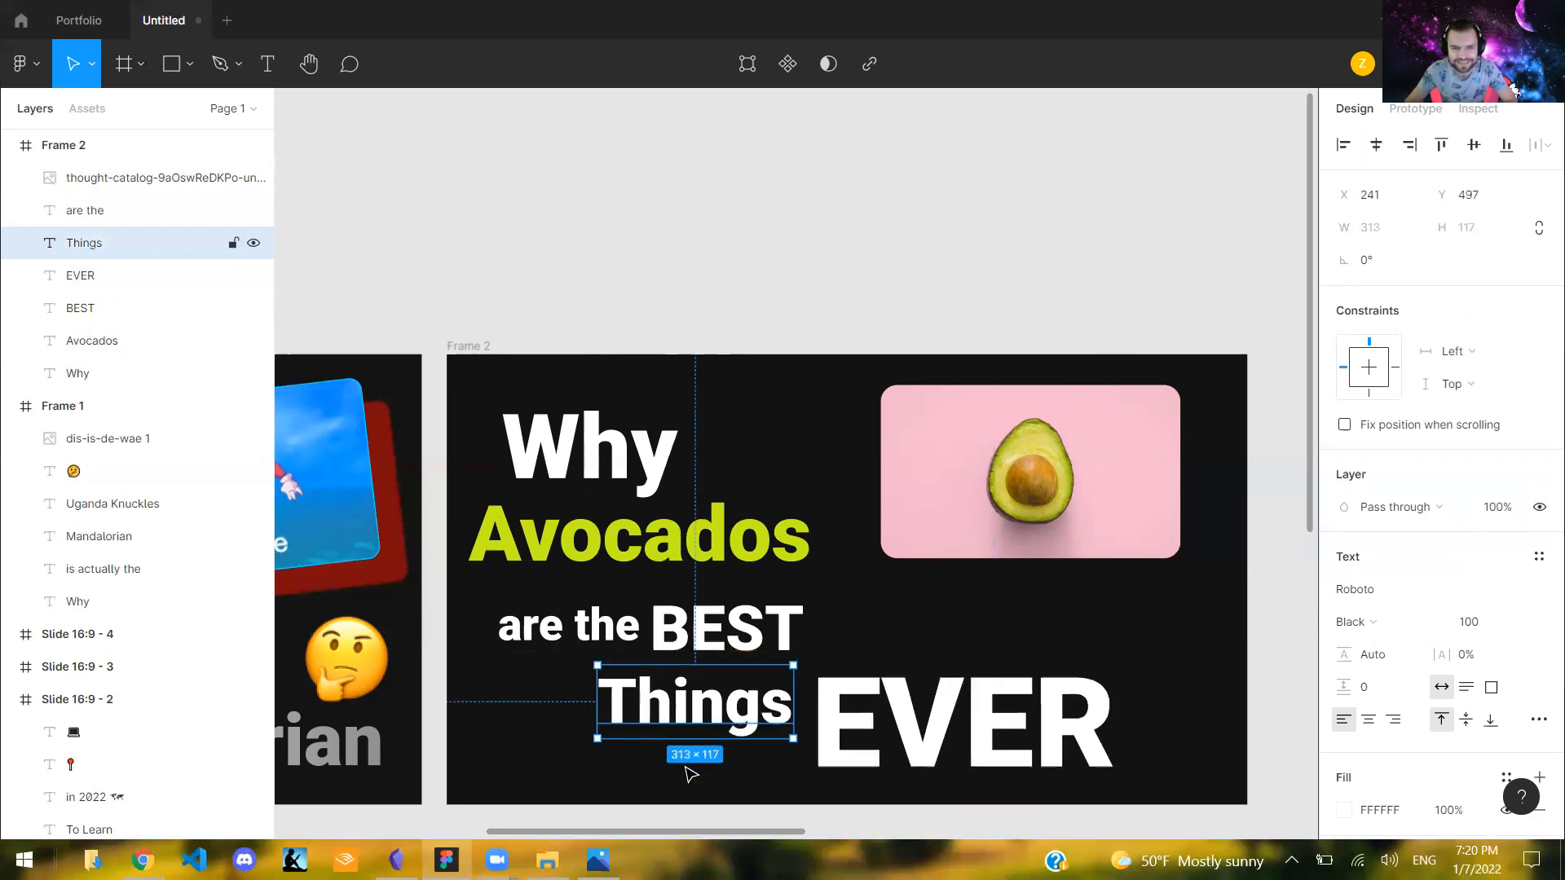
pyautogui.scroll(1, 689, 742)
pyautogui.moveTo(691, 747); pyautogui.dragTo(693, 710)
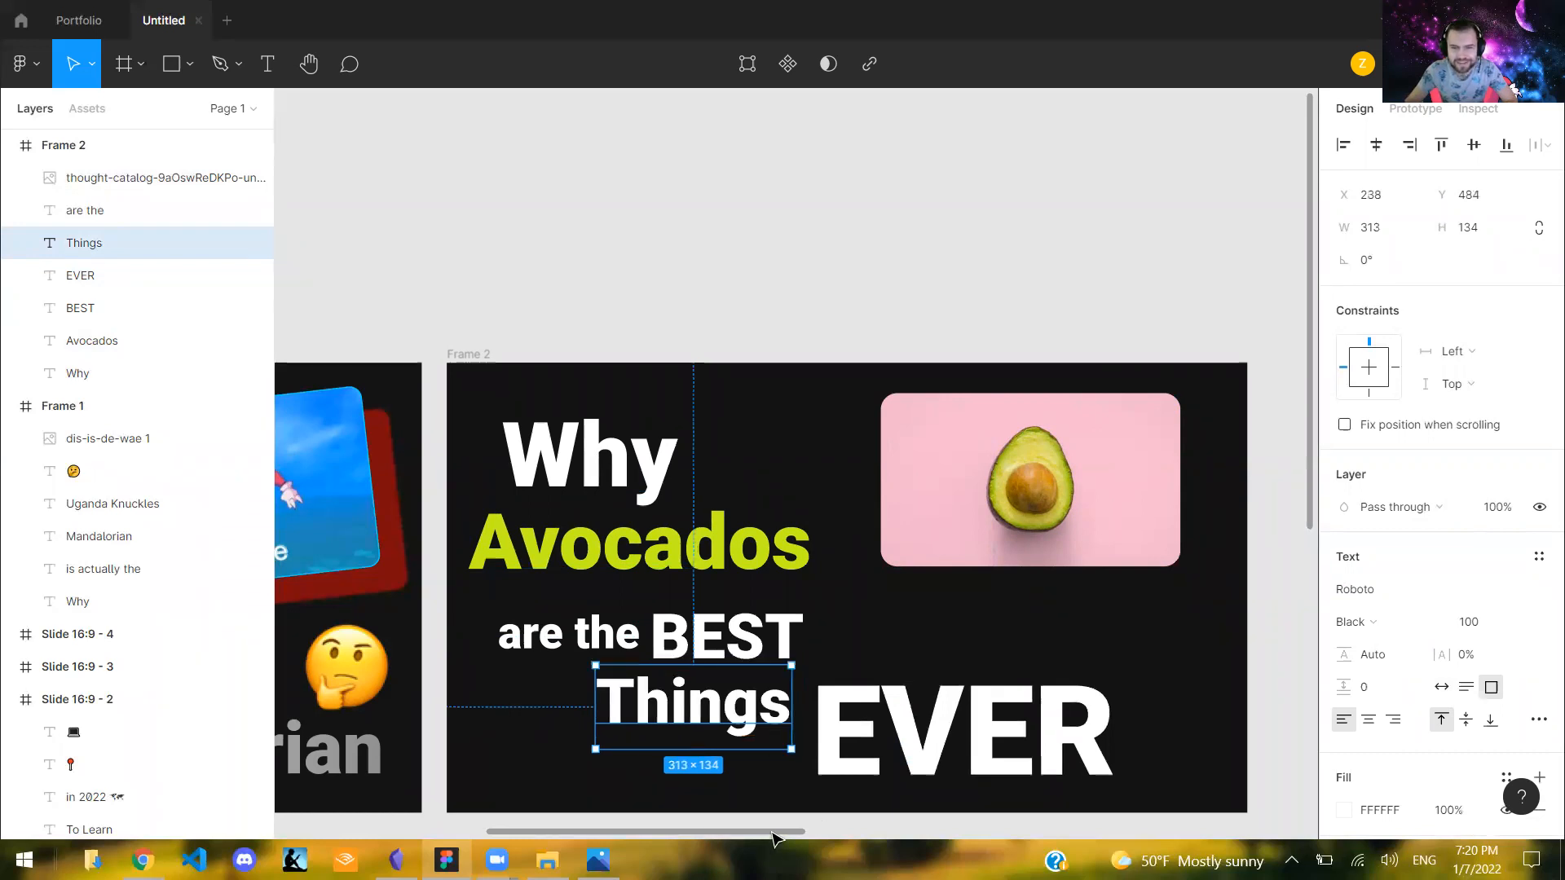
# - Enlarge the "EVER" text to font size 220 and position it beside "Things", below the avocado image
pyautogui.moveTo(769, 834); pyautogui.dragTo(789, 833)
pyautogui.moveTo(946, 712); pyautogui.dragTo(966, 656)
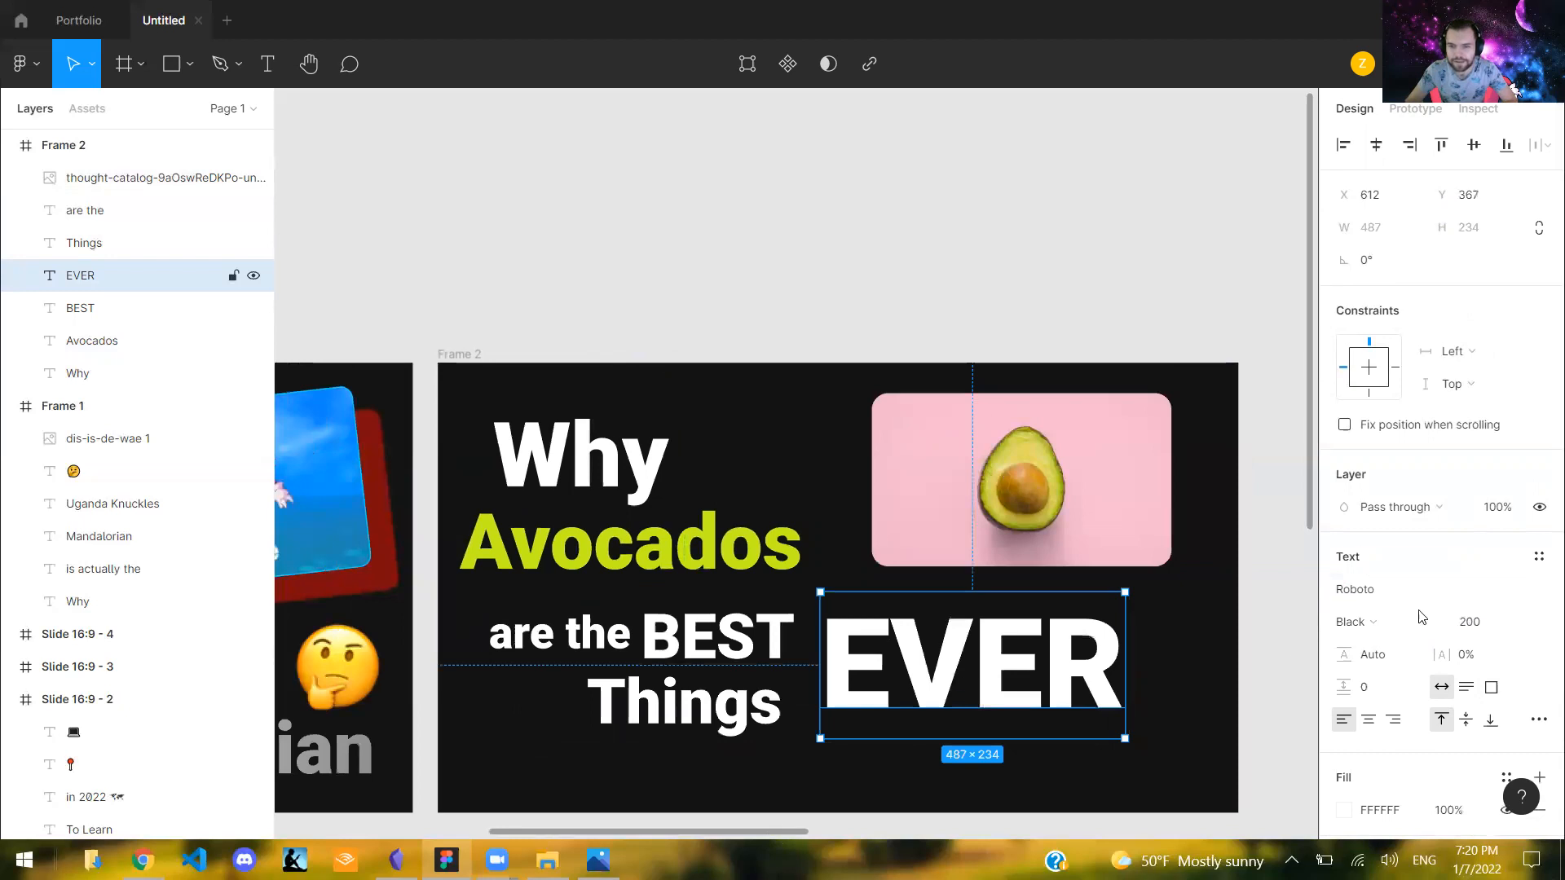
pyautogui.click(1465, 621)
pyautogui.write('22')
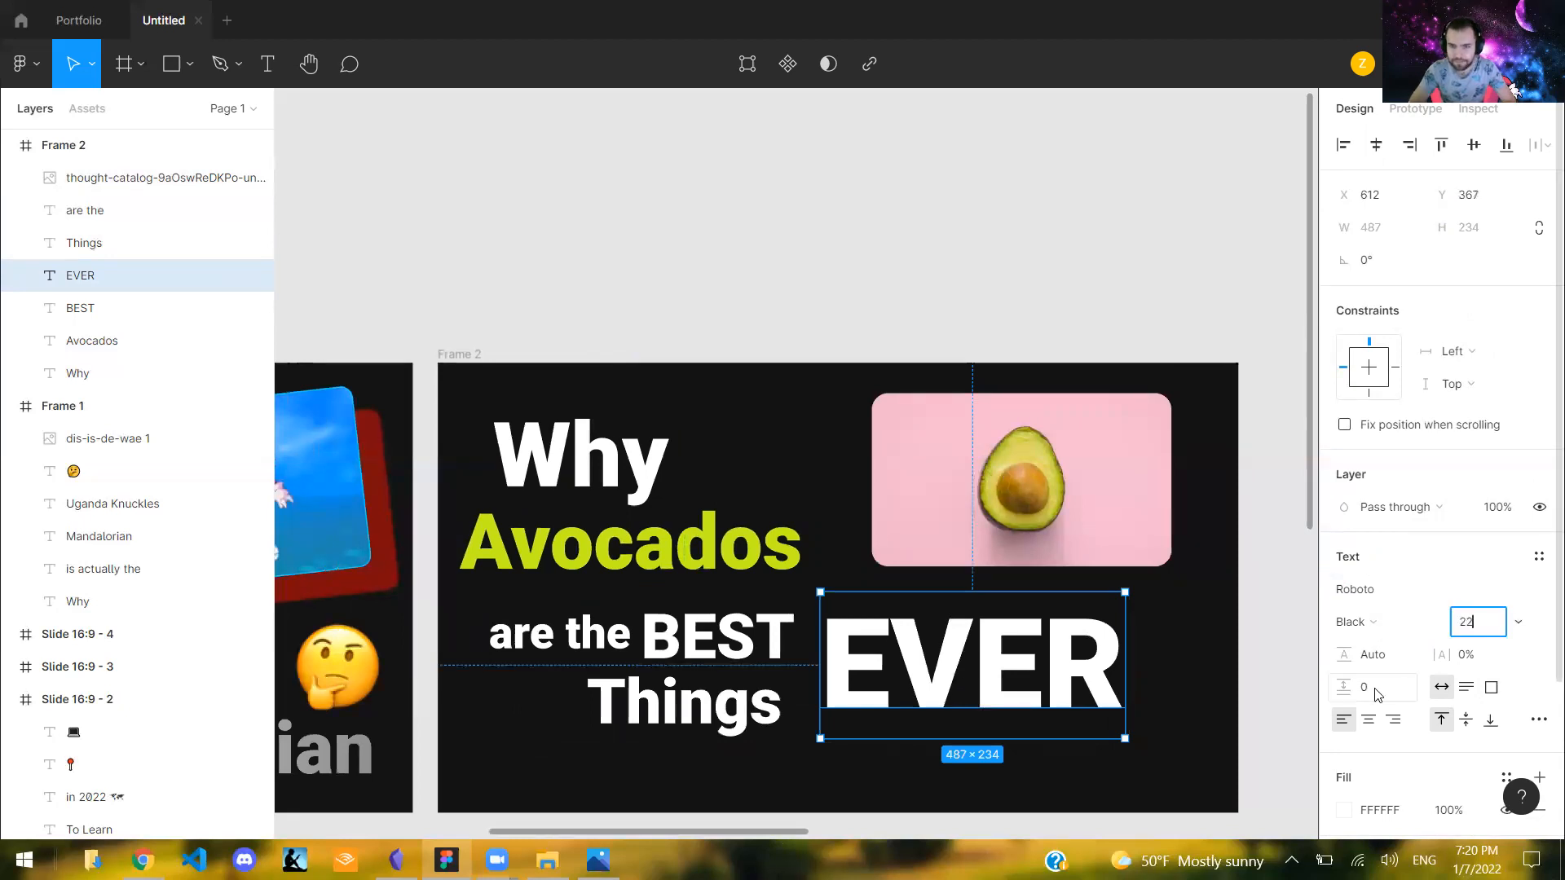
pyautogui.write('0')
pyautogui.press('Return')
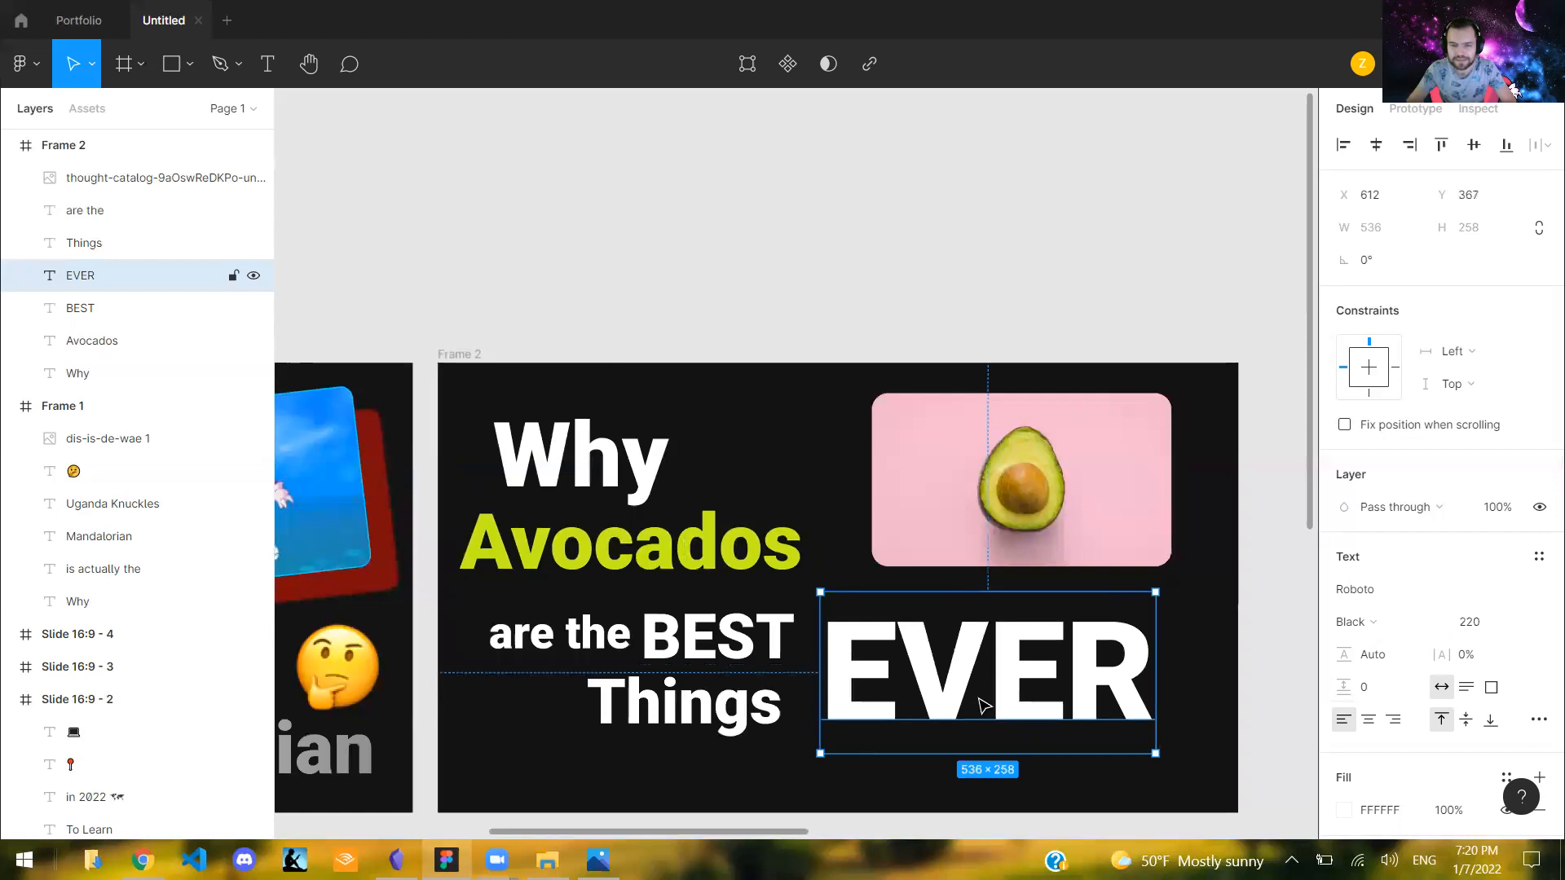
pyautogui.moveTo(1049, 652); pyautogui.dragTo(1051, 681)
# - Enlarge the avocado image to 522 × 302 and move it to X 653, Y 44
pyautogui.click(1174, 574)
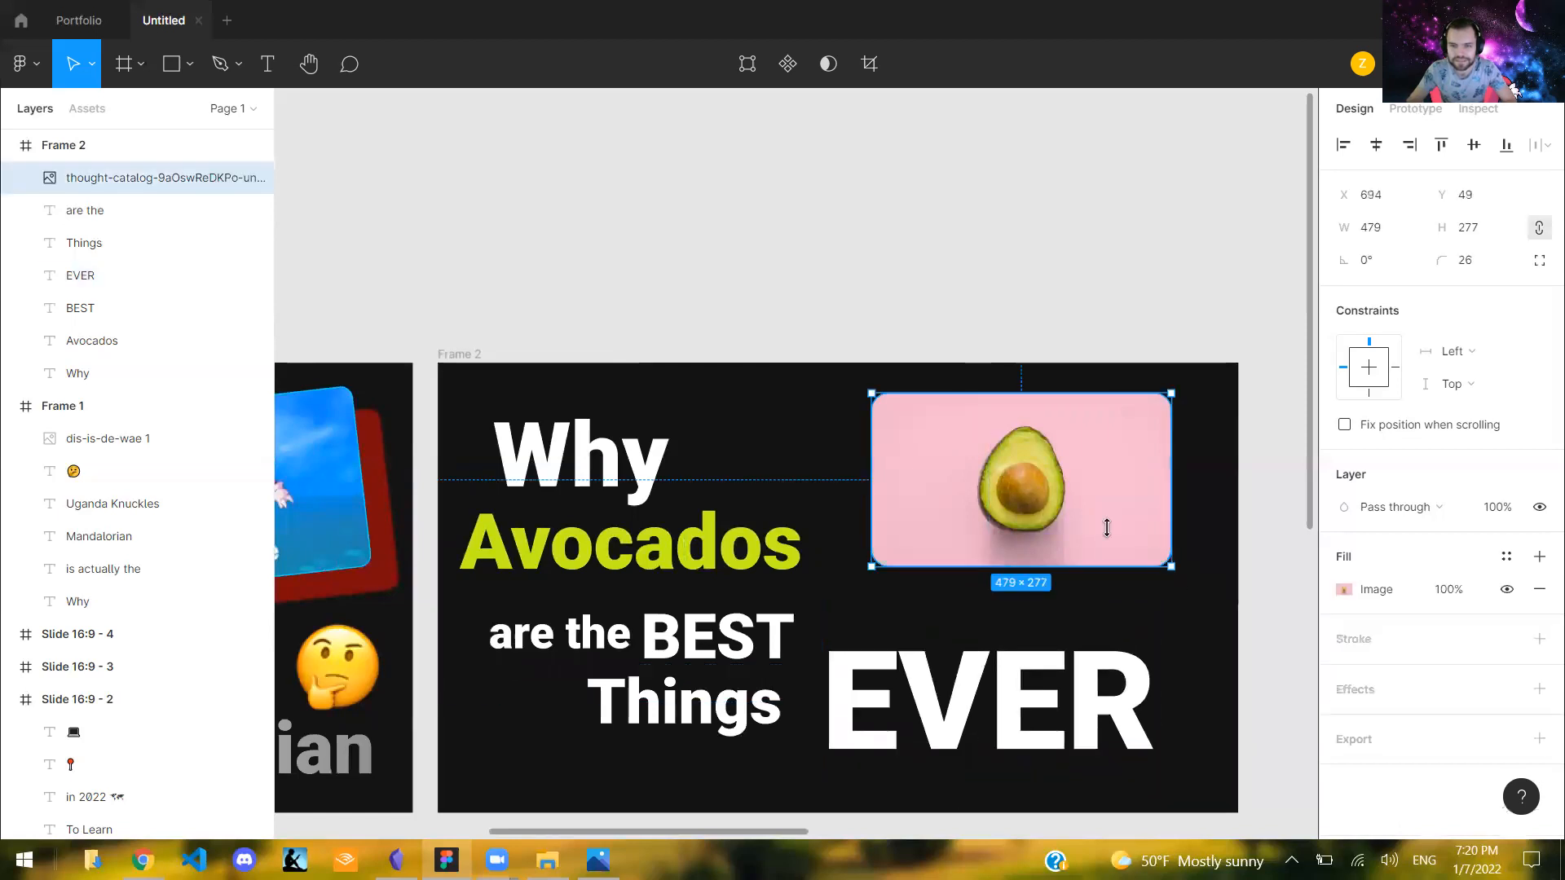
pyautogui.moveTo(1172, 567); pyautogui.dragTo(1200, 583)
pyautogui.moveTo(1107, 518); pyautogui.dragTo(1092, 524)
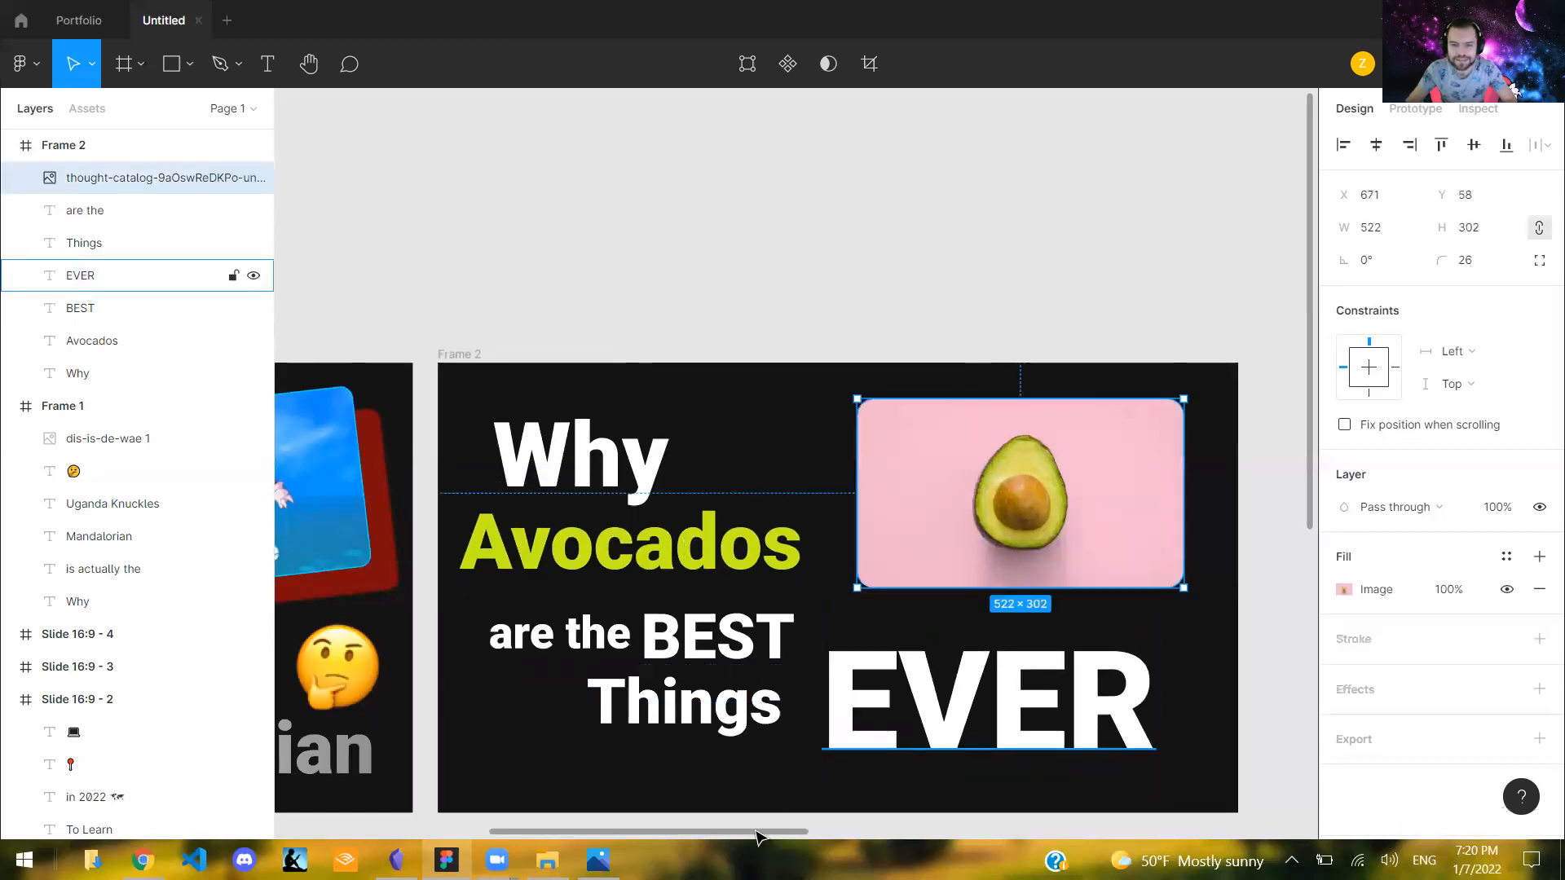
pyautogui.hscroll(-5, 742, 548)
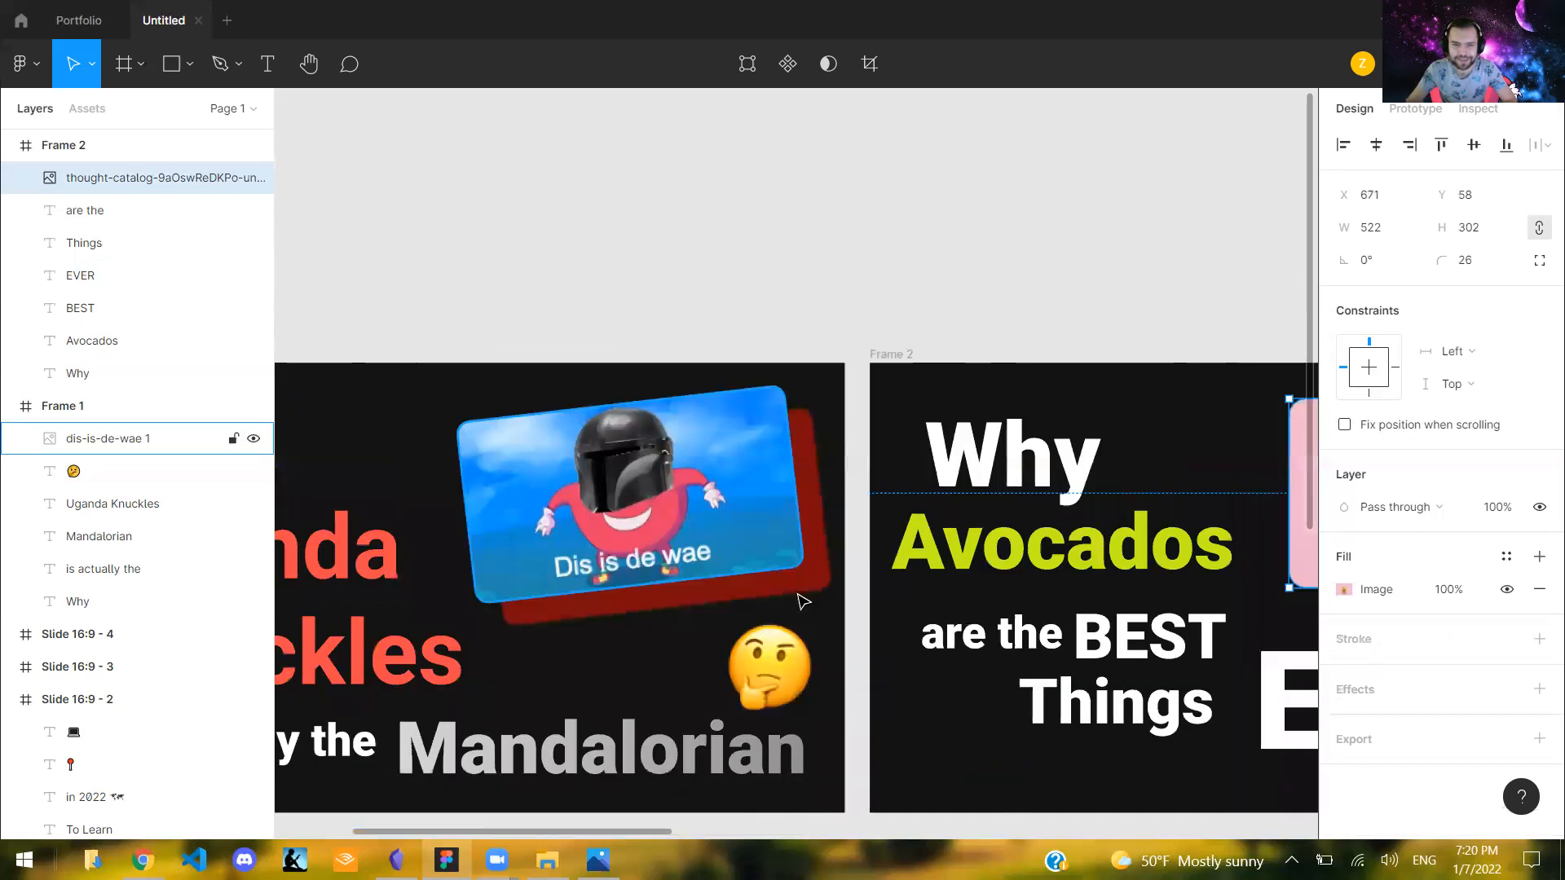
pyautogui.press('Escape')
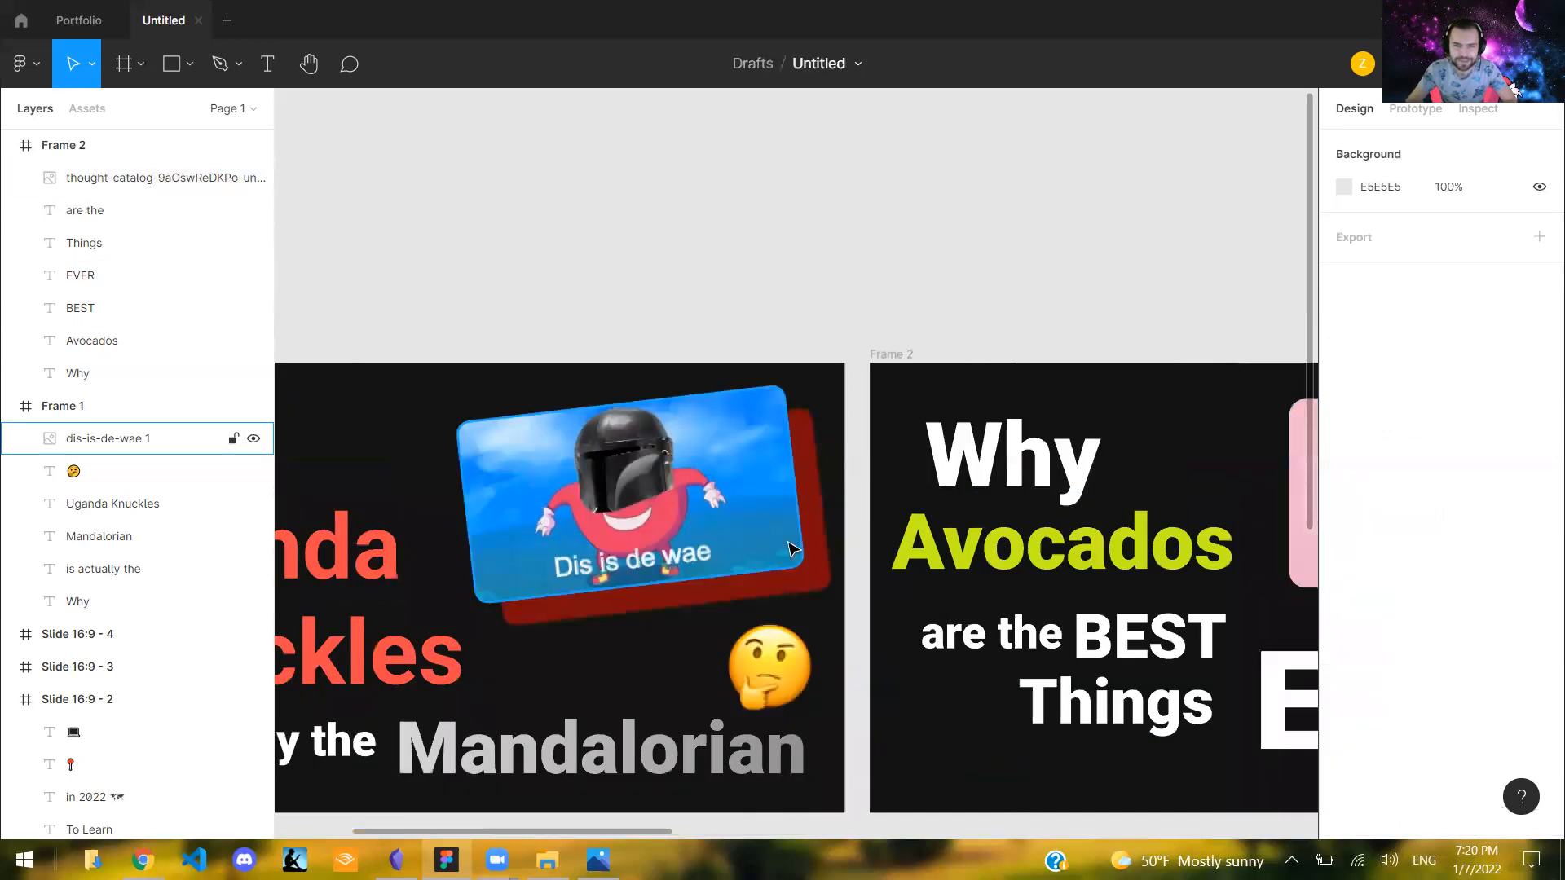
pyautogui.hscroll(4, 715, 844)
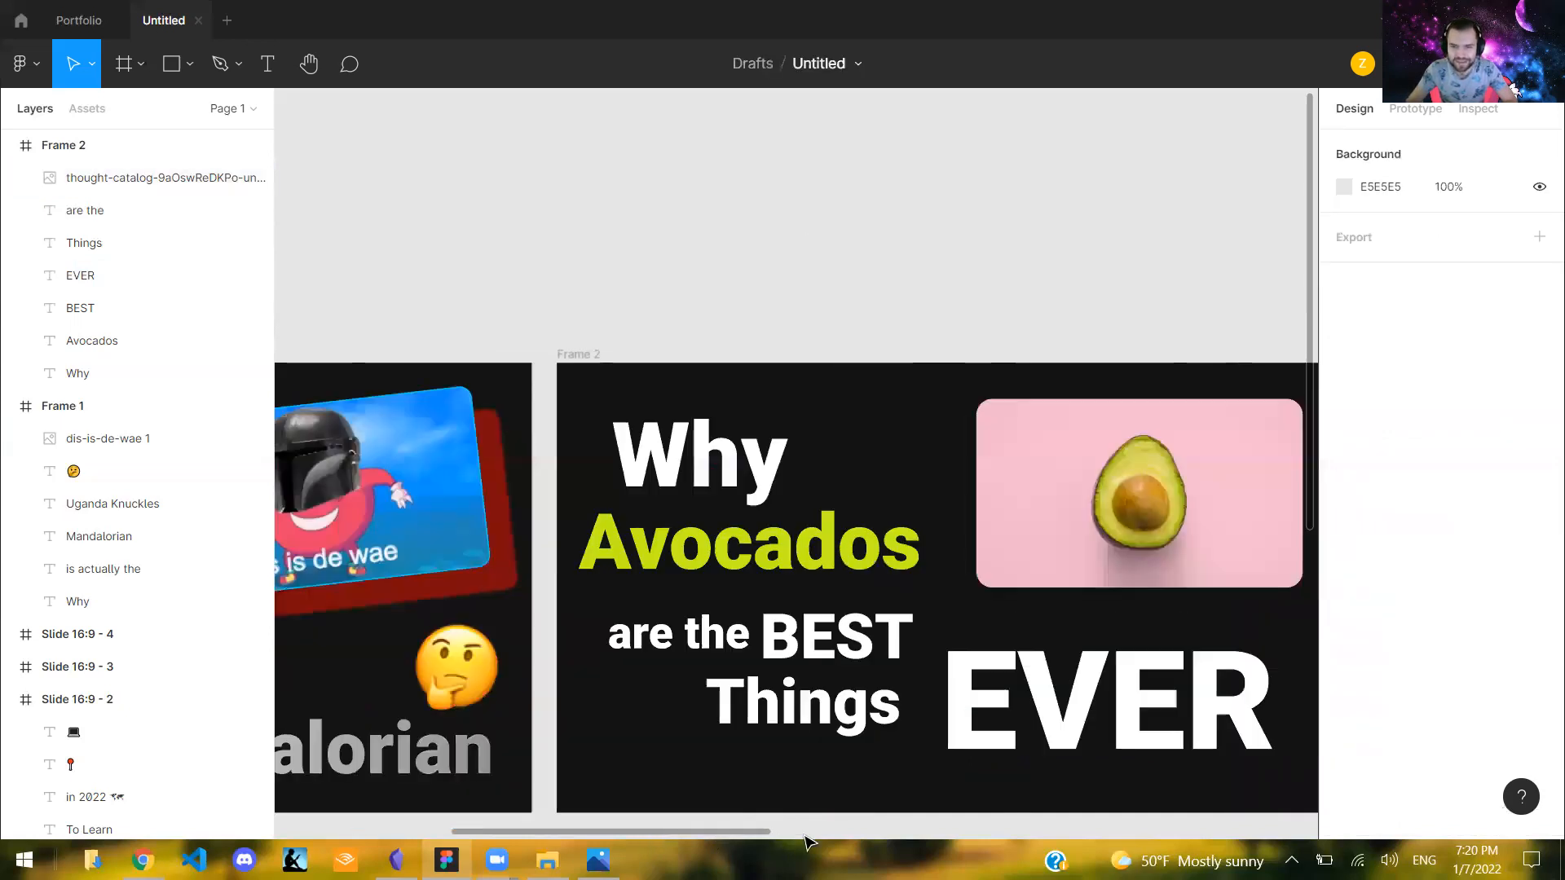
pyautogui.hscroll(3, 814, 492)
pyautogui.moveTo(875, 461); pyautogui.dragTo(863, 498)
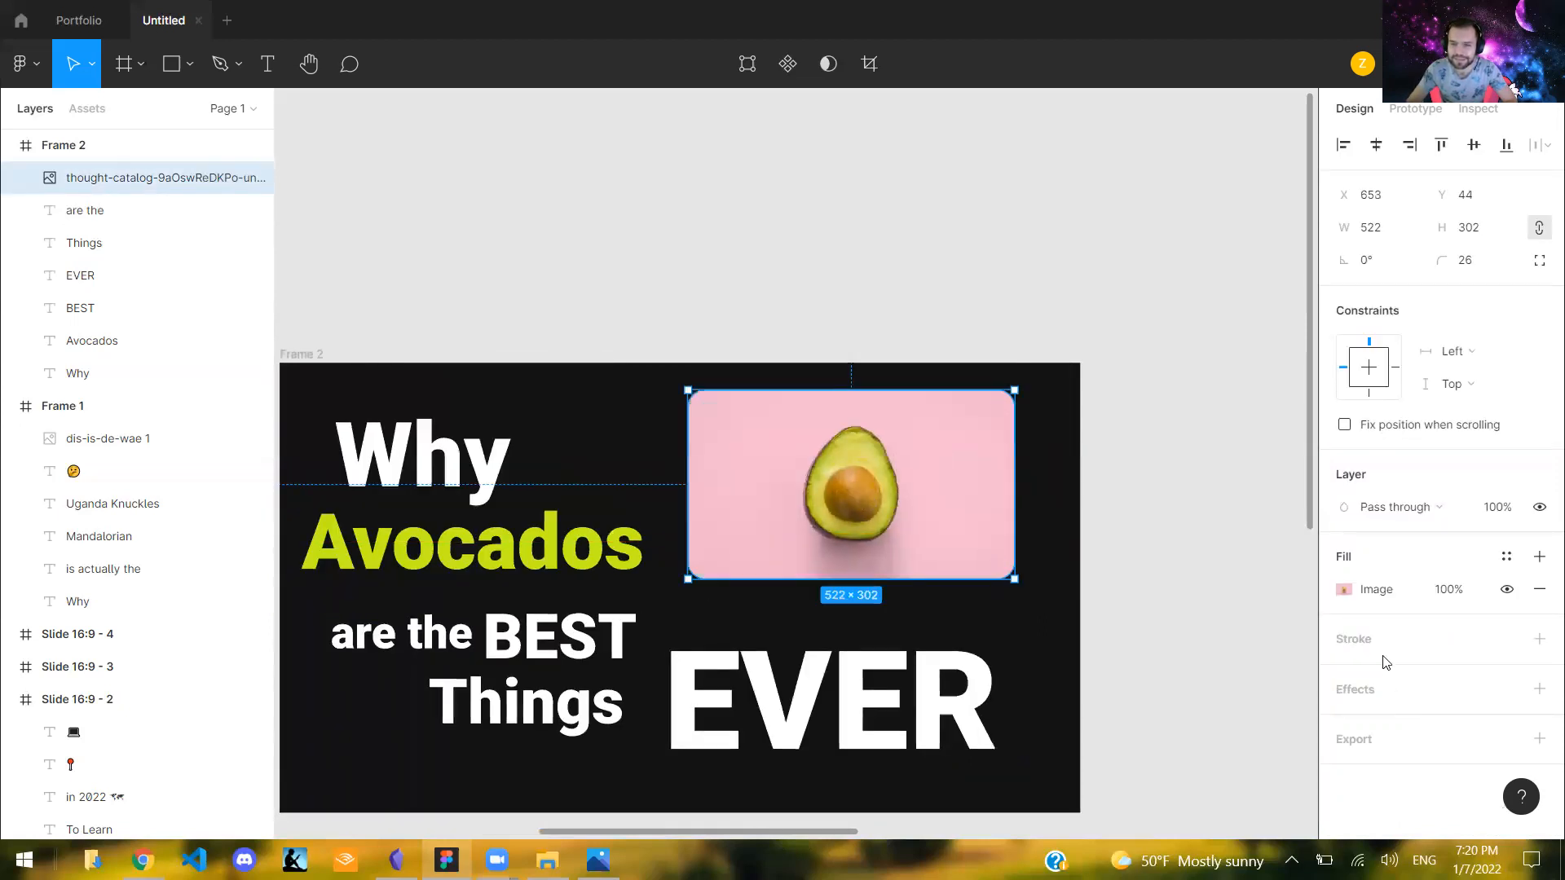
# - Add a 1 px inside stroke in 000000 and a drop shadow effect to the avocado image
pyautogui.click(1538, 639)
pyautogui.scroll(-1, 1397, 728)
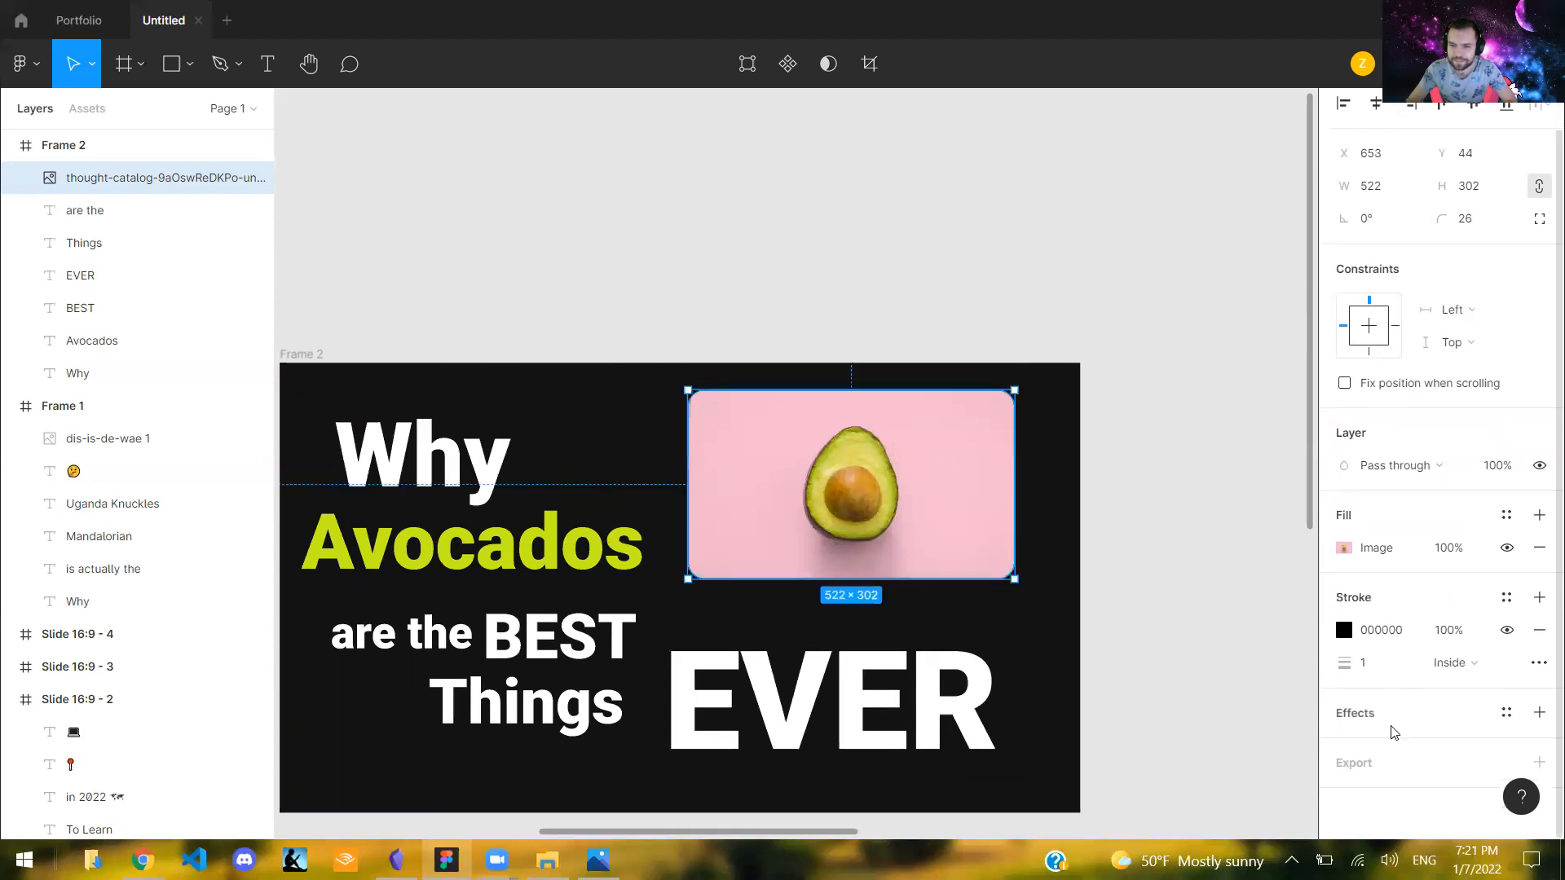
pyautogui.click(1378, 721)
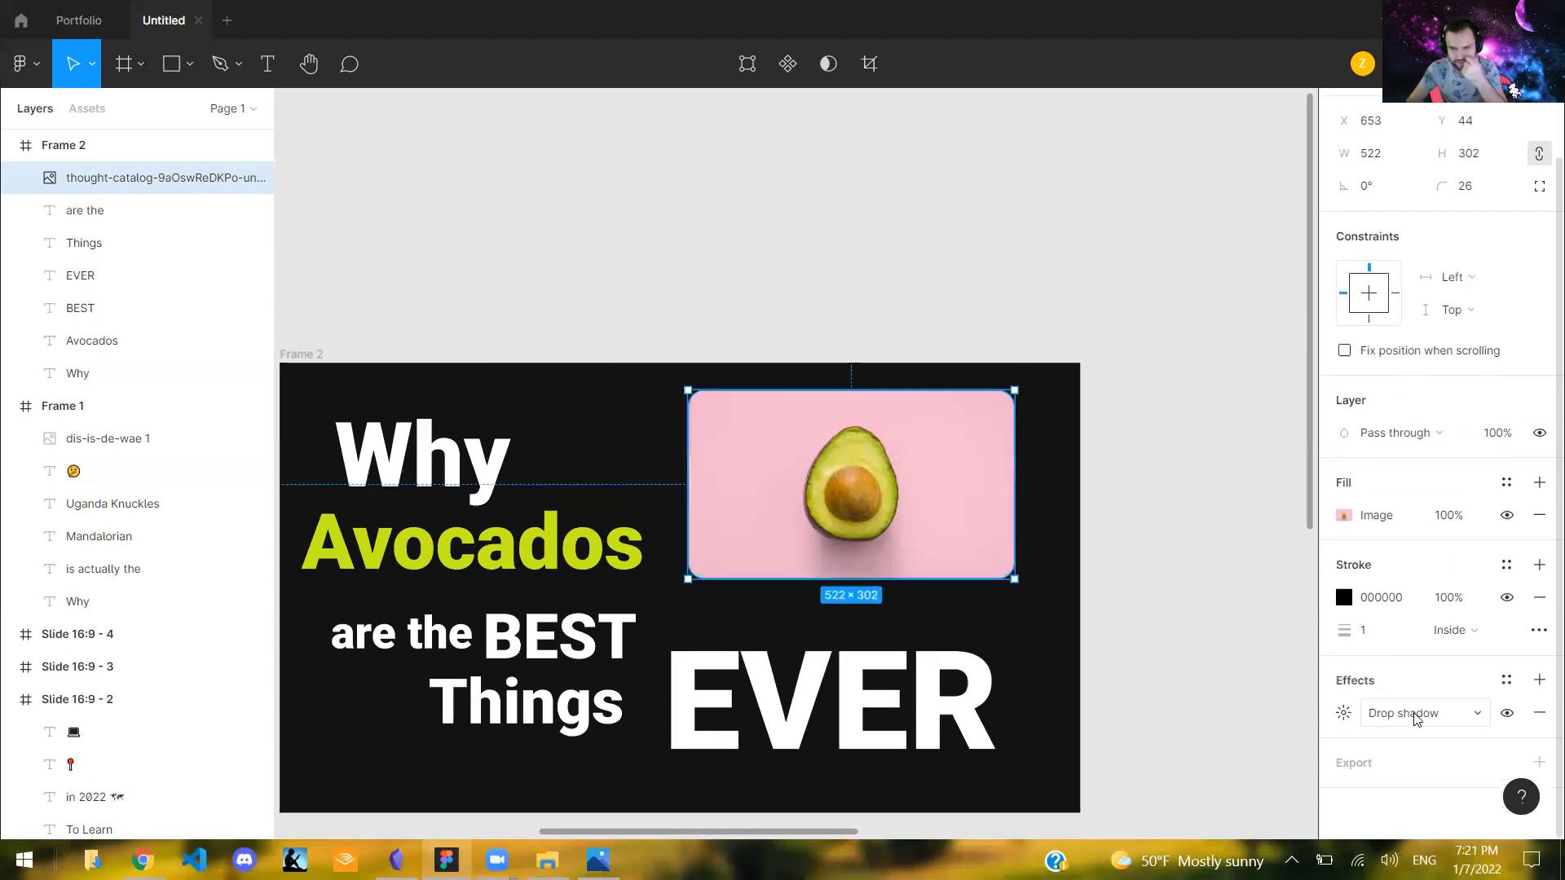
pyautogui.click(1412, 719)
pyautogui.click(1363, 717)
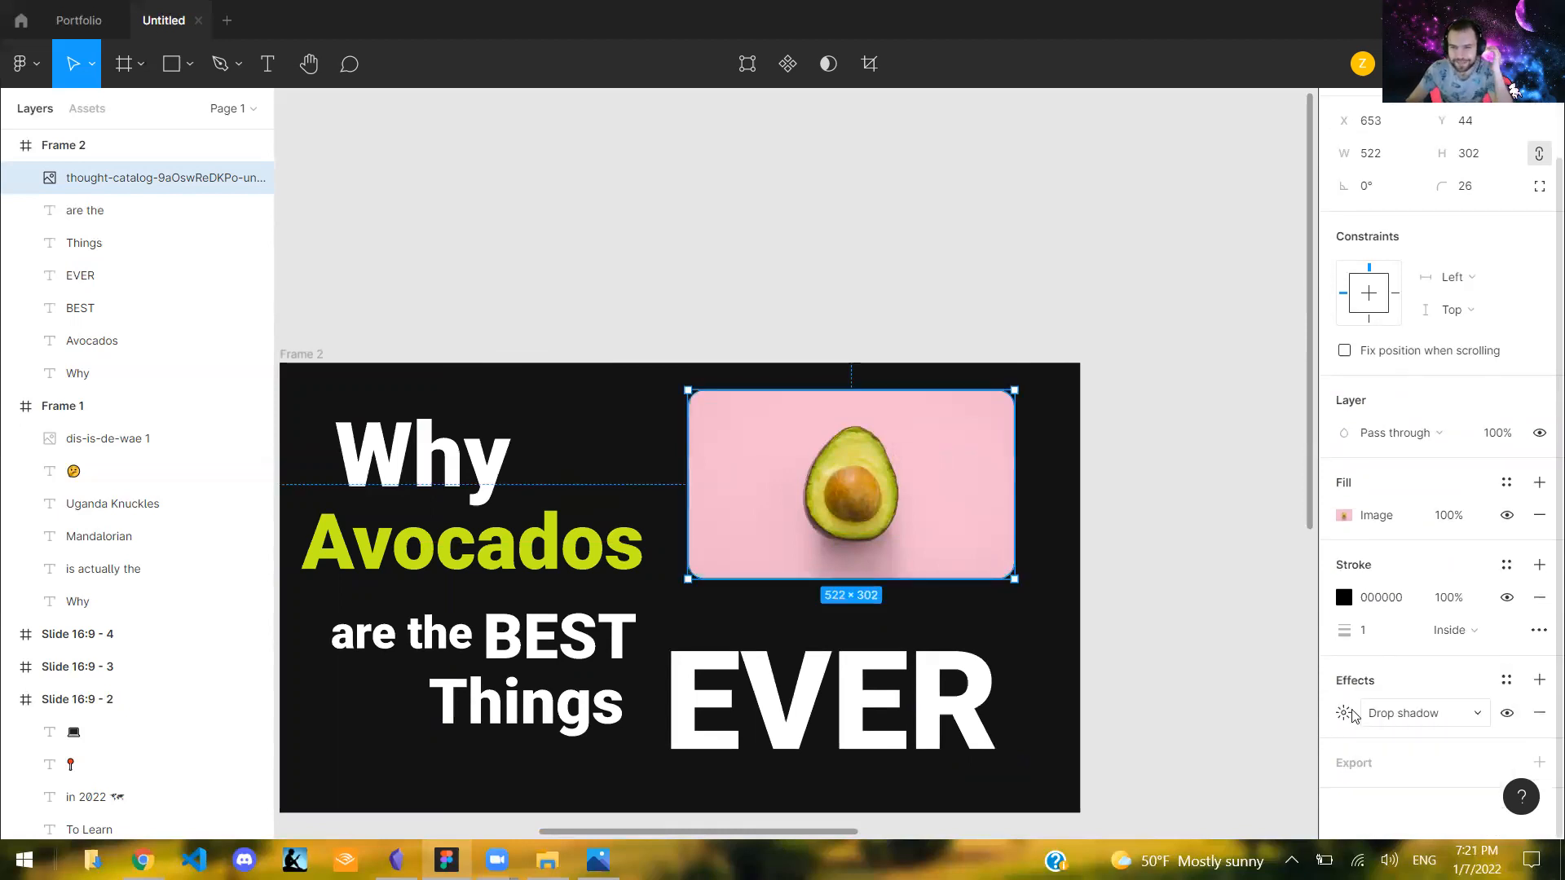
pyautogui.click(940, 339)
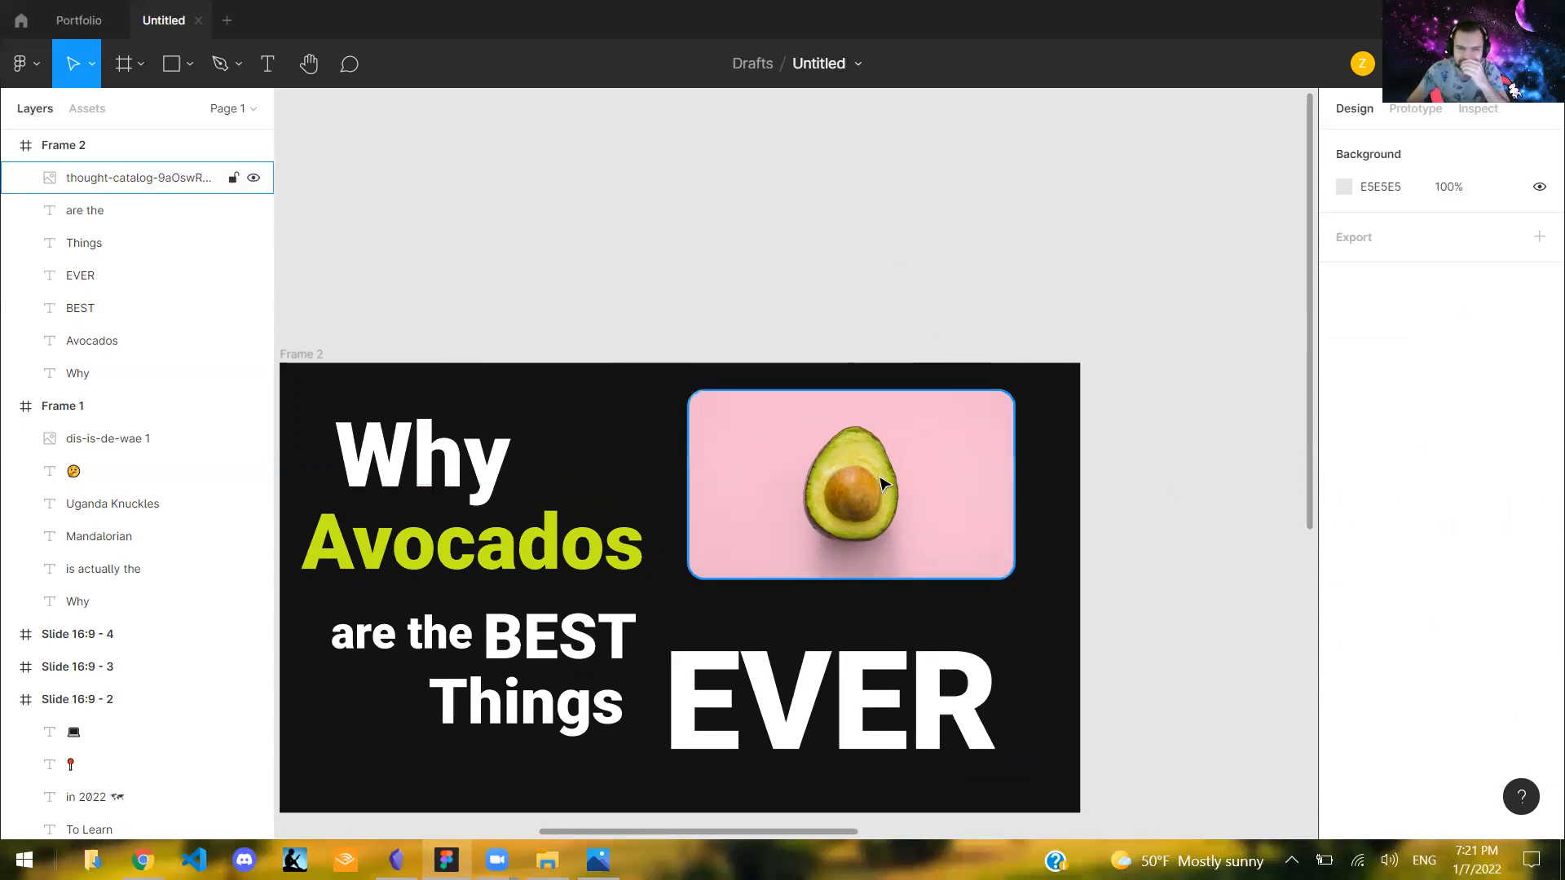
# - Shift the avocado image right, rotate it to 7.32°, and shrink it to about 463 × 268
pyautogui.moveTo(888, 484); pyautogui.dragTo(915, 457)
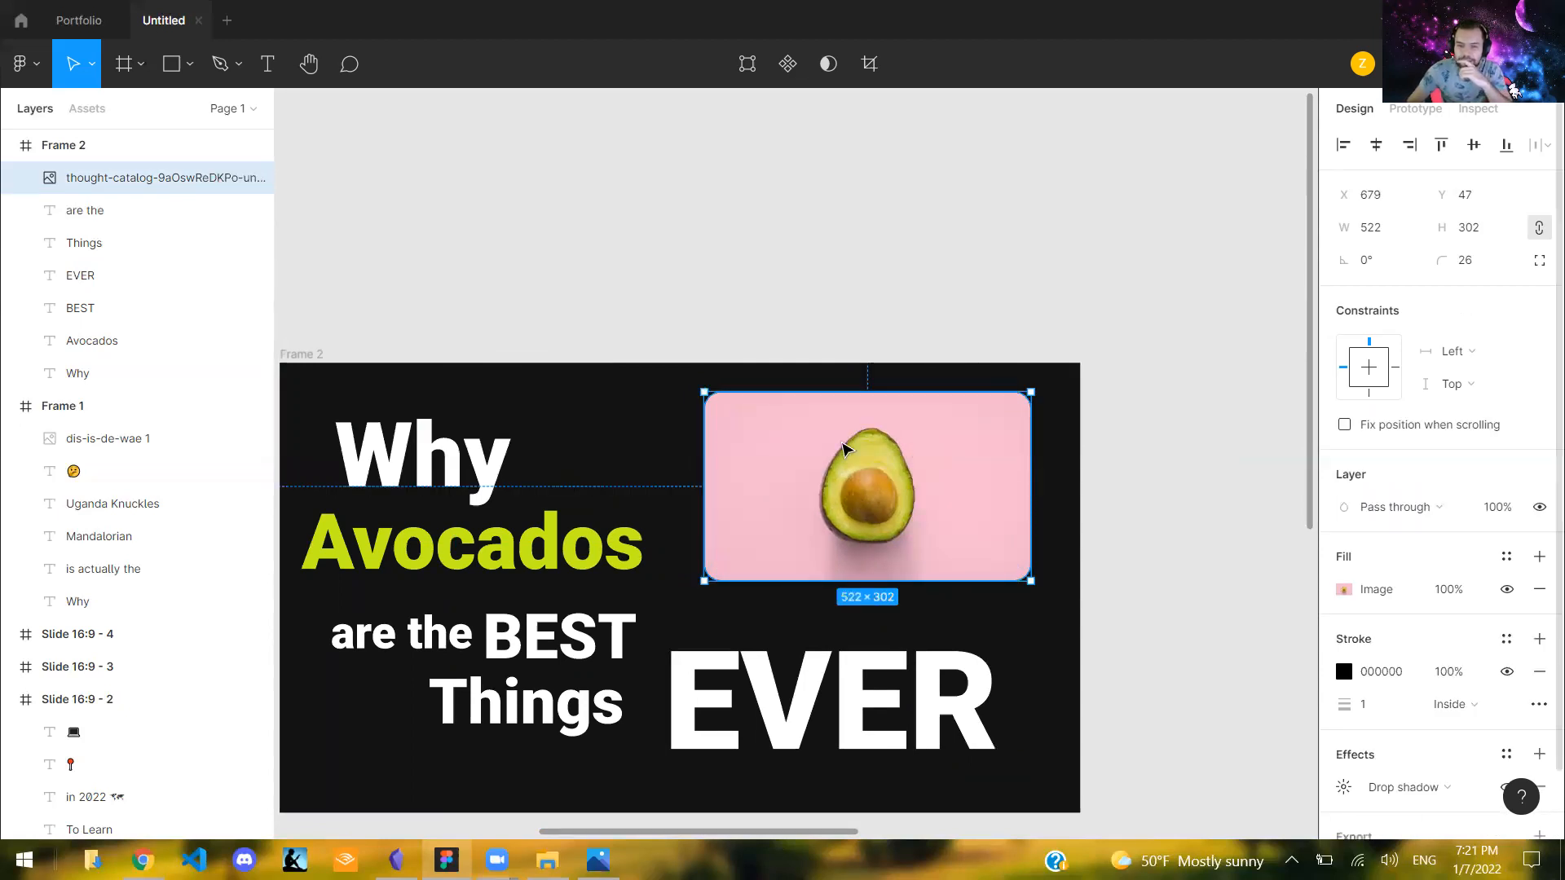
pyautogui.scroll(-2, 1442, 489)
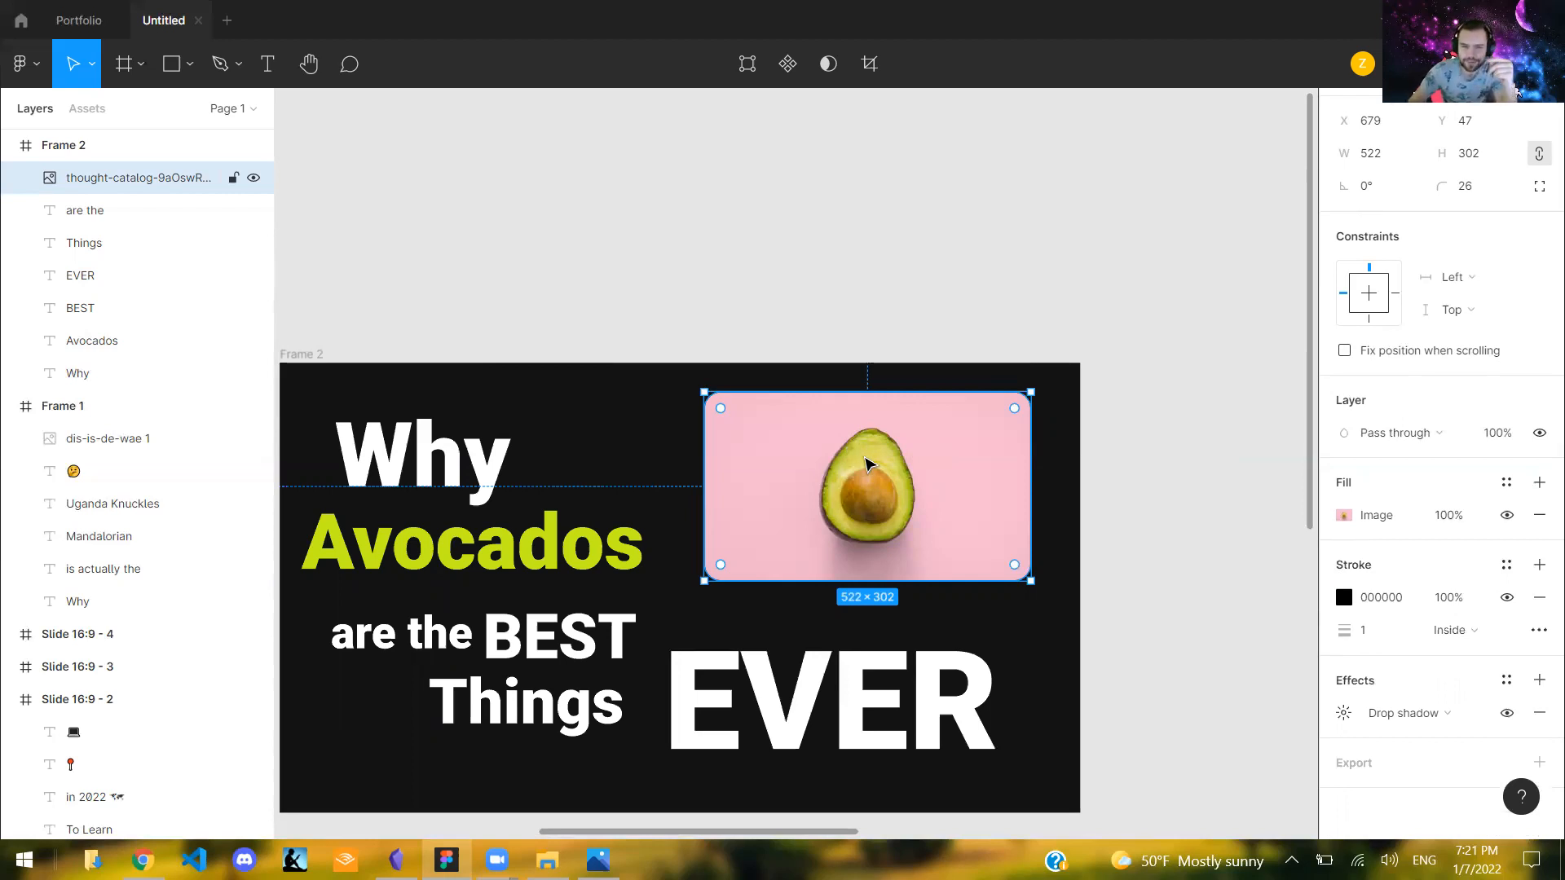
pyautogui.moveTo(877, 486); pyautogui.dragTo(878, 494)
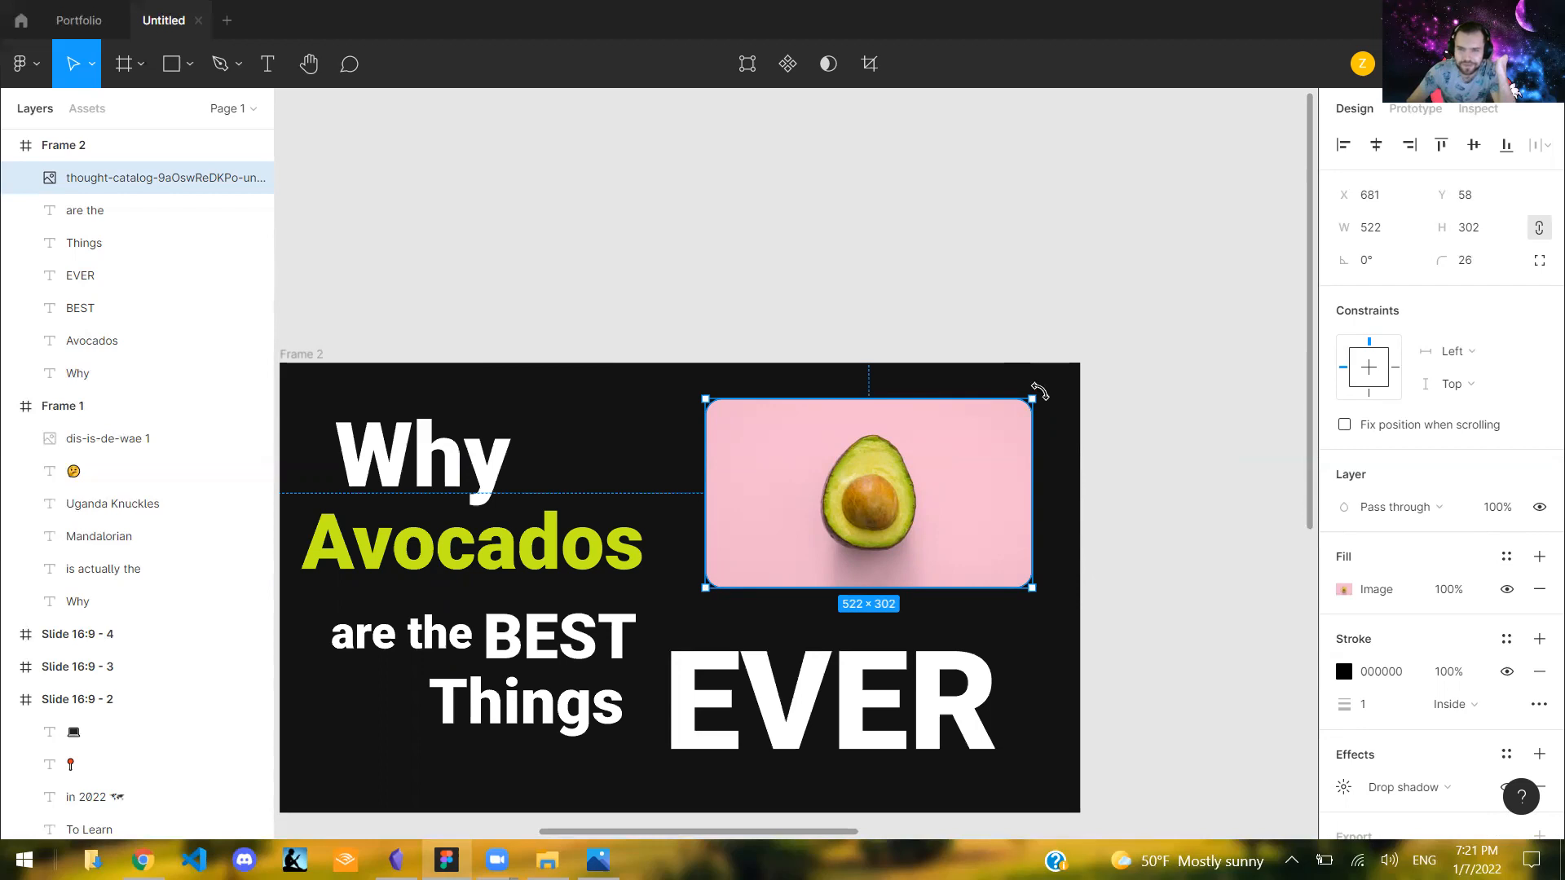
pyautogui.moveTo(1033, 380)
pyautogui.mouseDown()
pyautogui.moveTo(1008, 355)
pyautogui.moveTo(1021, 369)
pyautogui.mouseUp()
pyautogui.moveTo(1044, 563); pyautogui.dragTo(1003, 551)
# - Compare the layout with the Frame 1 thumbnail and move the tilted avocado image slightly left to X 640, Y 91.93
pyautogui.hscroll(-8, 734, 840)
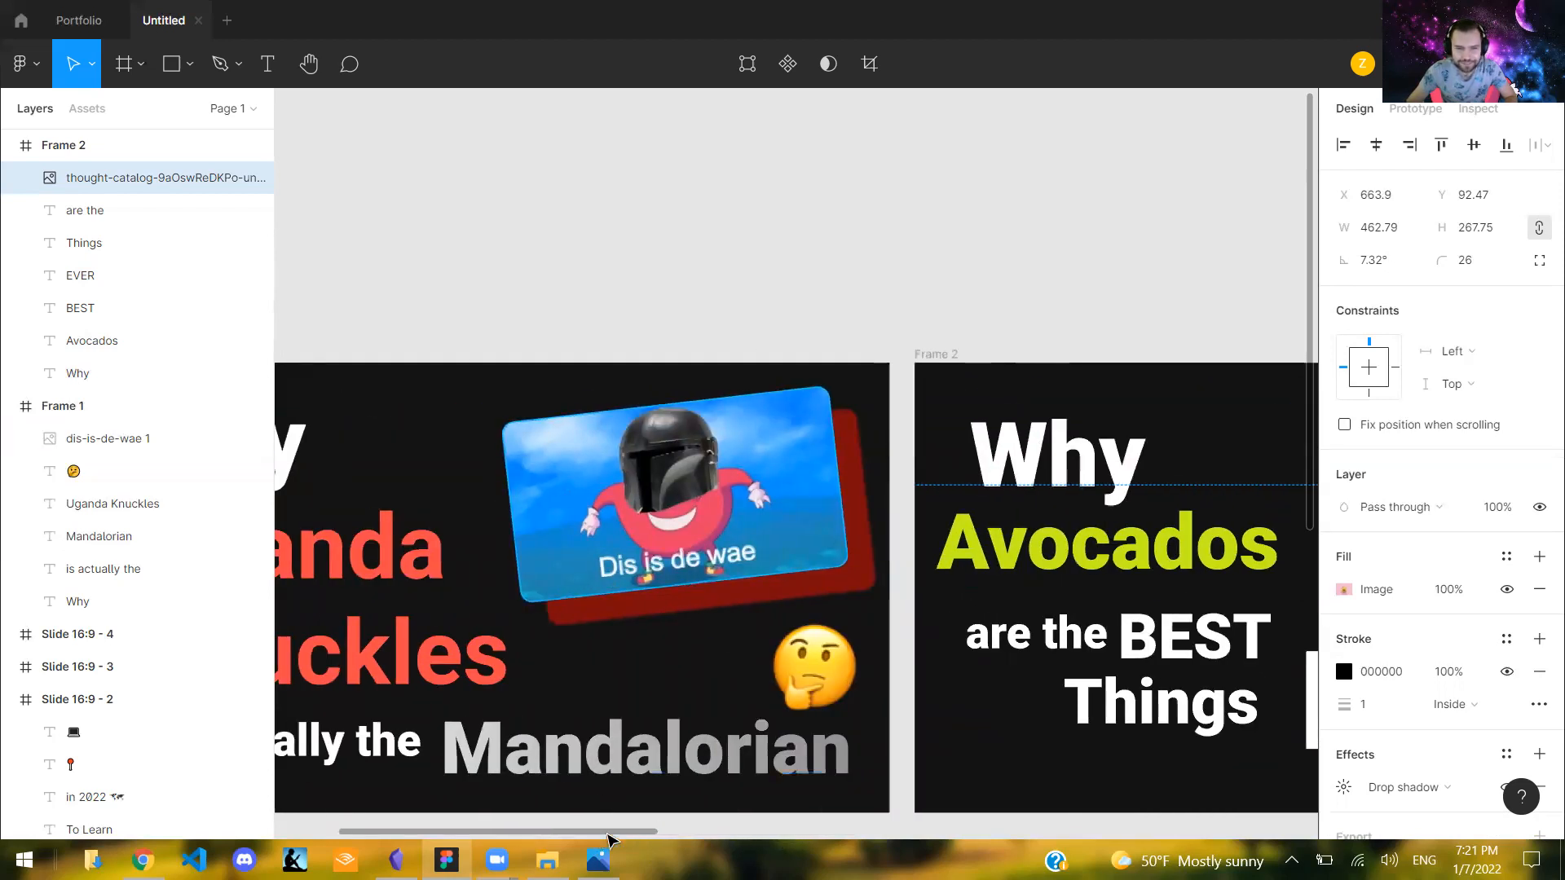
pyautogui.hscroll(-3, 514, 827)
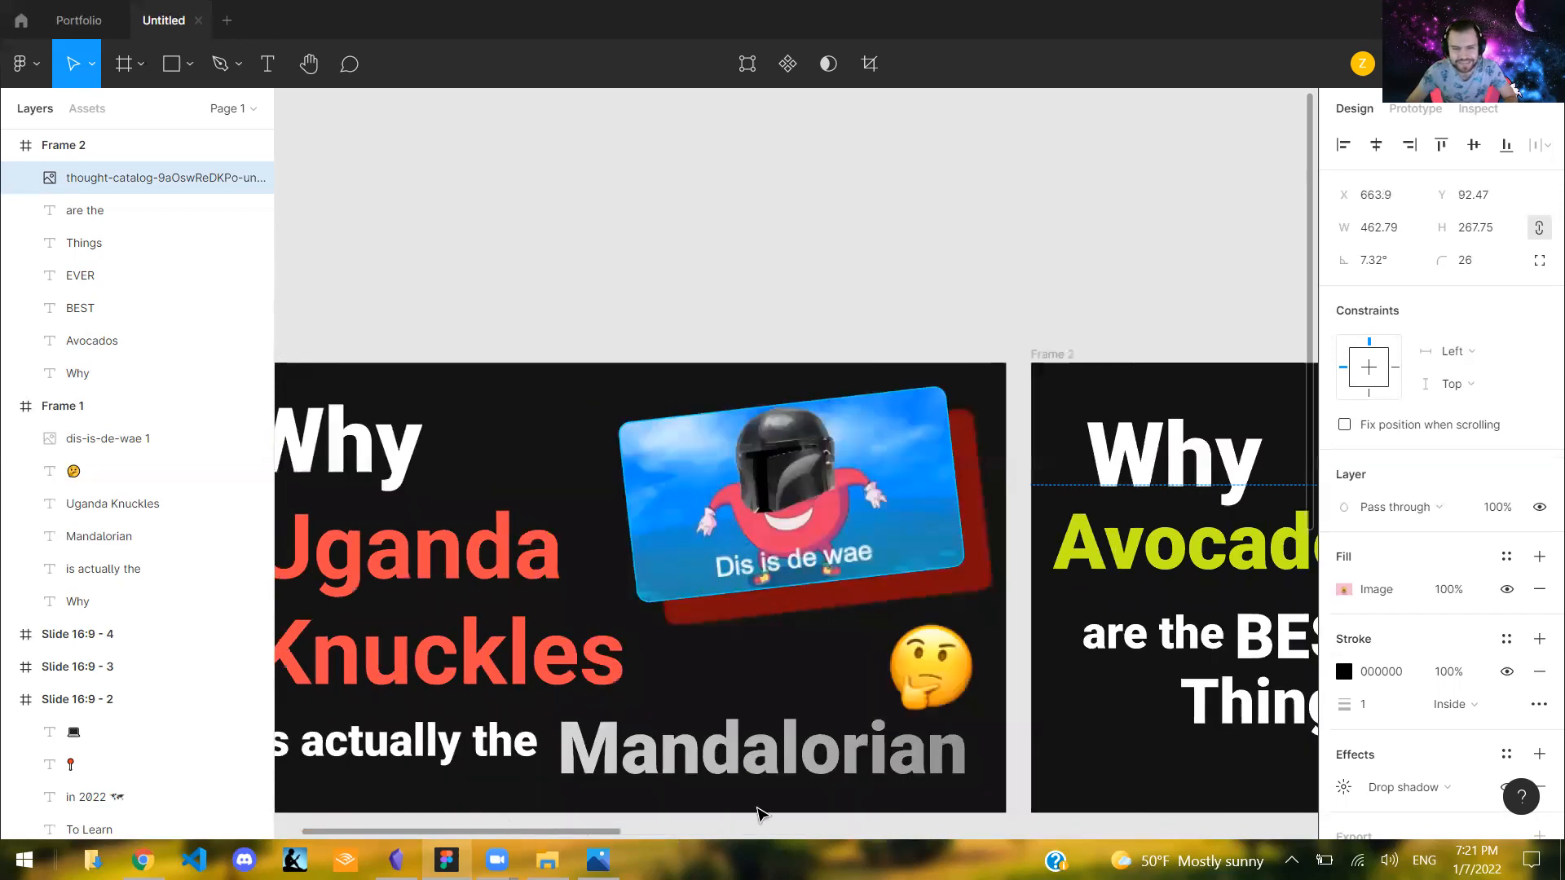
pyautogui.hscroll(15, 763, 814)
pyautogui.hscroll(1, 772, 737)
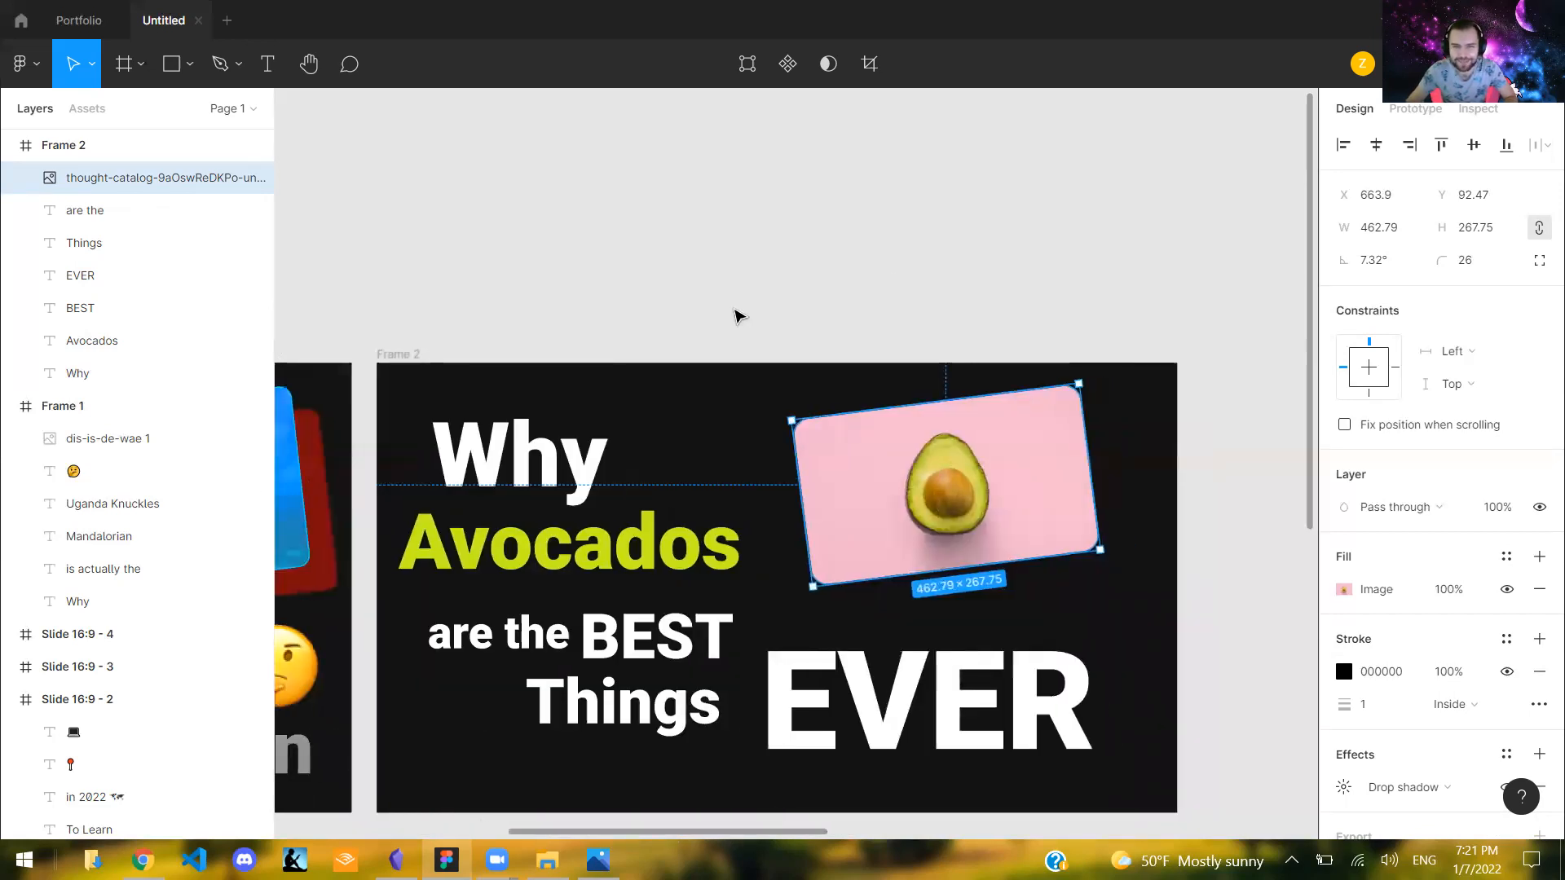
pyautogui.press('Escape')
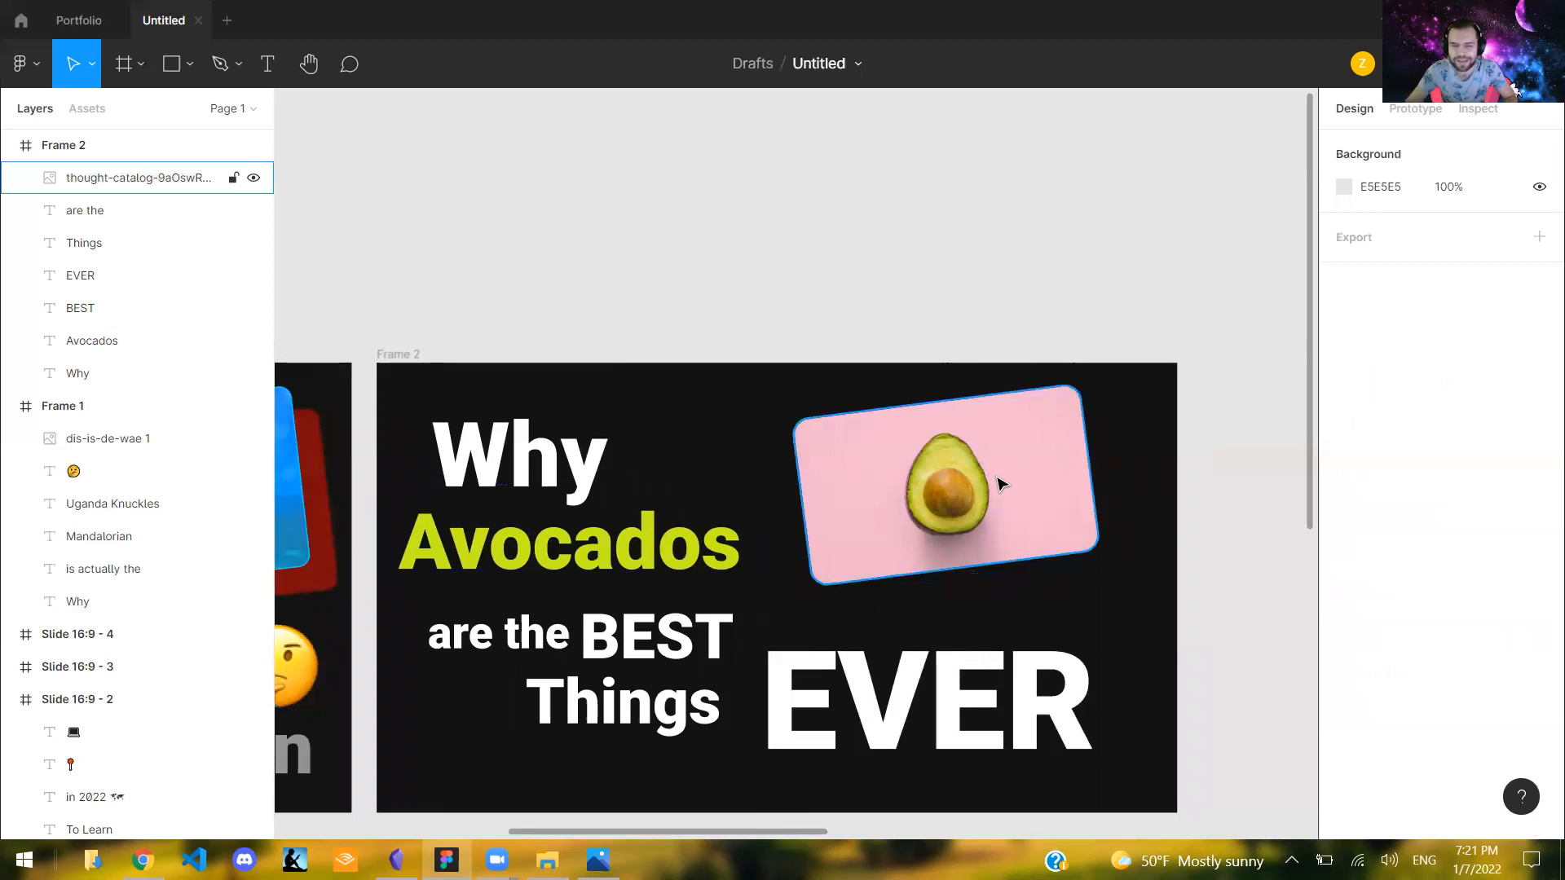
pyautogui.moveTo(998, 479); pyautogui.dragTo(983, 478)
pyautogui.click(1059, 318)
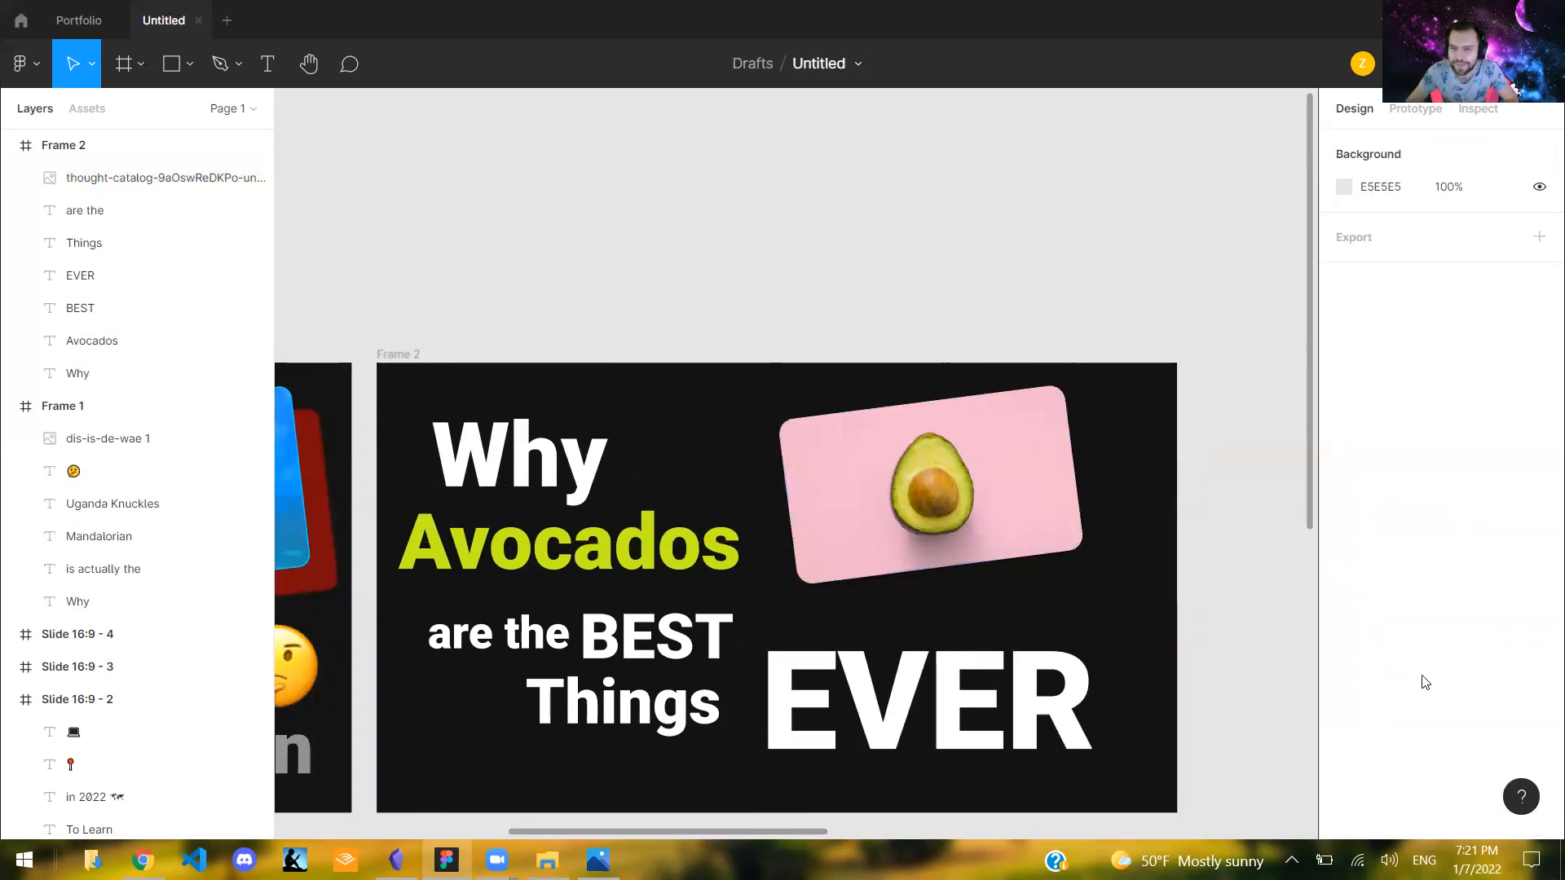
# - Change the avocado image's drop shadow colour to bright green A9FC21
pyautogui.hotkey('ctrl', 'z')
pyautogui.scroll(-2, 1349, 726)
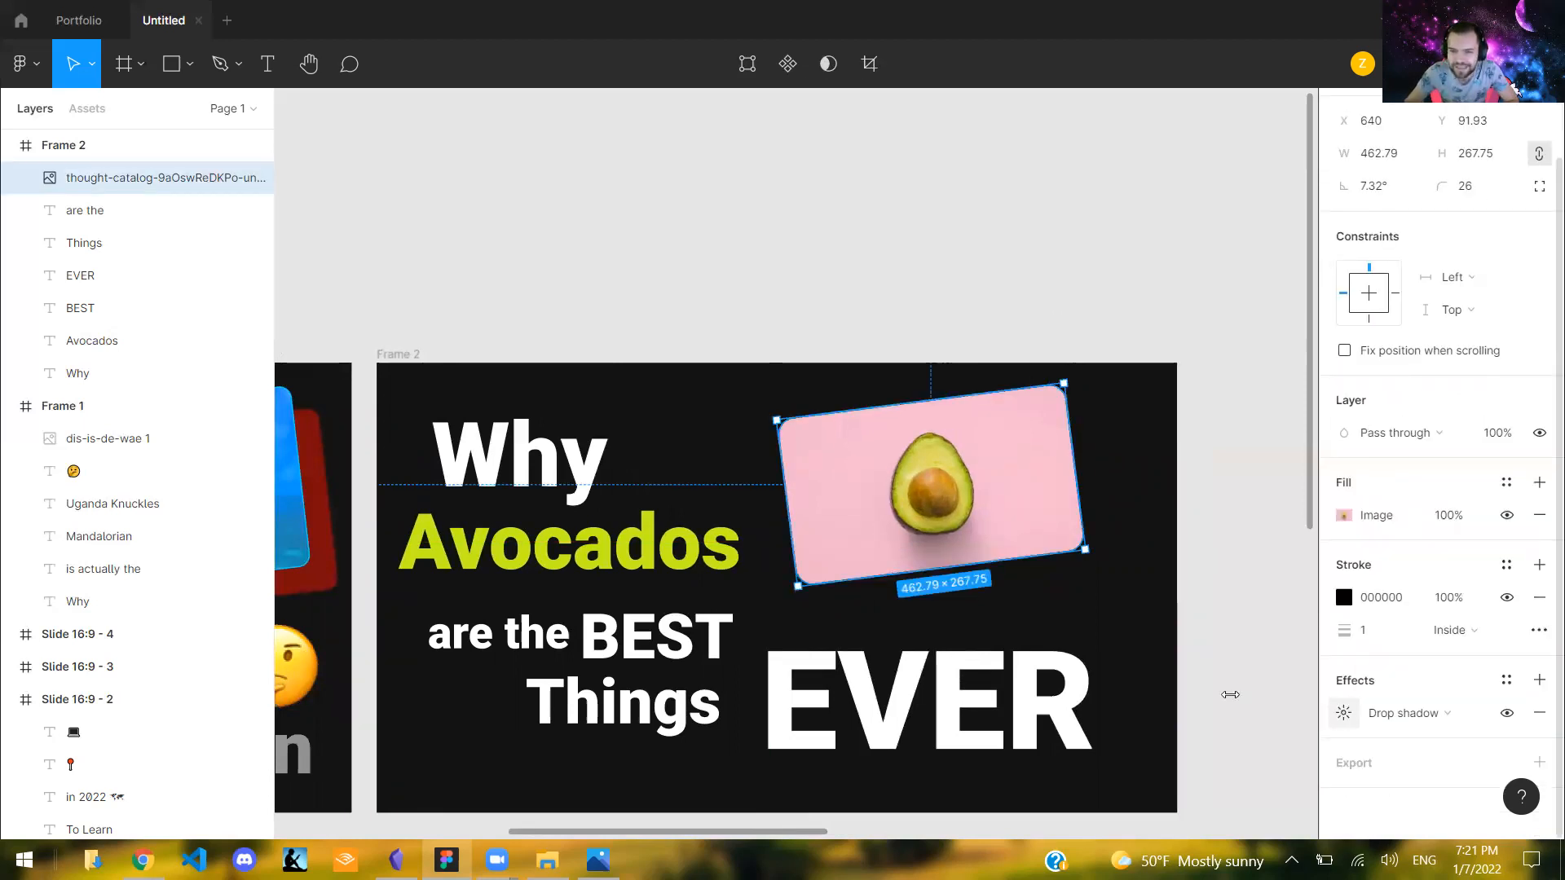
pyautogui.click(1344, 713)
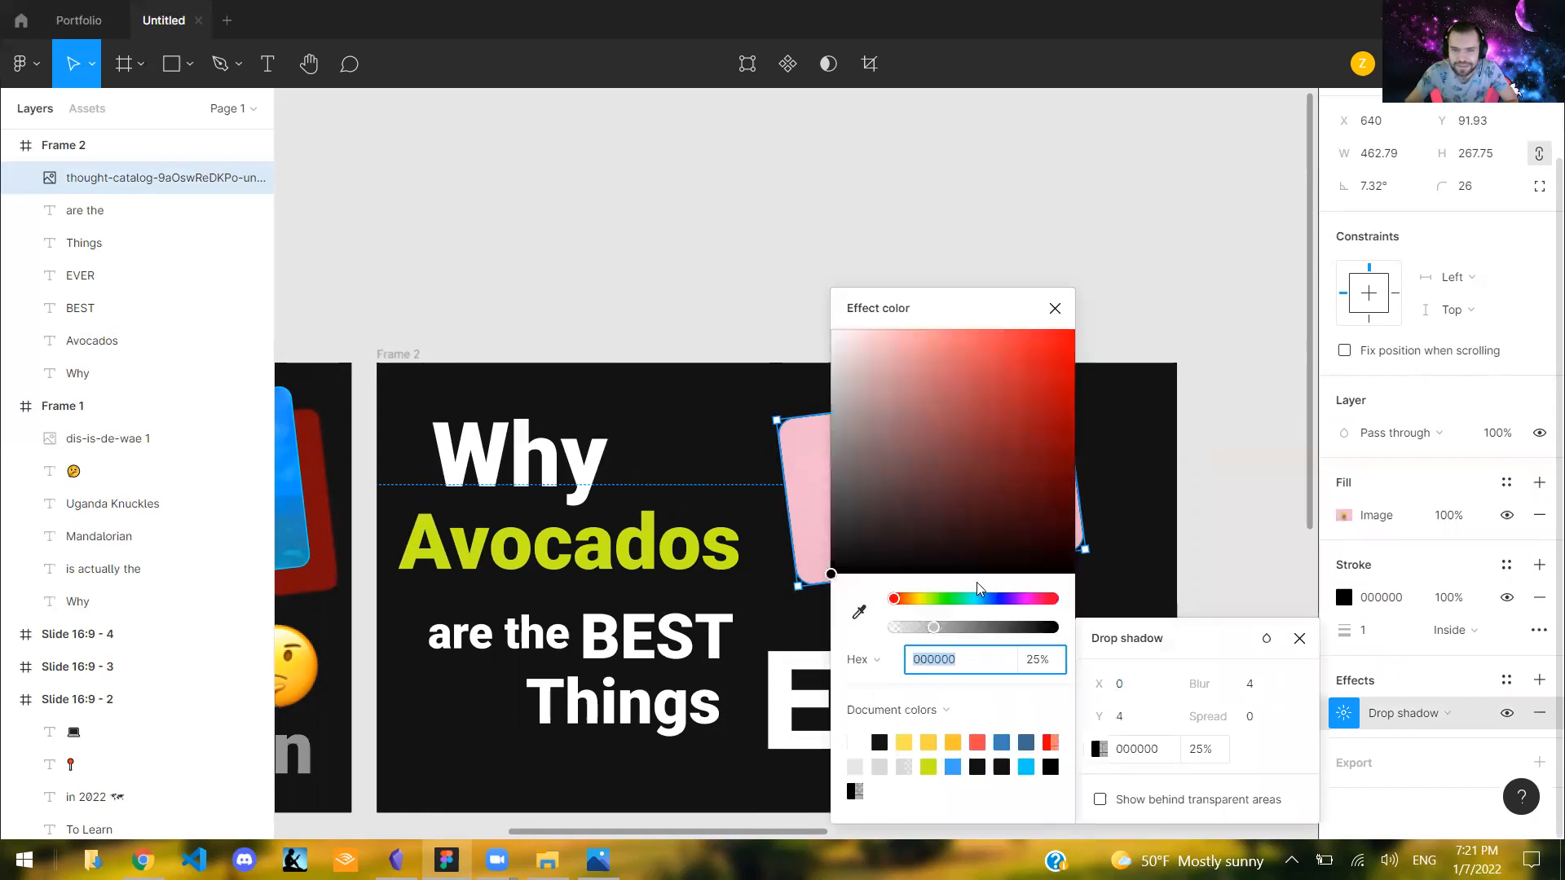
pyautogui.click(931, 600)
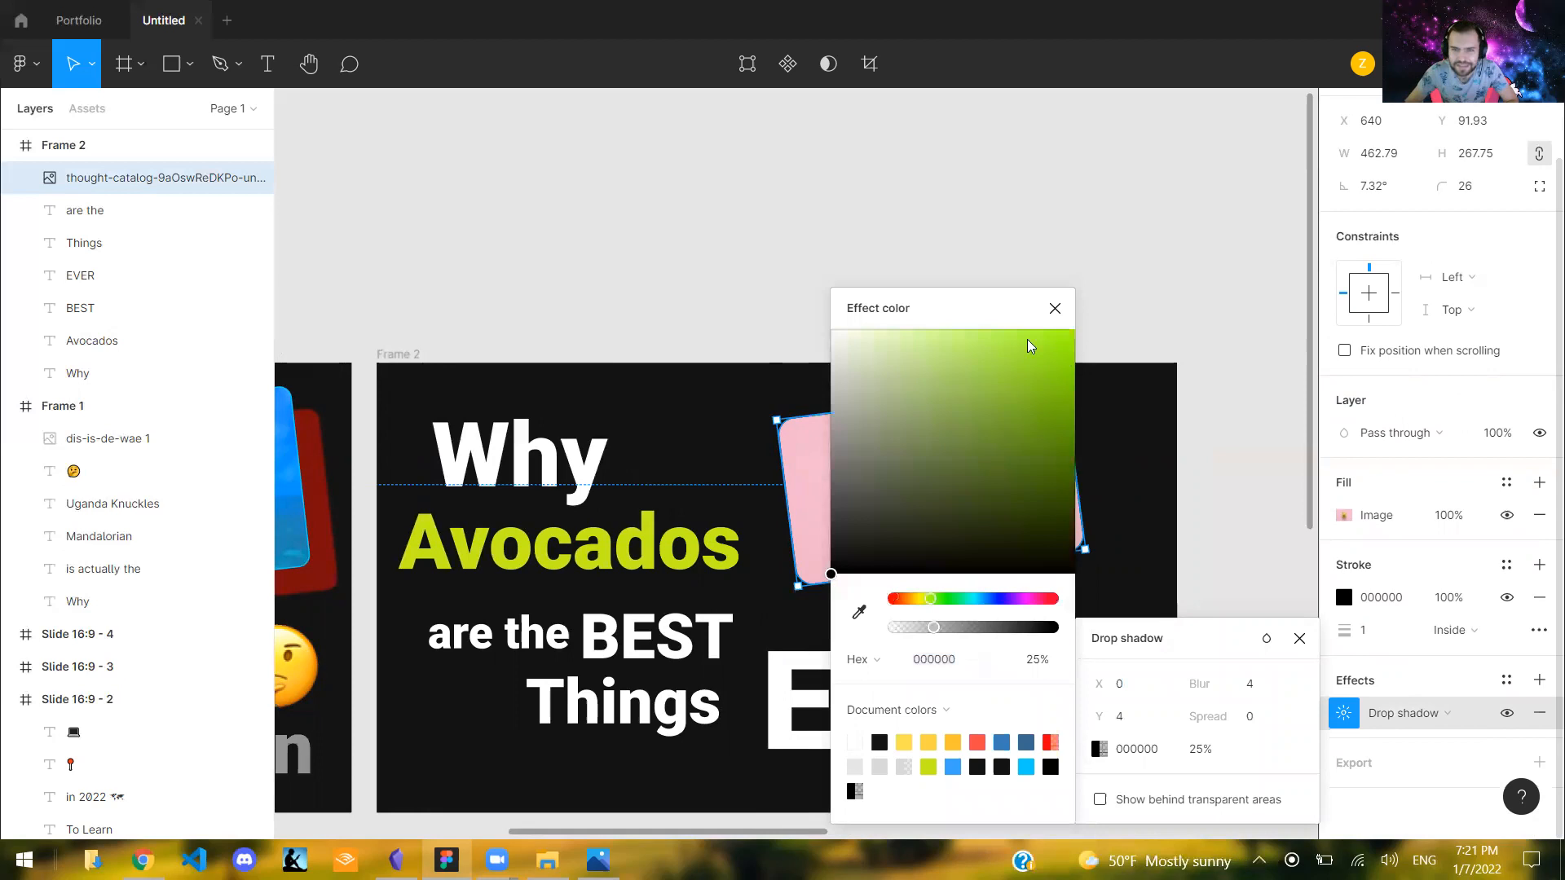
pyautogui.click(1063, 339)
pyautogui.click(1044, 334)
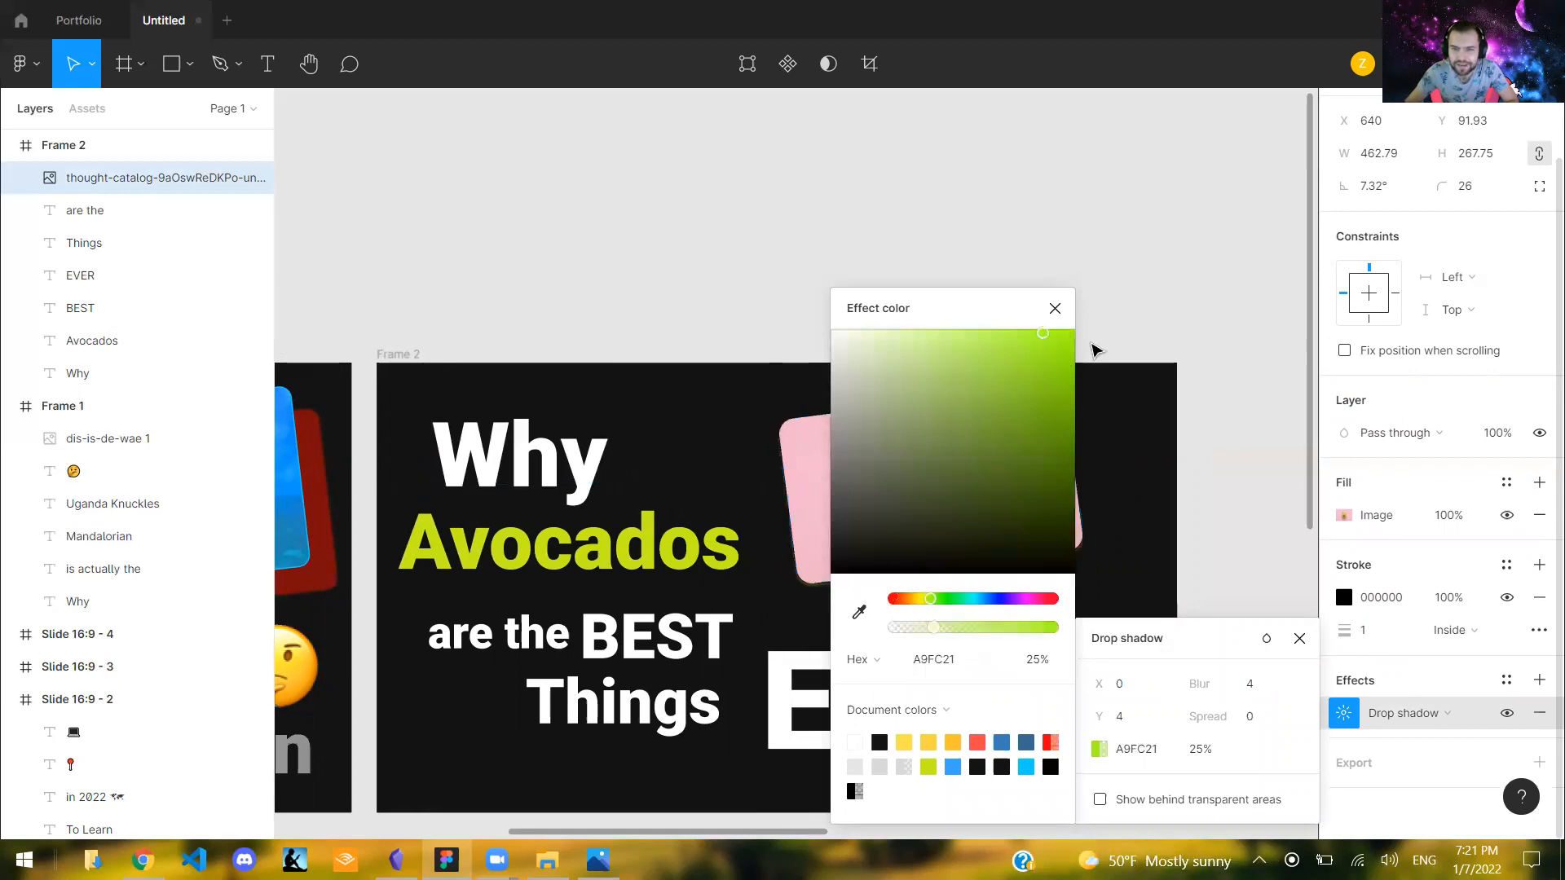
pyautogui.scroll(1, 1368, 737)
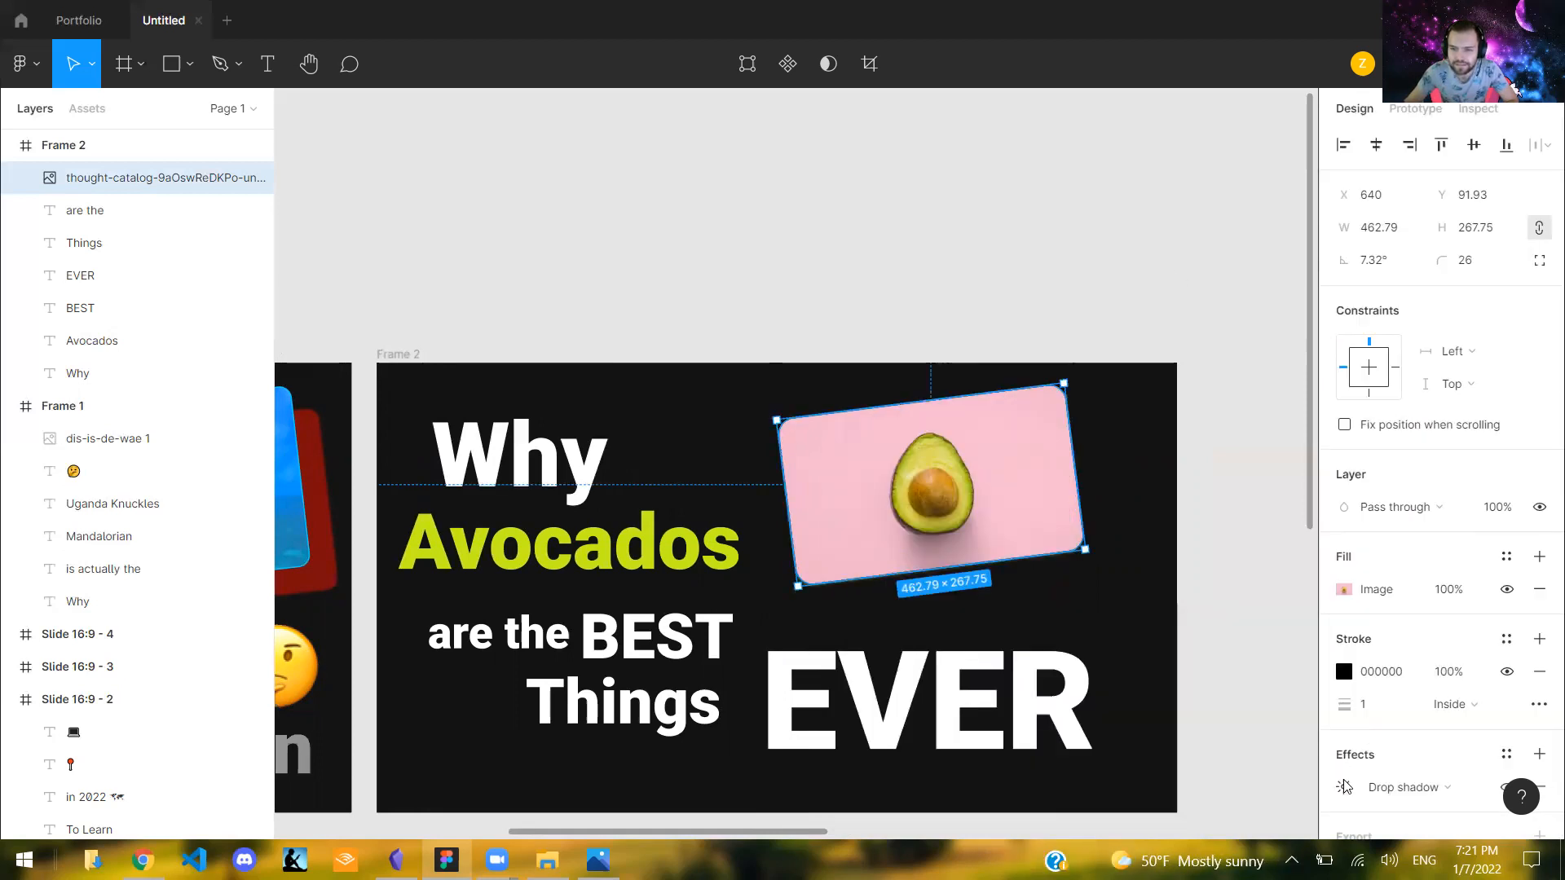
pyautogui.scroll(-1, 1349, 748)
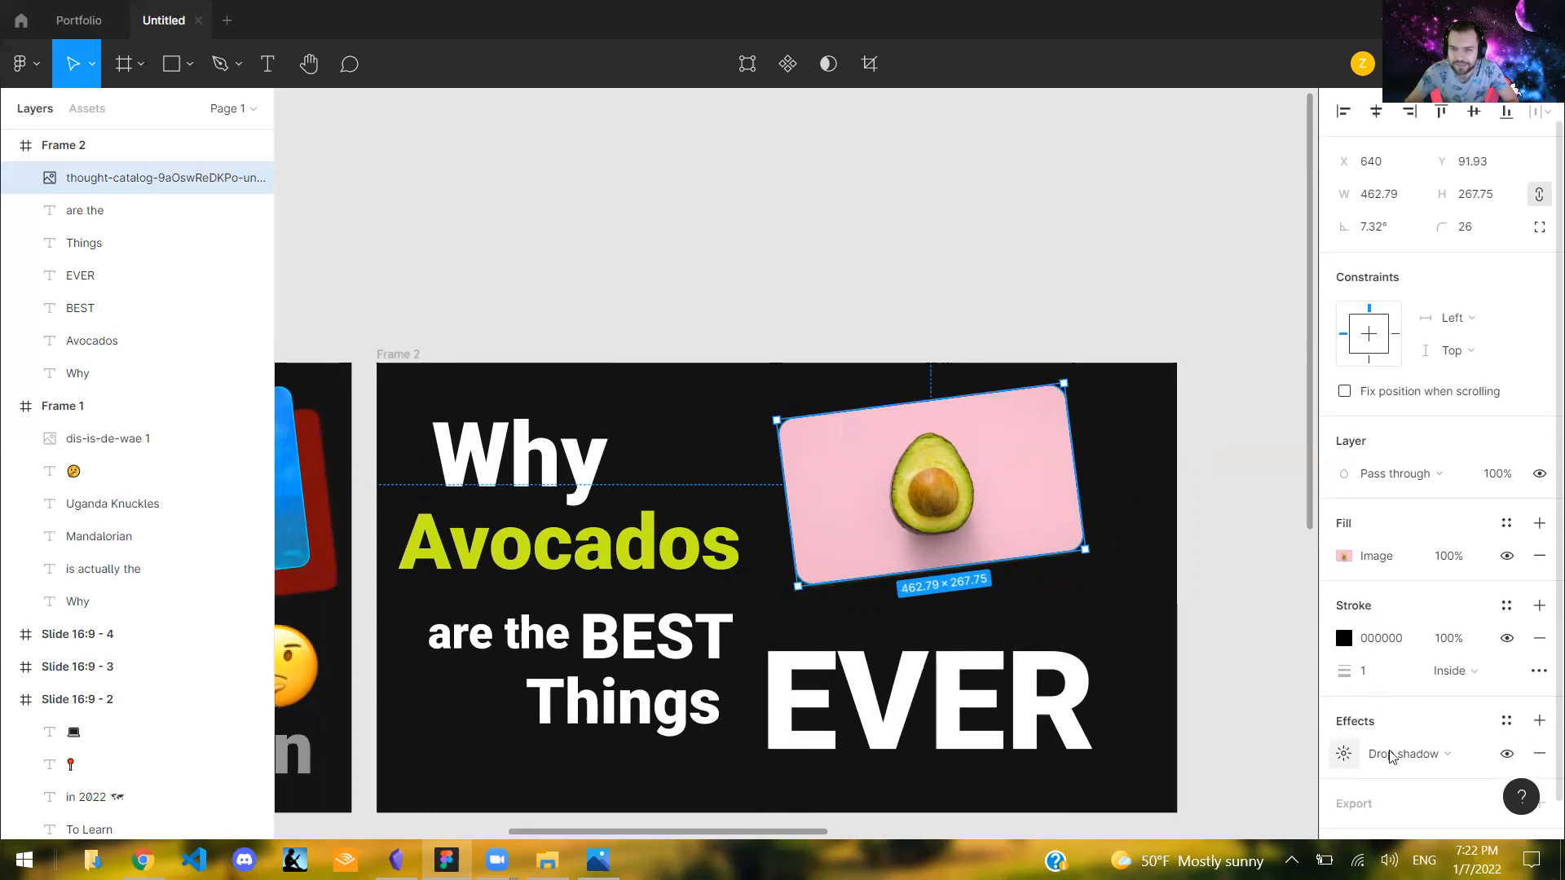
# - Offset the avocado image's drop shadow to X 35 and Y 22
pyautogui.click(1344, 752)
pyautogui.moveTo(1099, 683); pyautogui.dragTo(1198, 684)
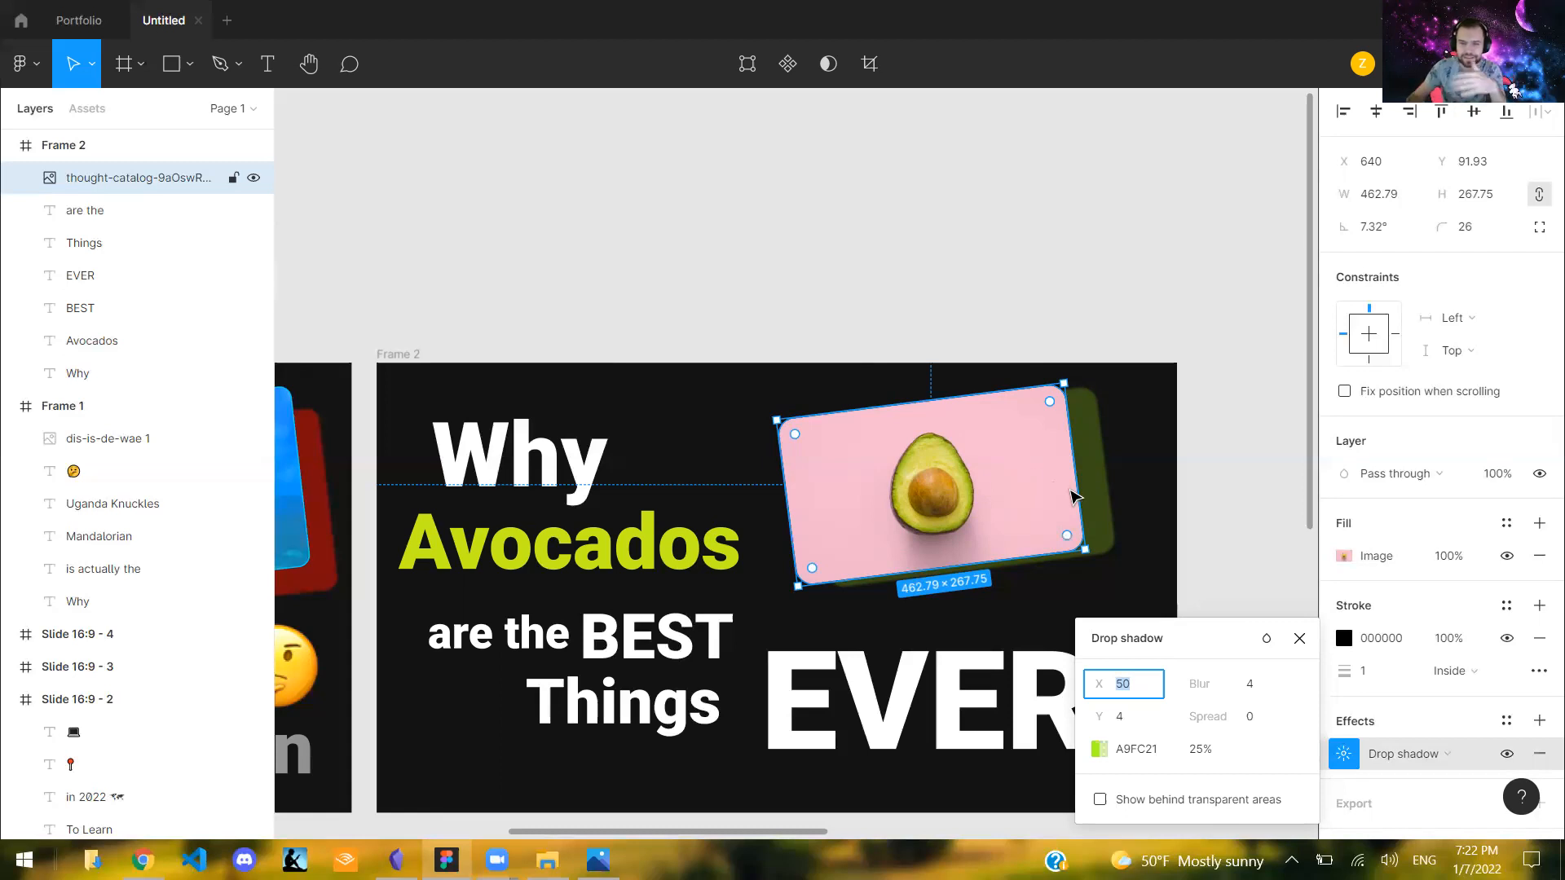
pyautogui.moveTo(1099, 684)
pyautogui.mouseDown()
pyautogui.moveTo(937, 699)
pyautogui.moveTo(819, 665)
pyautogui.moveTo(751, 687)
pyautogui.moveTo(1100, 691)
pyautogui.mouseUp()
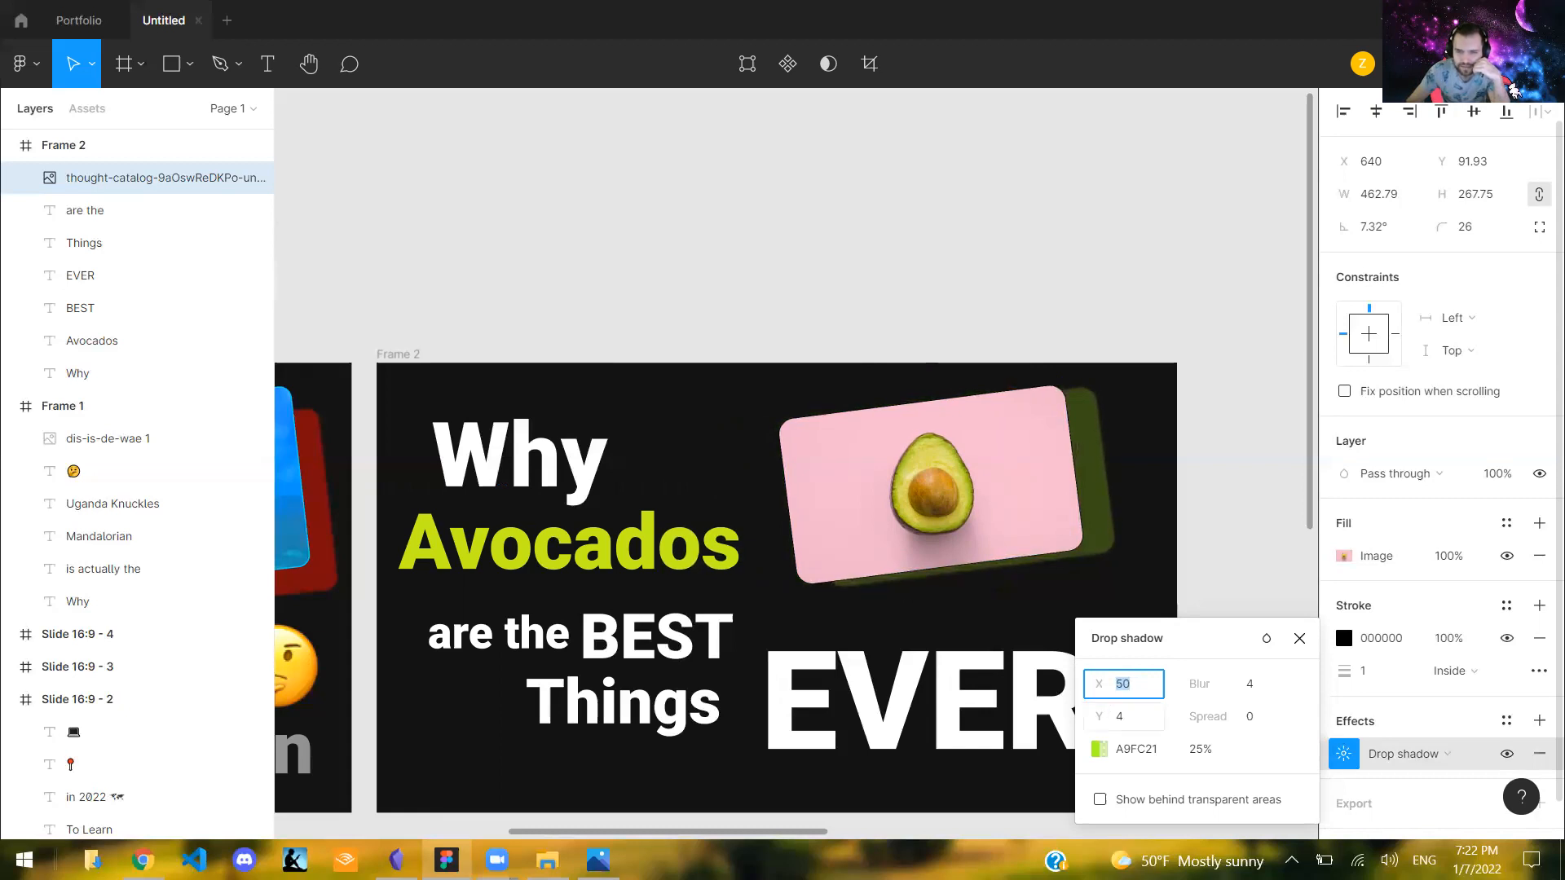
pyautogui.moveTo(1099, 717); pyautogui.dragTo(1138, 726)
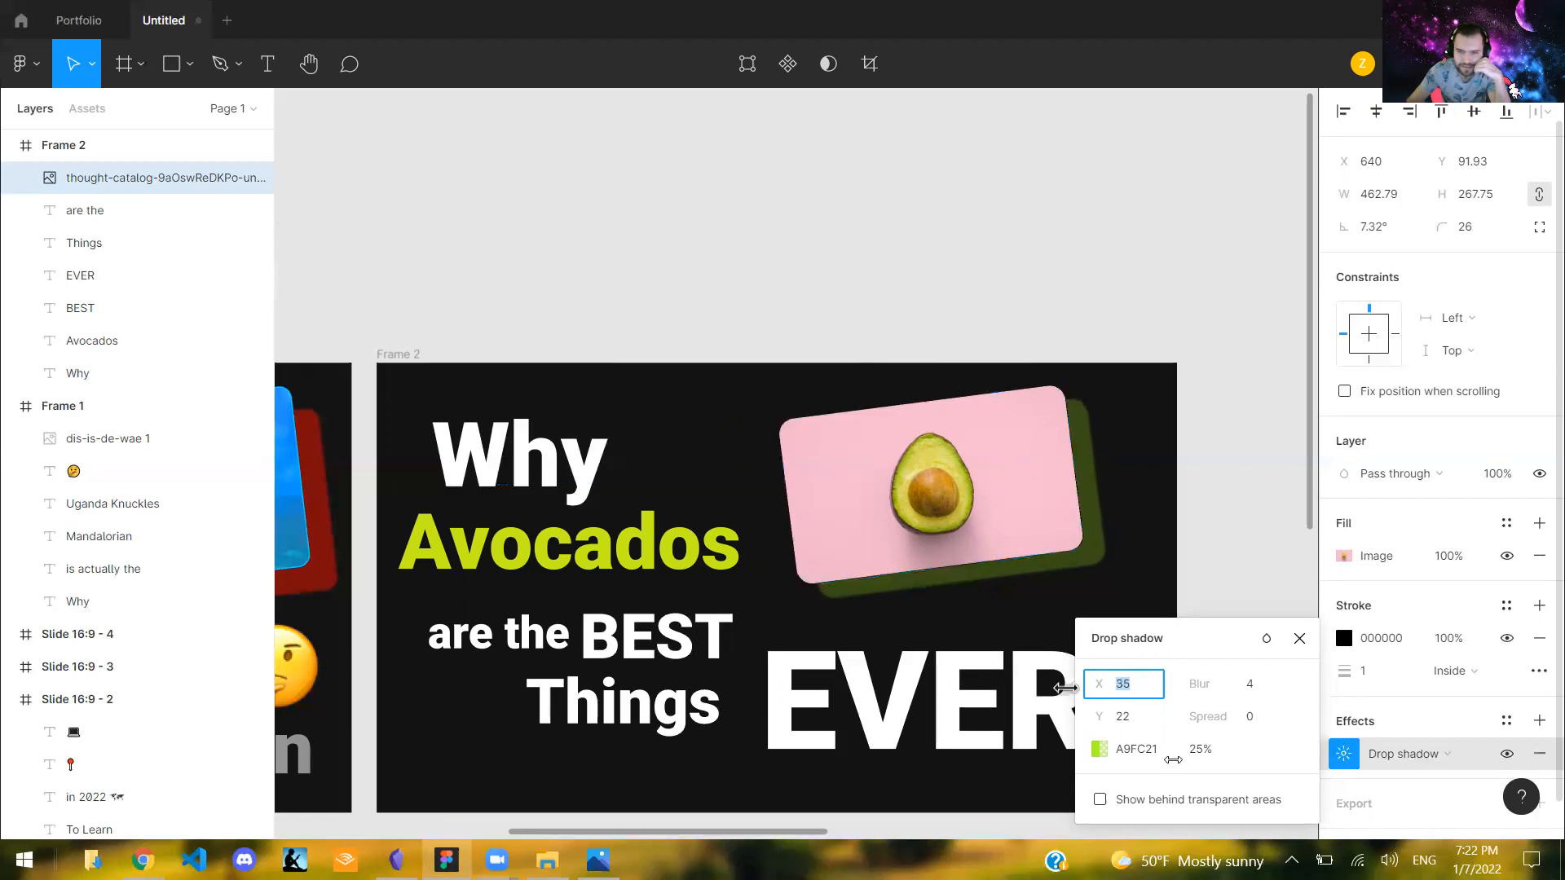
# - Set the avocado image's drop shadow to 100% opacity and reduce its blur to 1
pyautogui.click(1200, 760)
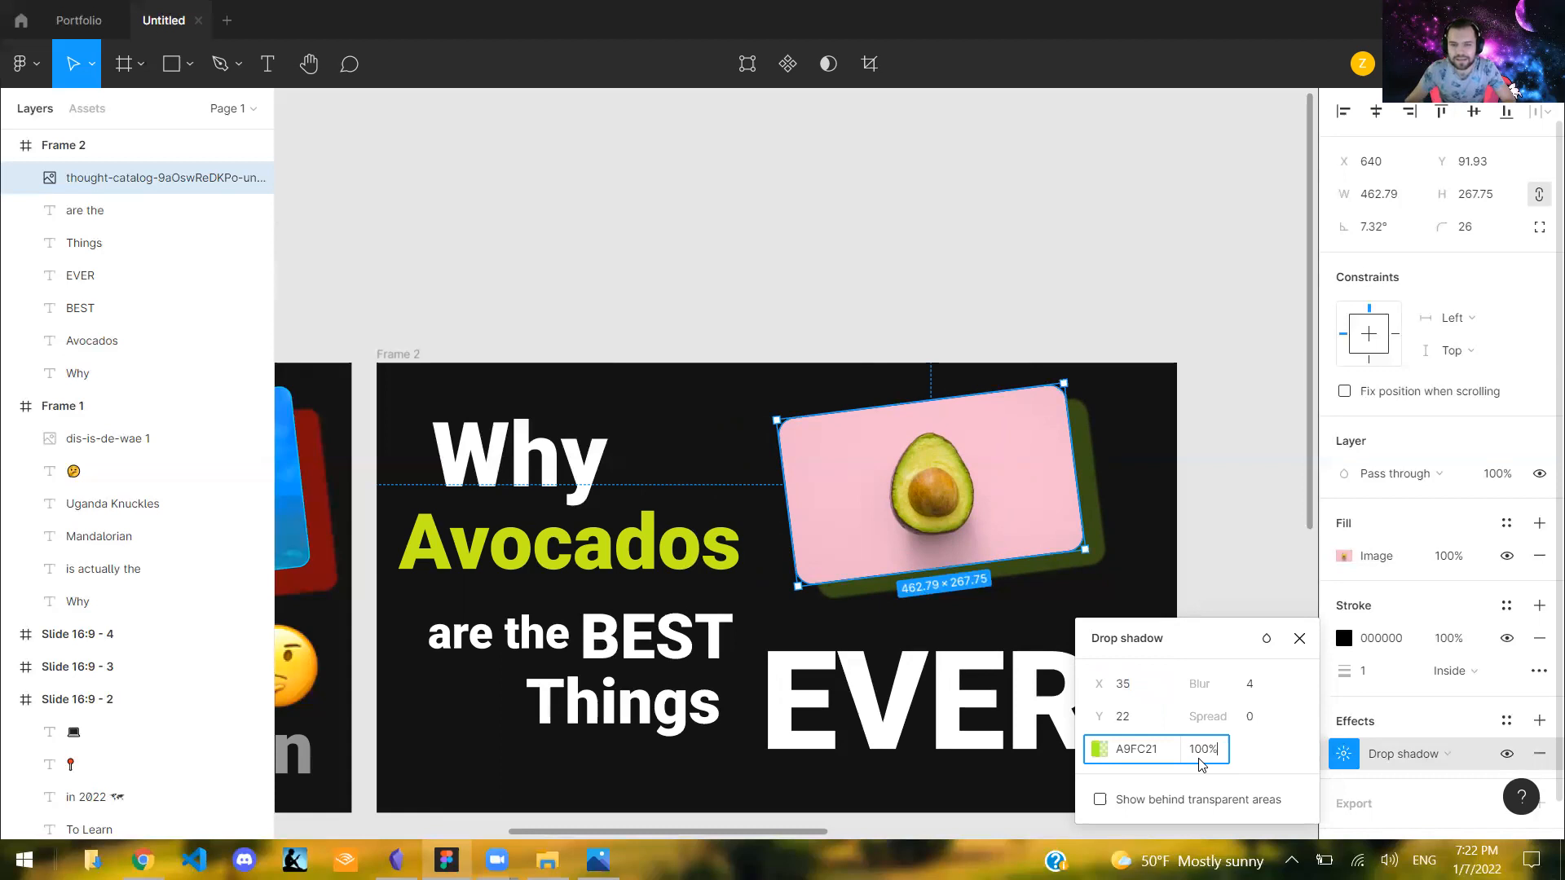
pyautogui.press('Return')
pyautogui.moveTo(1189, 685); pyautogui.dragTo(1171, 686)
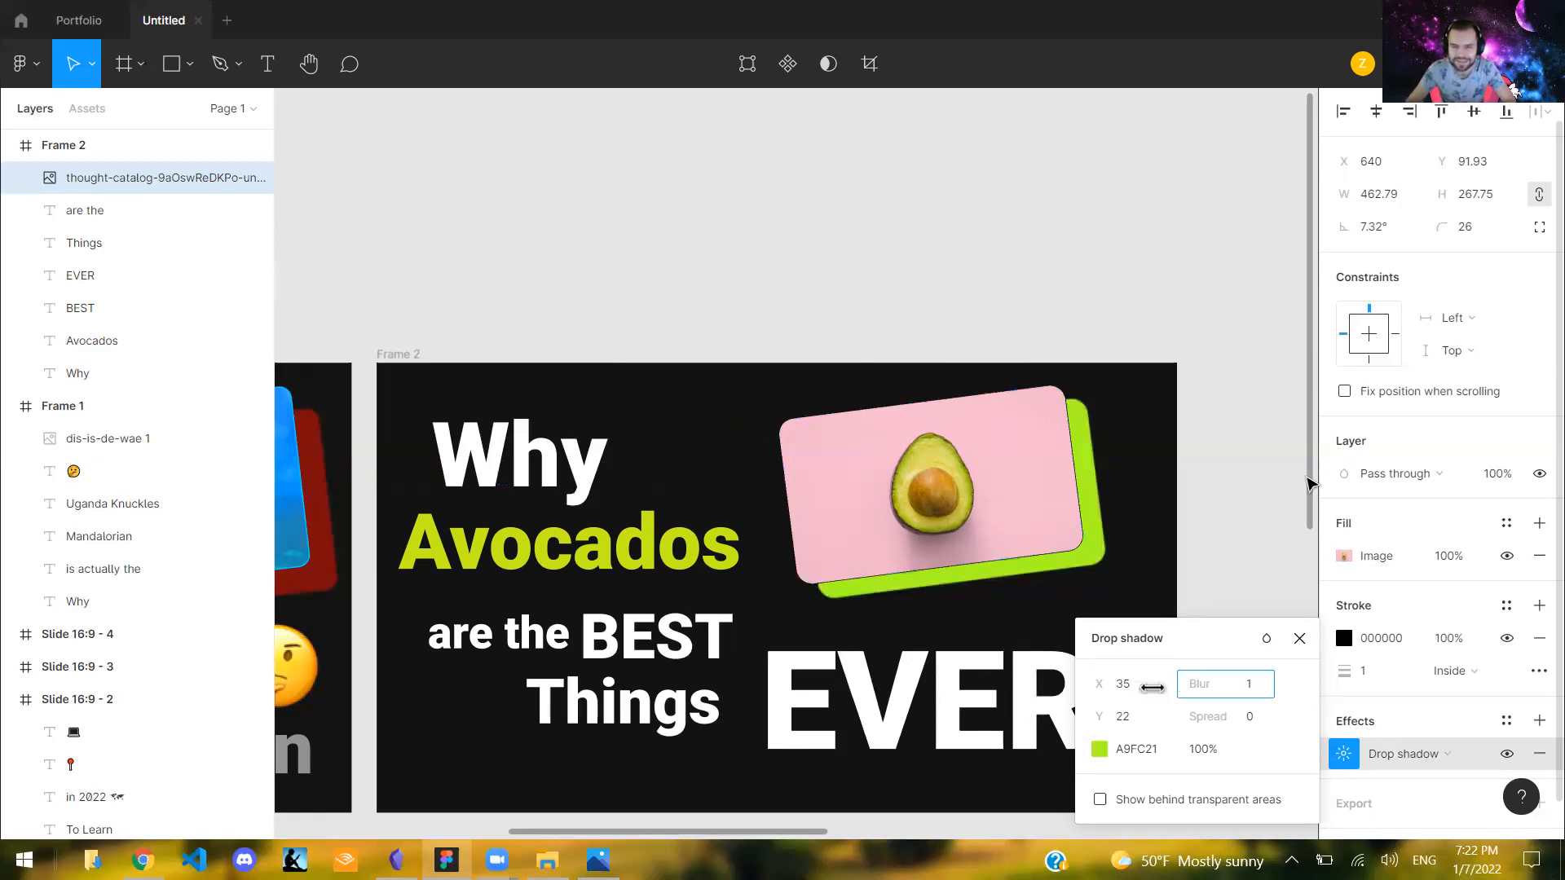
pyautogui.click(1187, 522)
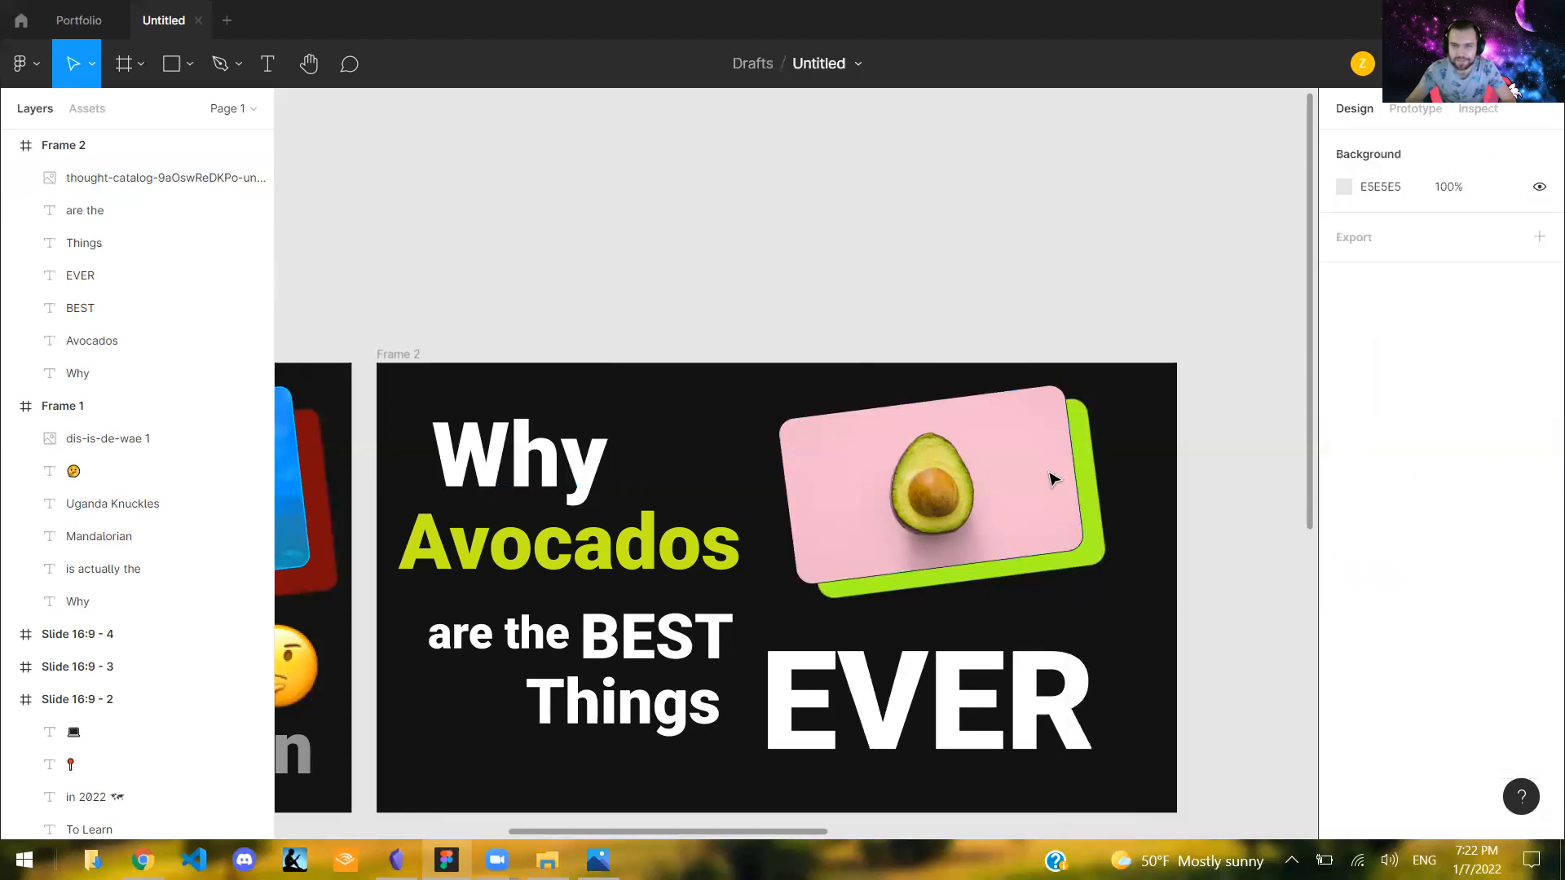
# - Remove the black stroke from the avocado image
pyautogui.click(1058, 484)
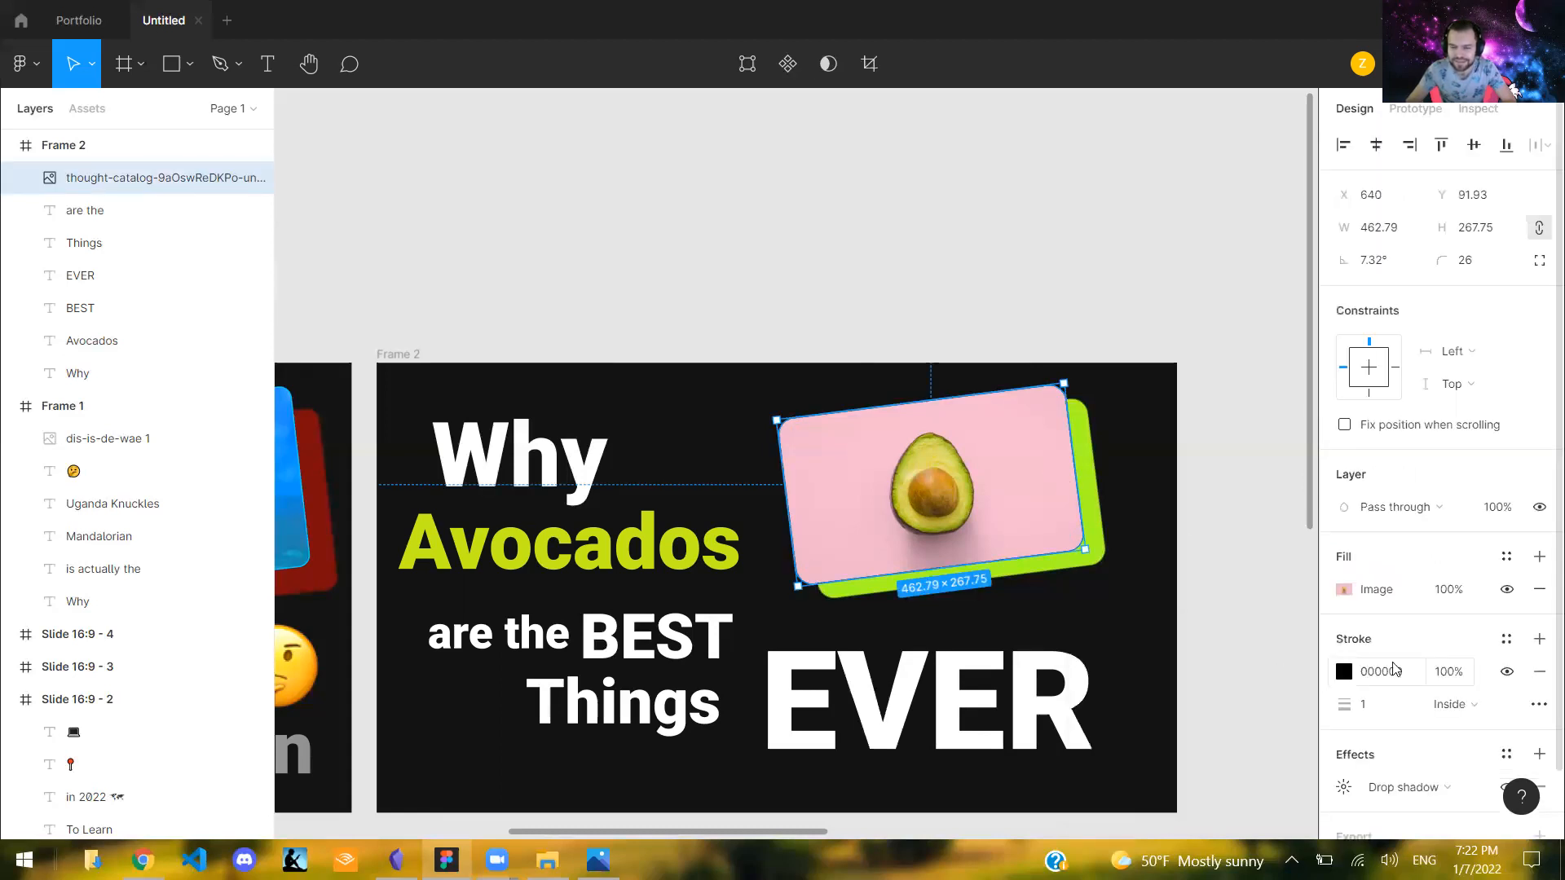
pyautogui.press('Escape')
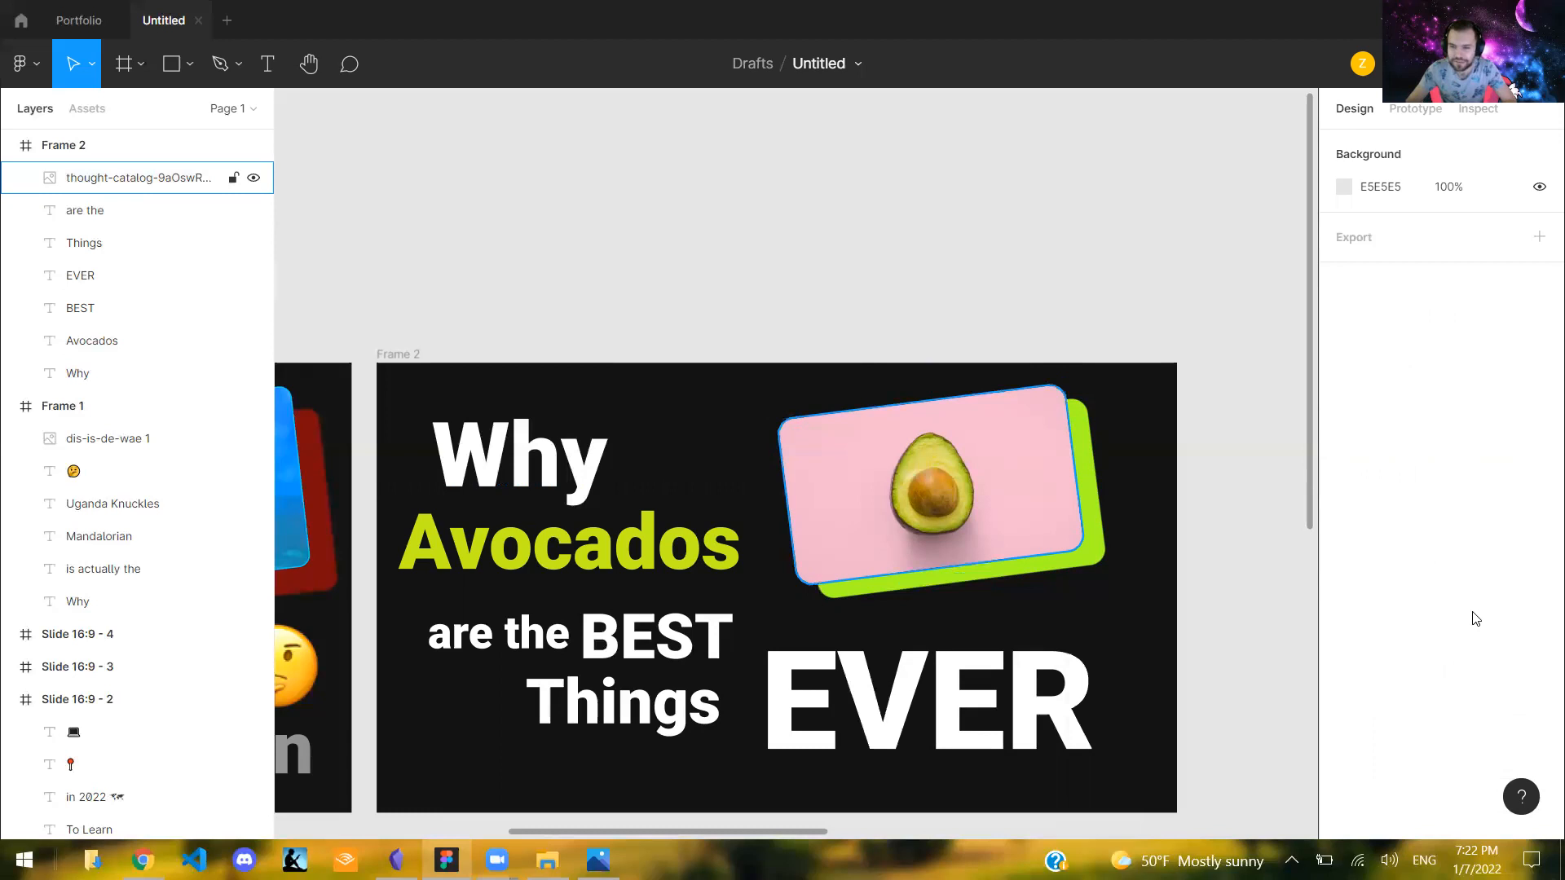
pyautogui.click(1540, 673)
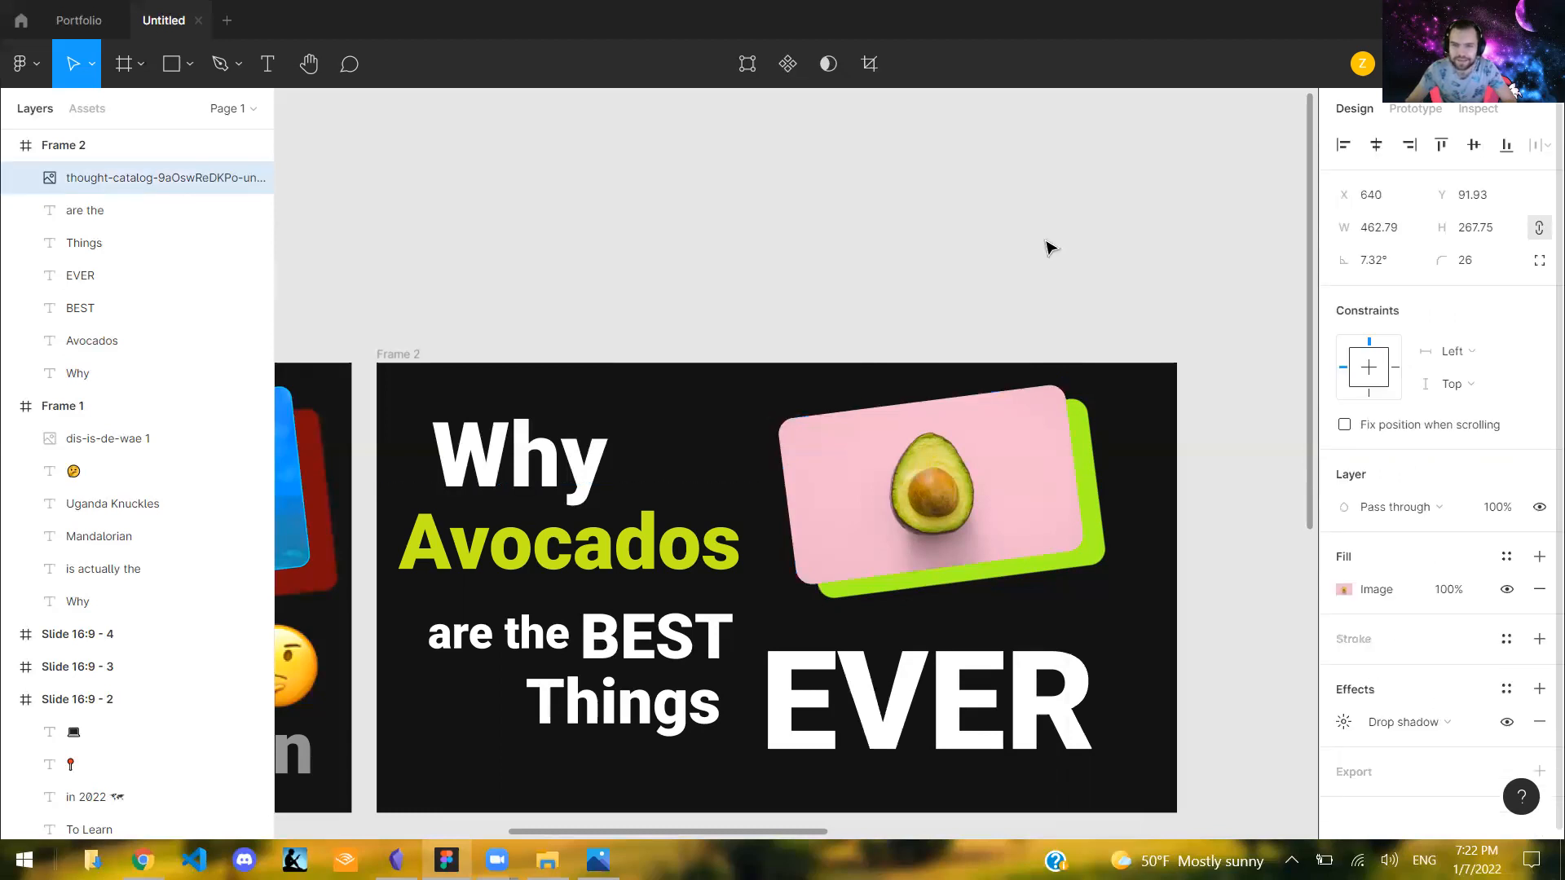
pyautogui.click(1047, 243)
# - Add a 2 px inside stroke in bright blue 00D1FF to the avocado image
pyautogui.moveTo(802, 832); pyautogui.dragTo(644, 832)
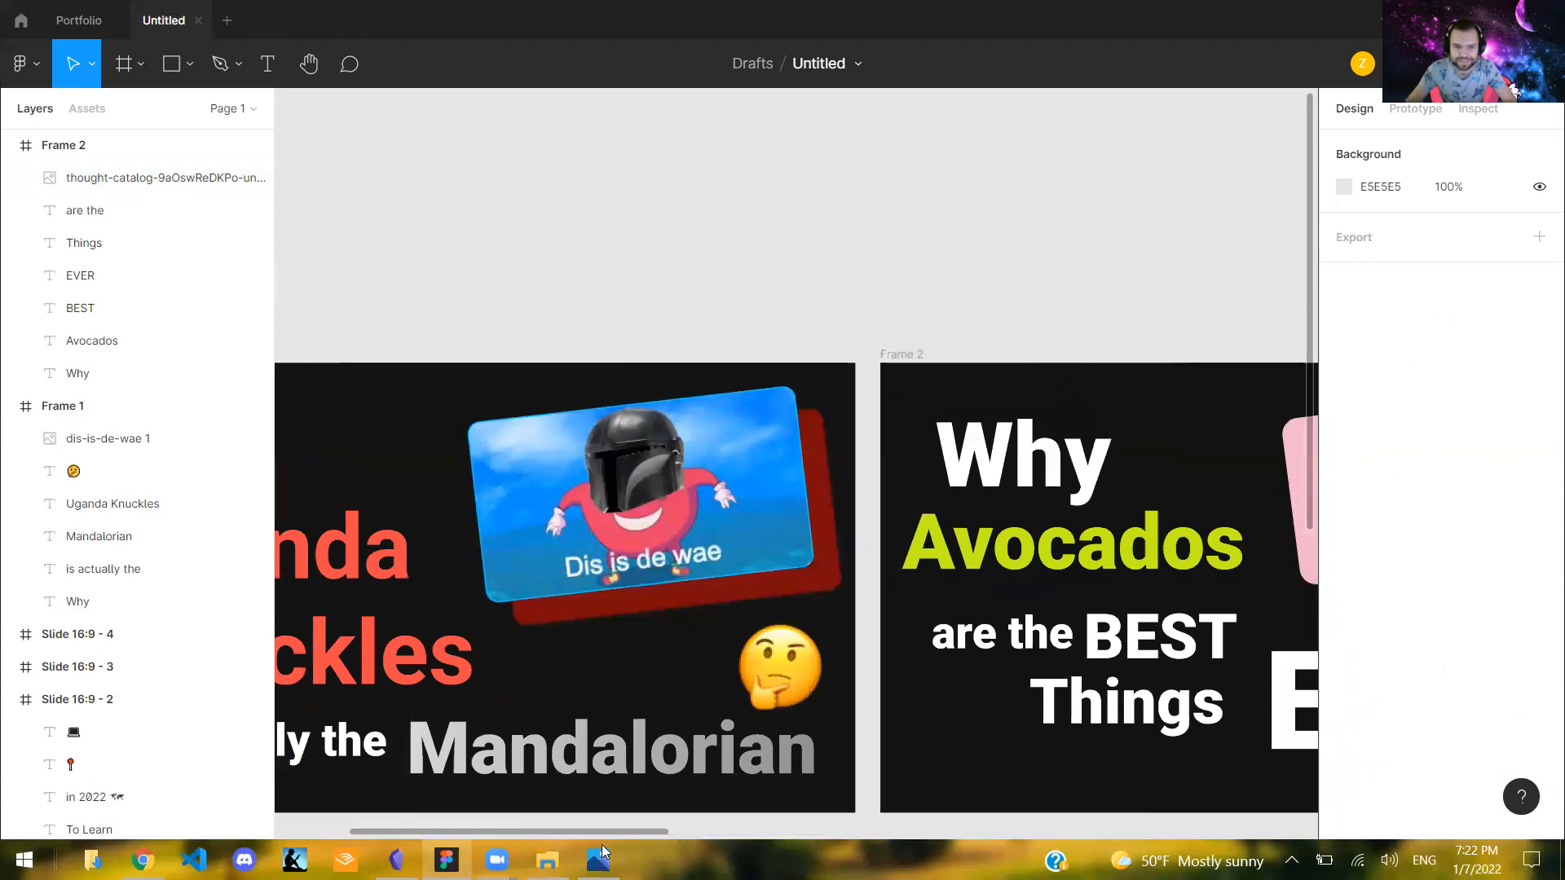
pyautogui.hscroll(5, 889, 514)
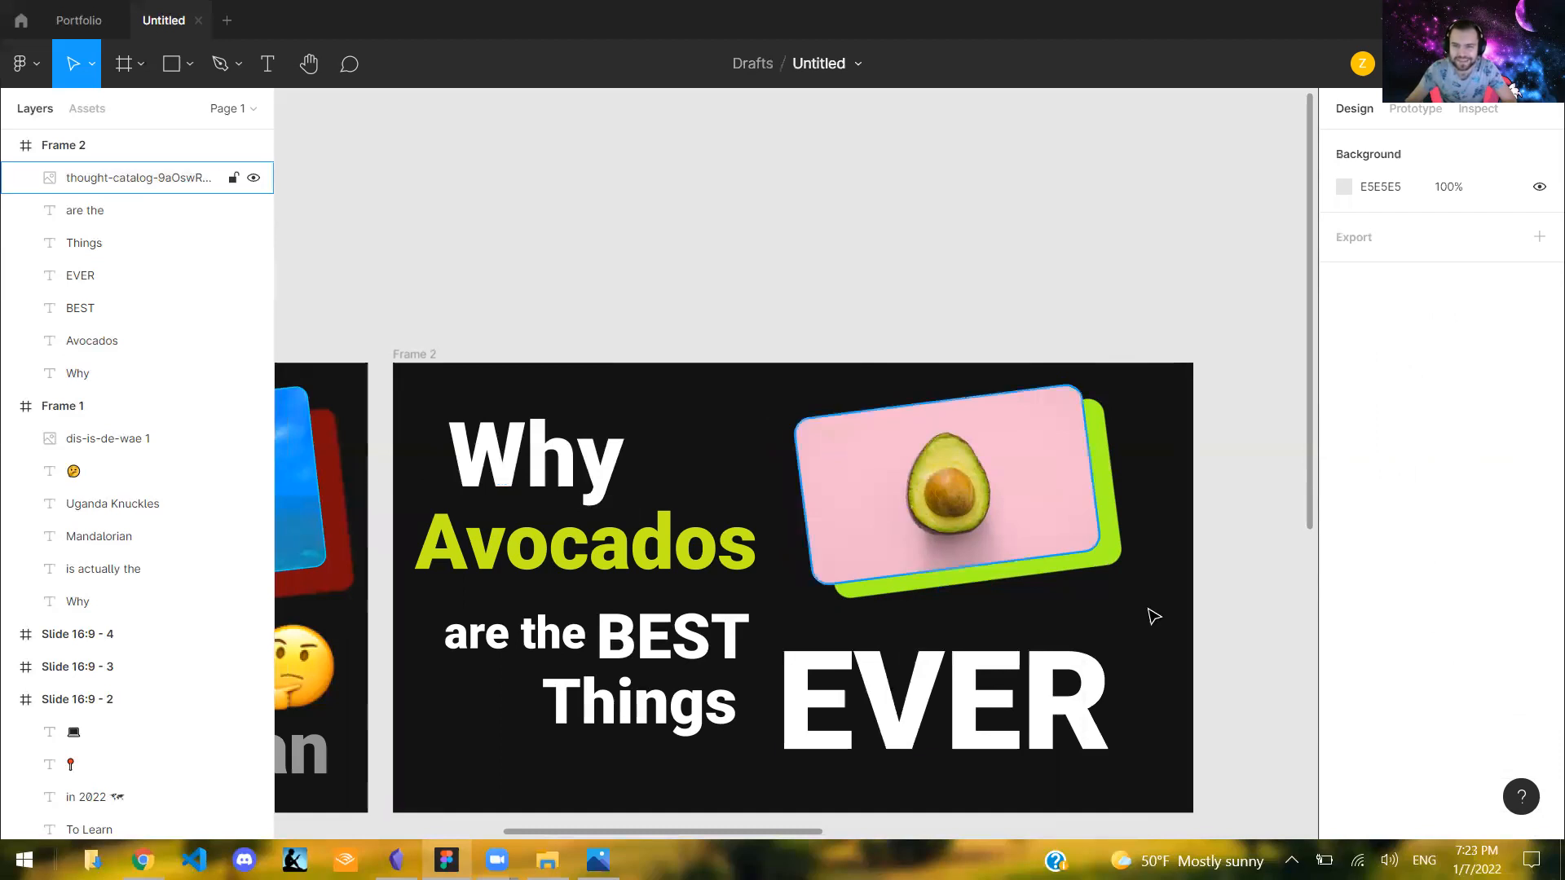
pyautogui.click(1036, 514)
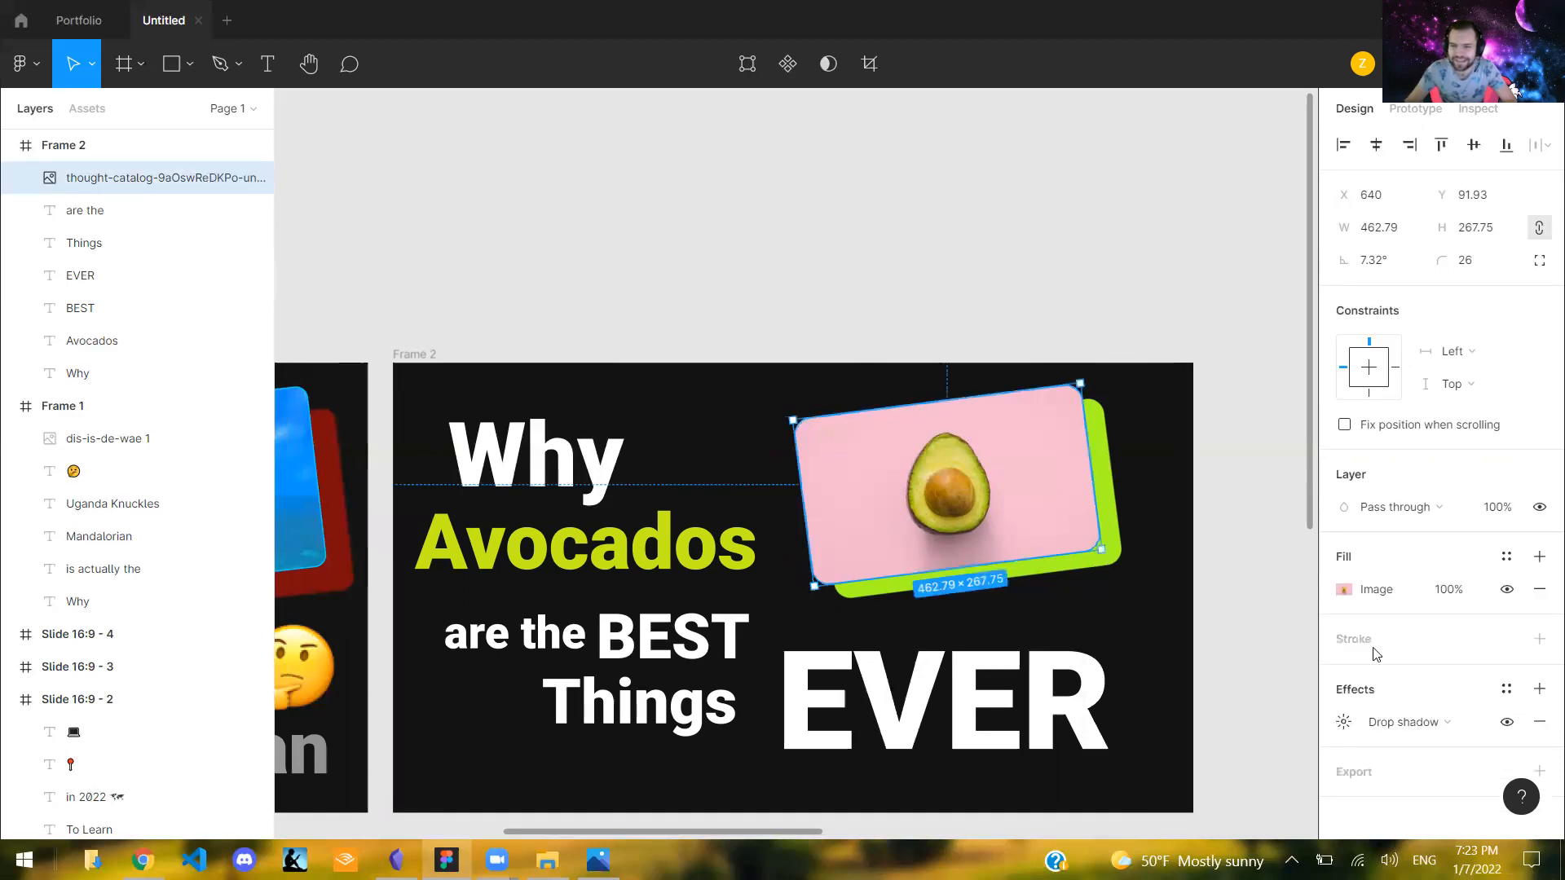
pyautogui.click(1540, 640)
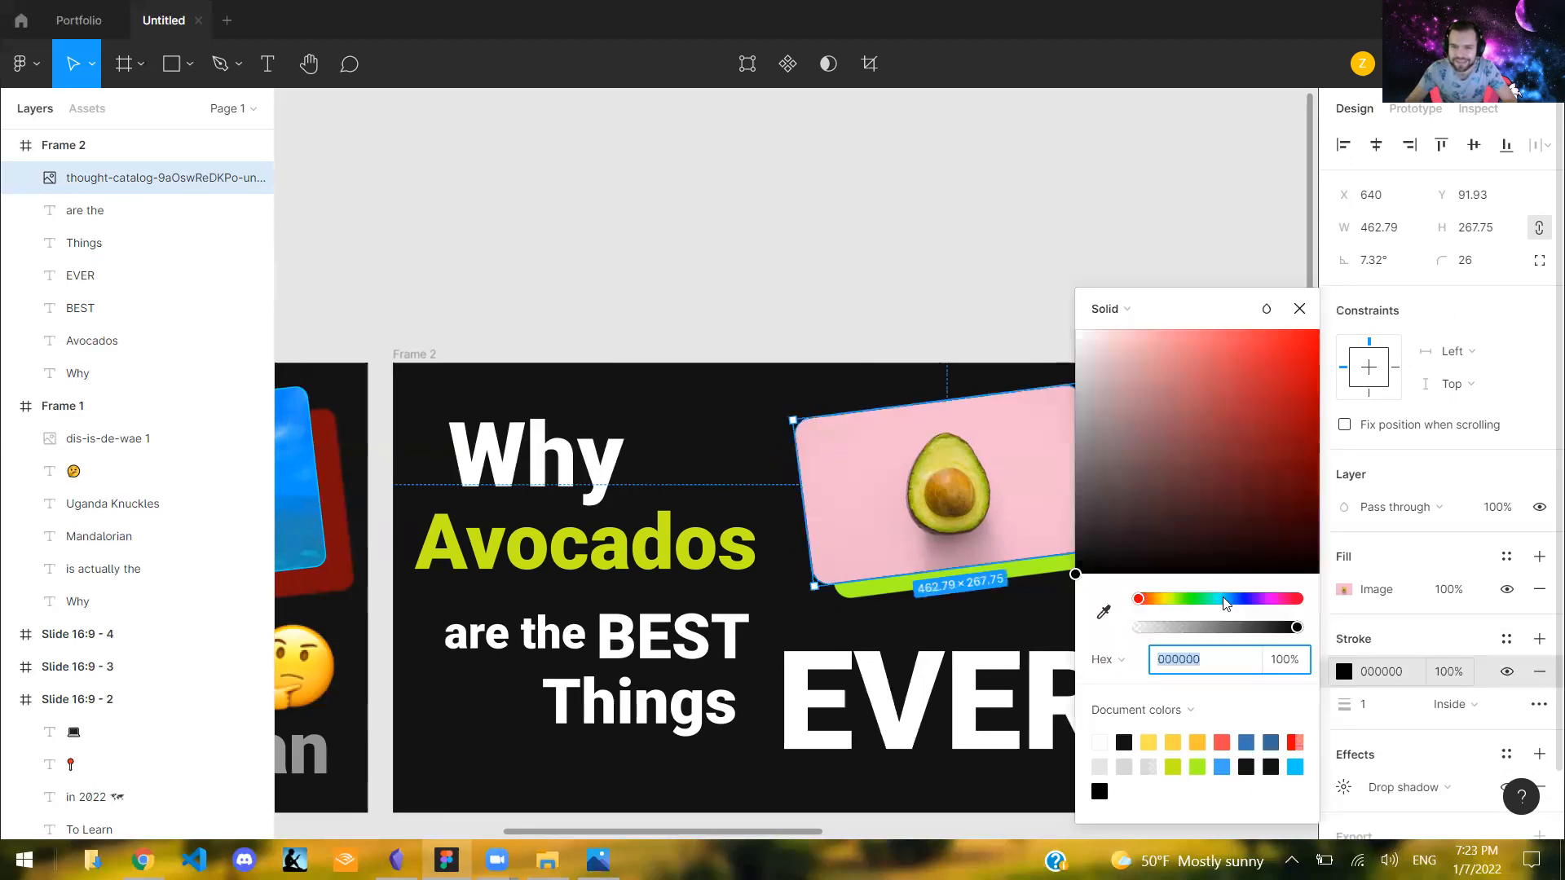
pyautogui.click(1227, 603)
pyautogui.click(1318, 352)
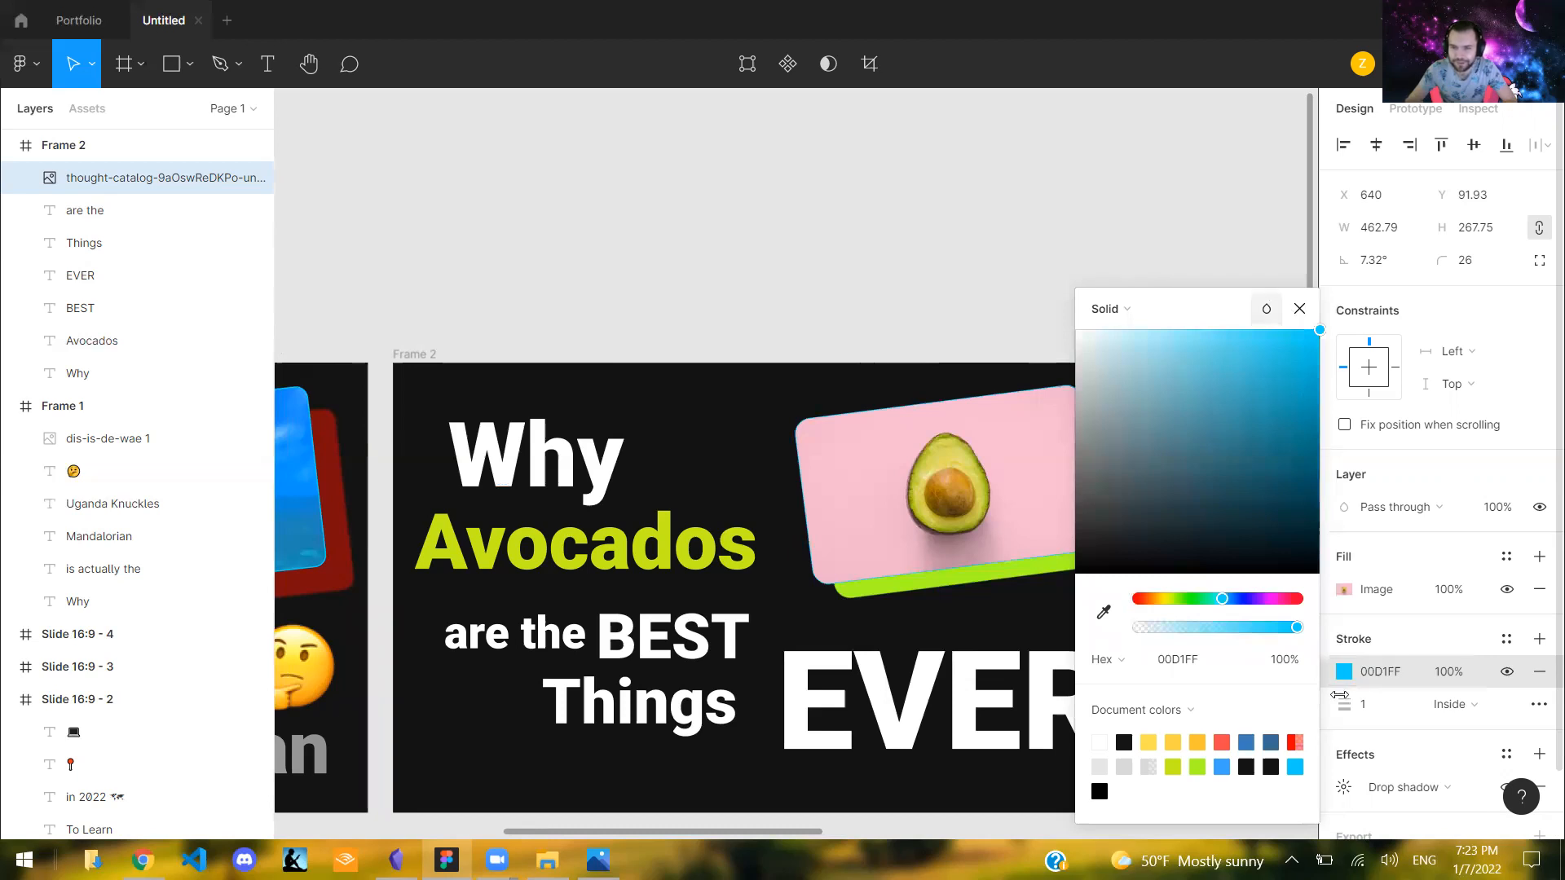
pyautogui.click(1340, 698)
pyautogui.moveTo(1340, 704); pyautogui.dragTo(1346, 704)
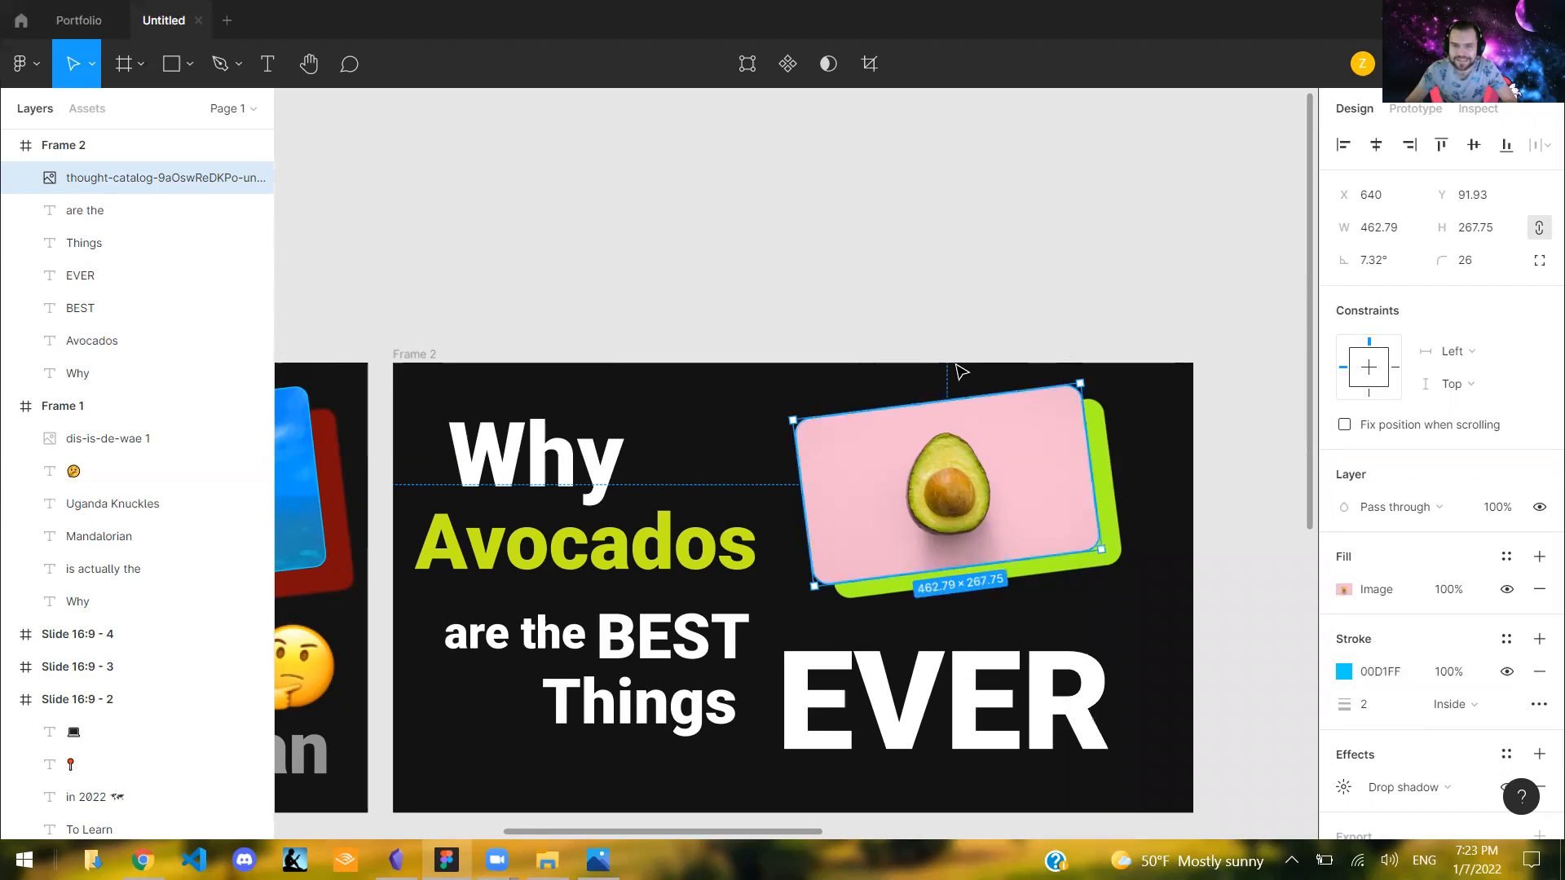
pyautogui.click(1024, 618)
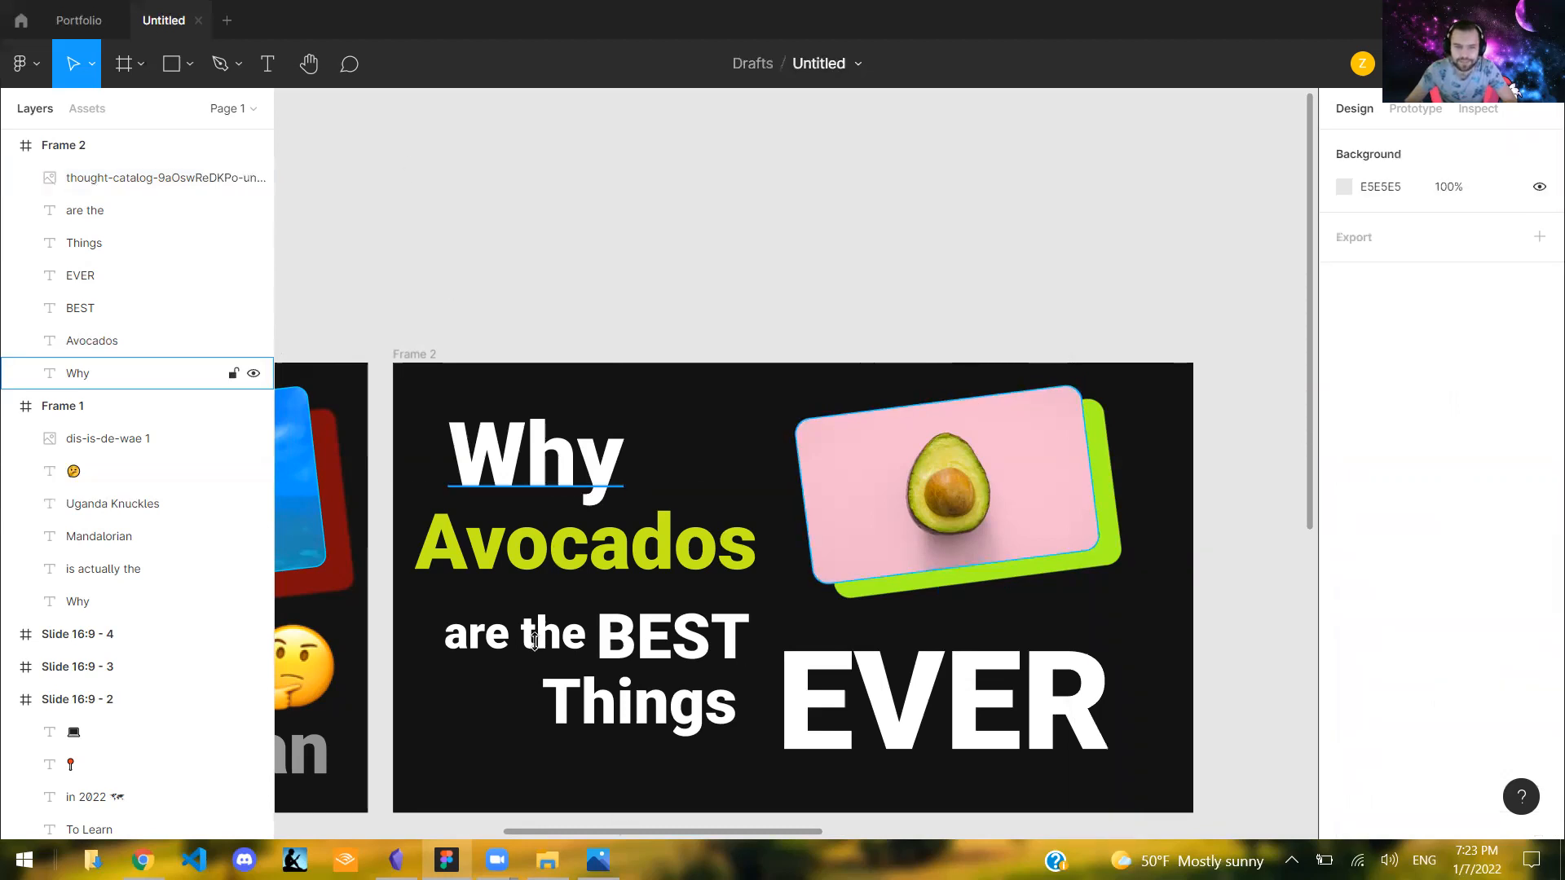
# - Move the EVER text left to X 588, Y 414 and the avocado image right to X 653
pyautogui.click(620, 554)
pyautogui.click(889, 716)
pyautogui.moveTo(886, 715); pyautogui.dragTo(867, 716)
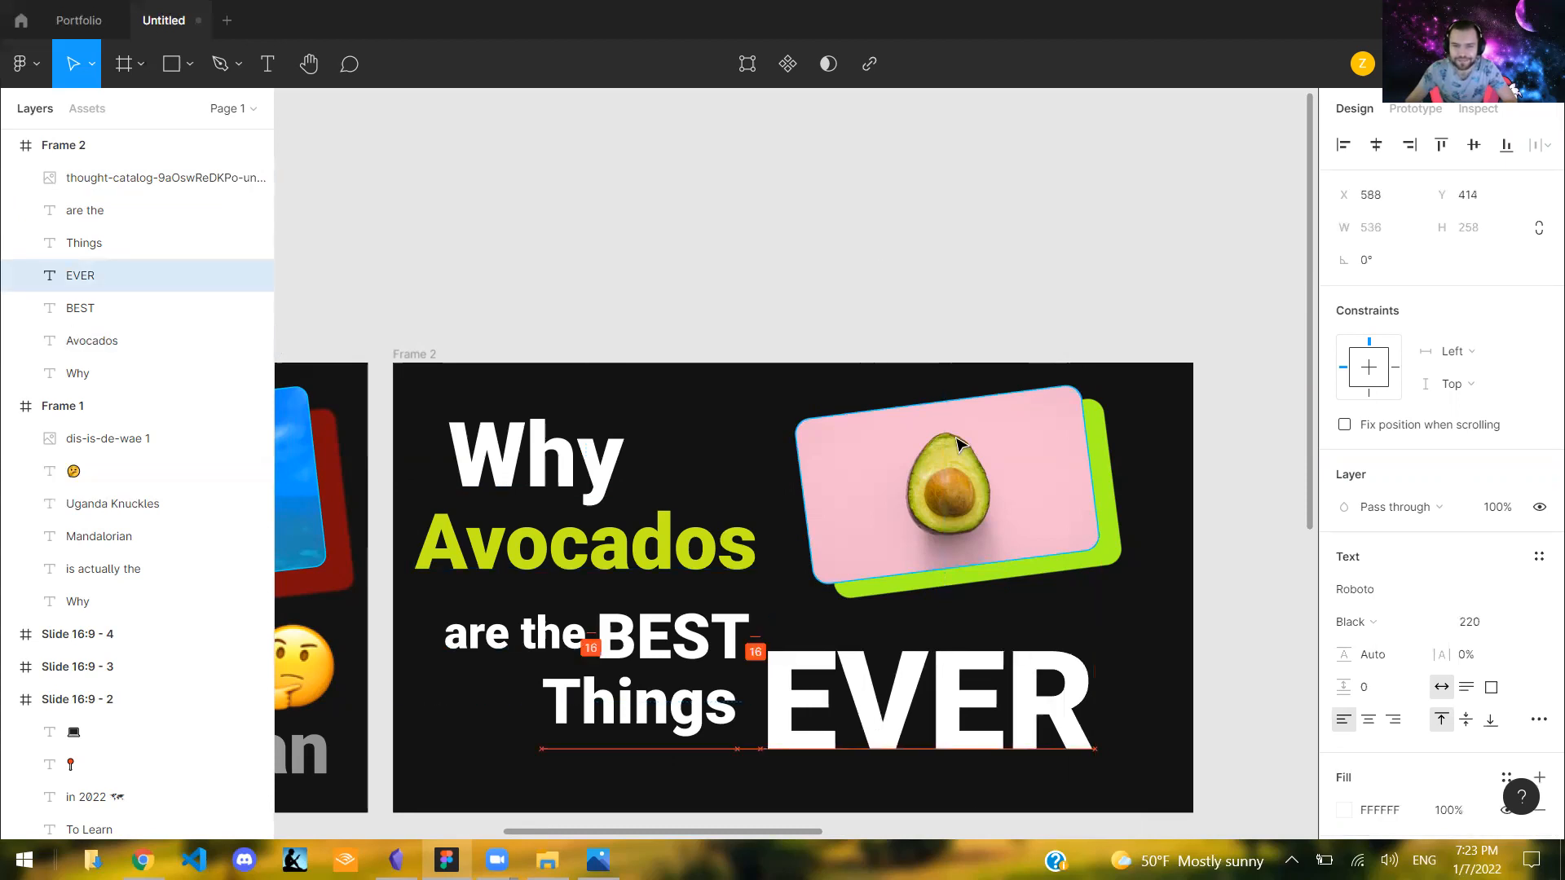
pyautogui.press('Escape')
pyautogui.moveTo(982, 464); pyautogui.dragTo(990, 469)
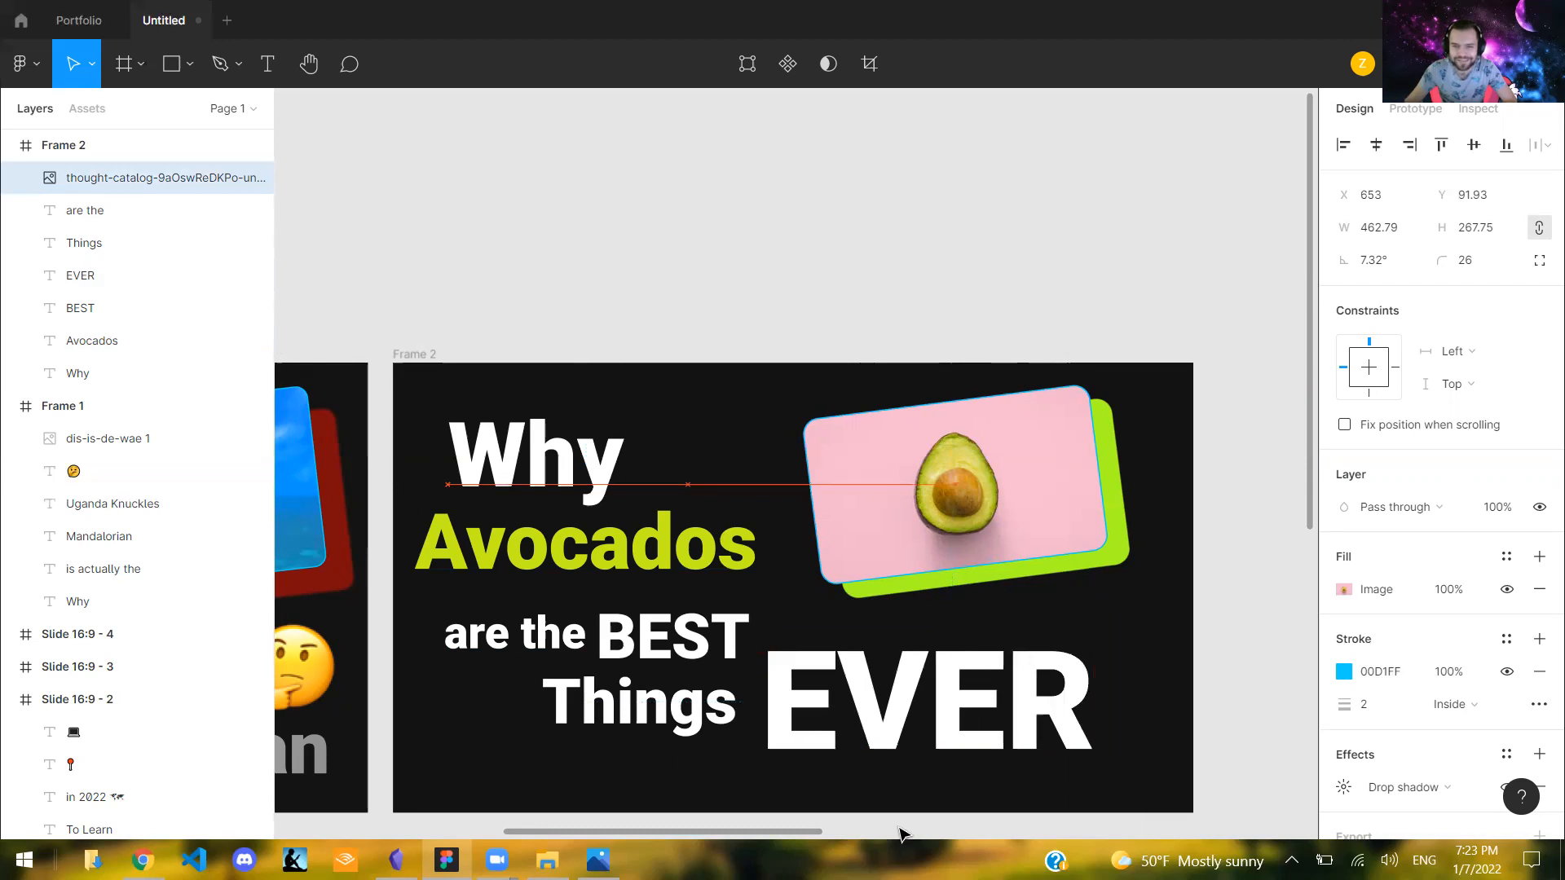
pyautogui.press('Escape')
# - Compare the avocado thumbnail with the Uganda Knuckles thumbnail and the slide thumbnails below, checking layout, emoji and text colours
pyautogui.hscroll(-8, 619, 833)
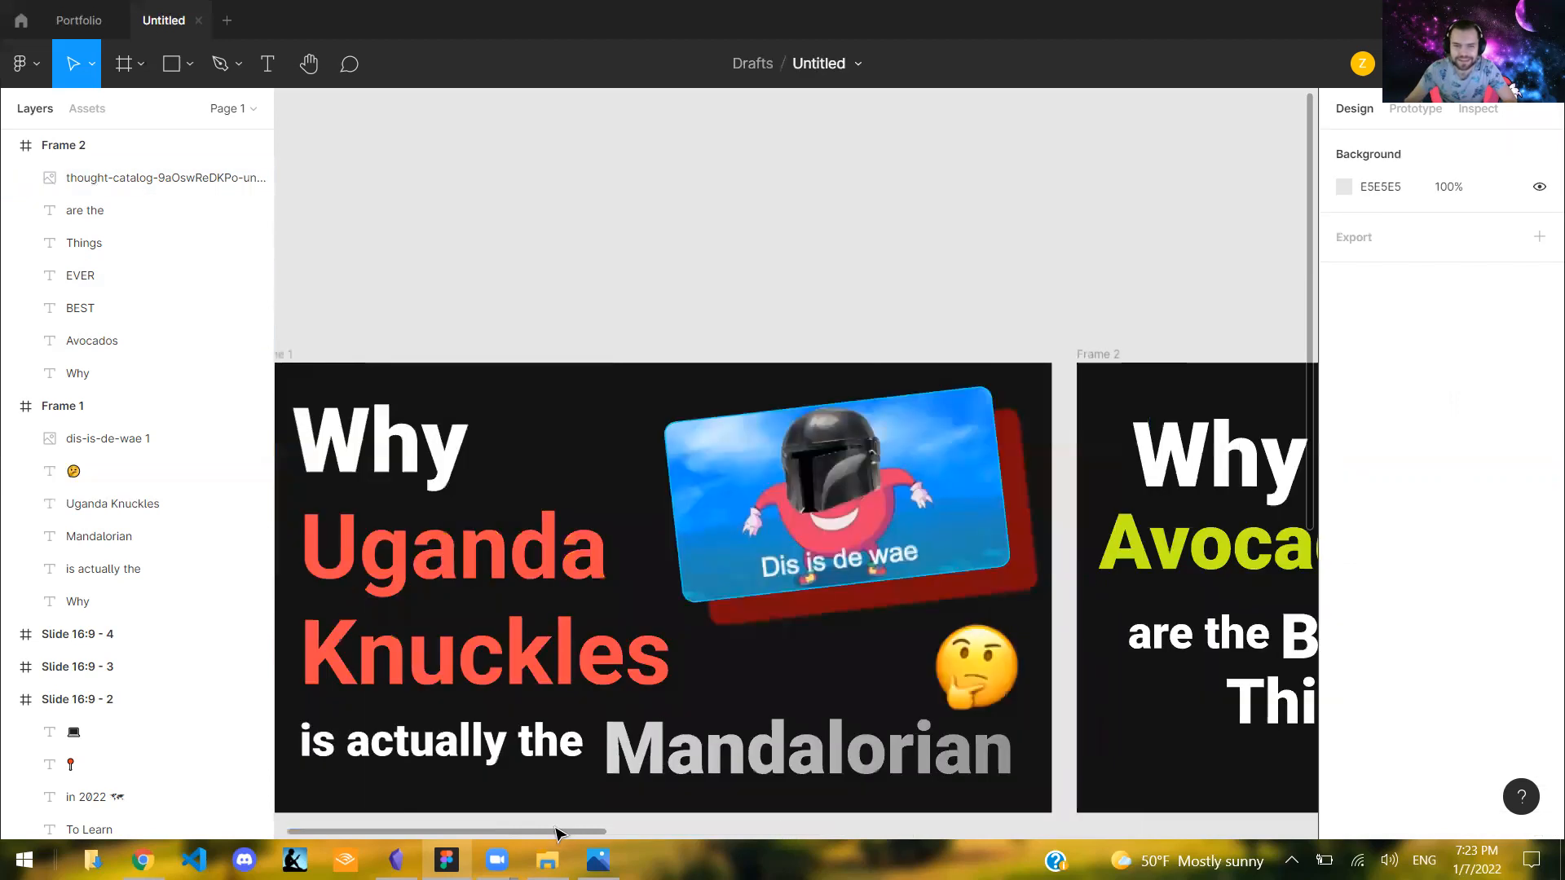
pyautogui.hscroll(-3, 593, 699)
pyautogui.hscroll(-4, 563, 833)
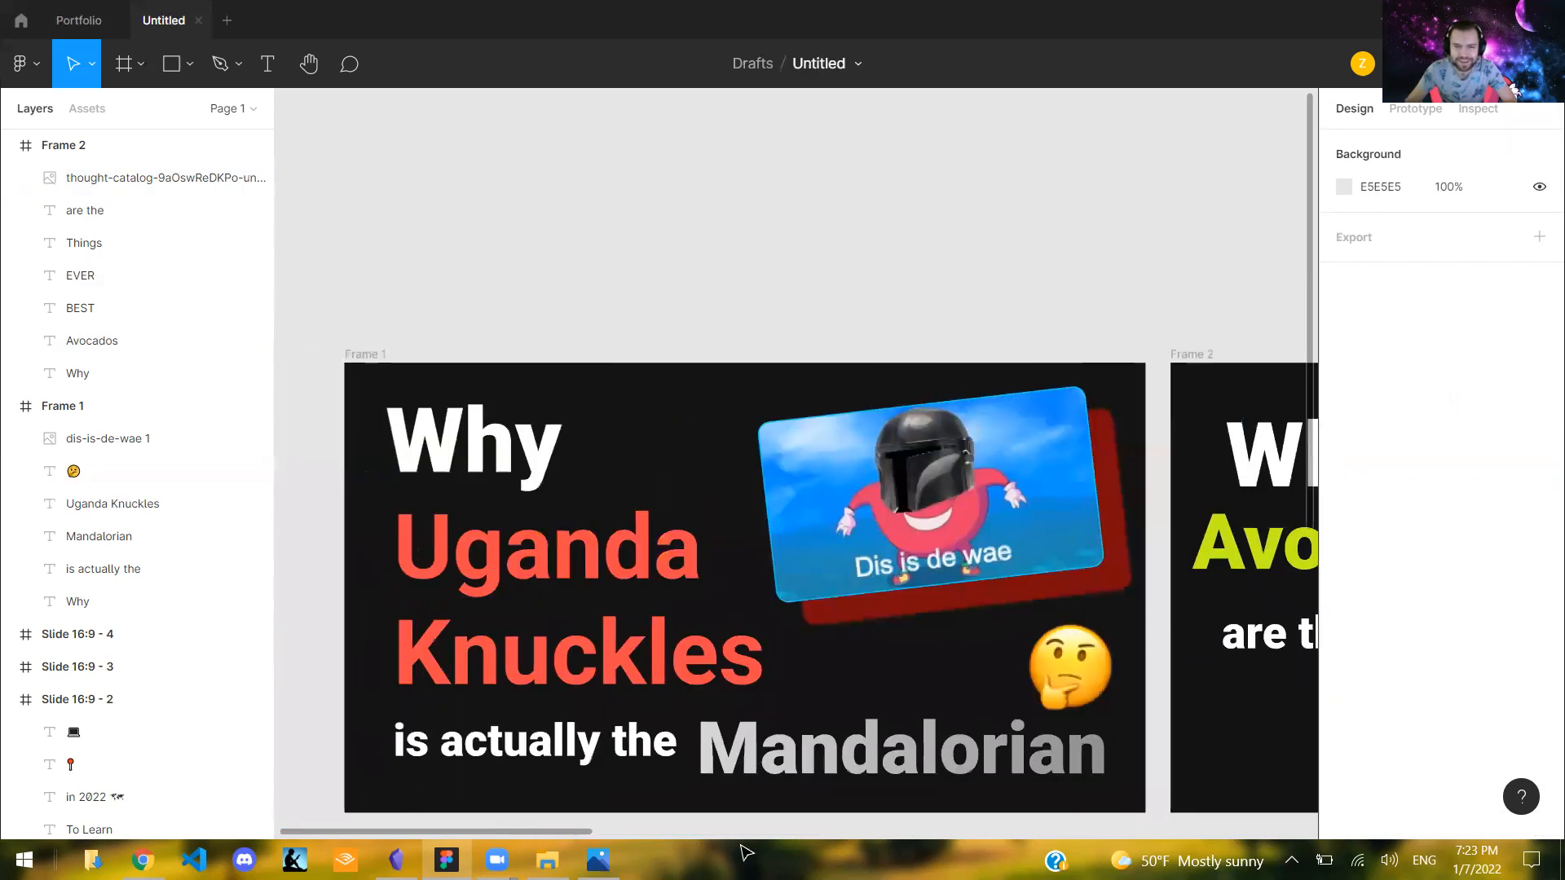
pyautogui.hscroll(4, 821, 622)
pyautogui.hscroll(-1, 831, 709)
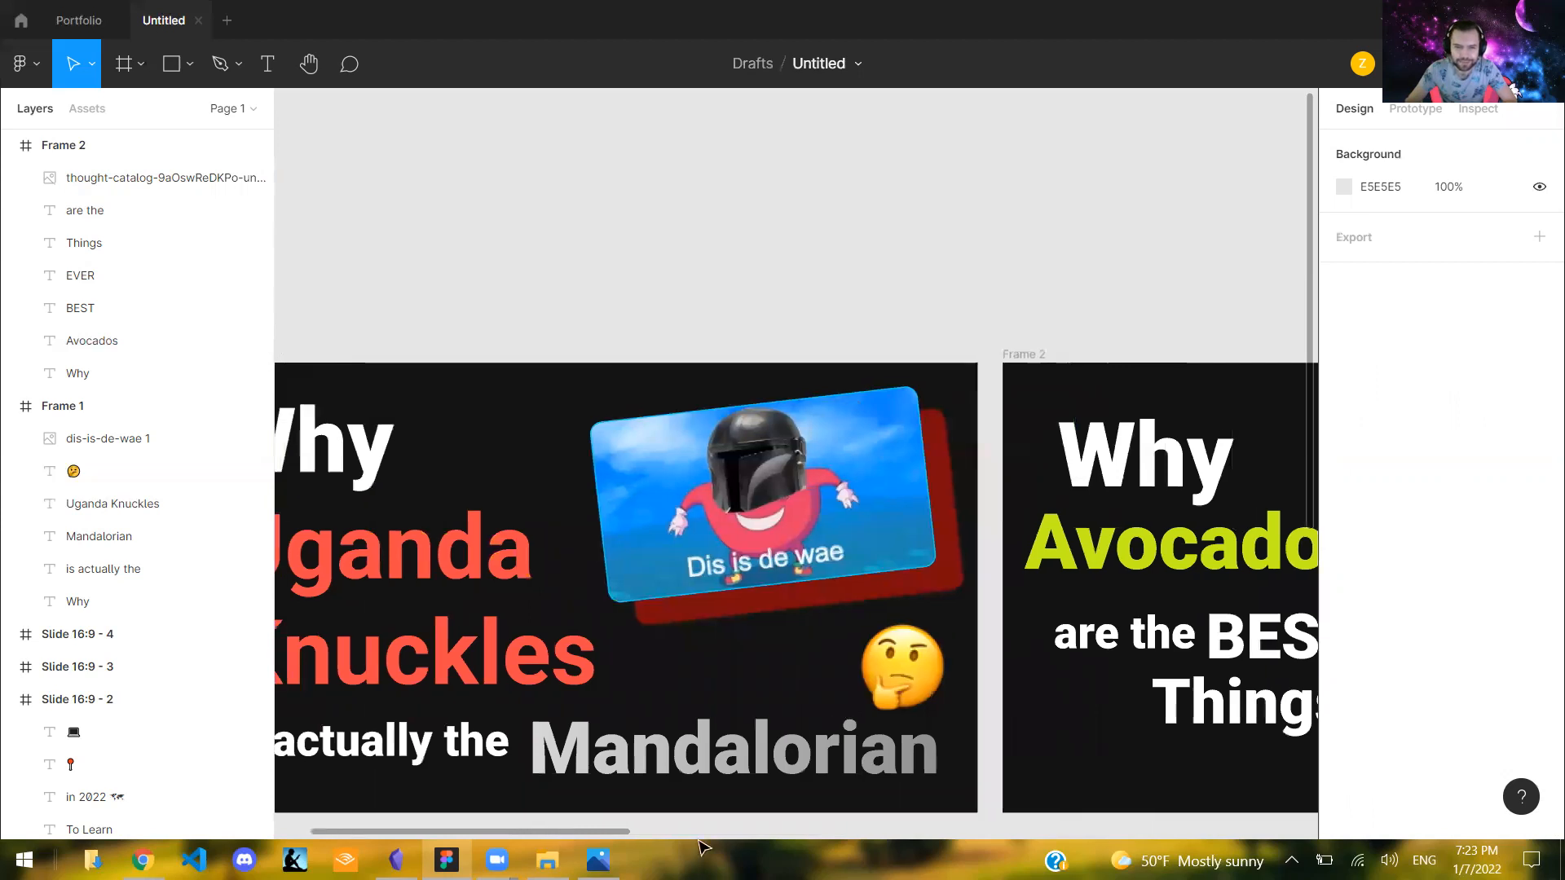
pyautogui.hscroll(10, 703, 847)
pyautogui.hscroll(1, 744, 738)
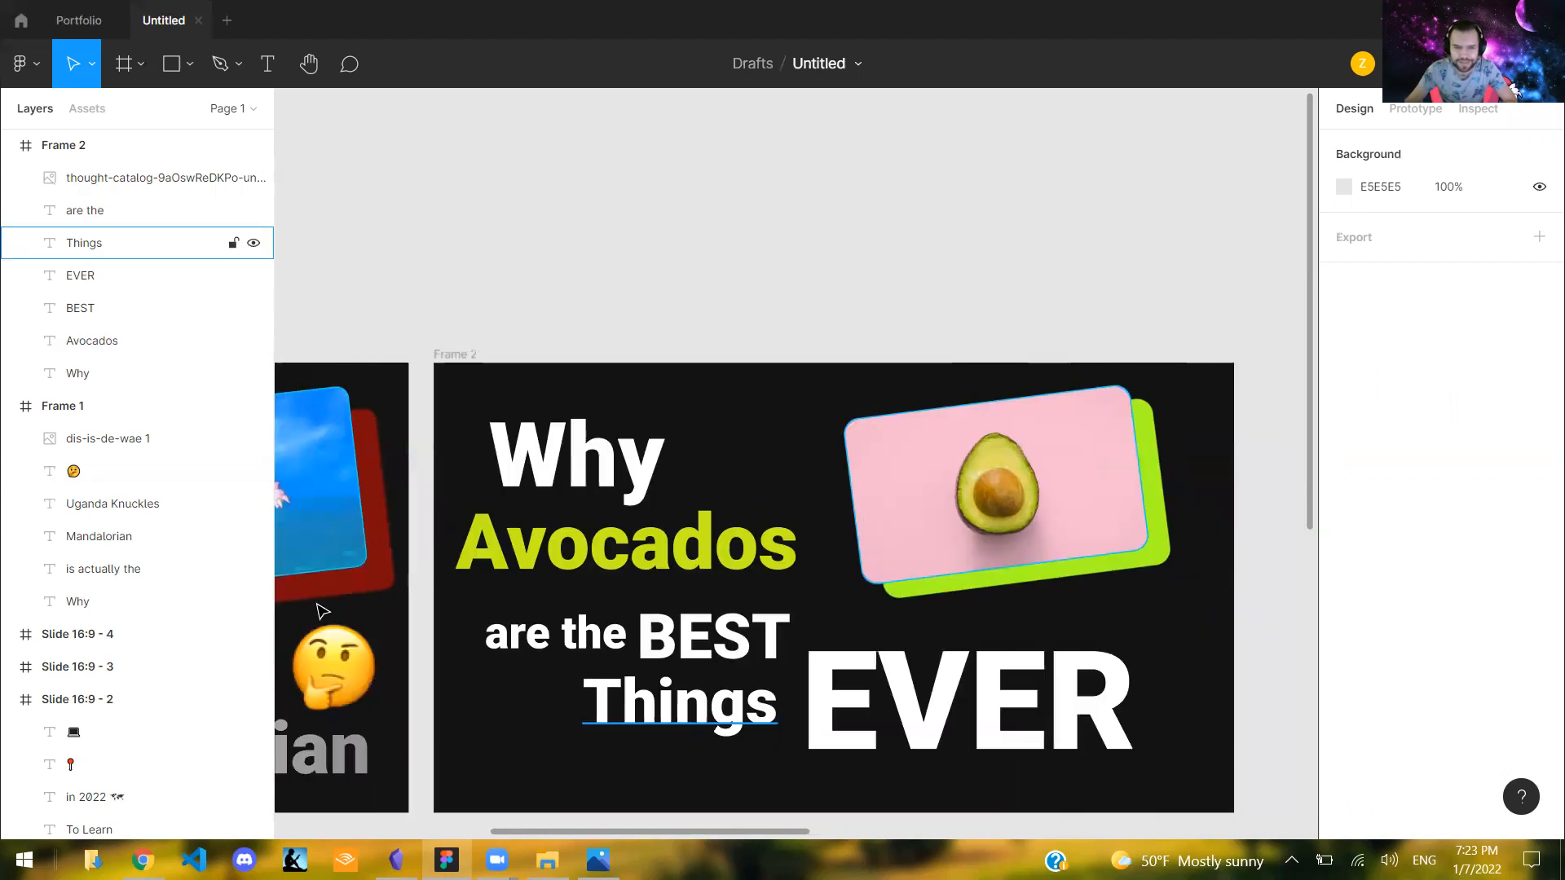
pyautogui.scroll(-1, 377, 684)
pyautogui.click(390, 687)
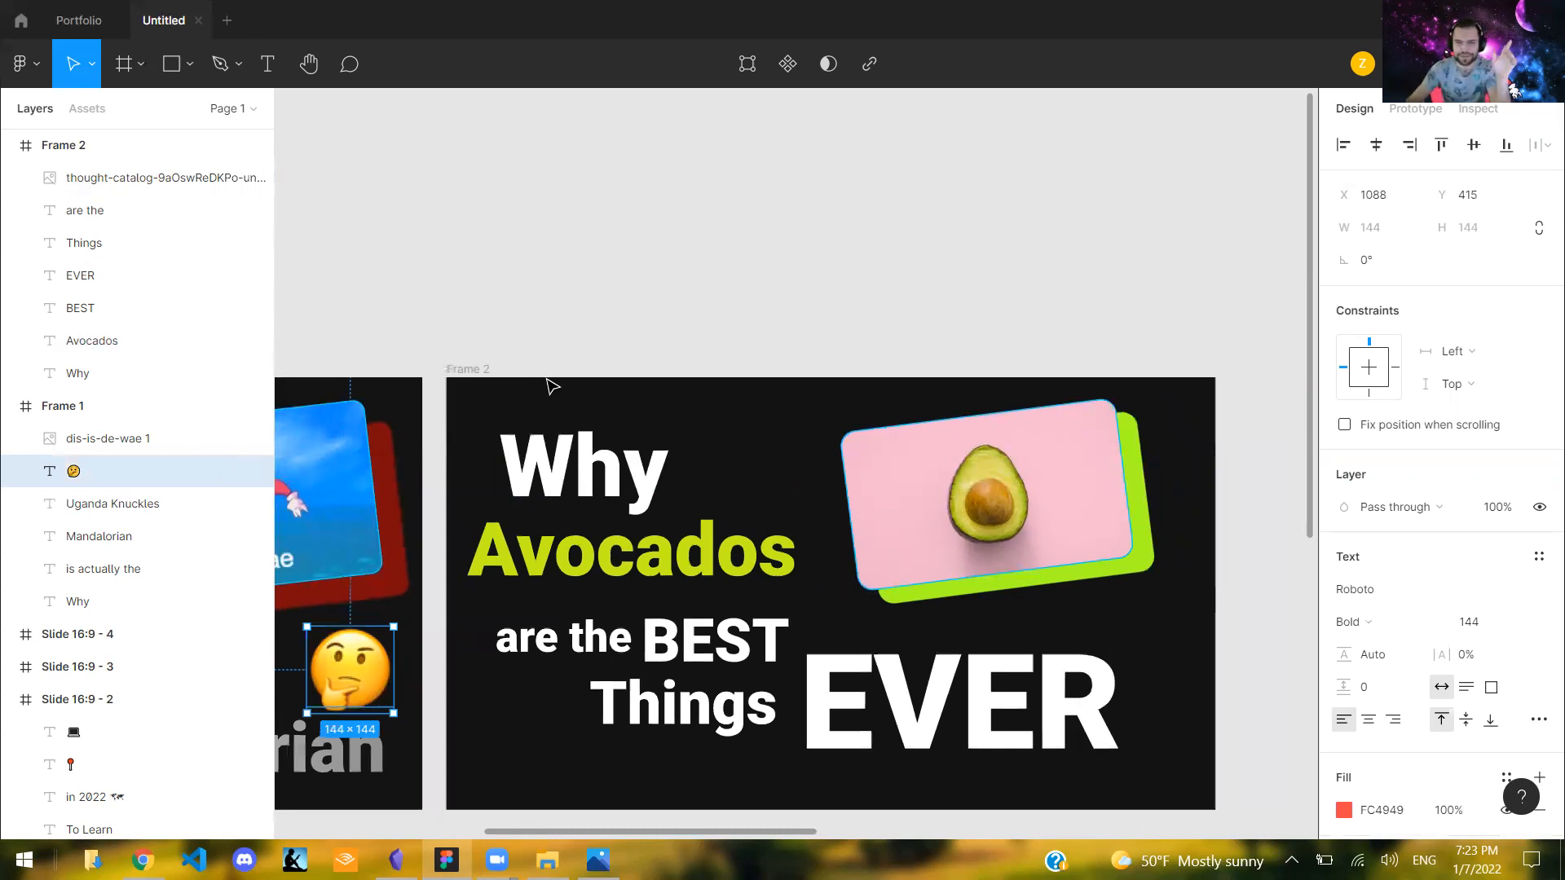
pyautogui.click(789, 258)
pyautogui.scroll(-1, 746, 701)
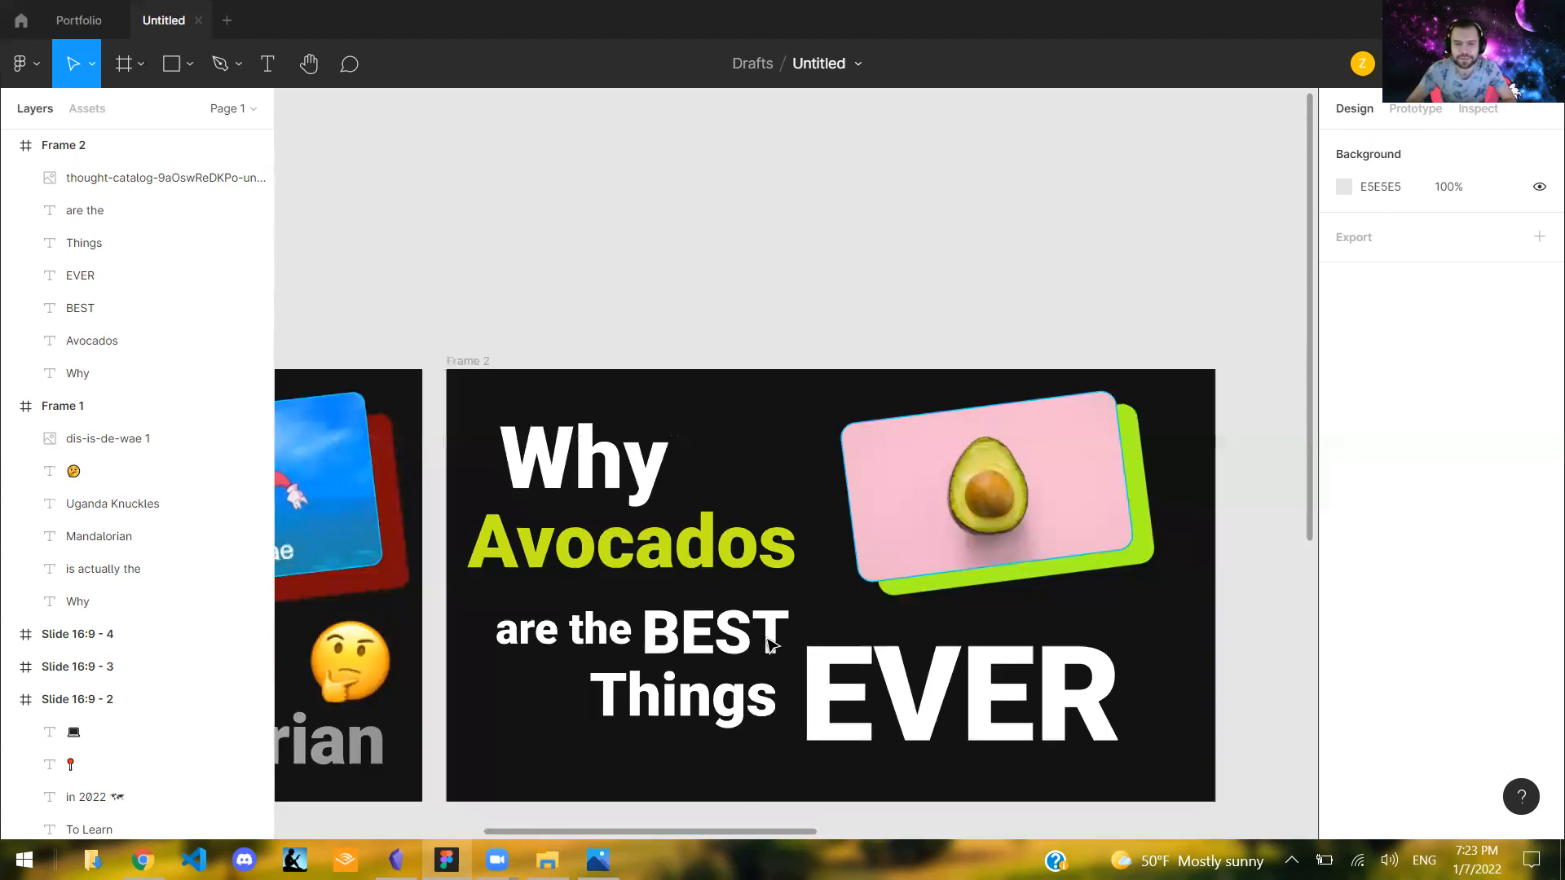
pyautogui.scroll(-2, 773, 651)
pyautogui.scroll(-4, 698, 807)
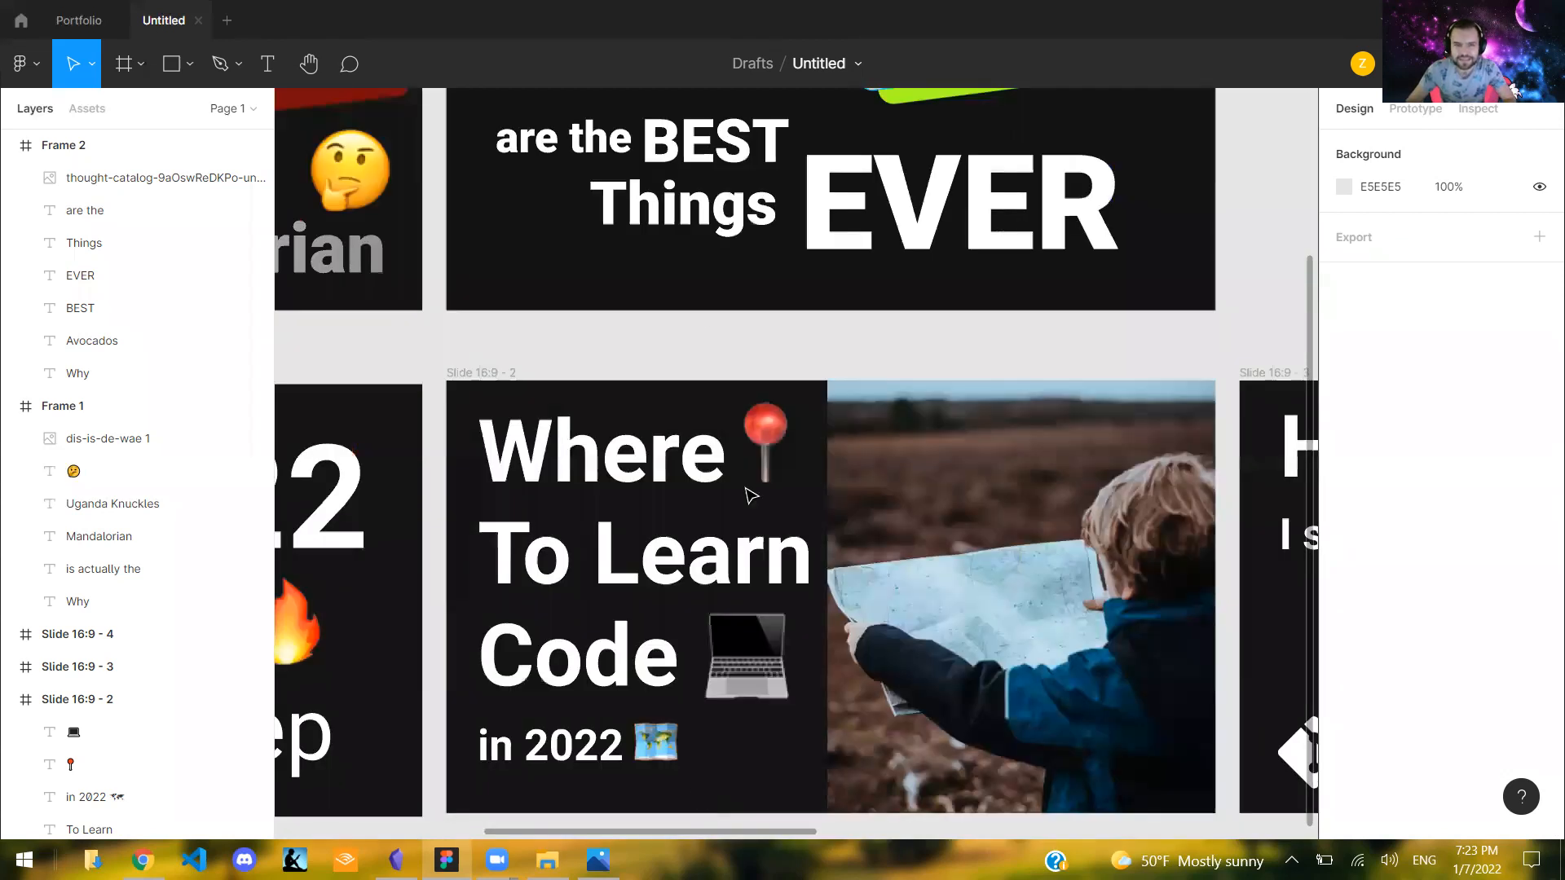
pyautogui.keyDown('ctrl'); pyautogui.scroll(-3, 701, 326); pyautogui.keyUp('ctrl')
pyautogui.moveTo(652, 378); pyautogui.dragTo(654, 378)
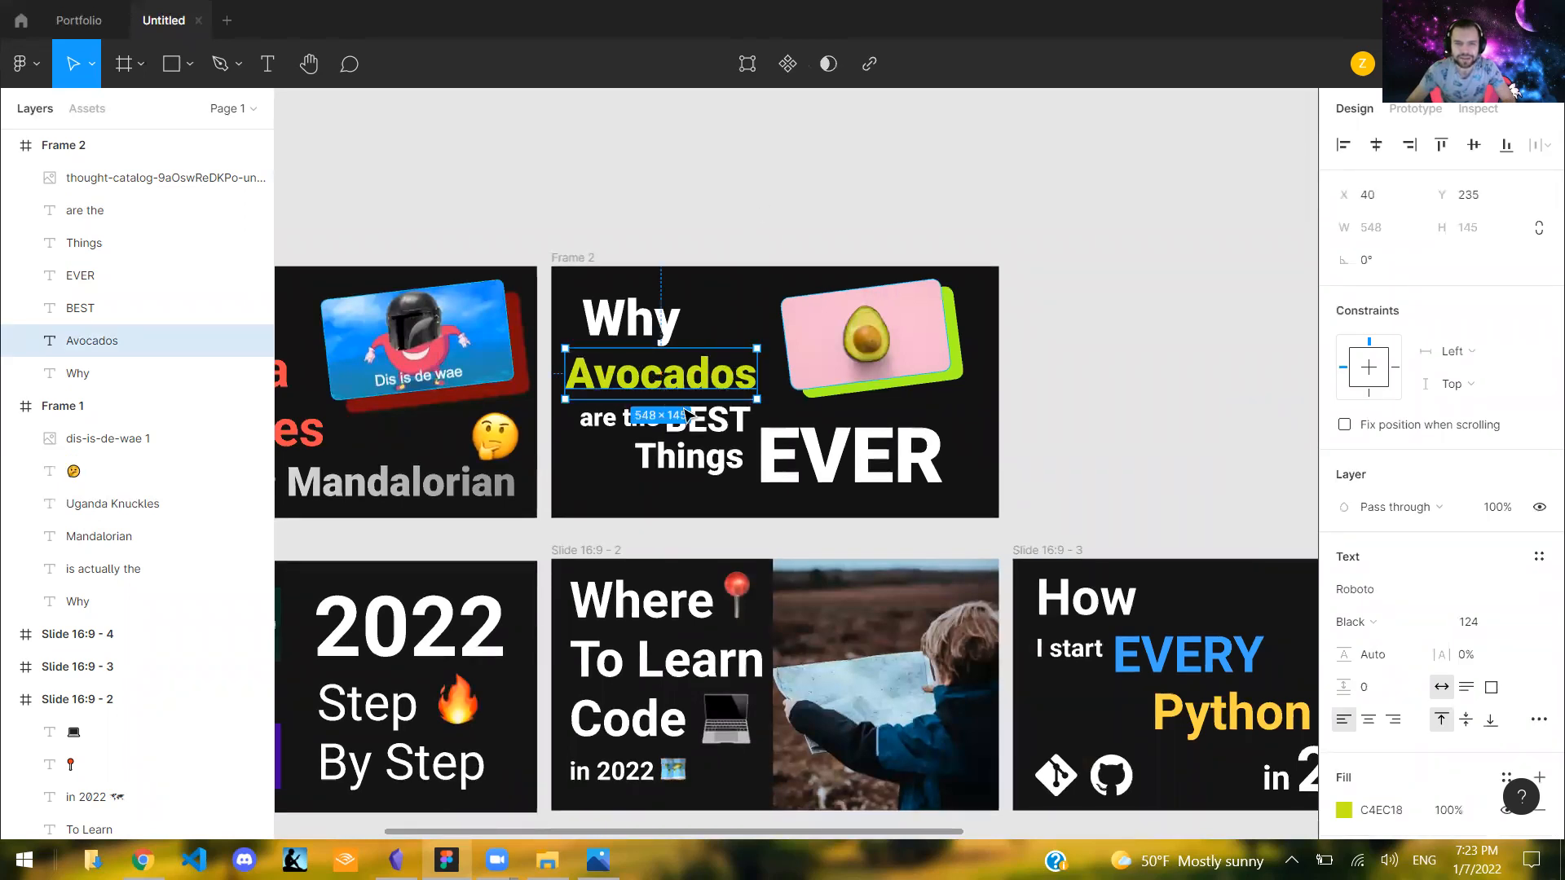
pyautogui.press('Escape')
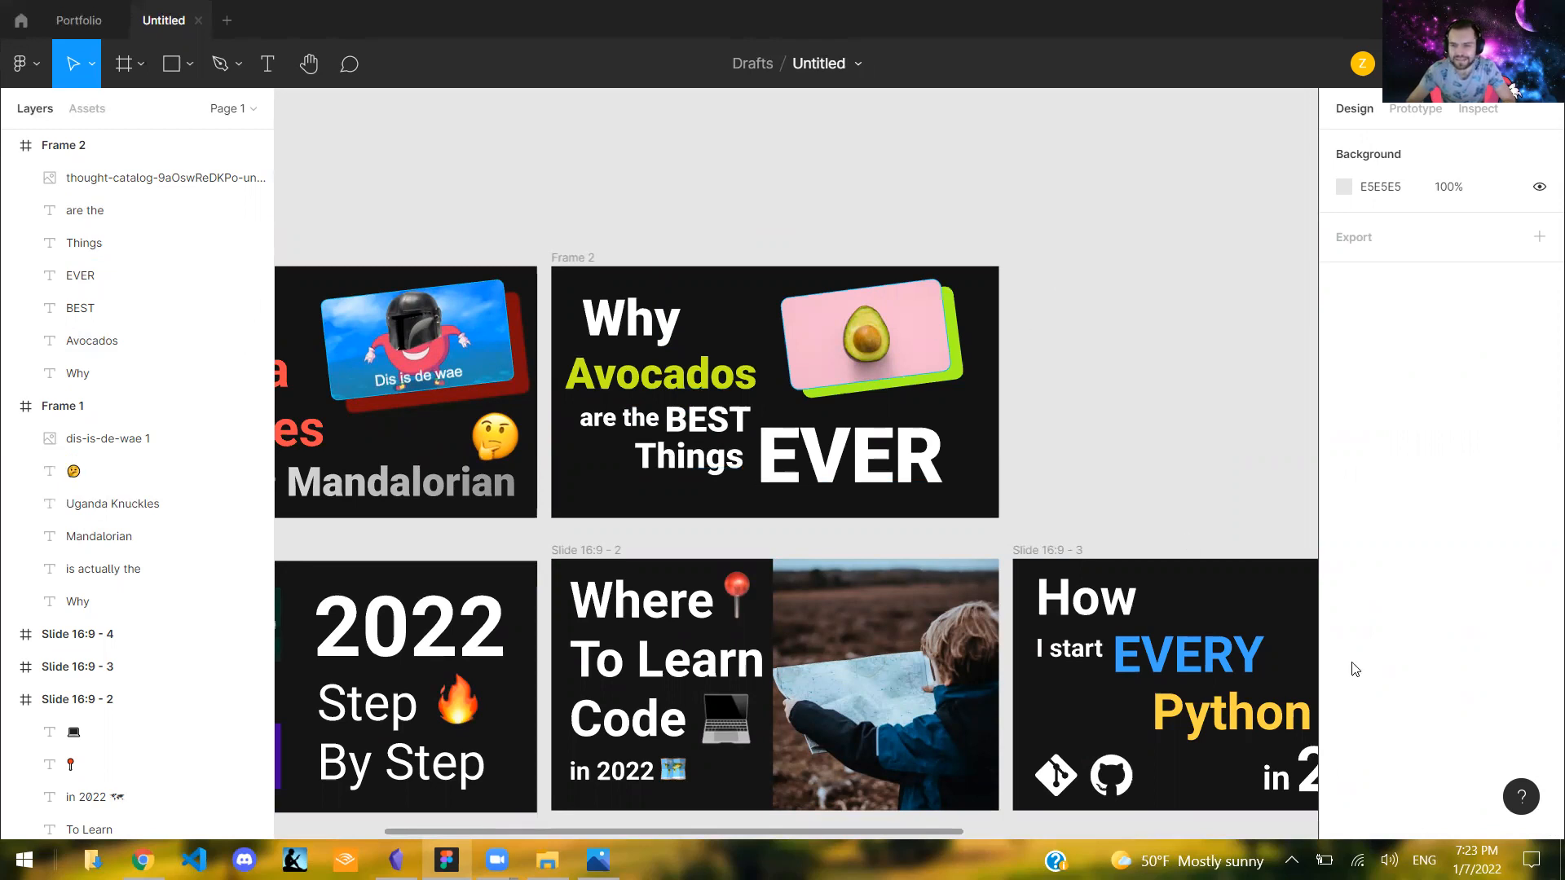
# - Increase the Y offset of the avocado image's drop shadow to about 31
pyautogui.scroll(-1, 1355, 736)
pyautogui.click(1349, 723)
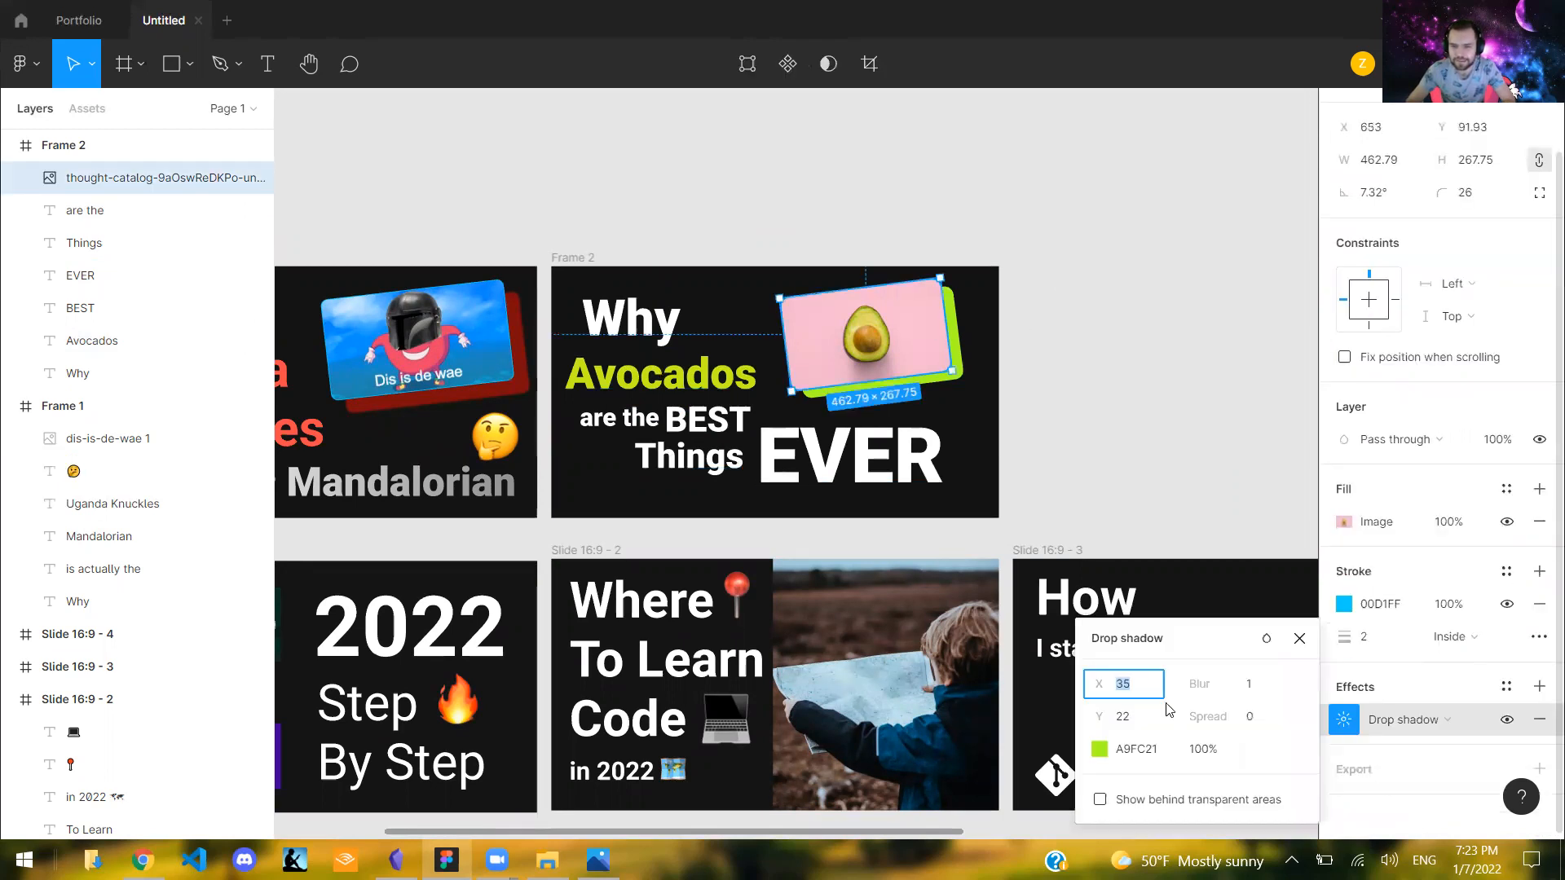
pyautogui.moveTo(1099, 717); pyautogui.dragTo(1122, 723)
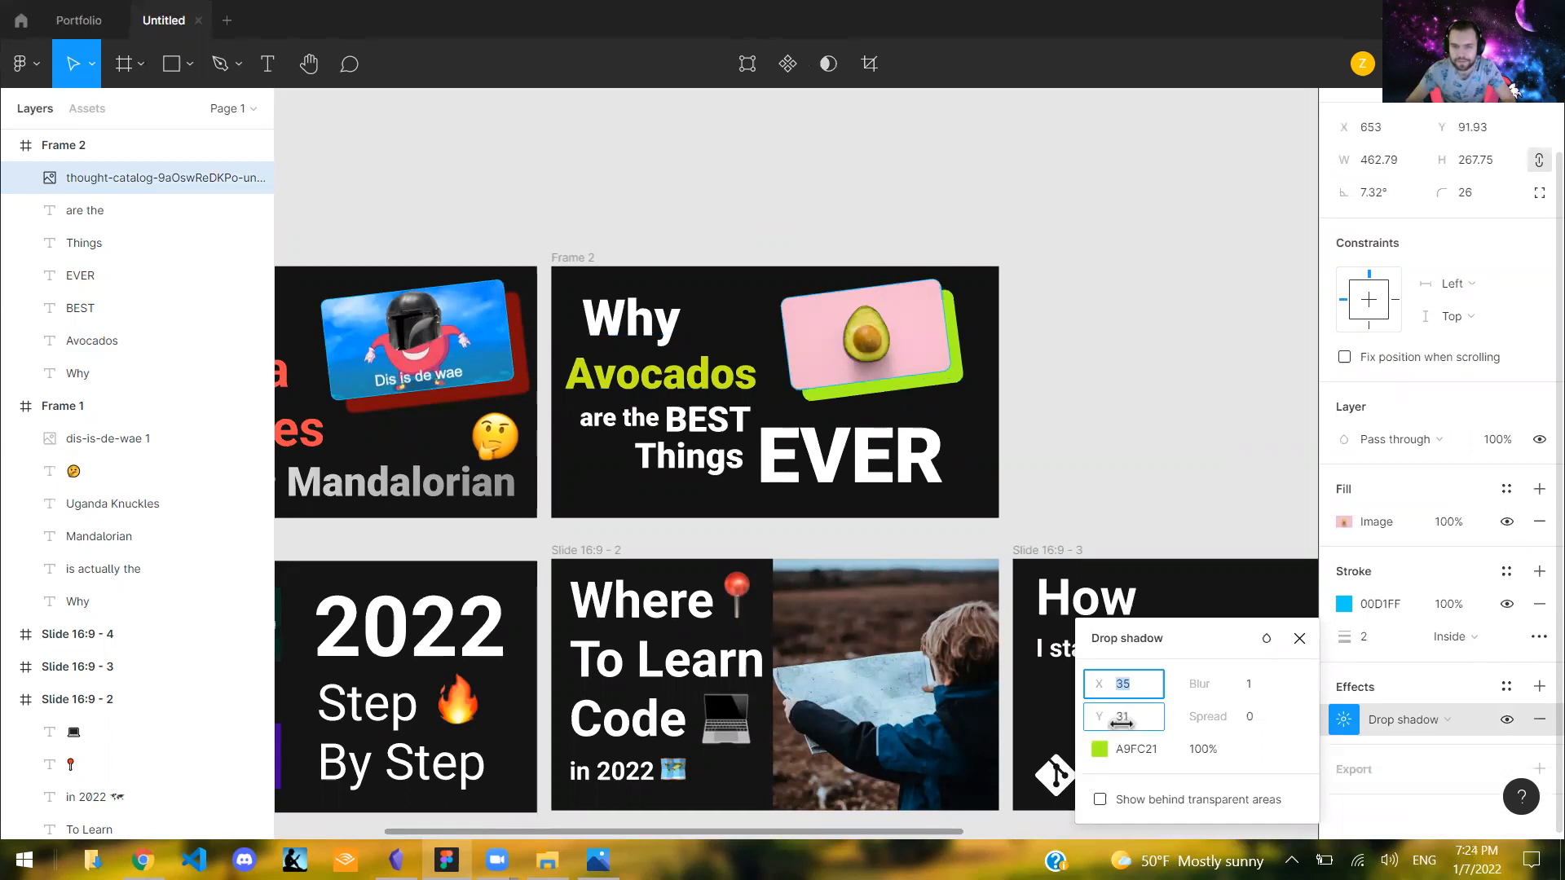
pyautogui.moveTo(1122, 722); pyautogui.dragTo(1129, 722)
pyautogui.click(1001, 299)
# - Straighten the avocado image by setting its rotation to 0°
pyautogui.click(936, 297)
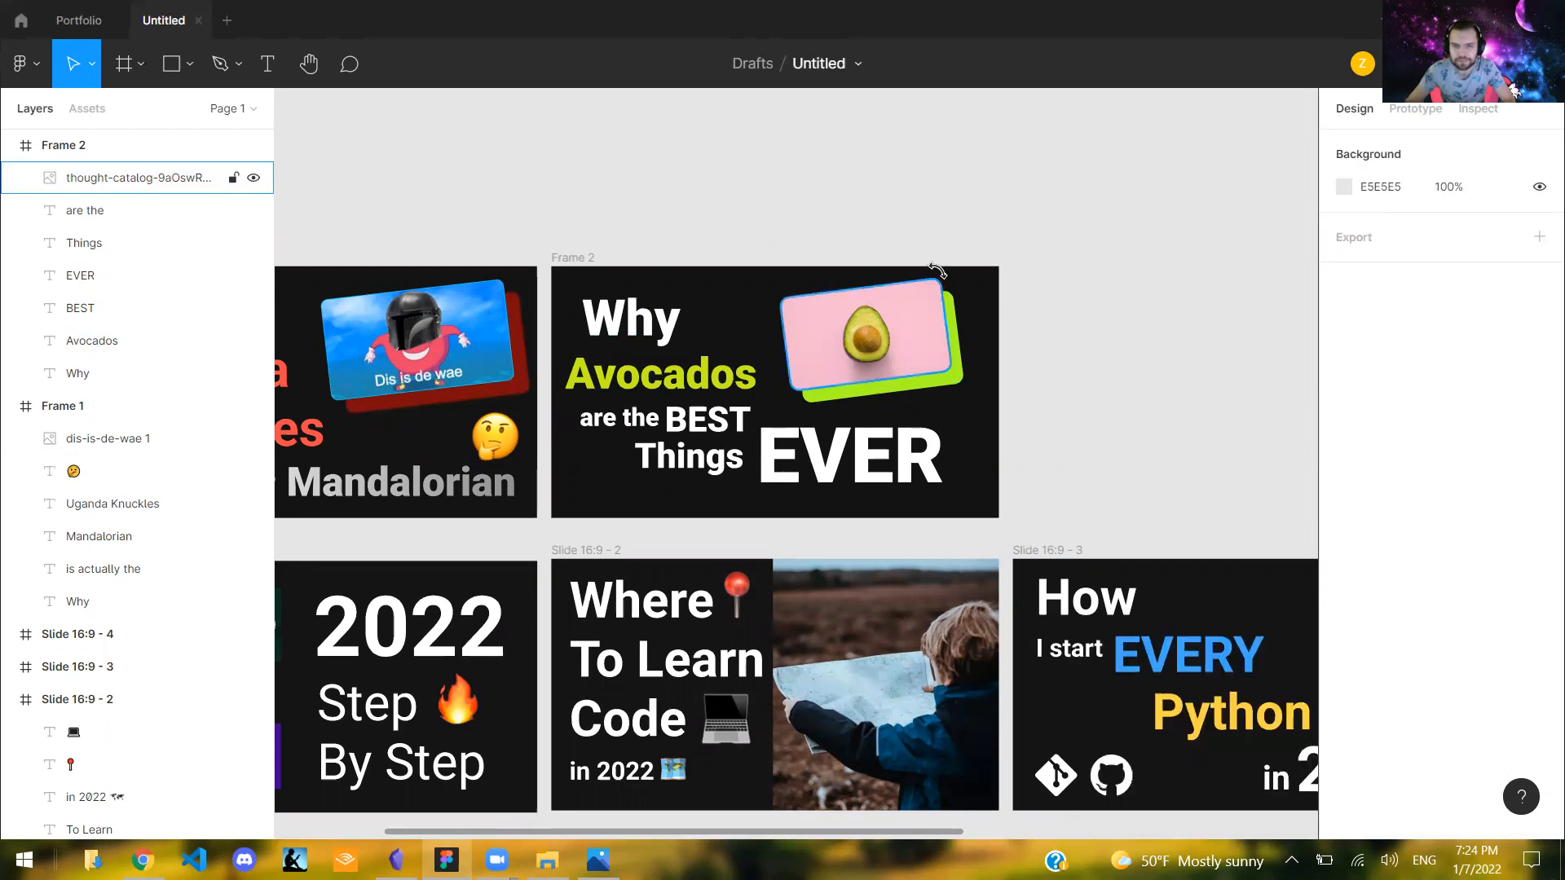
pyautogui.moveTo(952, 277); pyautogui.dragTo(953, 277)
pyautogui.click(1374, 261)
pyautogui.write('0')
pyautogui.press('Return')
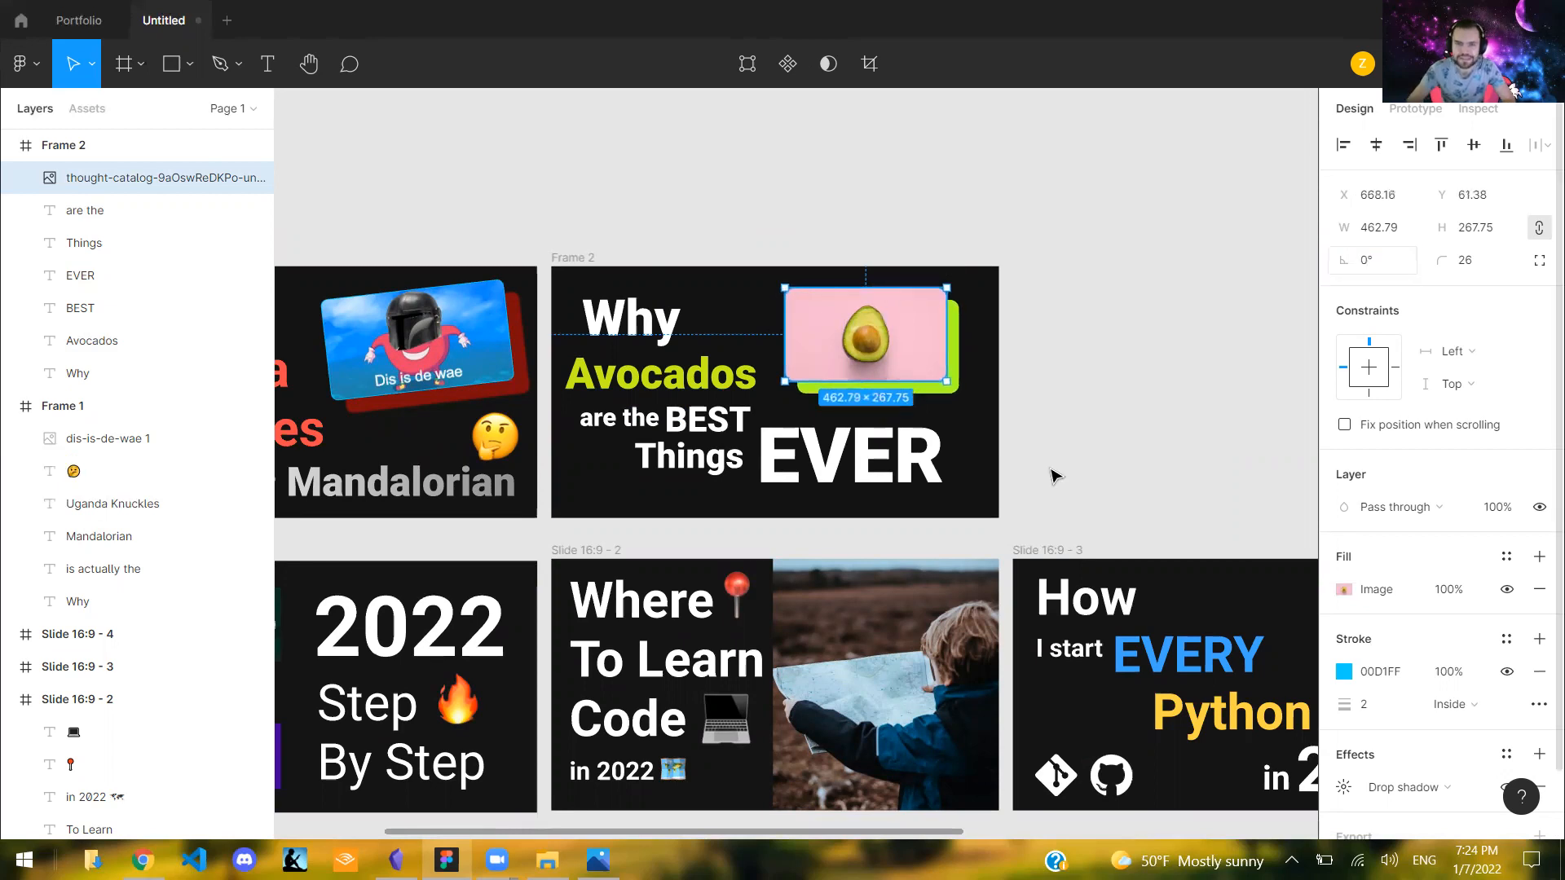
pyautogui.click(1068, 379)
# - Tilt the avocado image to 4.94° and place it at X 663, Y 92.83
pyautogui.click(886, 303)
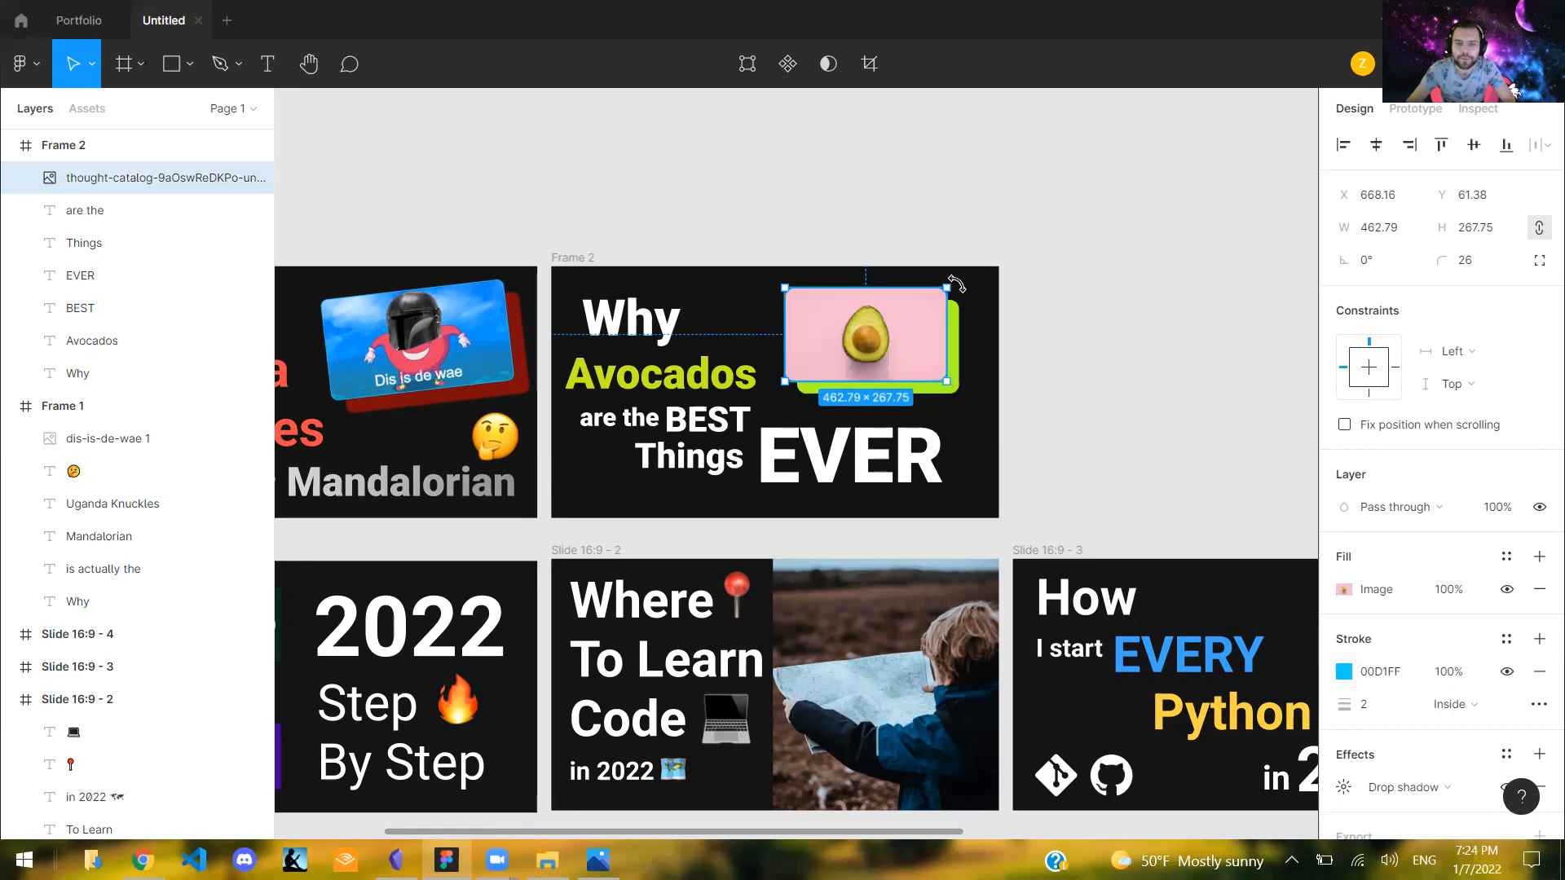
pyautogui.moveTo(954, 275); pyautogui.dragTo(933, 316)
pyautogui.click(995, 217)
pyautogui.click(1041, 212)
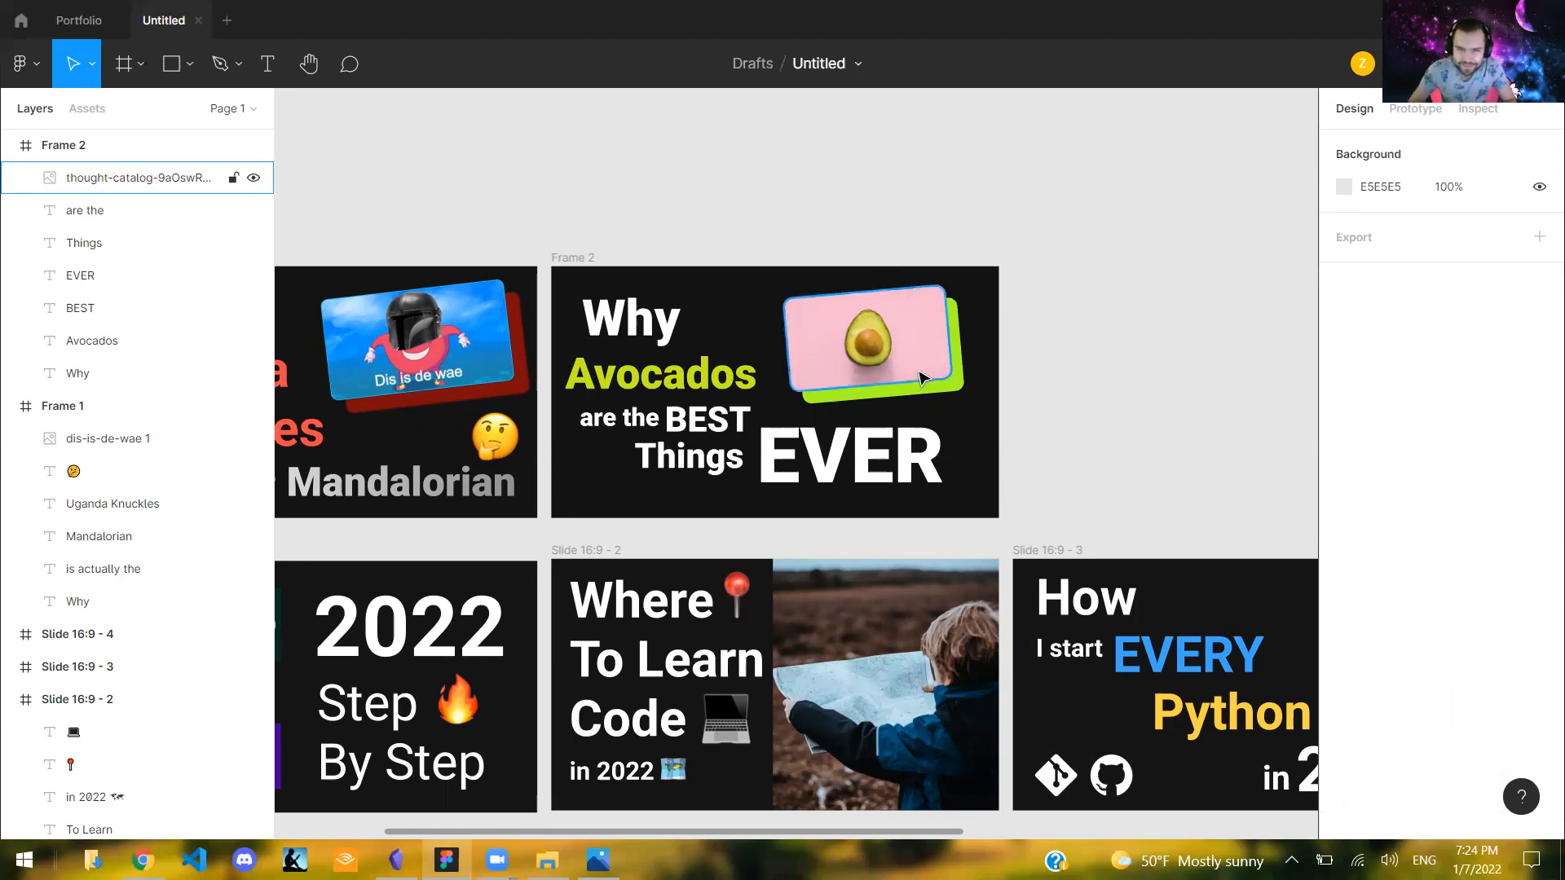
# - Change the avocado image's stroke colour to bright magenta F200BD
pyautogui.click(897, 351)
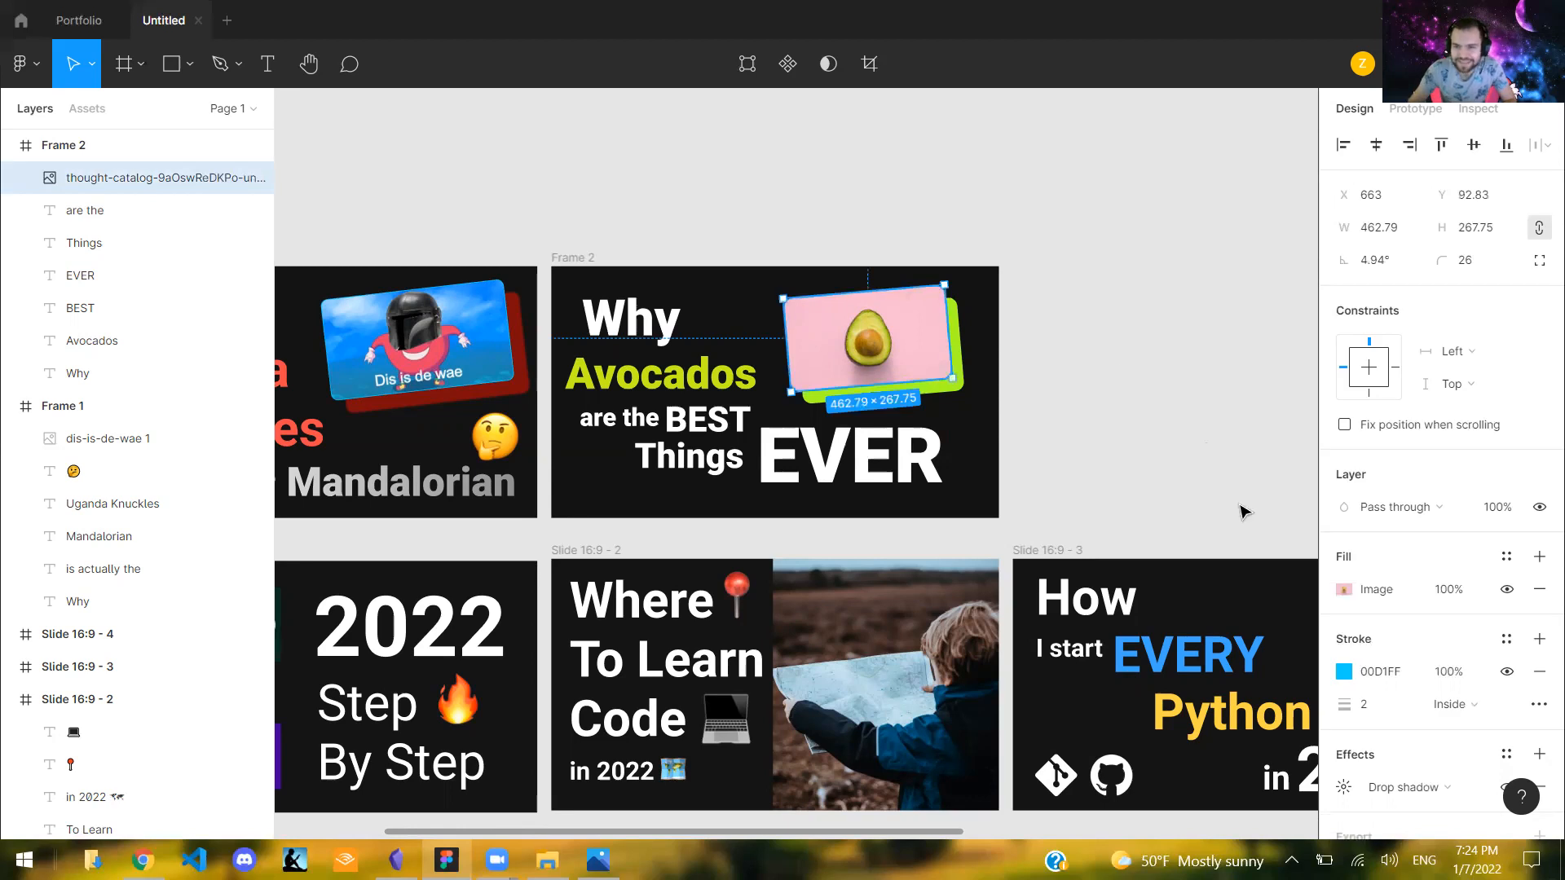
pyautogui.click(1345, 672)
pyautogui.moveTo(1223, 603); pyautogui.dragTo(1277, 600)
pyautogui.click(1307, 418)
pyautogui.moveTo(1334, 368); pyautogui.dragTo(1321, 341)
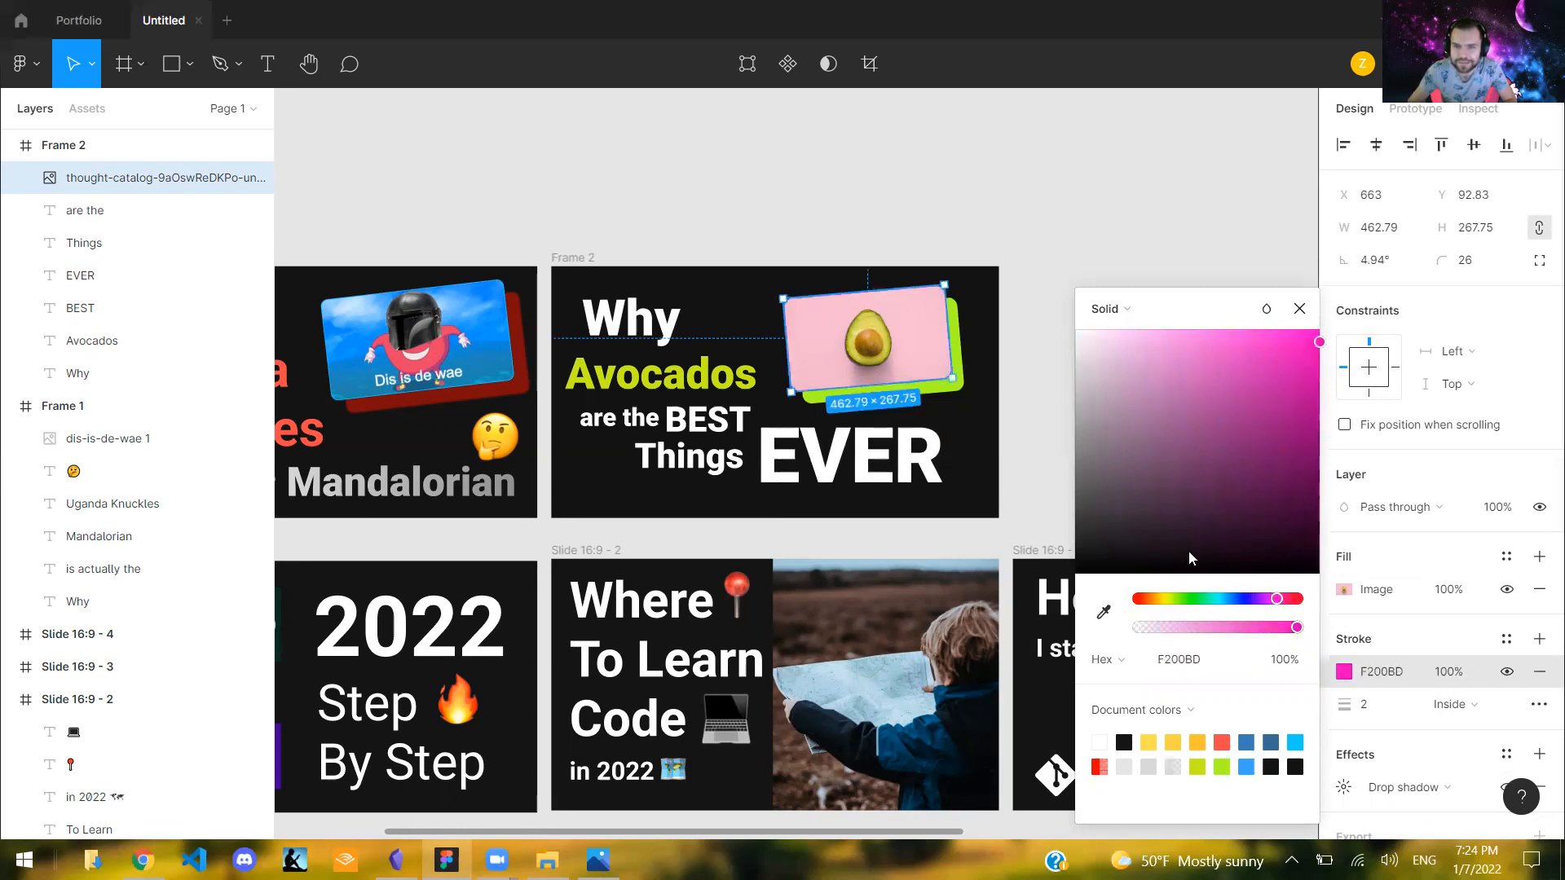
# - Try a dark green 259209 stroke colour on the avocado image
pyautogui.click(1187, 600)
pyautogui.click(1267, 334)
pyautogui.moveTo(1293, 300)
pyautogui.mouseDown()
pyautogui.moveTo(1305, 361)
pyautogui.moveTo(1301, 308)
pyautogui.mouseUp()
pyautogui.moveTo(1223, 354)
pyautogui.mouseDown()
pyautogui.moveTo(1219, 318)
pyautogui.moveTo(1299, 468)
pyautogui.moveTo(1304, 435)
pyautogui.mouseUp()
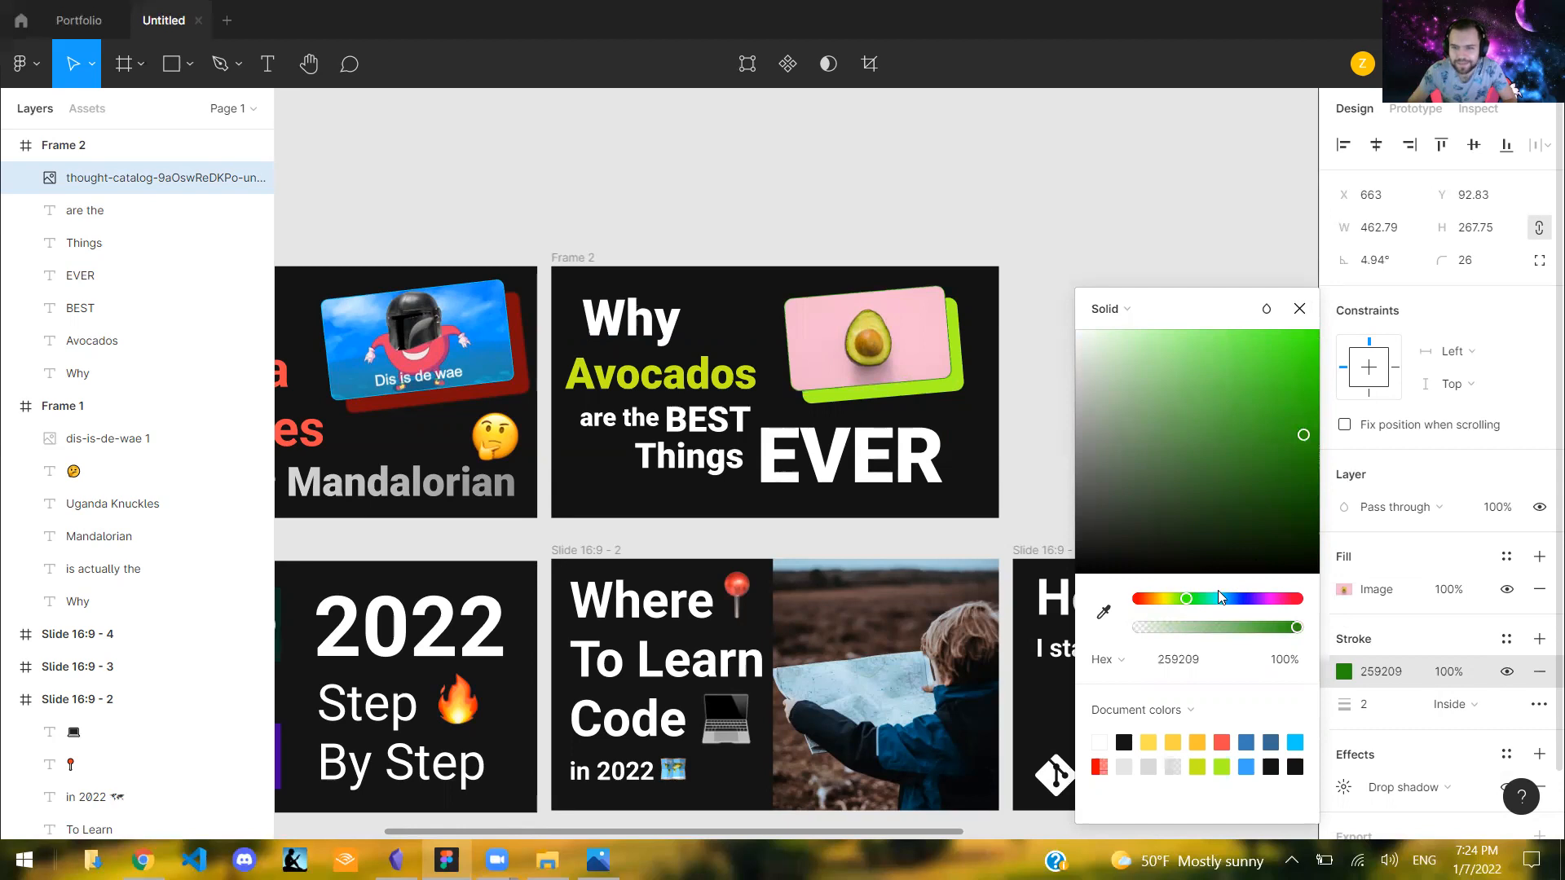
# - Change the avocado image's stroke colour to light blue 00D1FF and deselect the image
pyautogui.moveTo(1201, 594); pyautogui.dragTo(1213, 593)
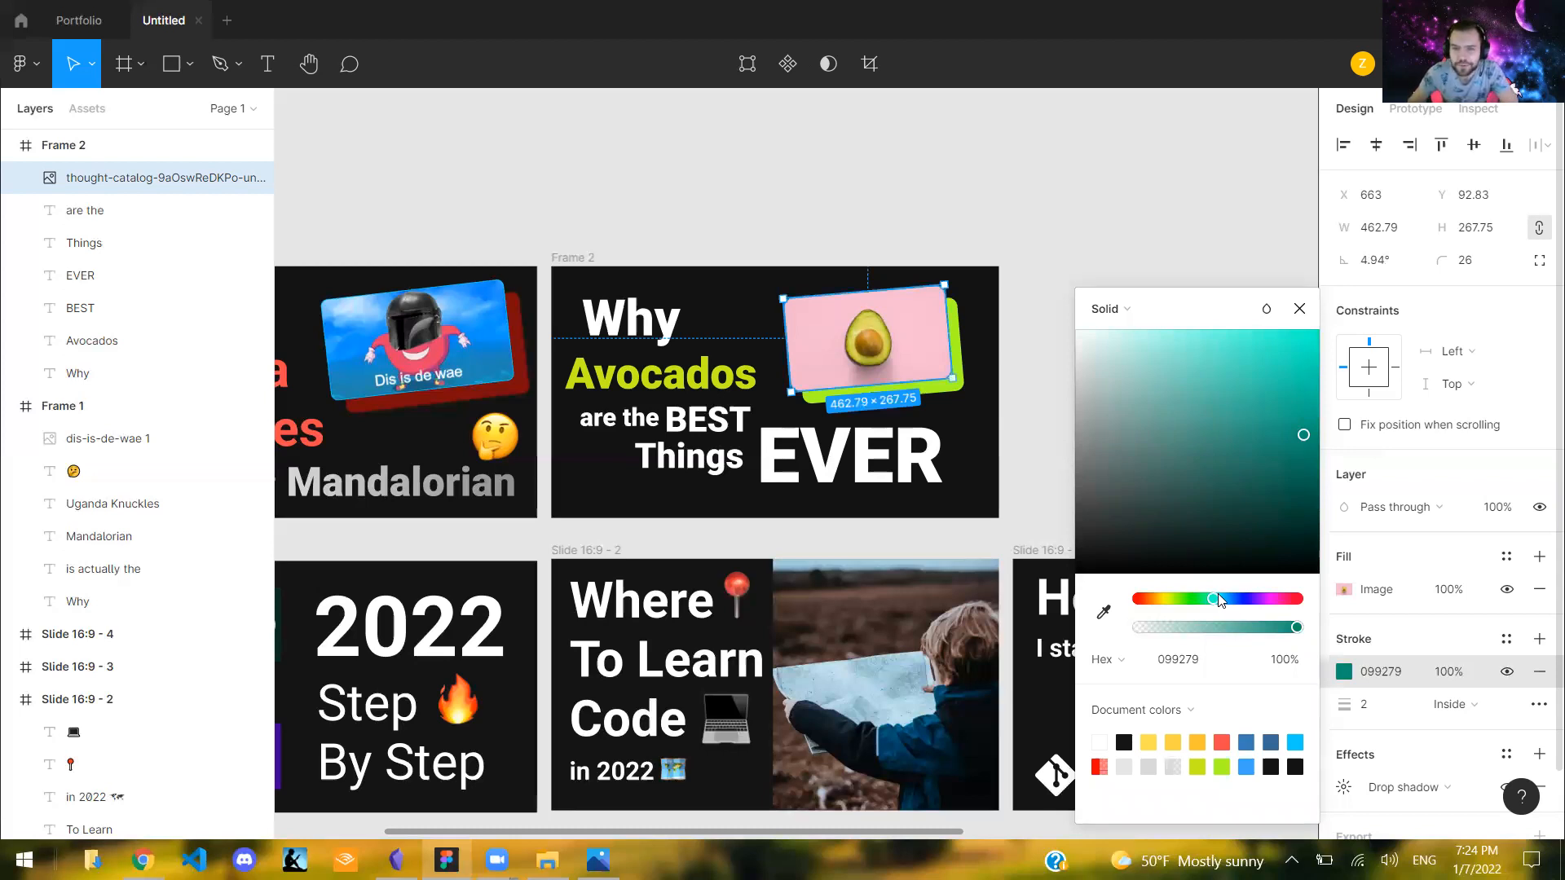
pyautogui.click(1218, 596)
pyautogui.moveTo(1286, 405); pyautogui.dragTo(1322, 292)
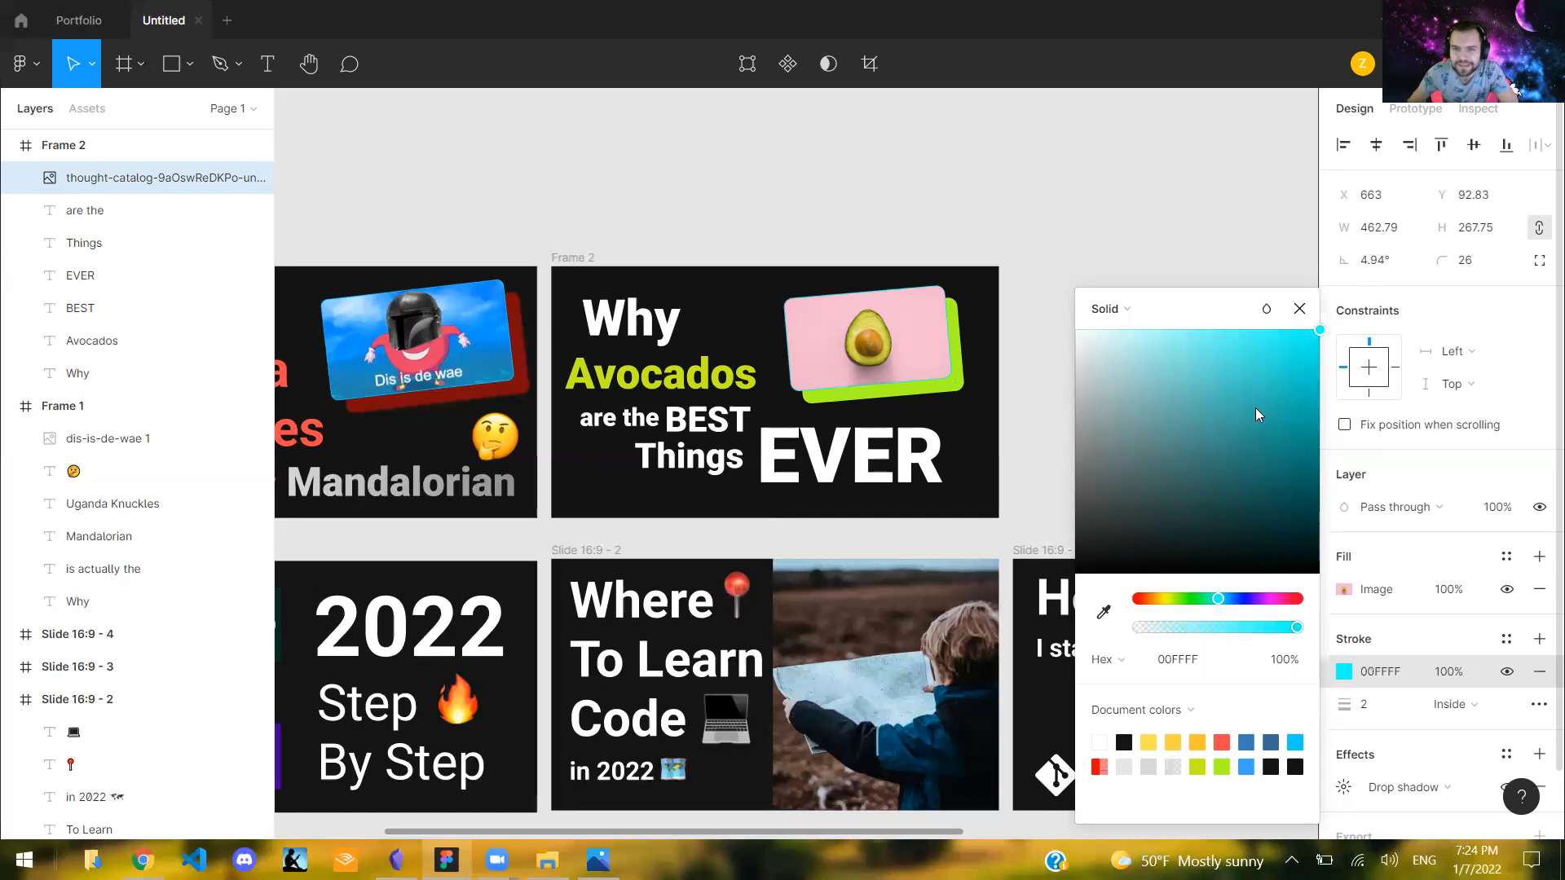
pyautogui.moveTo(1218, 598); pyautogui.dragTo(1223, 599)
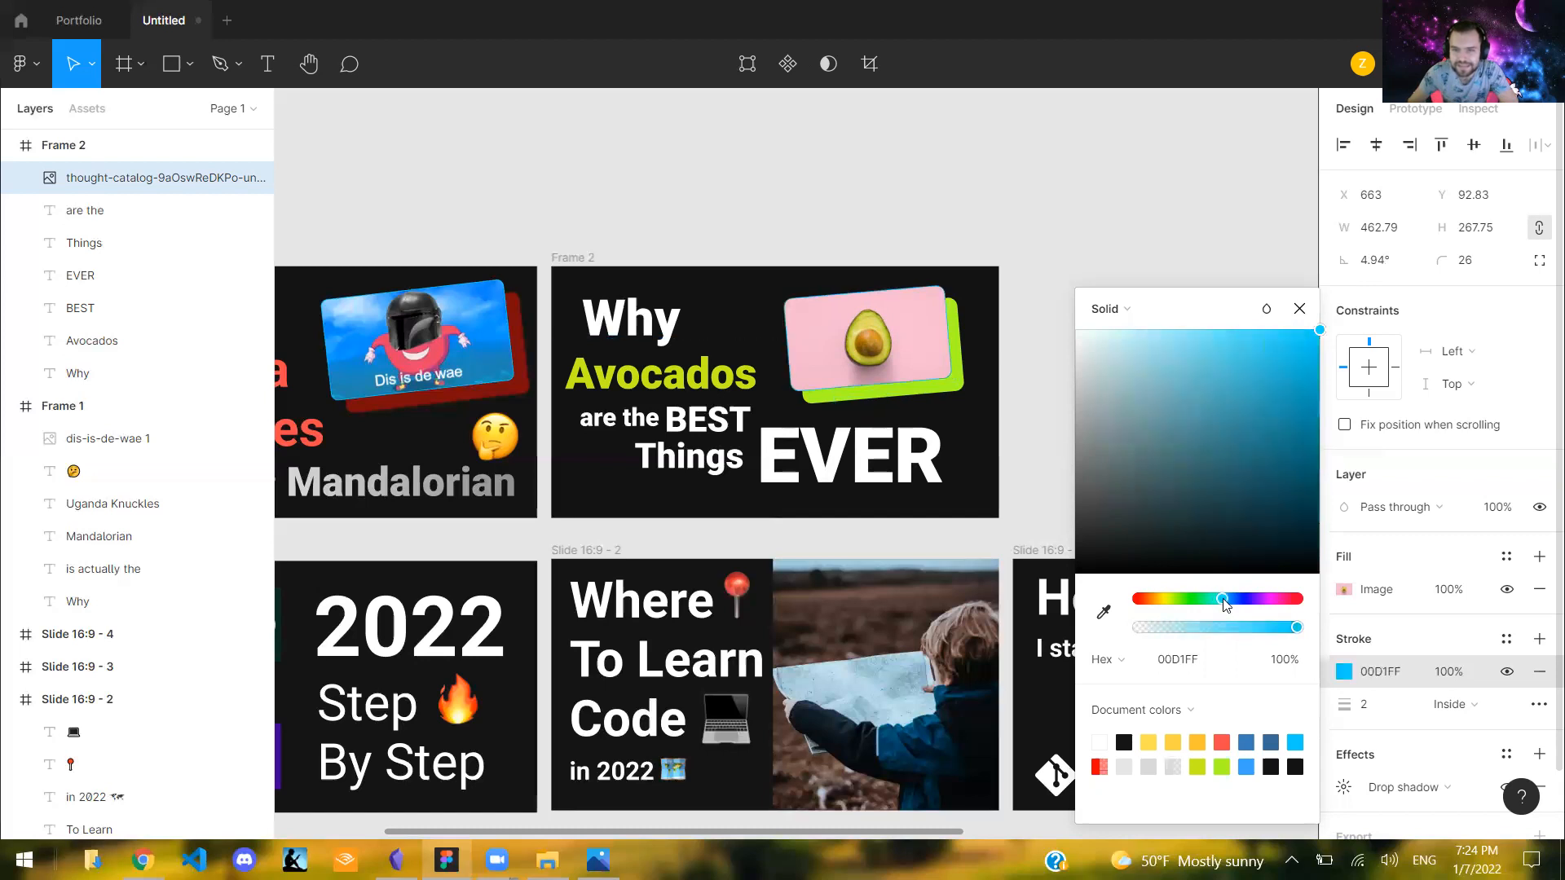
pyautogui.click(1220, 249)
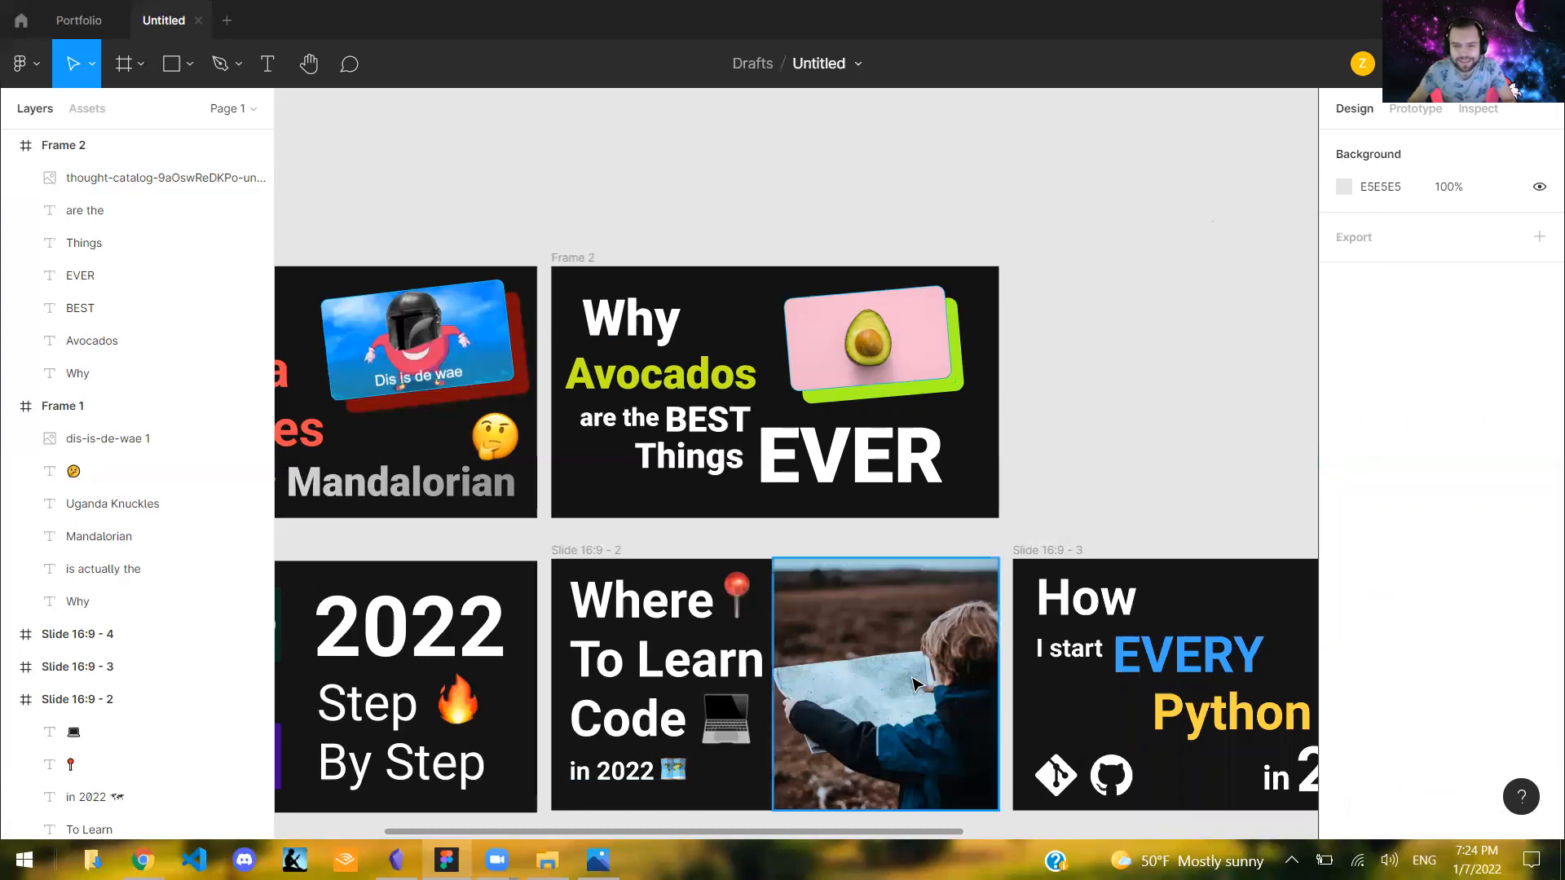
# - View all the thumbnail frames together on the canvas to compare their designs
pyautogui.scroll(-1, 913, 659)
pyautogui.scroll(-5, 913, 658)
pyautogui.moveTo(916, 838); pyautogui.dragTo(1027, 818)
pyautogui.moveTo(1306, 711); pyautogui.dragTo(464, 368)
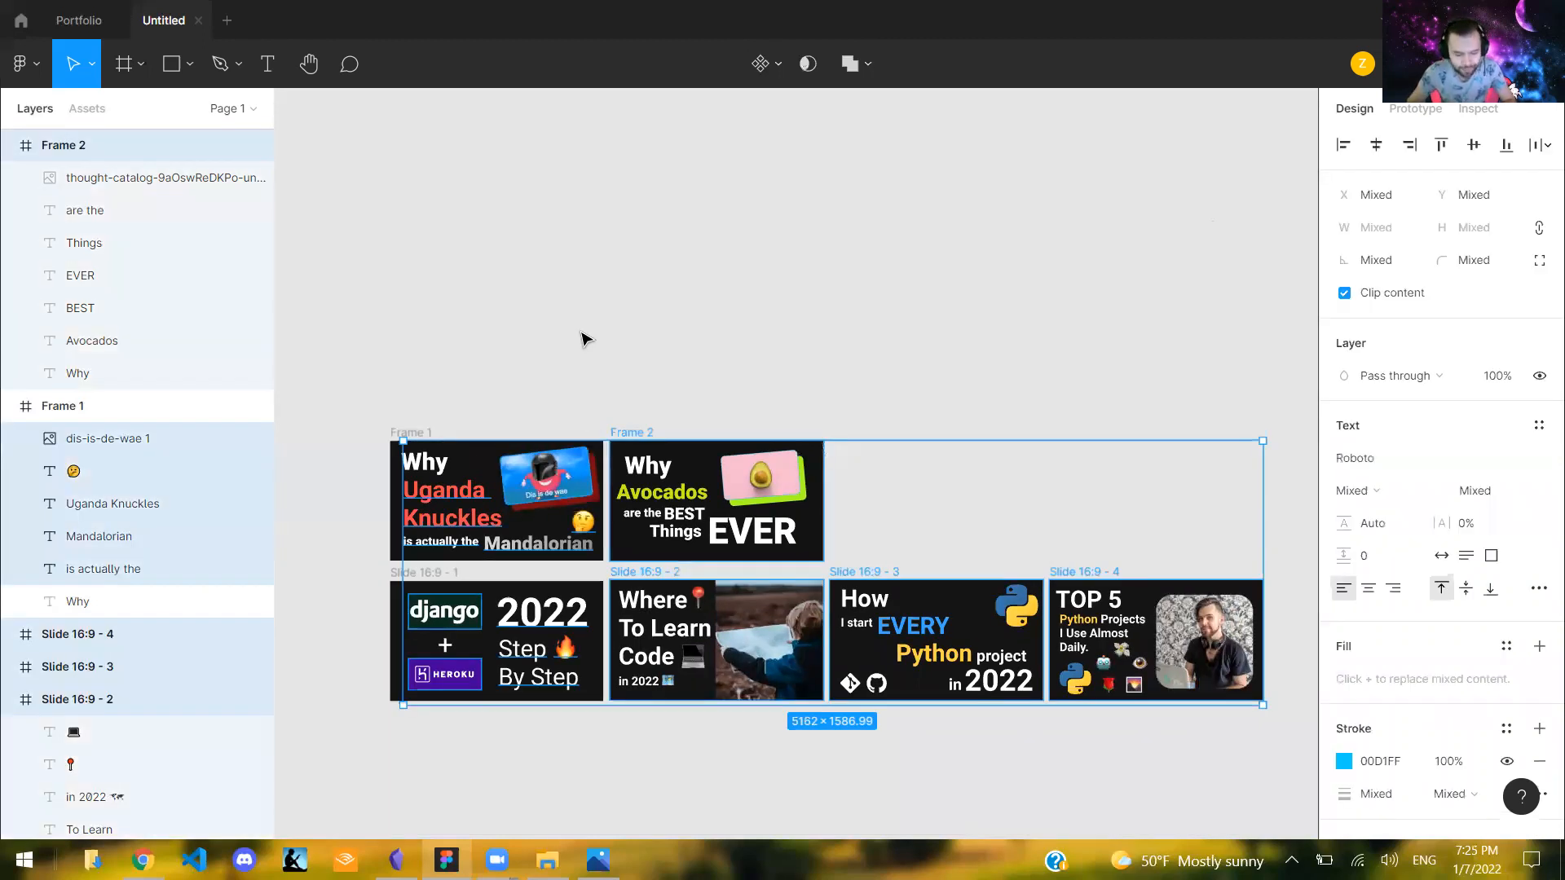
pyautogui.click(585, 339)
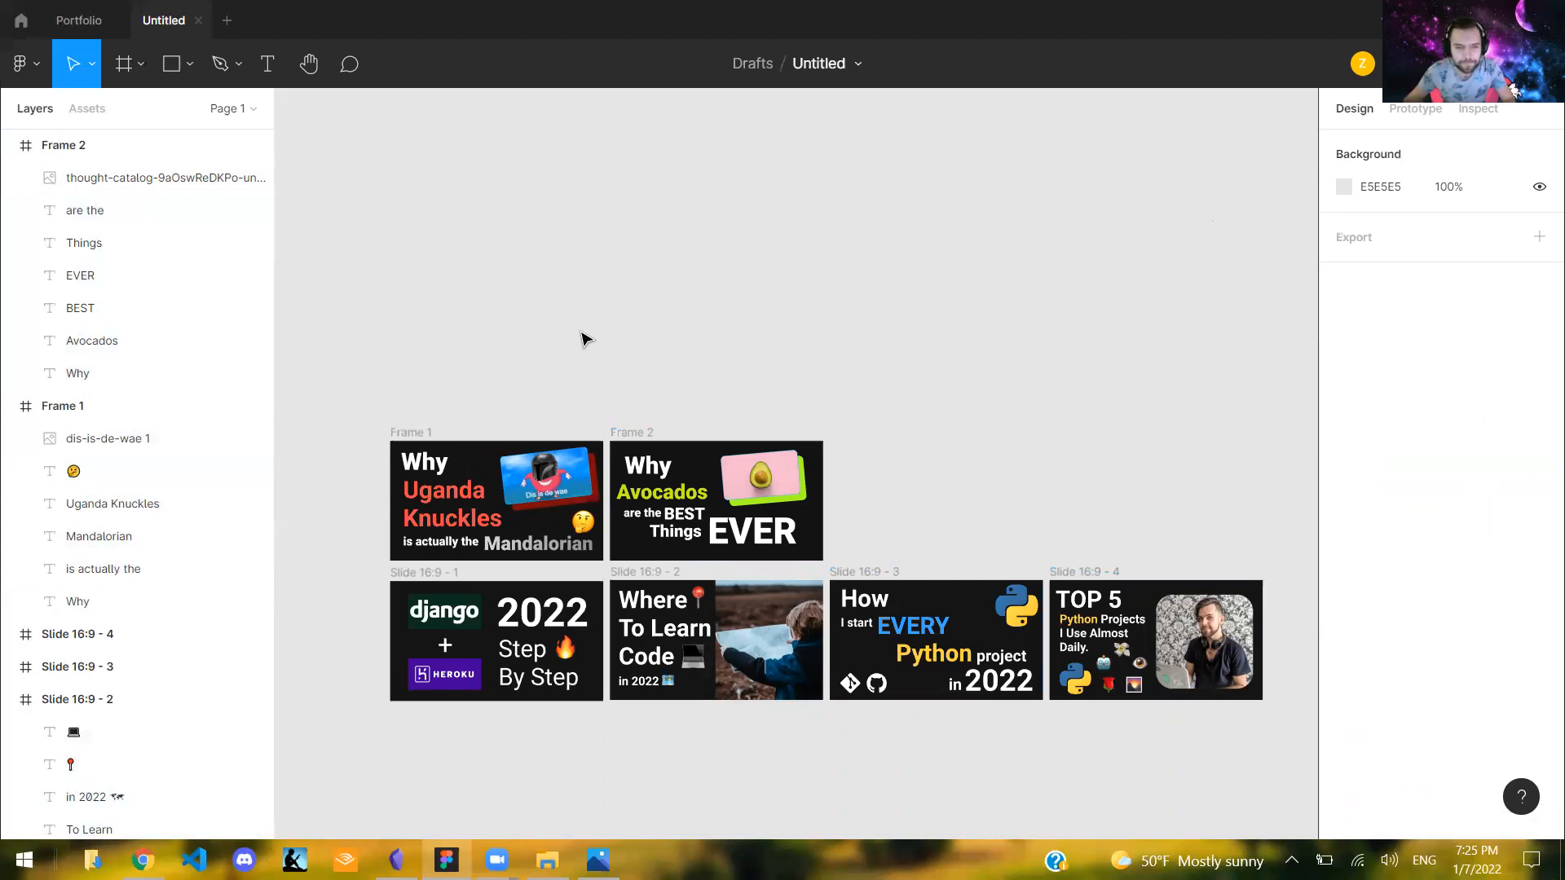
pyautogui.moveTo(497, 860)
pyautogui.click(567, 792)
pyautogui.click(545, 863)
pyautogui.click(498, 861)
pyautogui.click(643, 786)
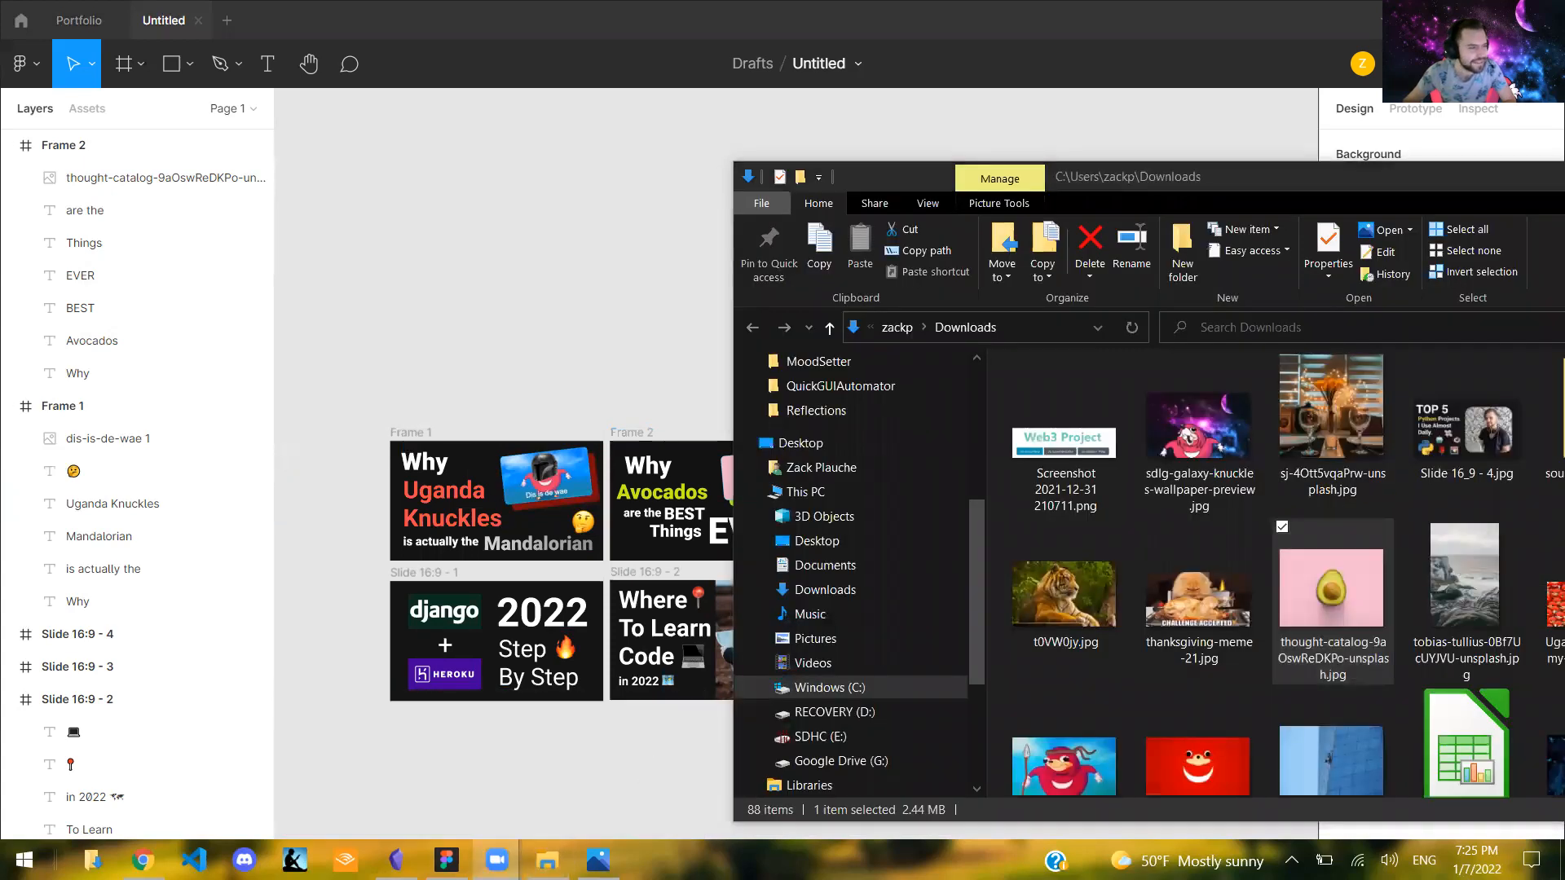